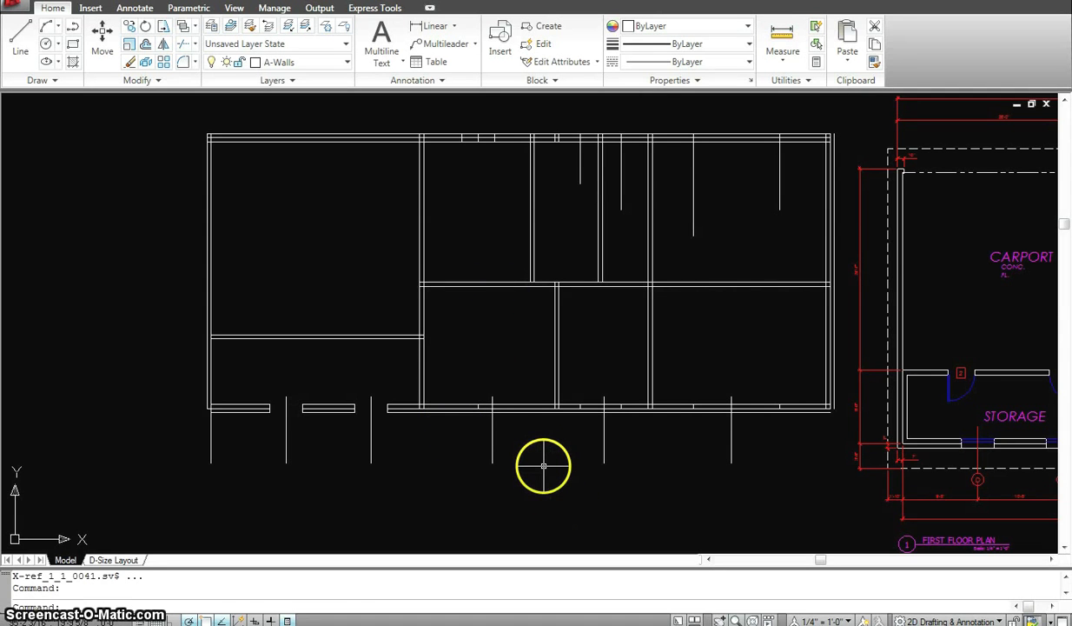
# Step: Offset the dining room window's centerline on the front wall 3' to both sides
pyautogui.write('o')
pyautogui.press('Return')
pyautogui.write('3')
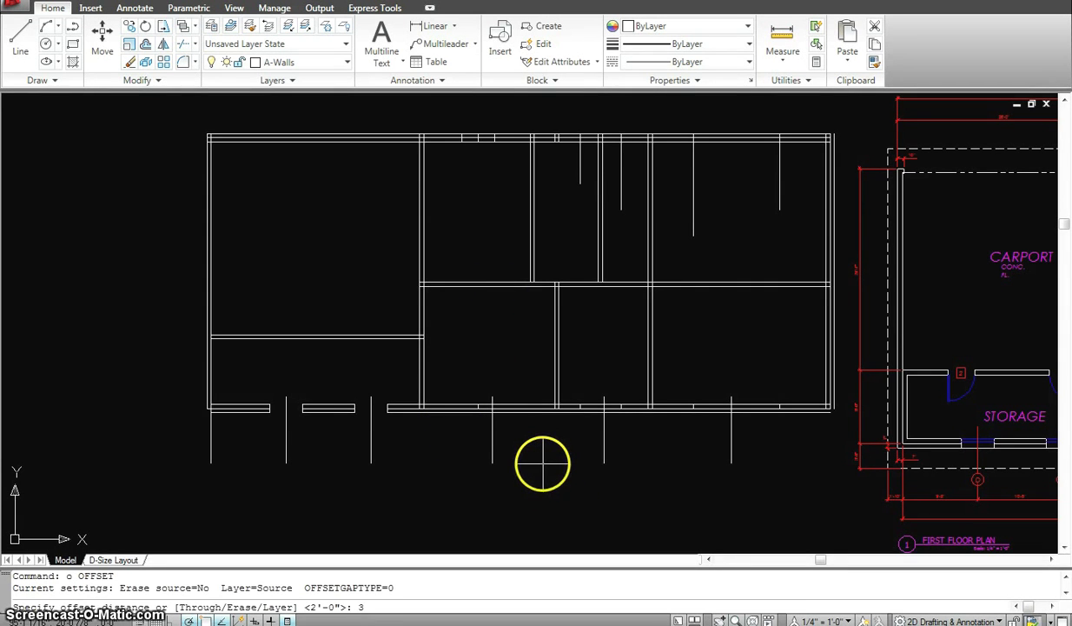
pyautogui.write("'")
pyautogui.press('Return')
pyautogui.click(492, 431)
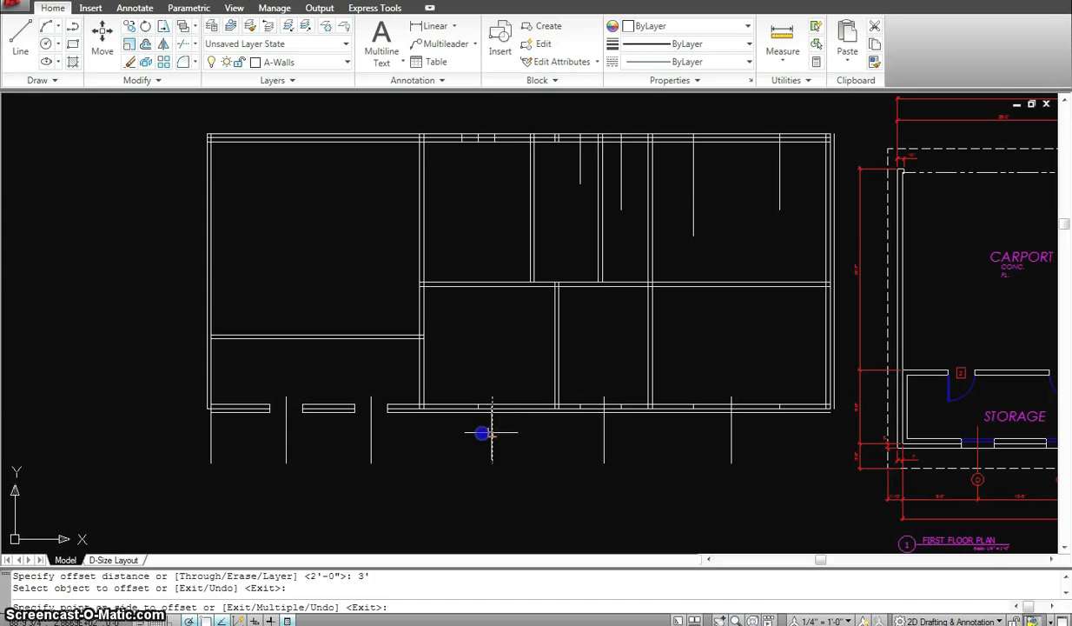
pyautogui.click(459, 431)
pyautogui.click(492, 428)
pyautogui.click(552, 438)
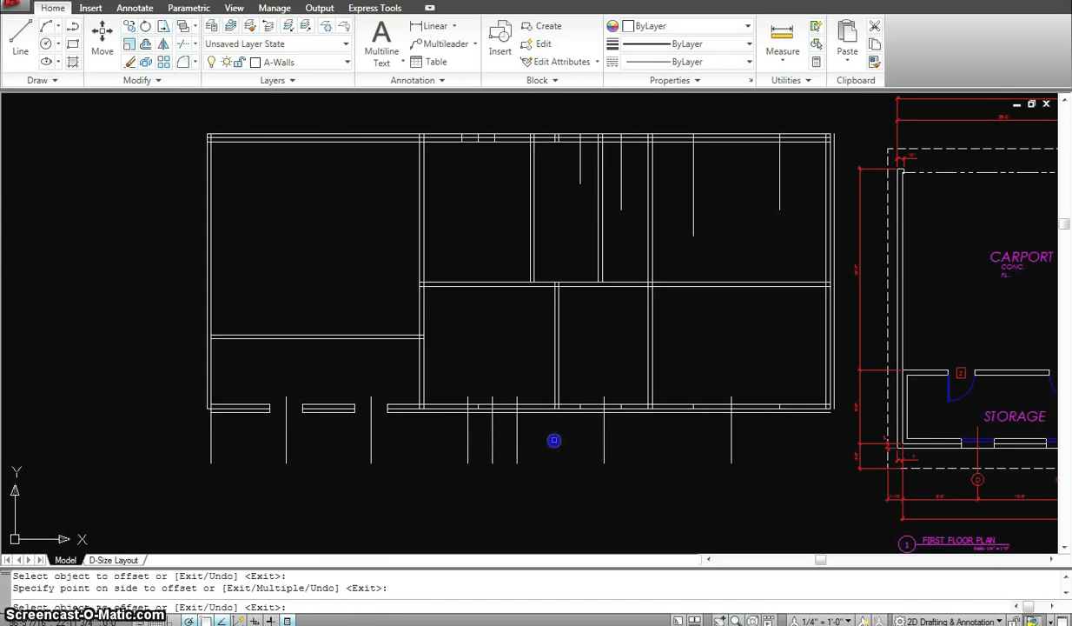
pyautogui.press('Escape')
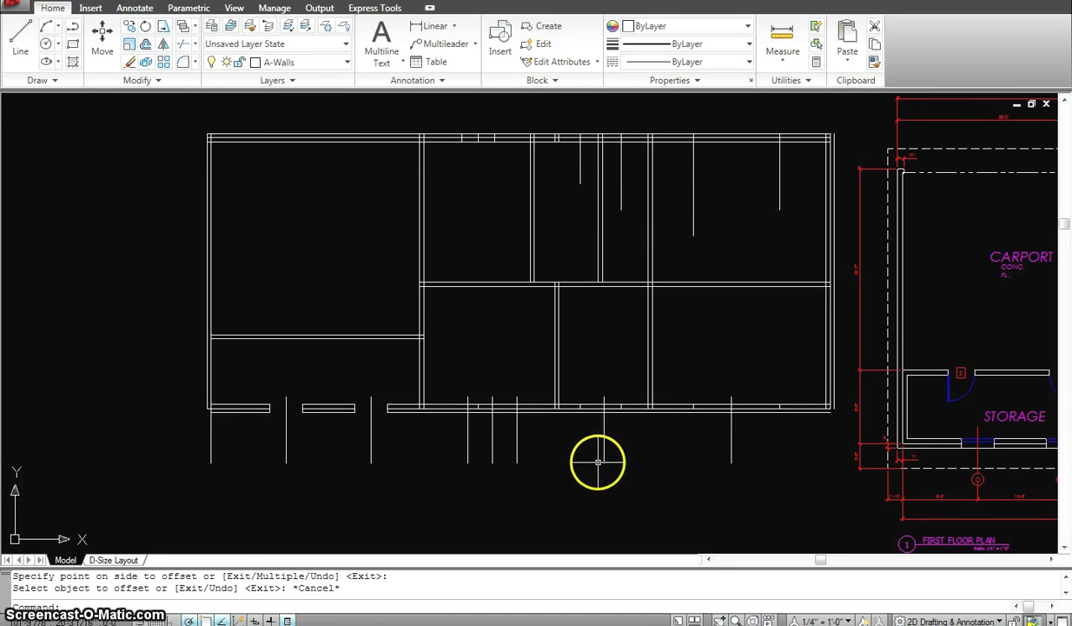
# Step: Measure the width of the foyer's front door opening in the reference first floor plan
pyautogui.write('o')
pyautogui.press('Return')
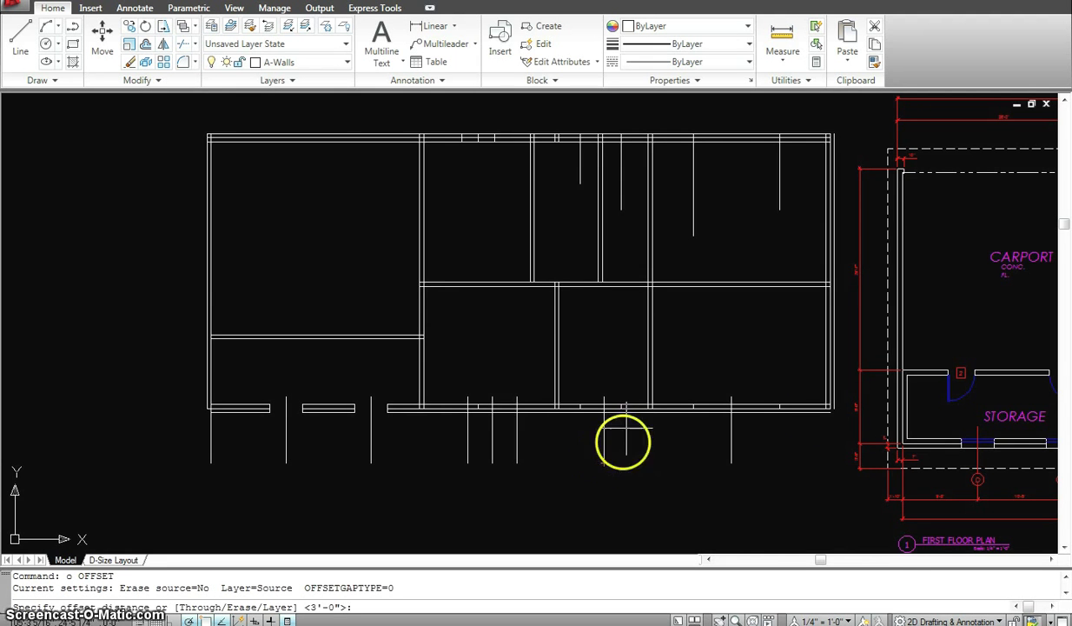
pyautogui.moveTo(873, 407); pyautogui.dragTo(677, 356, button='middle')
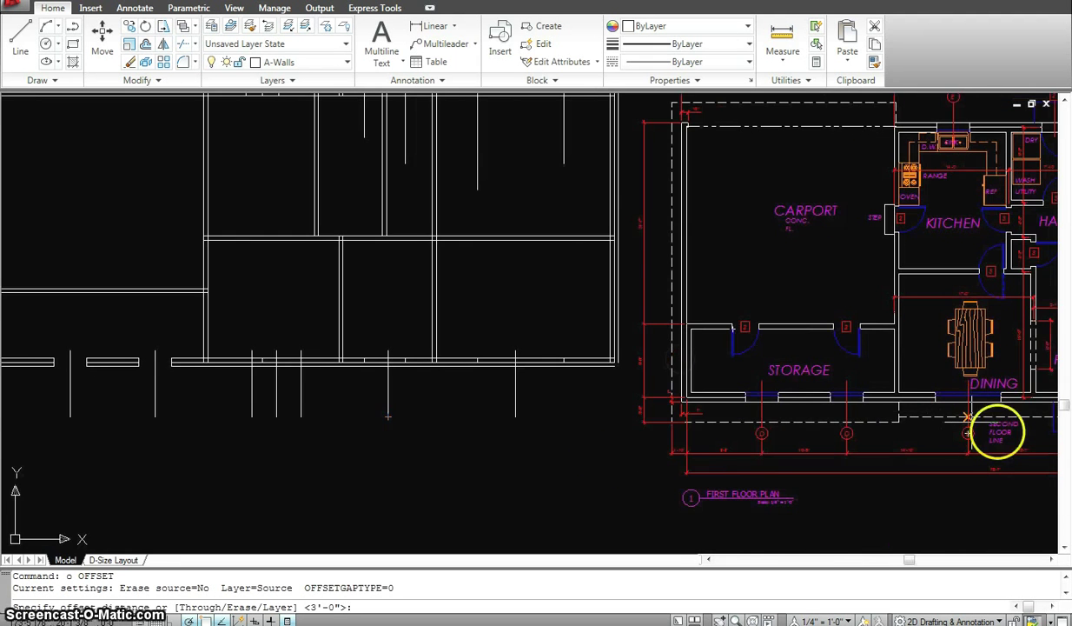
pyautogui.moveTo(998, 432); pyautogui.dragTo(979, 406, button='middle')
pyautogui.press('Escape')
pyautogui.write('d')
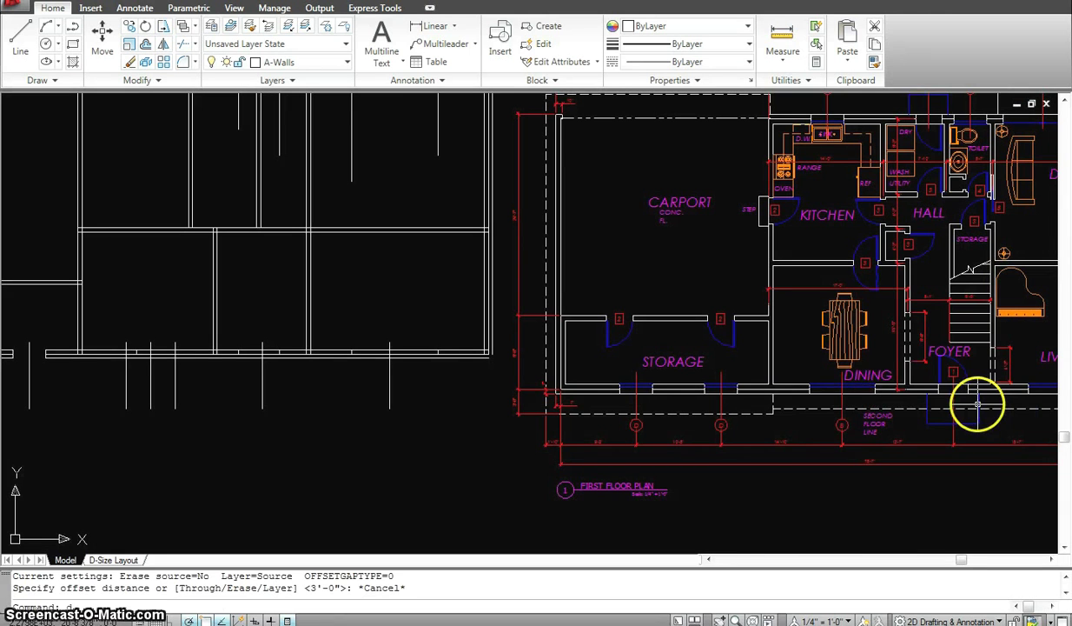
pyautogui.write('i')
pyautogui.press('Return')
pyautogui.click(967, 384)
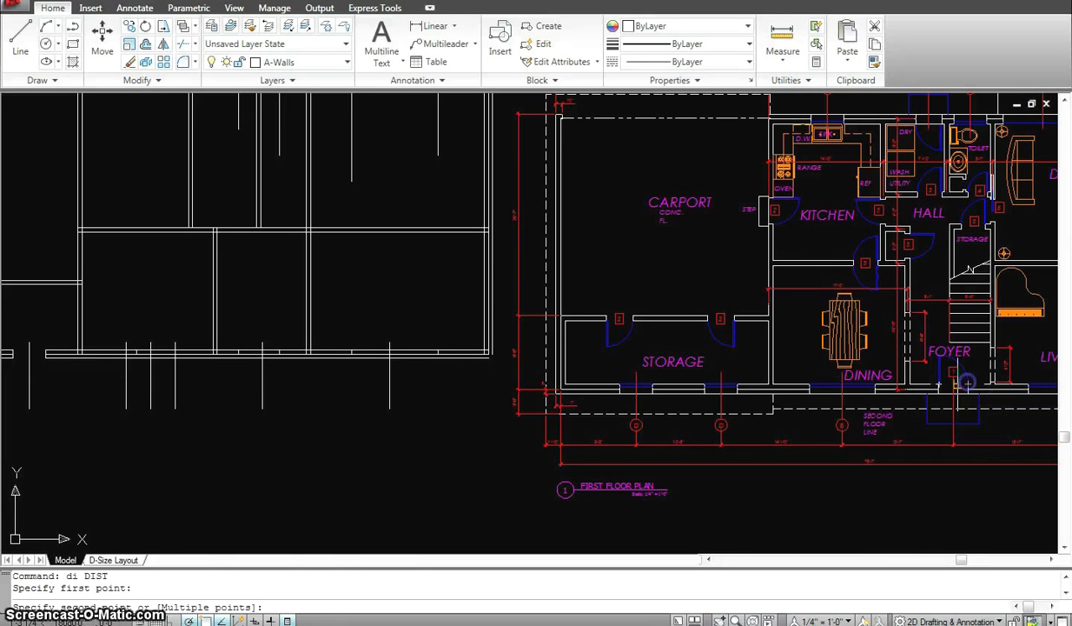
pyautogui.click(939, 384)
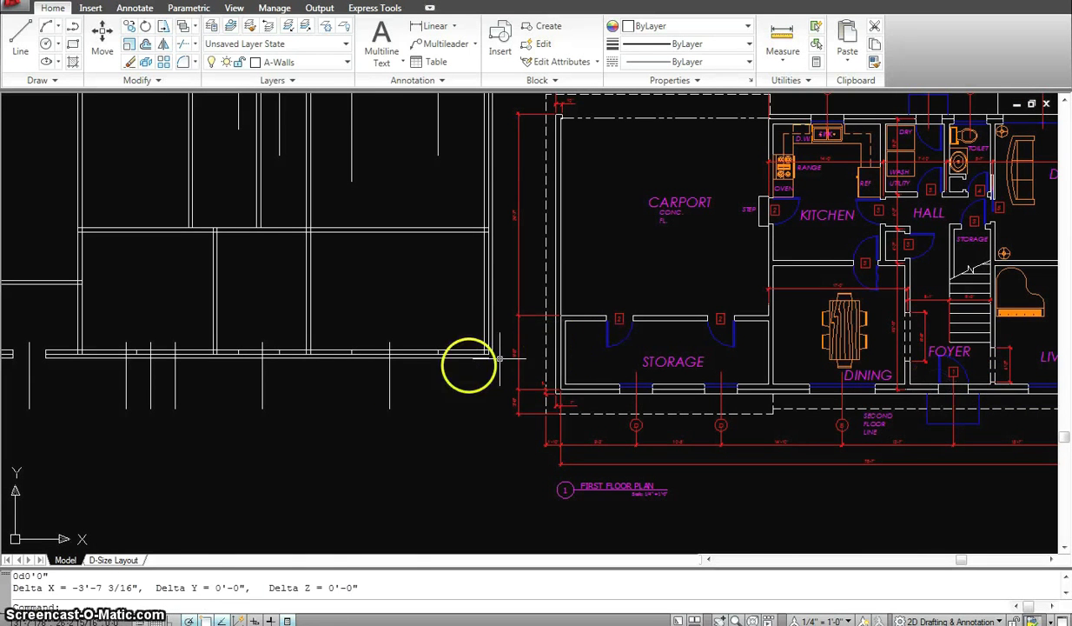
pyautogui.press('Escape')
# Step: Offset the foyer door's centerline on the front wall 1'8" to both sides
pyautogui.moveTo(389, 401); pyautogui.dragTo(549, 412, button='middle')
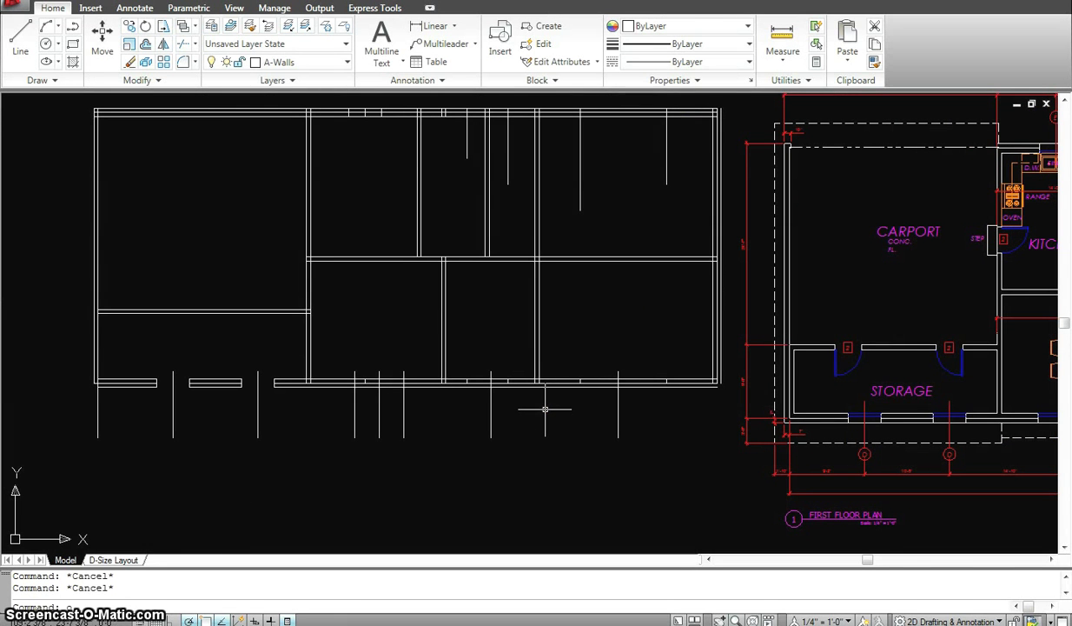
pyautogui.press('Return')
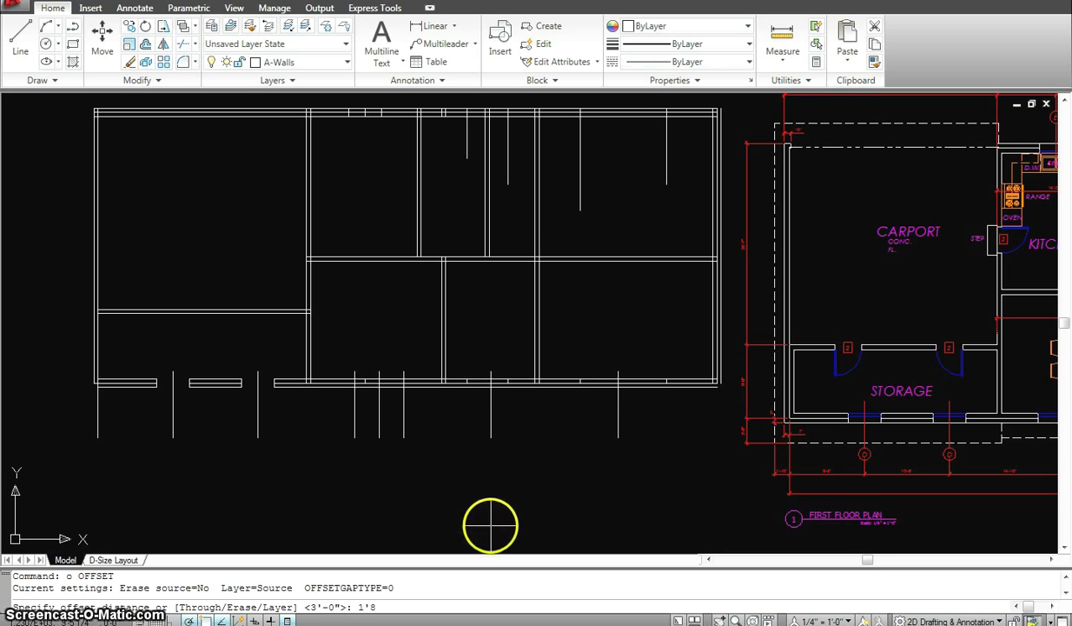
pyautogui.press('Return')
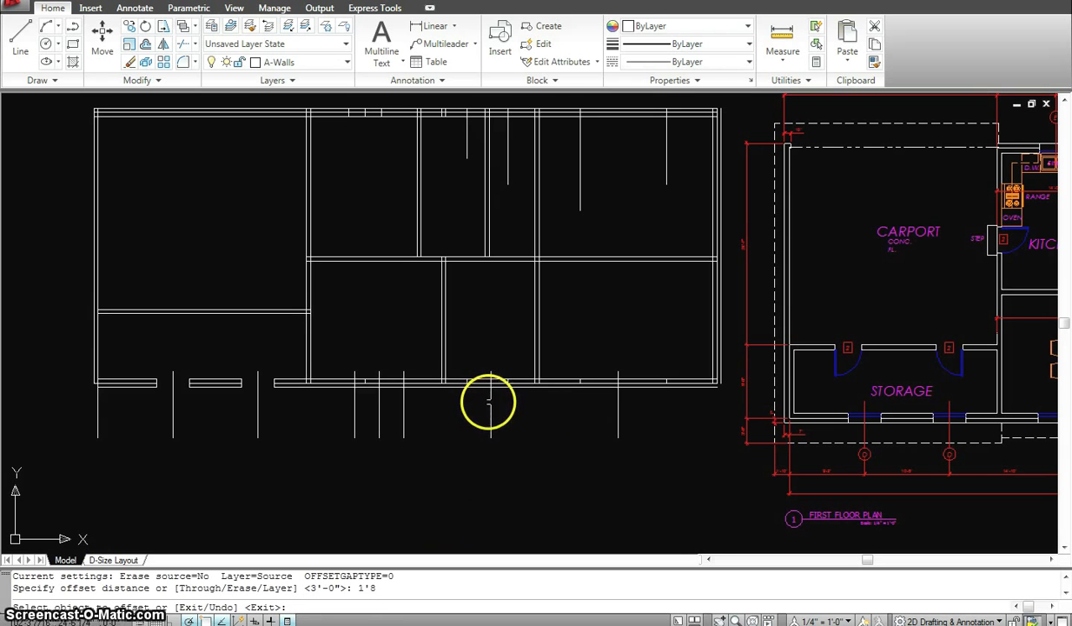
pyautogui.click(490, 402)
pyautogui.click(469, 405)
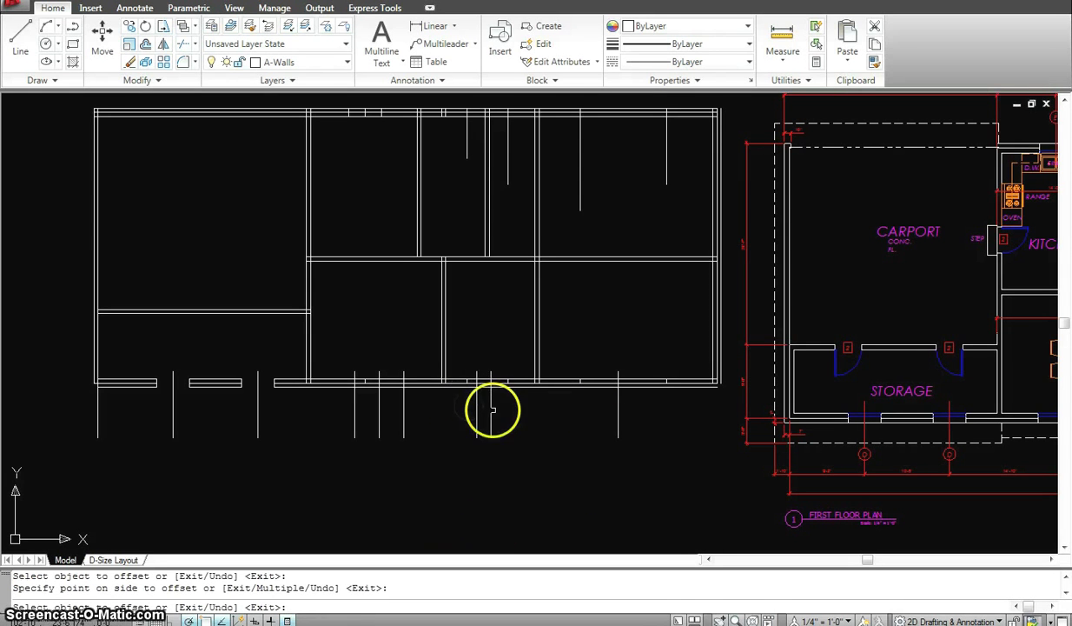
pyautogui.click(491, 408)
pyautogui.click(525, 412)
pyautogui.press('Escape')
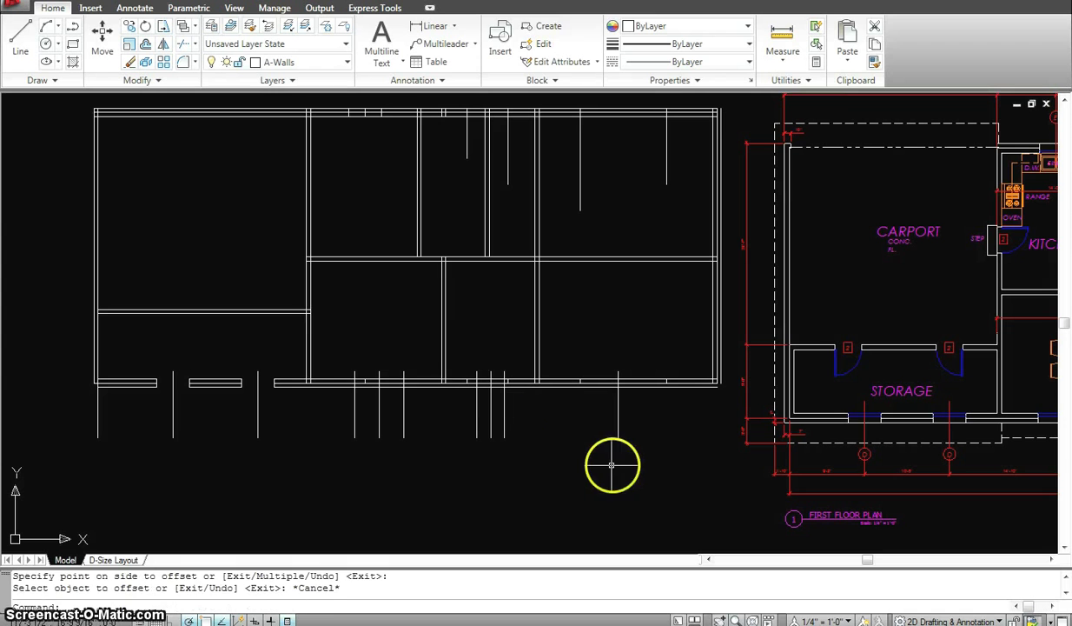
# Step: Offset the living room window's centerline on the front wall 4" toward the foyer door
pyautogui.write('o')
pyautogui.press('Return')
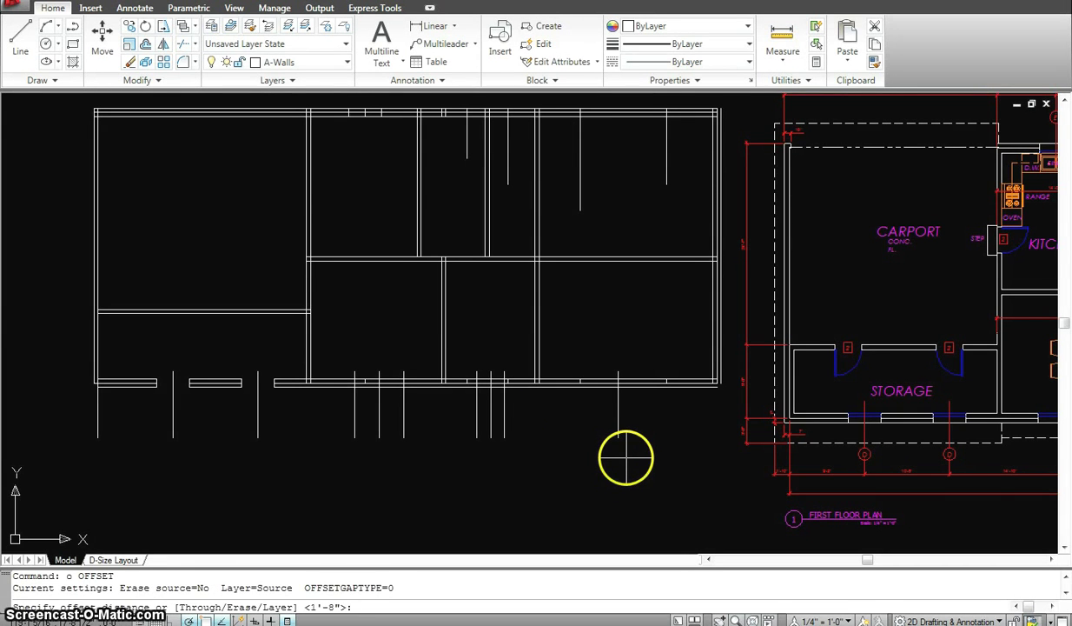
pyautogui.write('4')
pyautogui.press('Return')
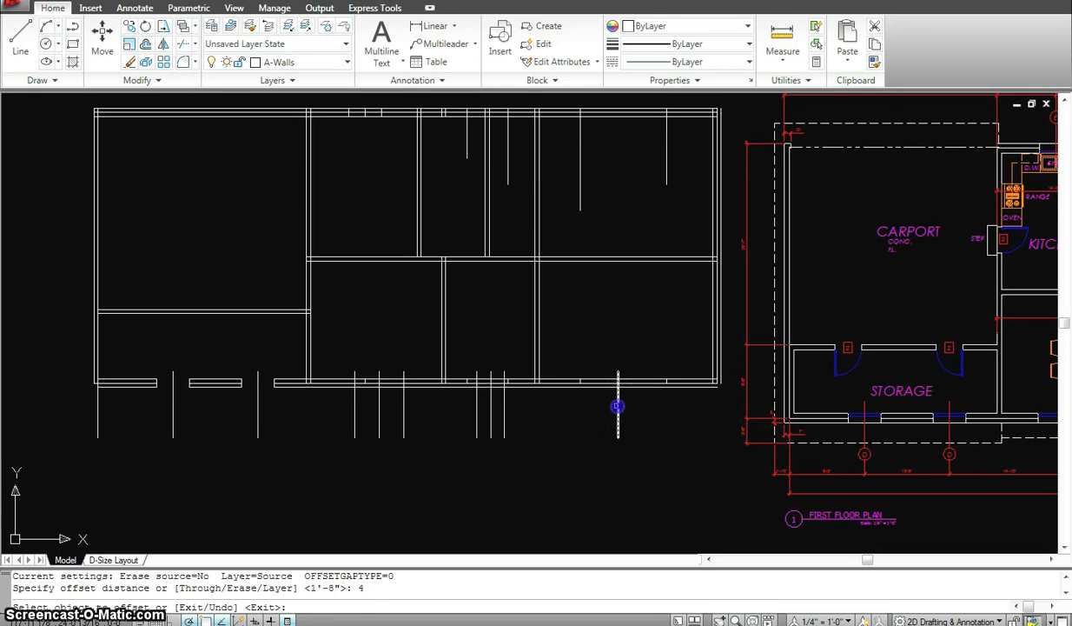
pyautogui.click(617, 406)
pyautogui.press('Escape')
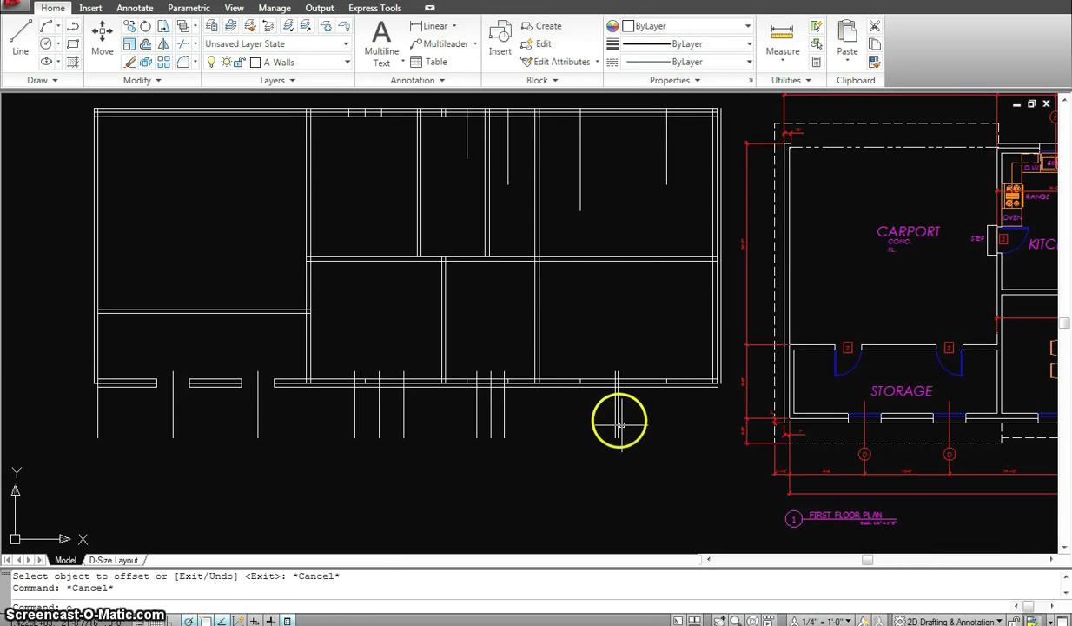
# Step: Offset the living room window's centerline 4' to both sides and delete the stray line offset by 4" beside it
pyautogui.write('o')
pyautogui.press('Return')
pyautogui.press('Return')
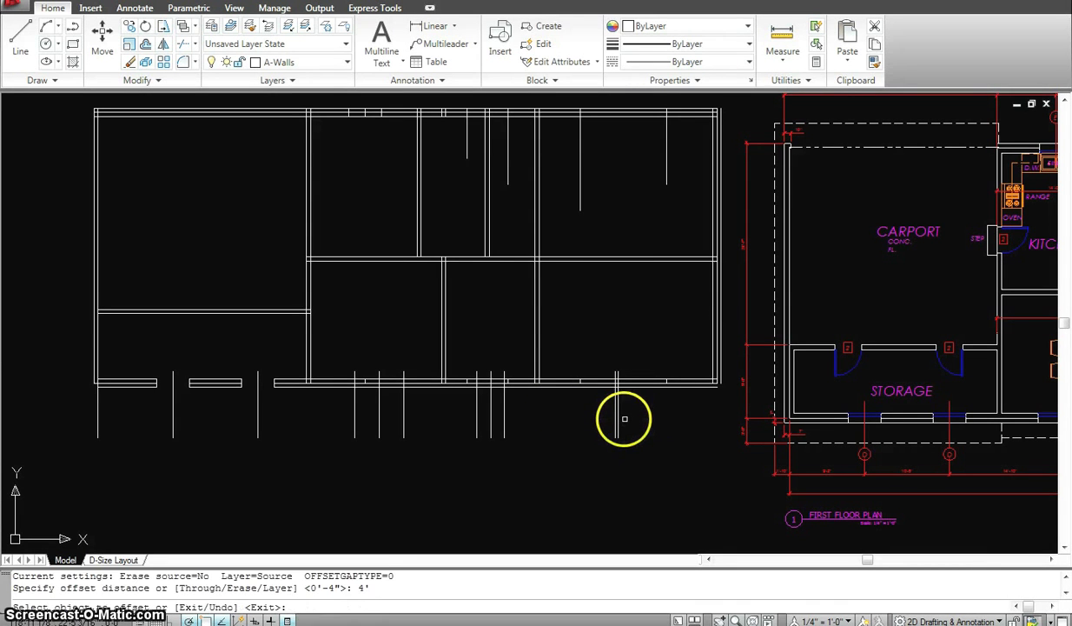
pyautogui.click(619, 411)
pyautogui.click(560, 410)
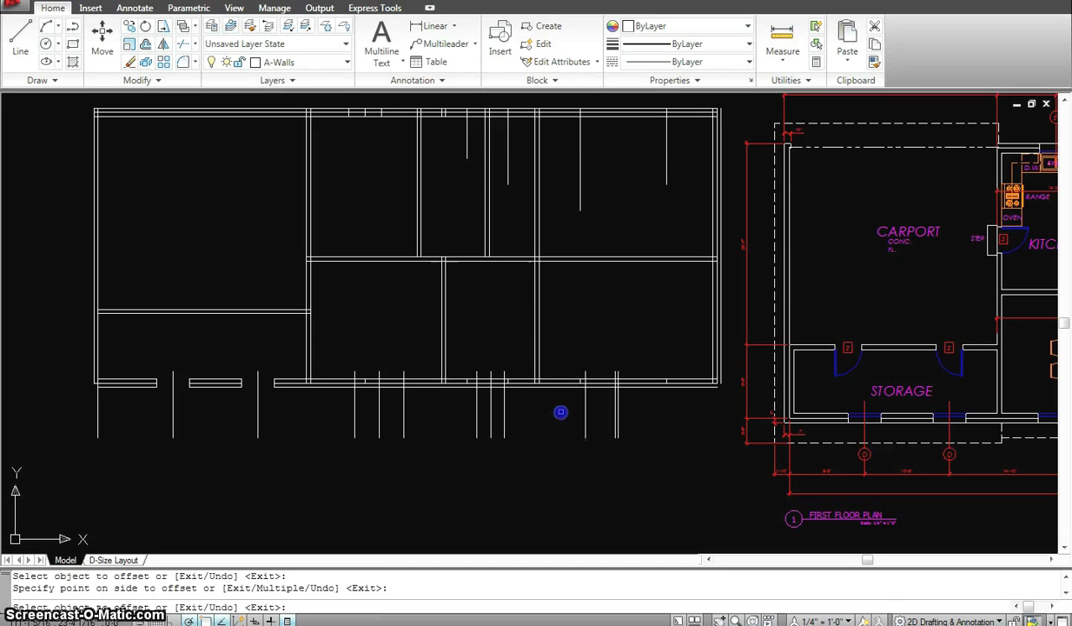
pyautogui.click(619, 408)
pyautogui.click(695, 422)
pyautogui.press('Escape')
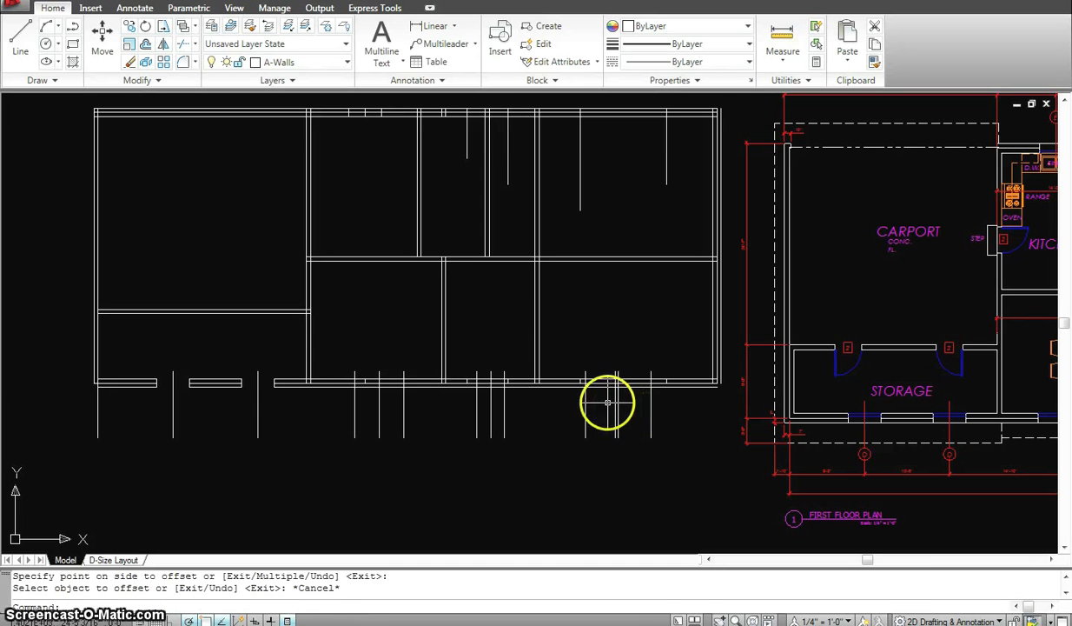
pyautogui.click(615, 402)
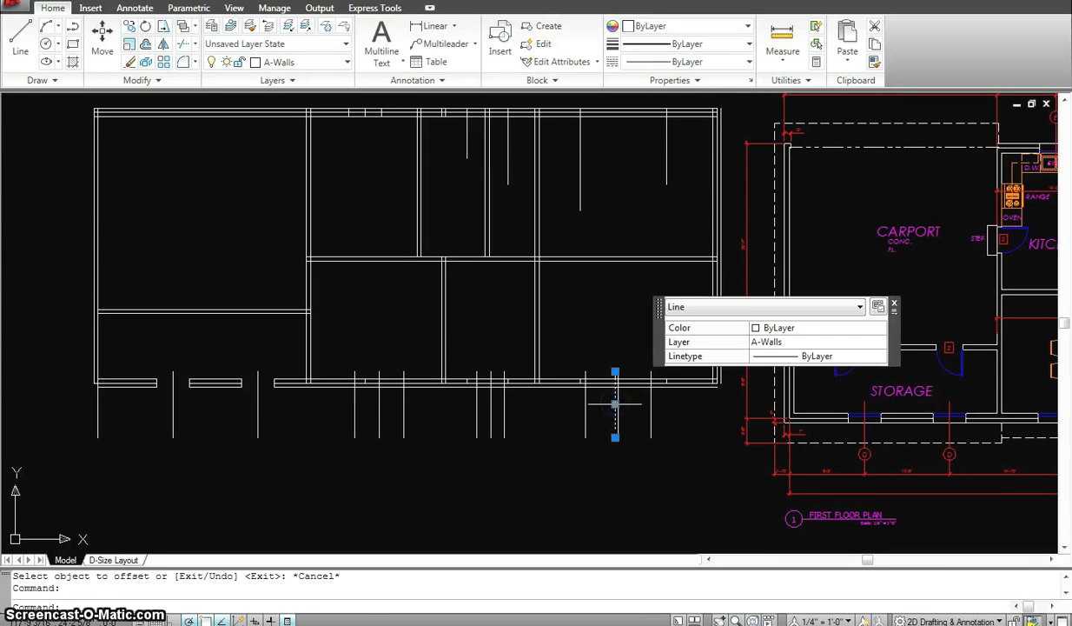
pyautogui.press('Delete')
# Step: Trim the front wall lines out of the dining room window opening, using the wall and jamb lines as cutting edges
pyautogui.write('trim')
pyautogui.press('Return')
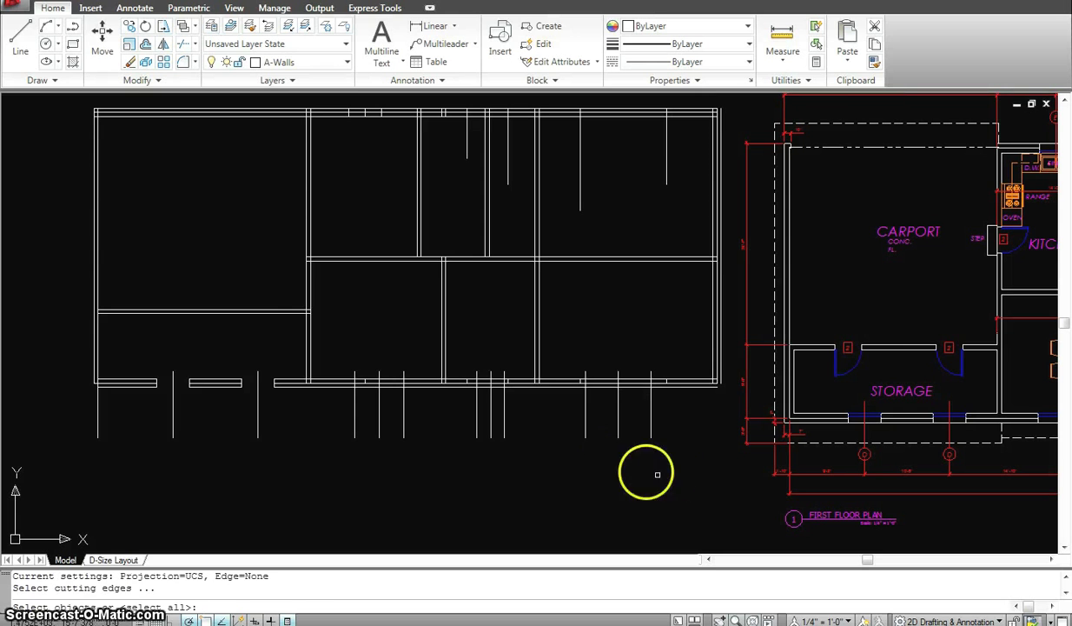
pyautogui.click(658, 457)
pyautogui.click(223, 323)
pyautogui.press('Return')
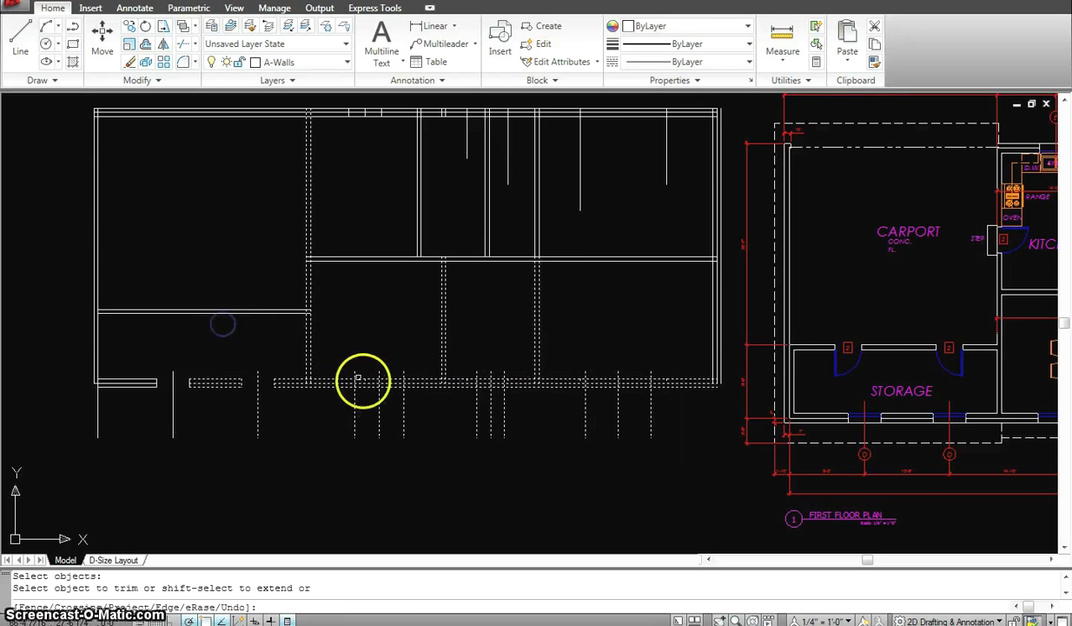
pyautogui.click(391, 408)
pyautogui.click(371, 354)
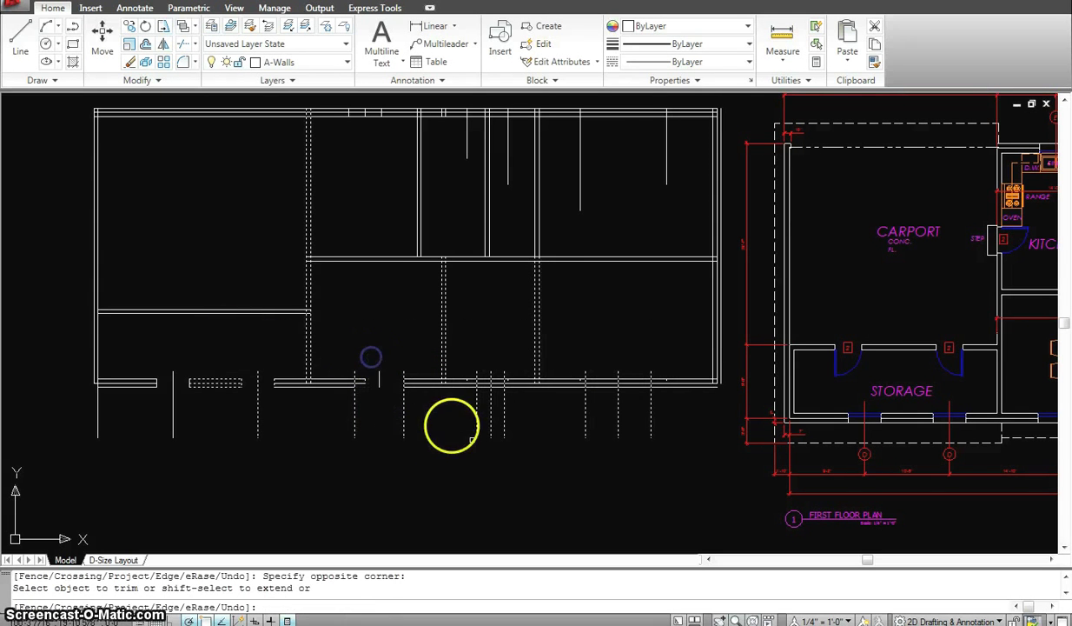
pyautogui.click(382, 405)
pyautogui.click(361, 366)
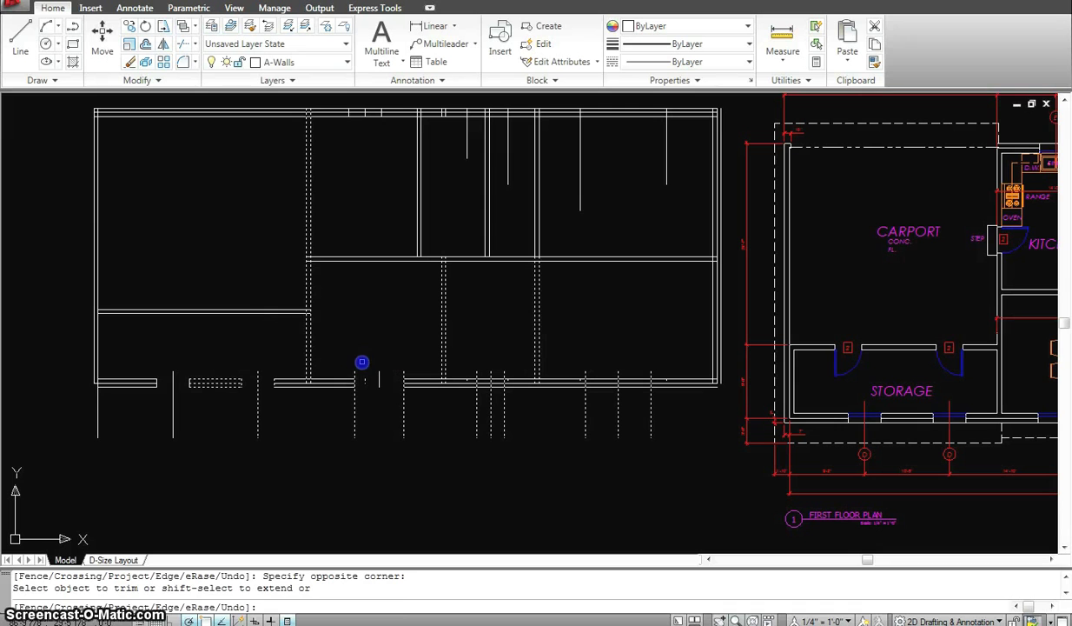
# Step: Trim the front wall lines out of the foyer door opening and the living room window opening
pyautogui.click(501, 407)
pyautogui.click(480, 372)
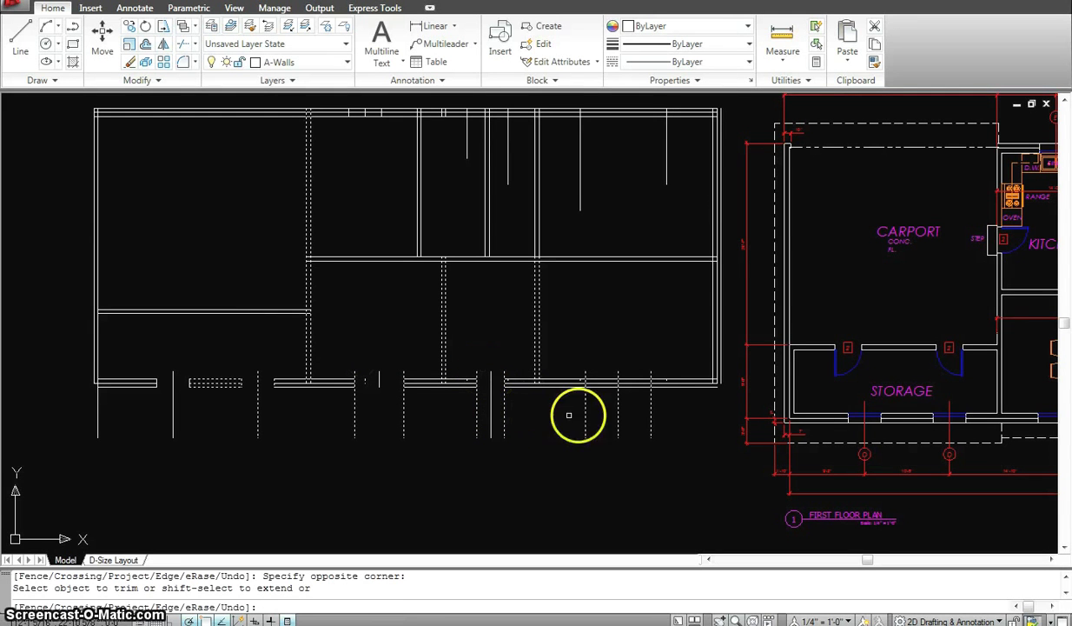
pyautogui.click(622, 400)
pyautogui.click(610, 365)
pyautogui.press('Escape')
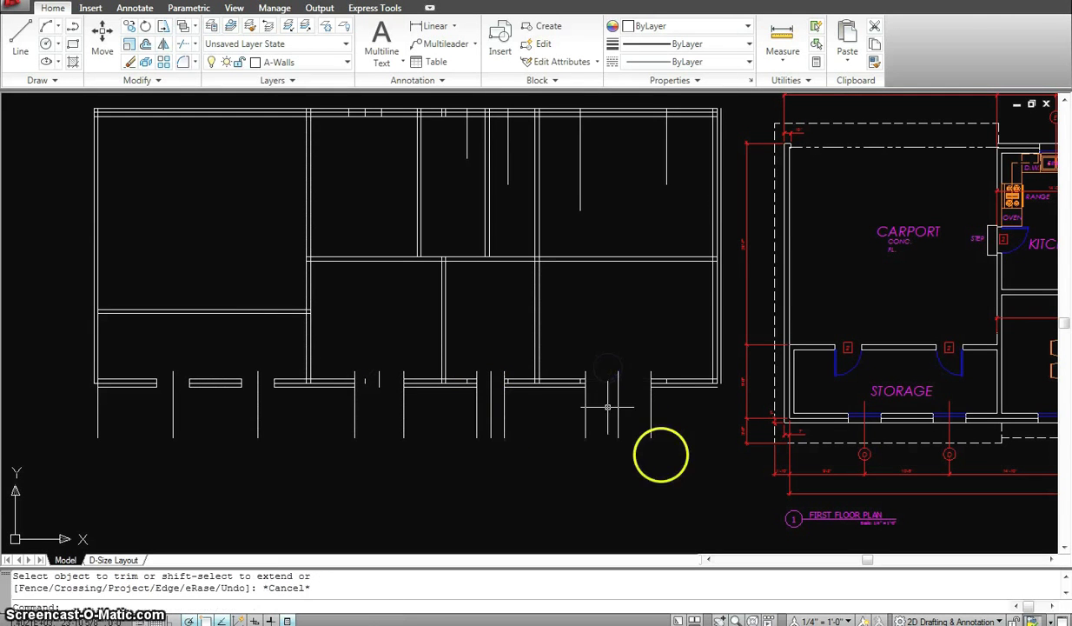
# Step: Trim off the jamb line ends that extend outside the front wall, using the front wall lines as cutting edges
pyautogui.press('Return')
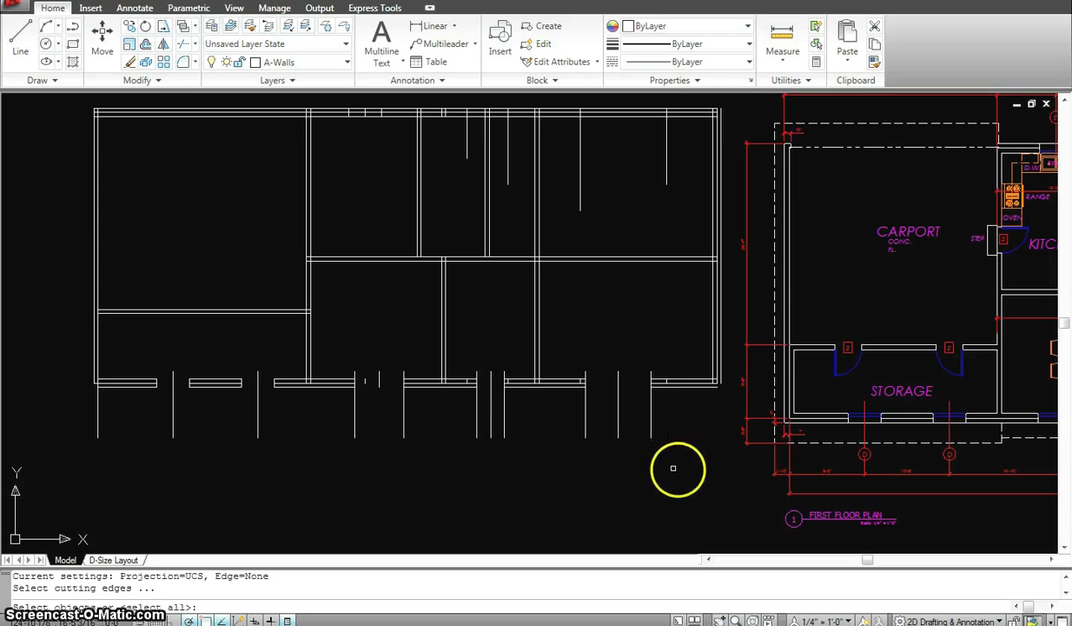
pyautogui.click(683, 469)
pyautogui.click(60, 275)
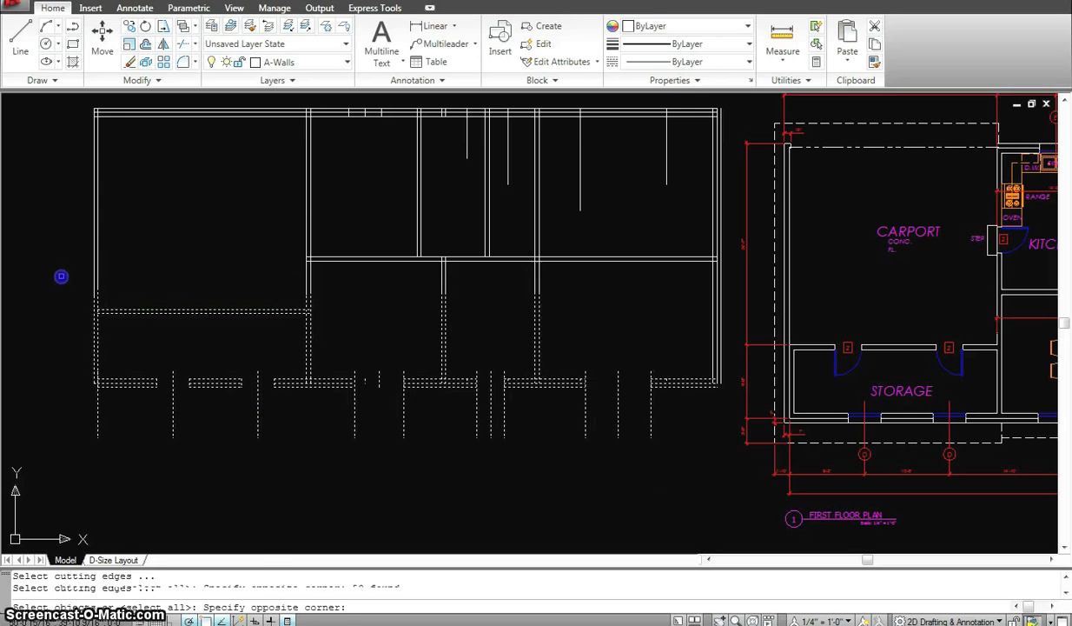
pyautogui.click(693, 458)
pyautogui.click(289, 401)
# Step: Trim off the jamb line ends that extend into the dining room, foyer and living room at the three openings
pyautogui.scroll(3, 401, 380)
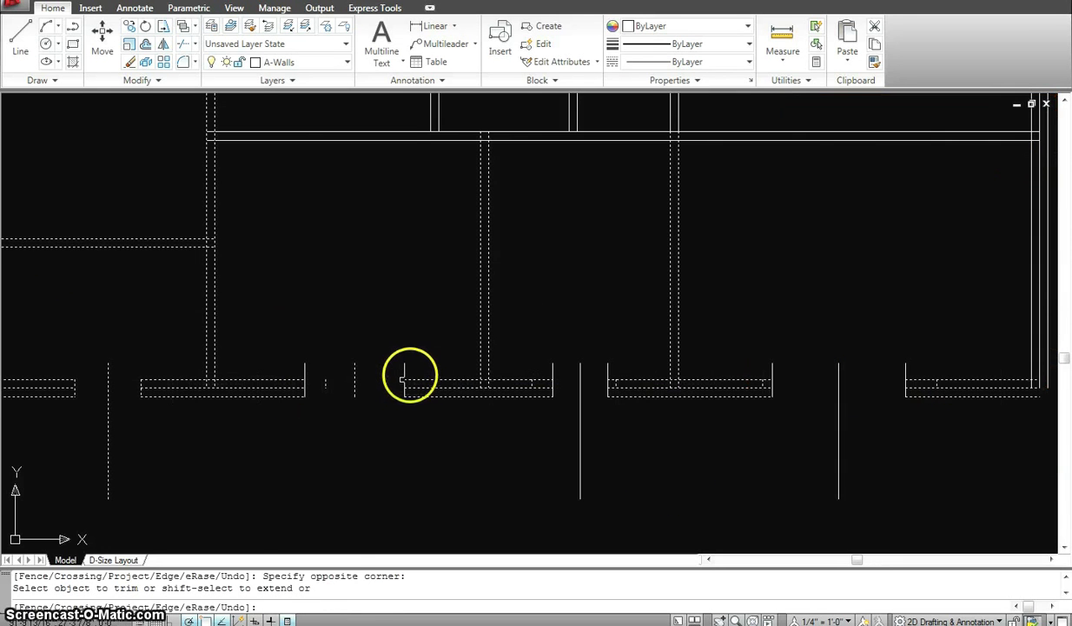
pyautogui.click(416, 365)
pyautogui.click(277, 323)
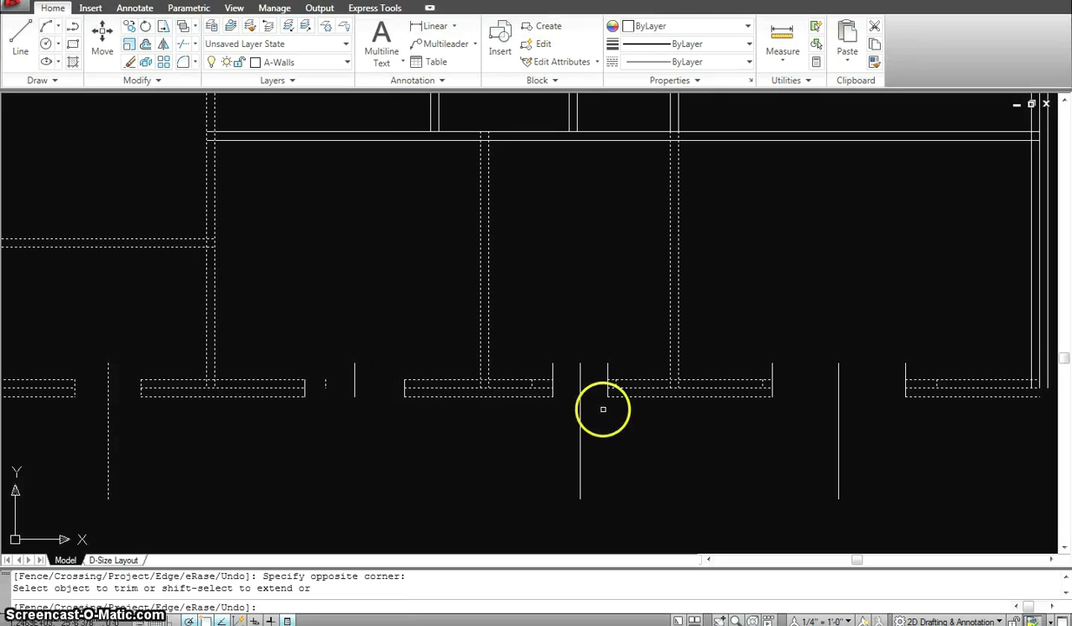
pyautogui.click(622, 368)
pyautogui.click(531, 345)
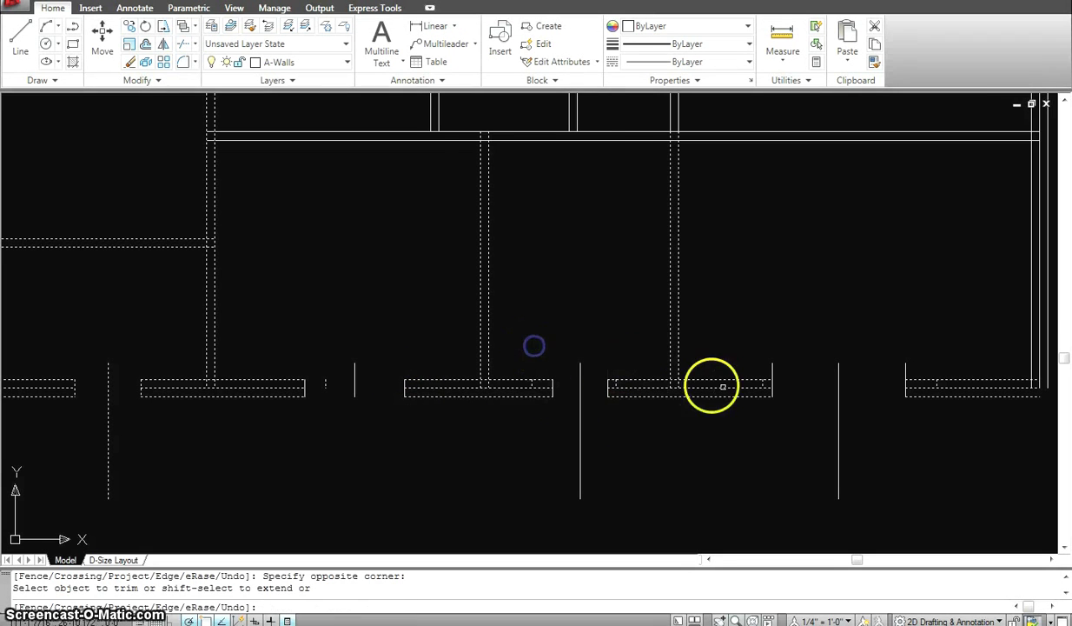
pyautogui.moveTo(713, 383); pyautogui.dragTo(513, 369, button='middle')
pyautogui.click(709, 350)
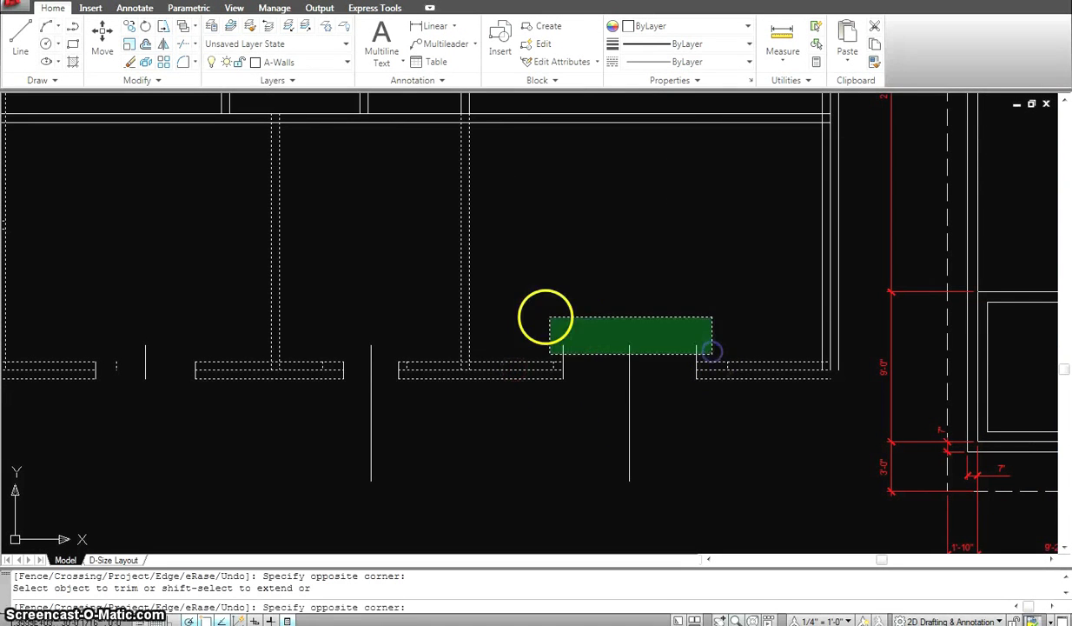
pyautogui.click(536, 313)
pyautogui.press('Escape')
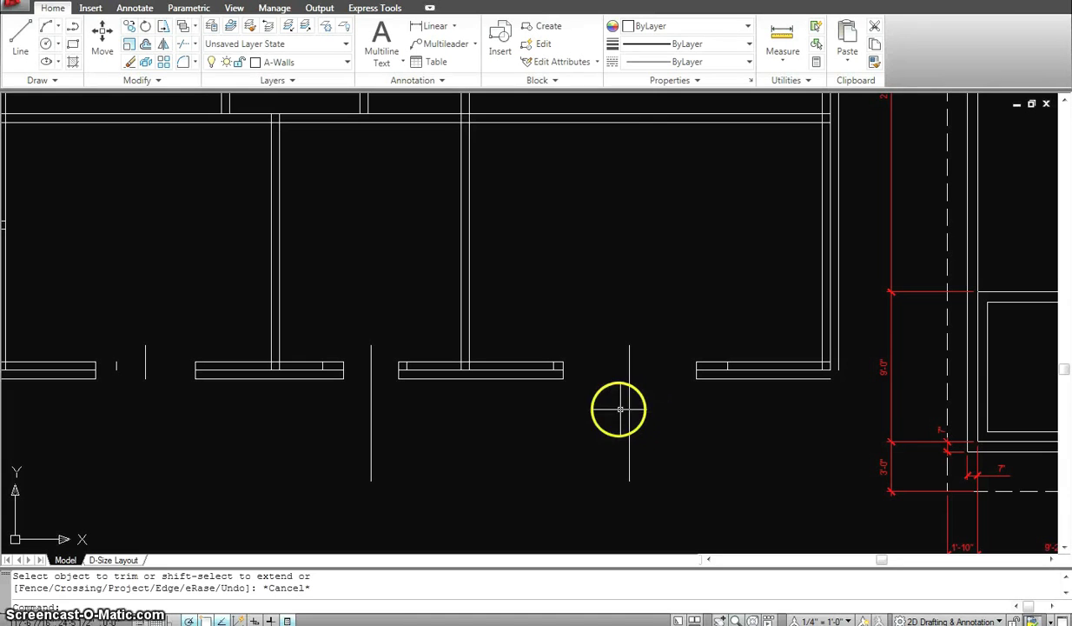
# Step: Erase the two leftover short lines inside the front wall segment between the foyer door and living room window openings
pyautogui.write('e')
pyautogui.press('Return')
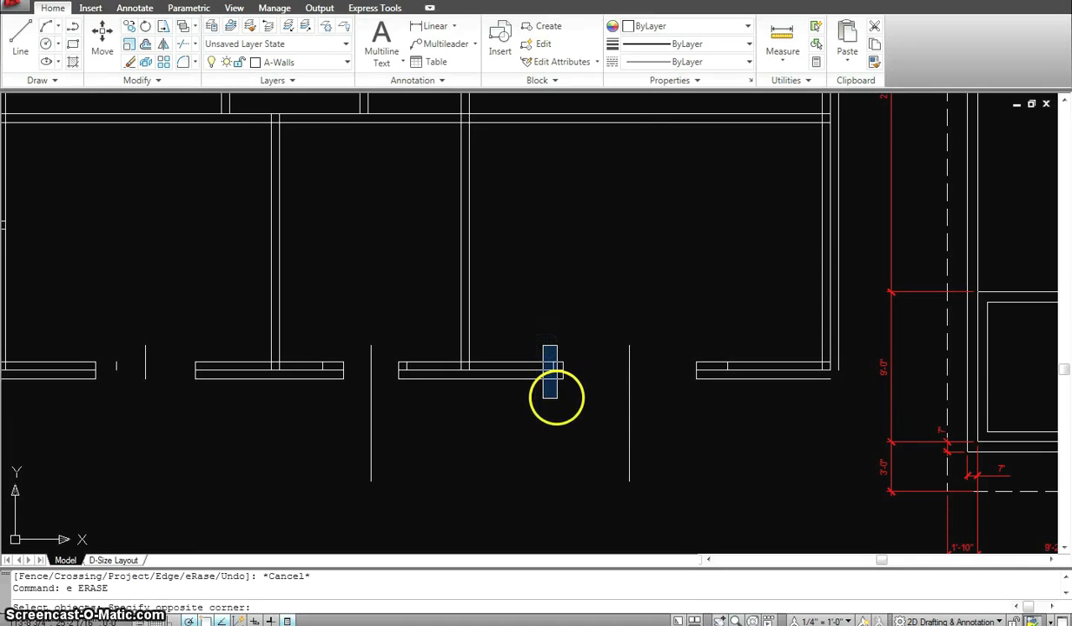
pyautogui.click(558, 396)
pyautogui.press('Return')
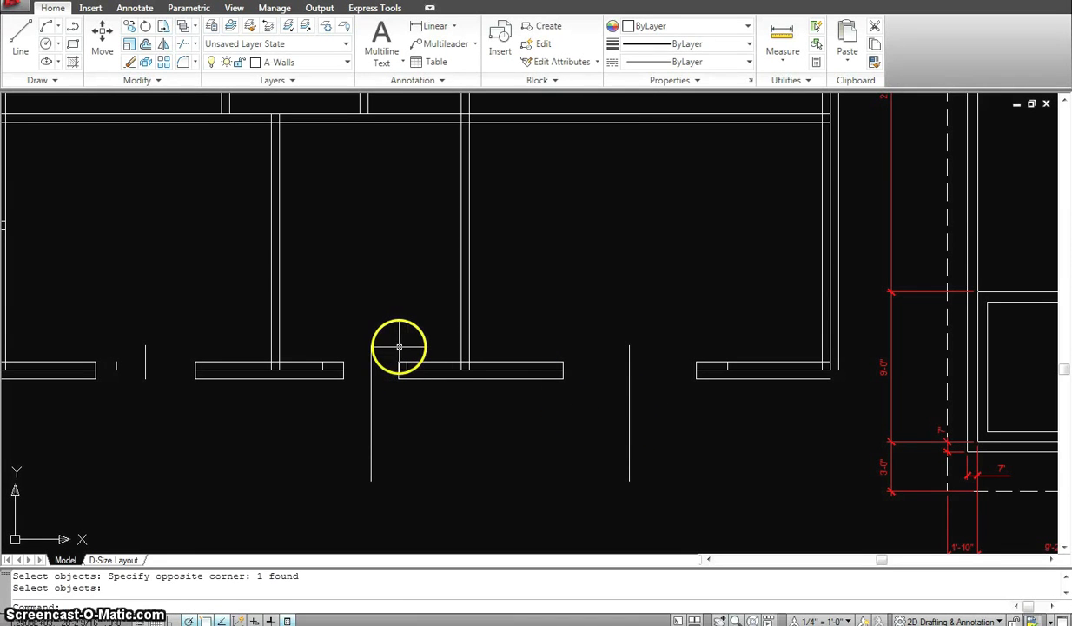
pyautogui.click(398, 346)
pyautogui.click(443, 399)
pyautogui.press('Delete')
# Step: Erase the center lines in the foyer and living room openings and the short leftover line in the wall beside the foyer door
pyautogui.click(553, 441)
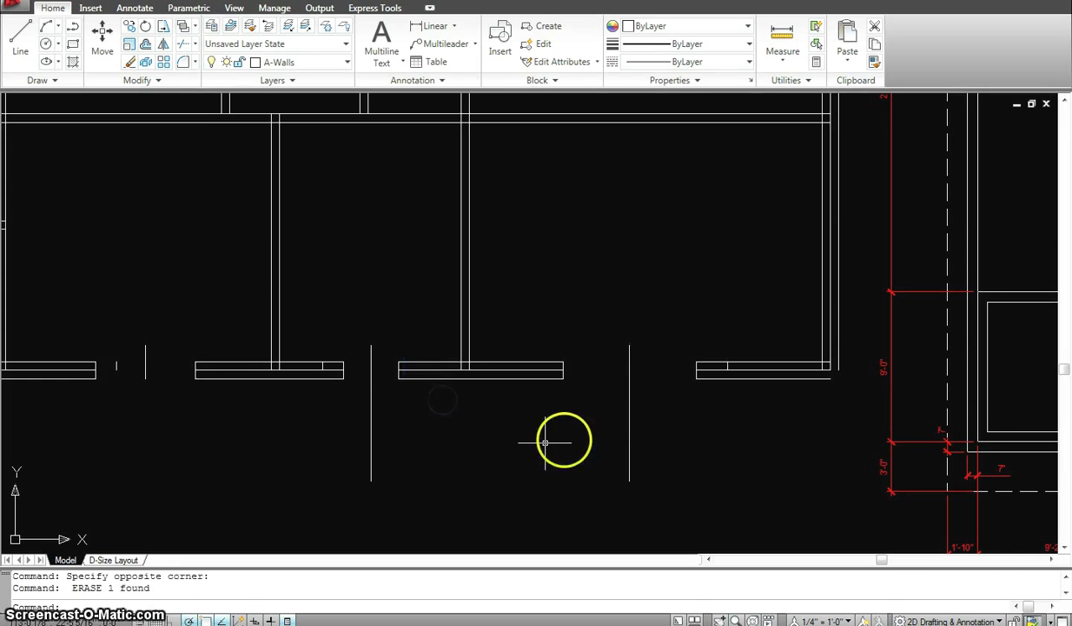
pyautogui.click(318, 424)
pyautogui.press('Delete')
pyautogui.click(316, 348)
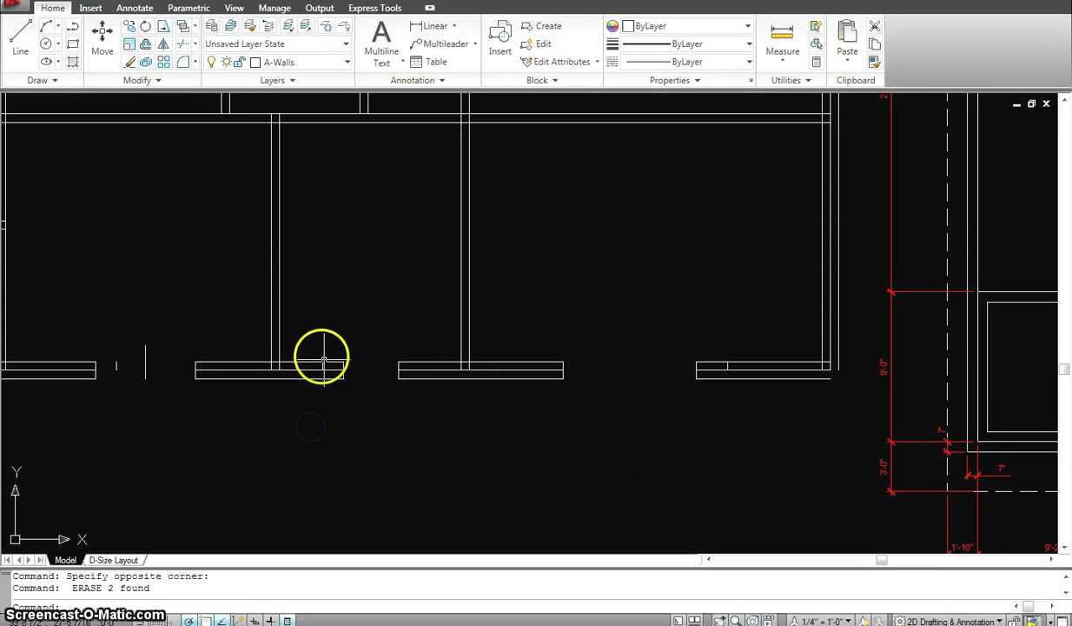
pyautogui.click(330, 388)
pyautogui.press('Delete')
# Step: Erase the two leftover lines standing in the dining room window opening
pyautogui.moveTo(264, 405); pyautogui.dragTo(438, 421, button='middle')
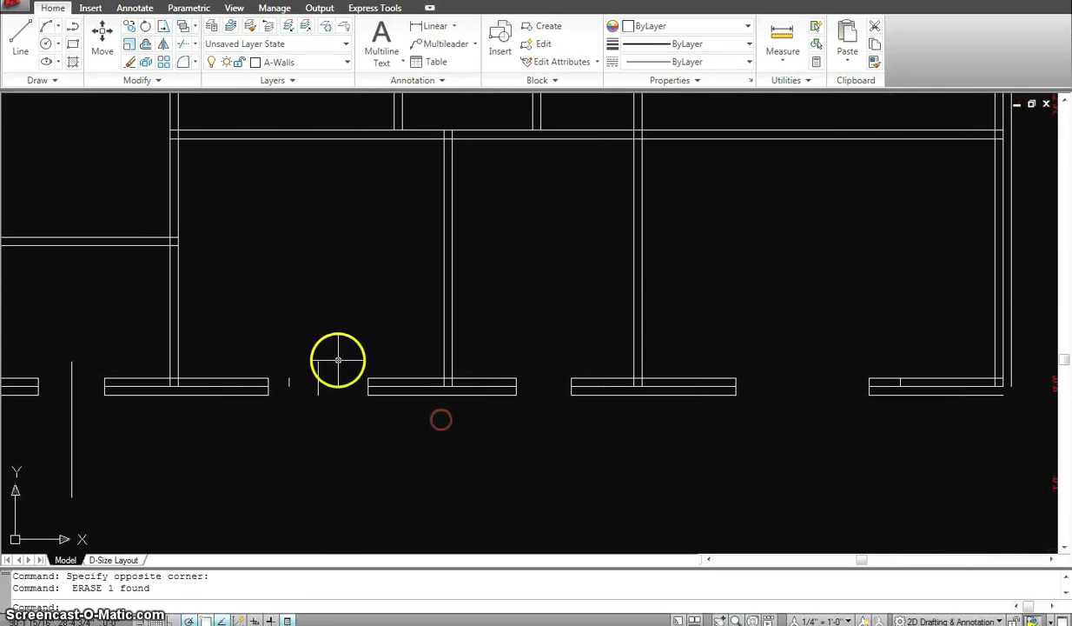
pyautogui.click(276, 346)
pyautogui.click(333, 410)
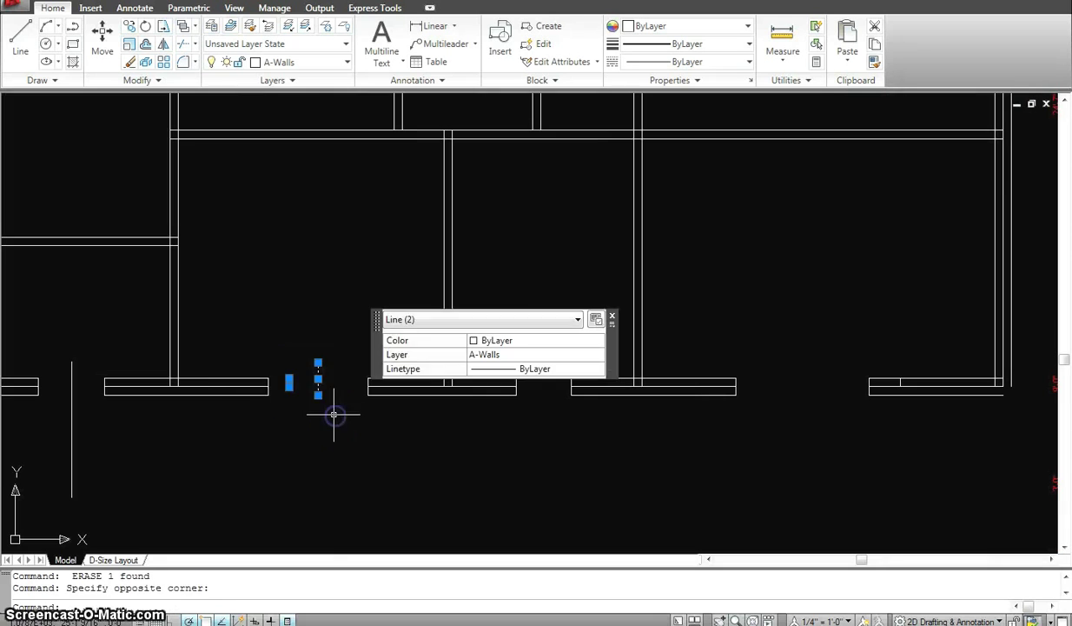
pyautogui.press('Delete')
# Step: Erase the three leftover vertical guide lines along the storage room's front wall
pyautogui.scroll(-2, 460, 447)
pyautogui.scroll(-2, 460, 446)
pyautogui.click(344, 458)
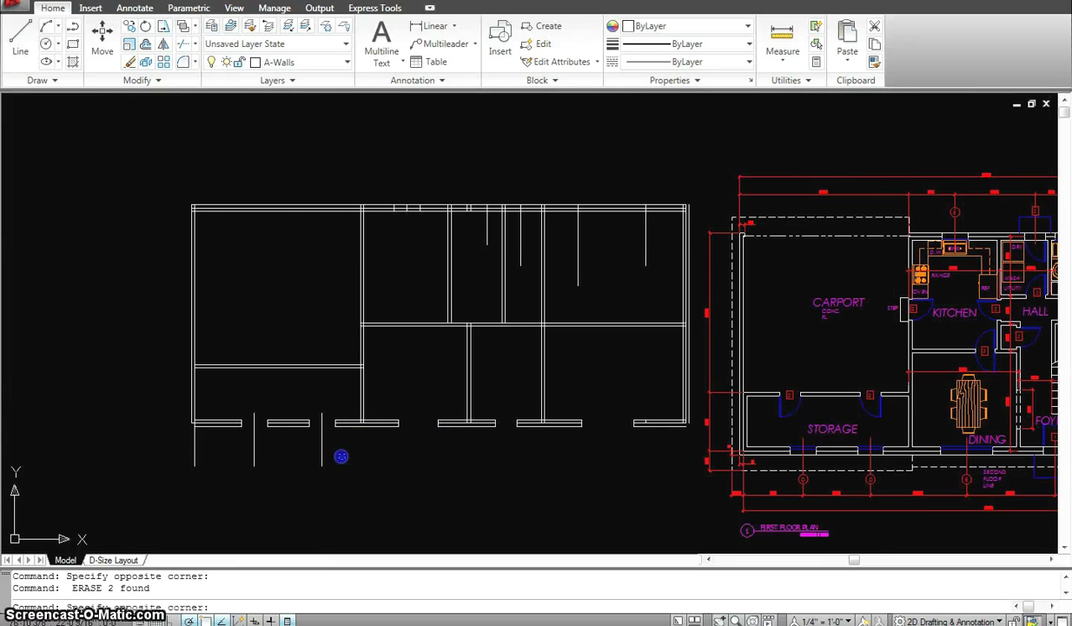
pyautogui.click(176, 439)
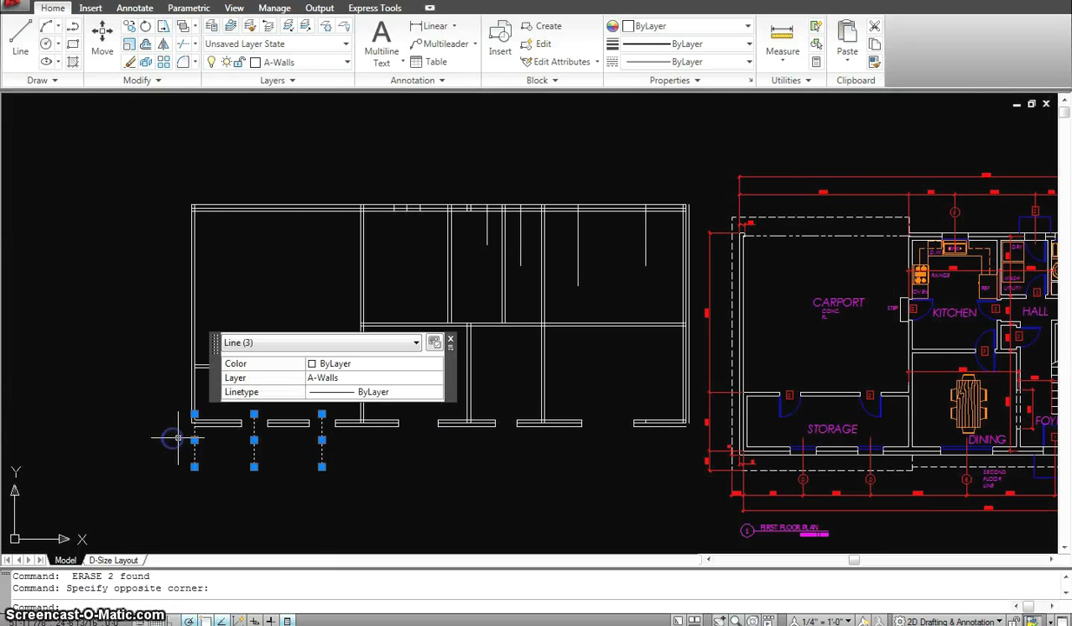
pyautogui.press('Delete')
# Step: Offset the toilet window's center line at the rear wall by 1 inch
pyautogui.moveTo(493, 347); pyautogui.dragTo(472, 374, button='middle')
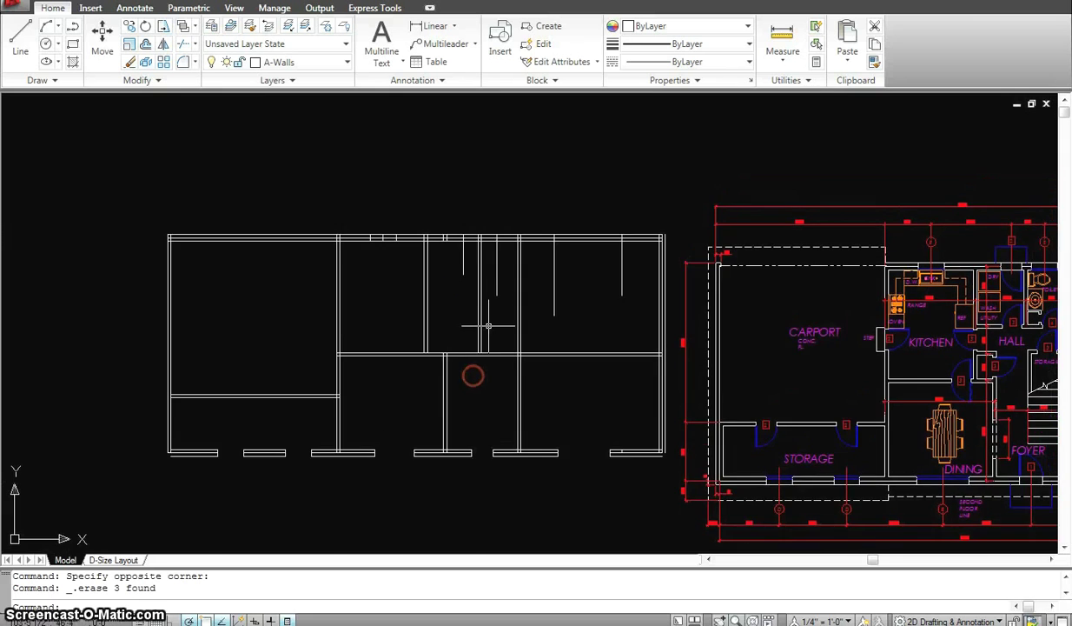
pyautogui.scroll(4, 466, 240)
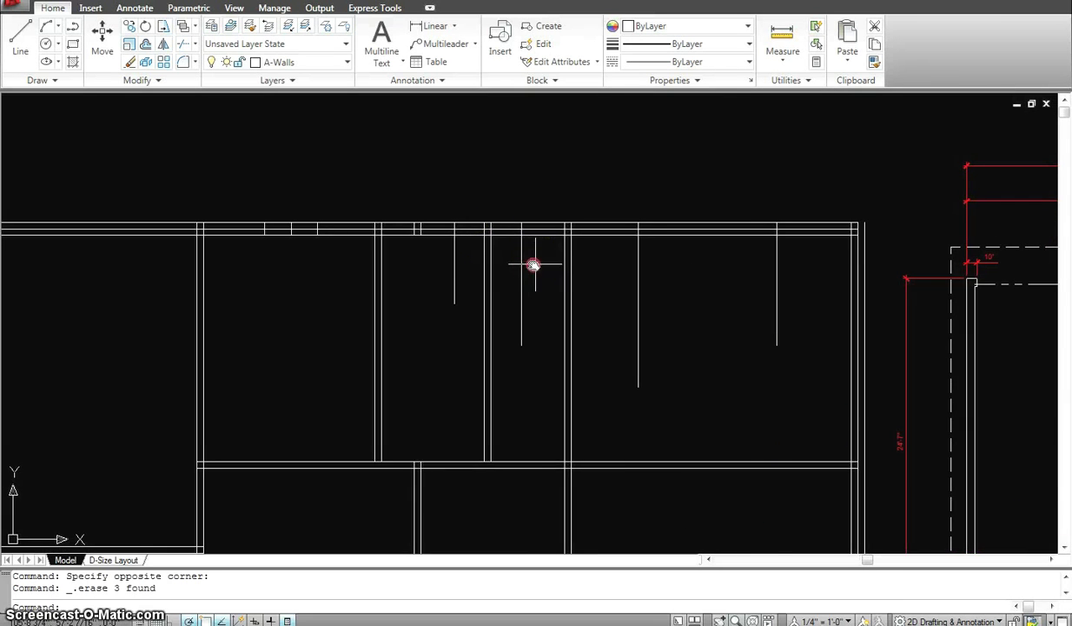
pyautogui.moveTo(531, 263); pyautogui.dragTo(504, 270, button='middle')
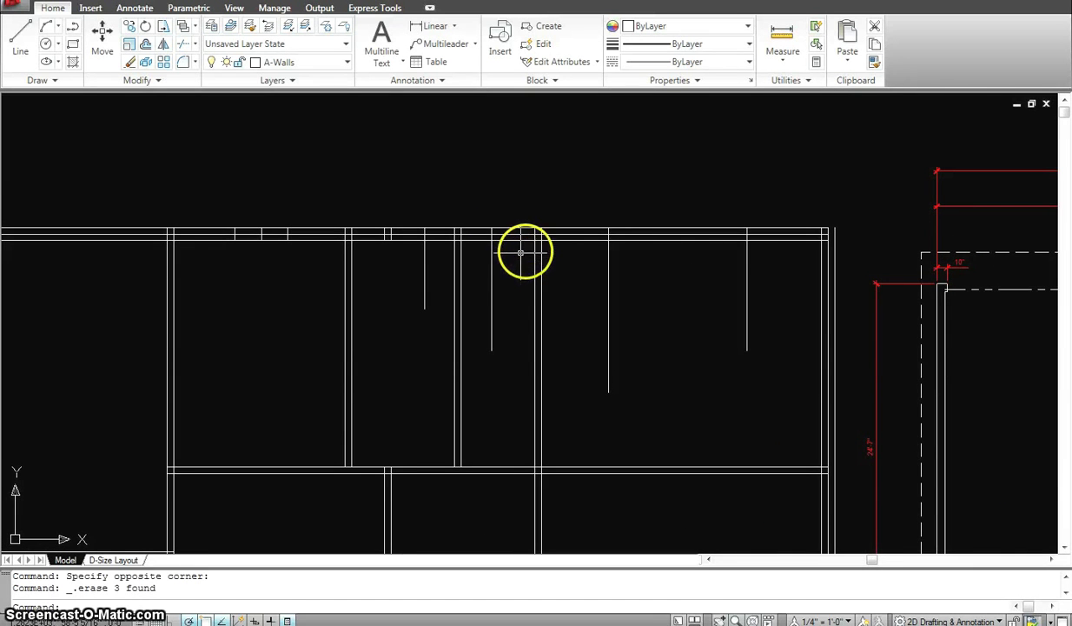
pyautogui.scroll(-1, 526, 287)
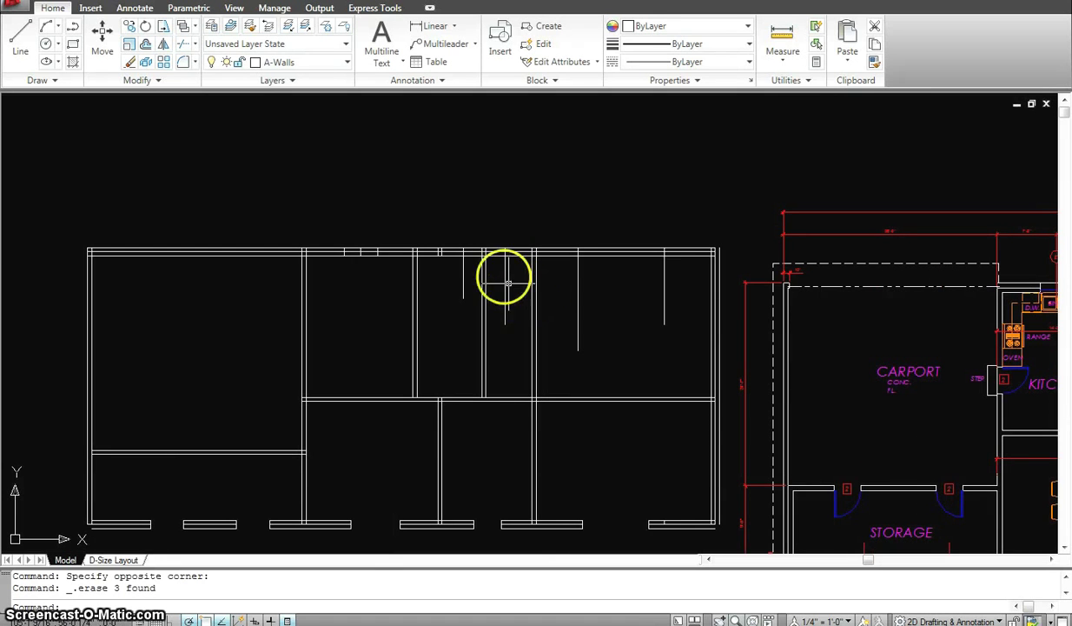
pyautogui.scroll(2, 511, 284)
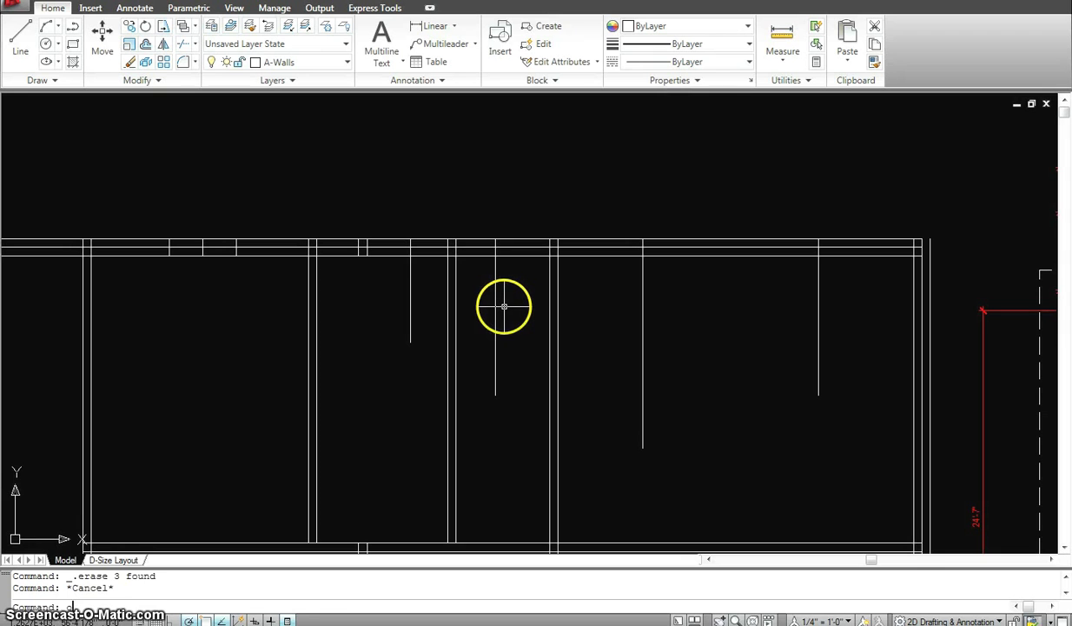
pyautogui.press('Return')
pyautogui.write('1')
pyautogui.rightClick(495, 303)
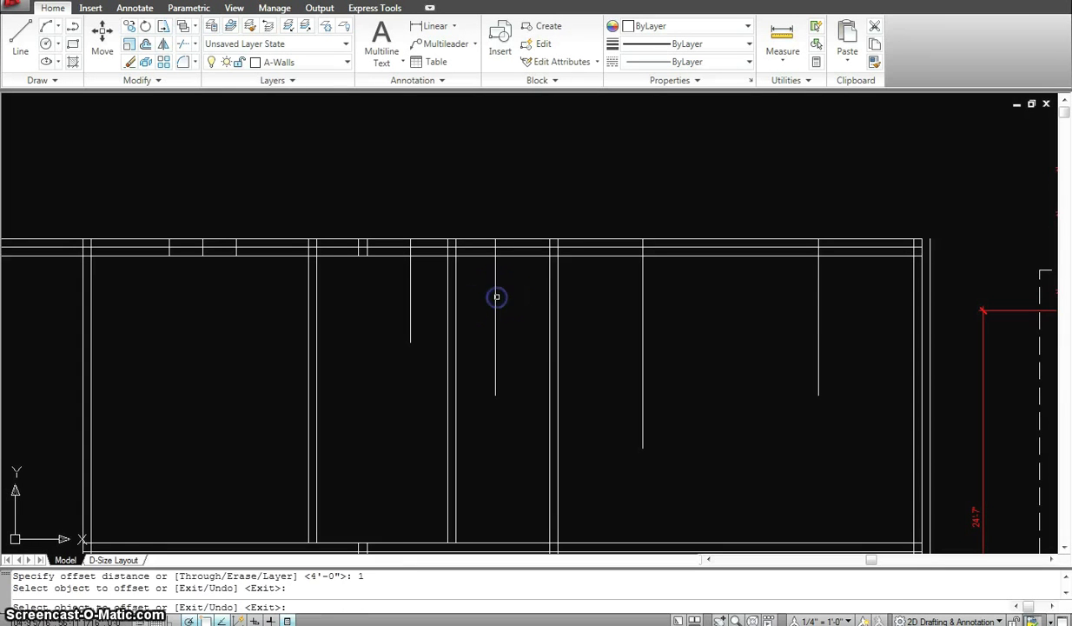
pyautogui.click(494, 295)
pyautogui.click(499, 288)
pyautogui.press('Escape')
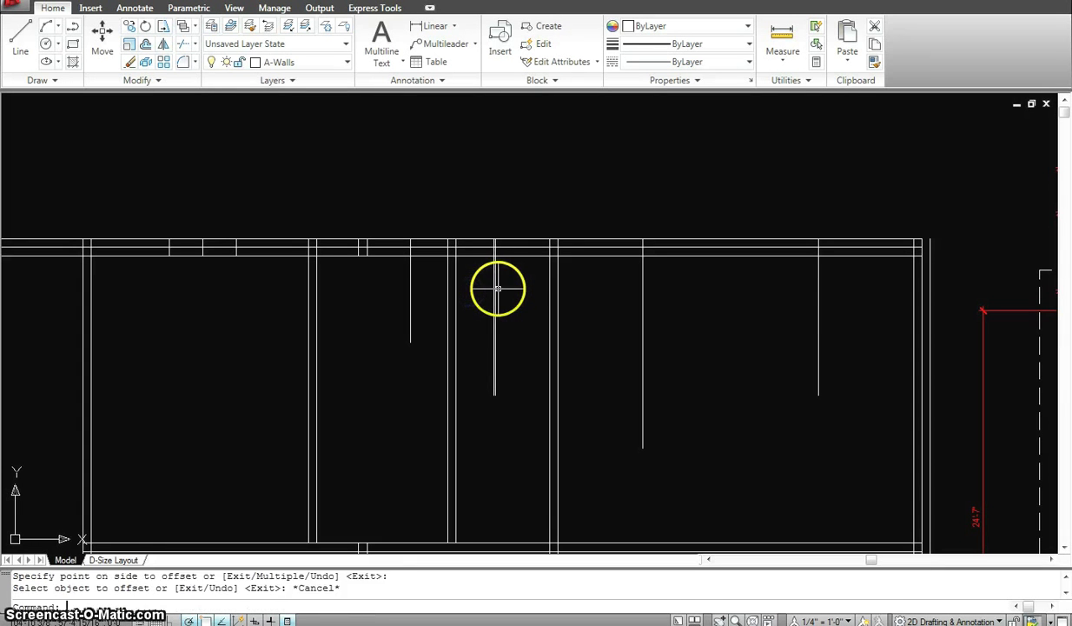
pyautogui.press('Escape')
# Step: Offset the toilet window's center line 1' to each side to form the window jamb lines
pyautogui.write('o')
pyautogui.press('Return')
pyautogui.write("1'")
pyautogui.press('Return')
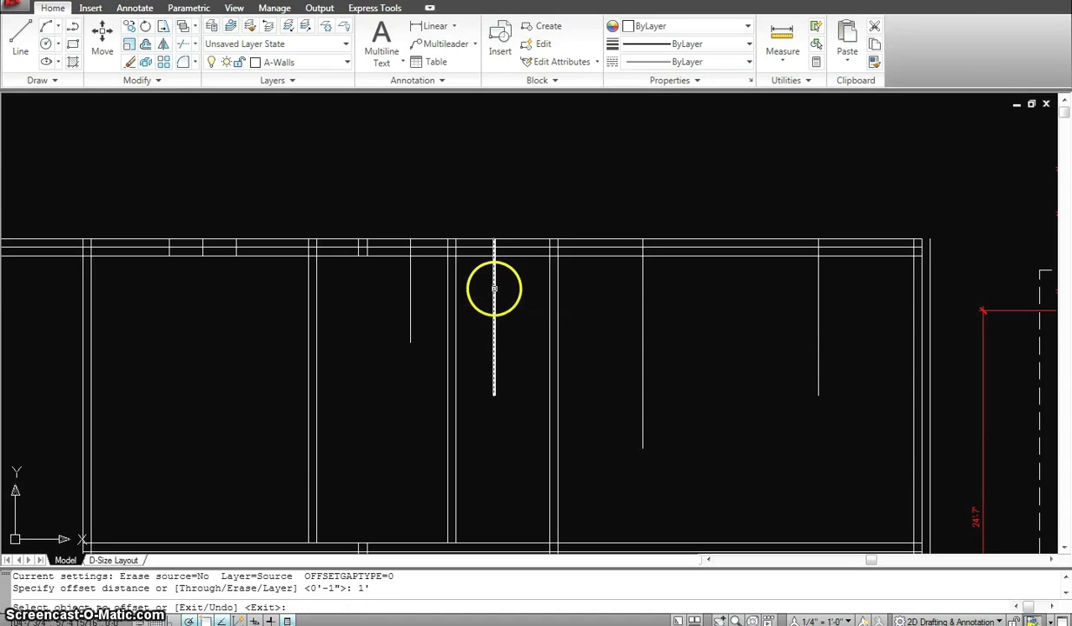
pyautogui.scroll(4, 492, 289)
pyautogui.click(491, 284)
pyautogui.click(456, 279)
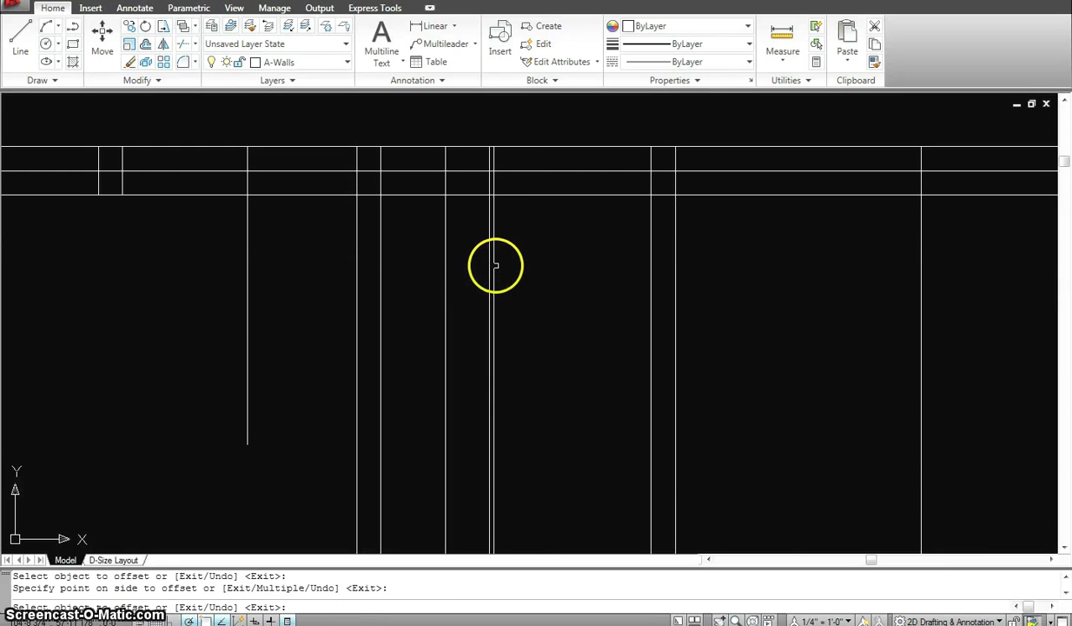
pyautogui.press('Escape')
pyautogui.scroll(-4, 577, 302)
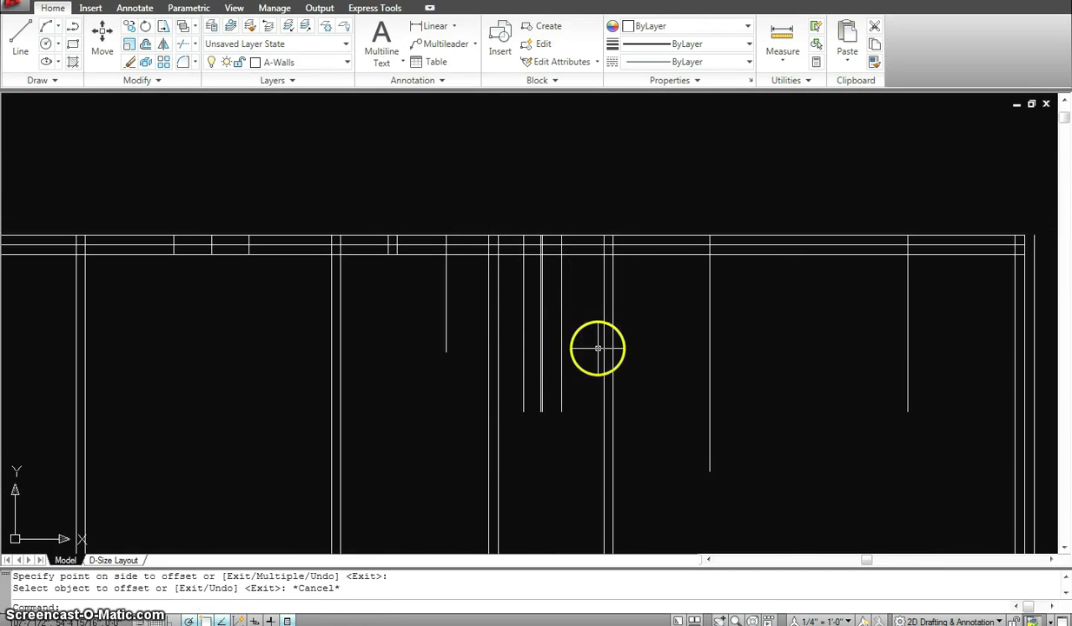
# Step: Trim the rear wall lines out of the toilet window opening and cut the den-side jamb line back to the wall
pyautogui.write('tr')
pyautogui.press('Return')
pyautogui.click(656, 371)
pyautogui.click(479, 191)
pyautogui.press('Return')
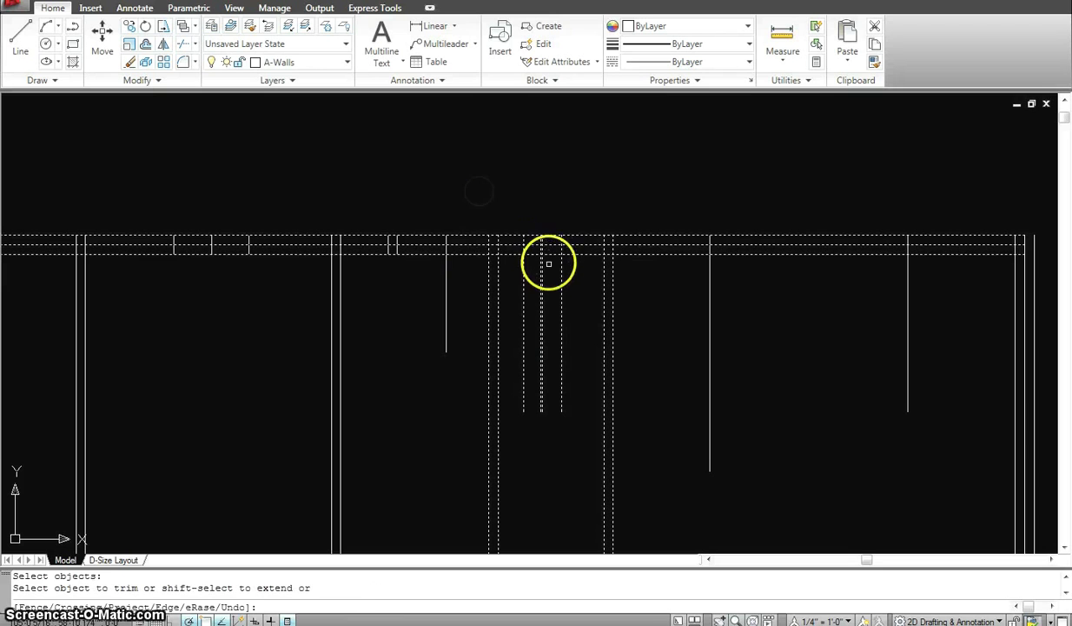
pyautogui.click(526, 224)
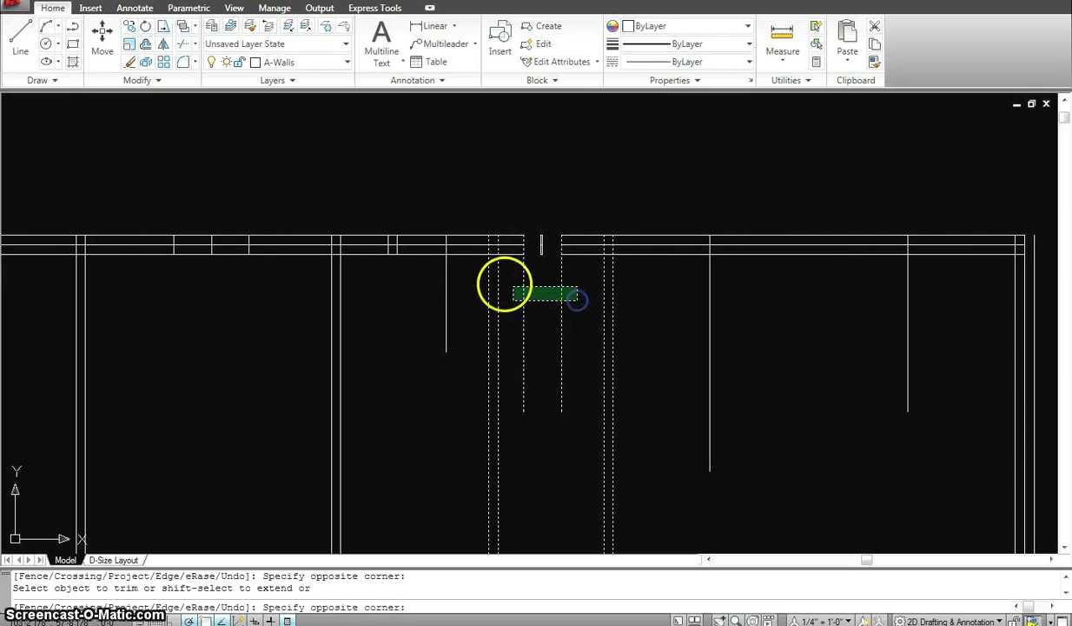
pyautogui.click(512, 283)
pyautogui.press('Escape')
# Step: Erase the leftover center line pieces inside the toilet window opening
pyautogui.click(546, 266)
pyautogui.click(531, 232)
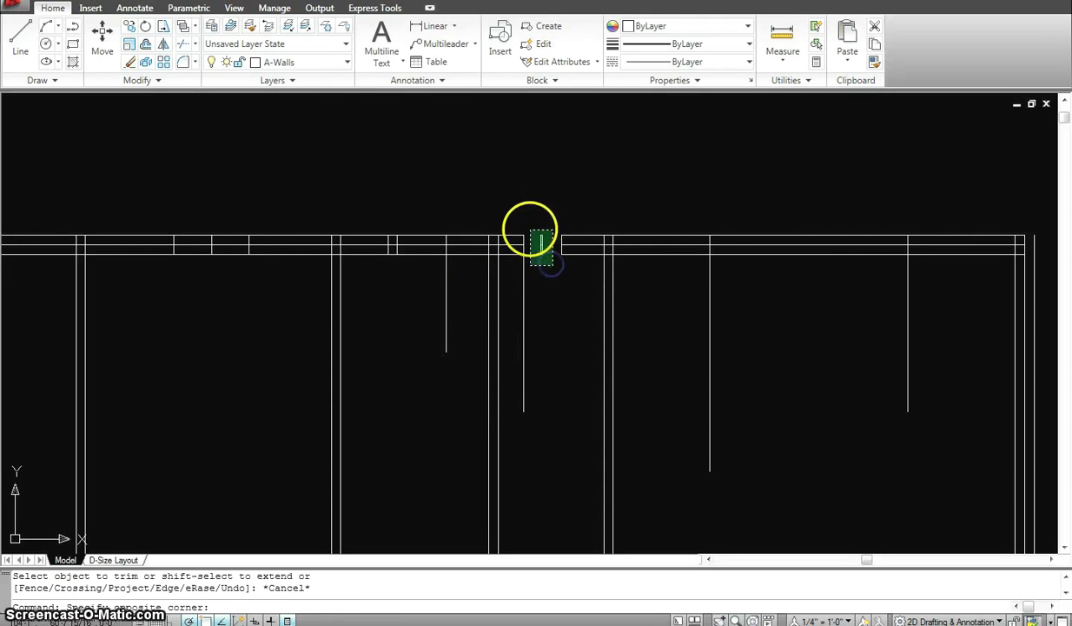
pyautogui.press('Delete')
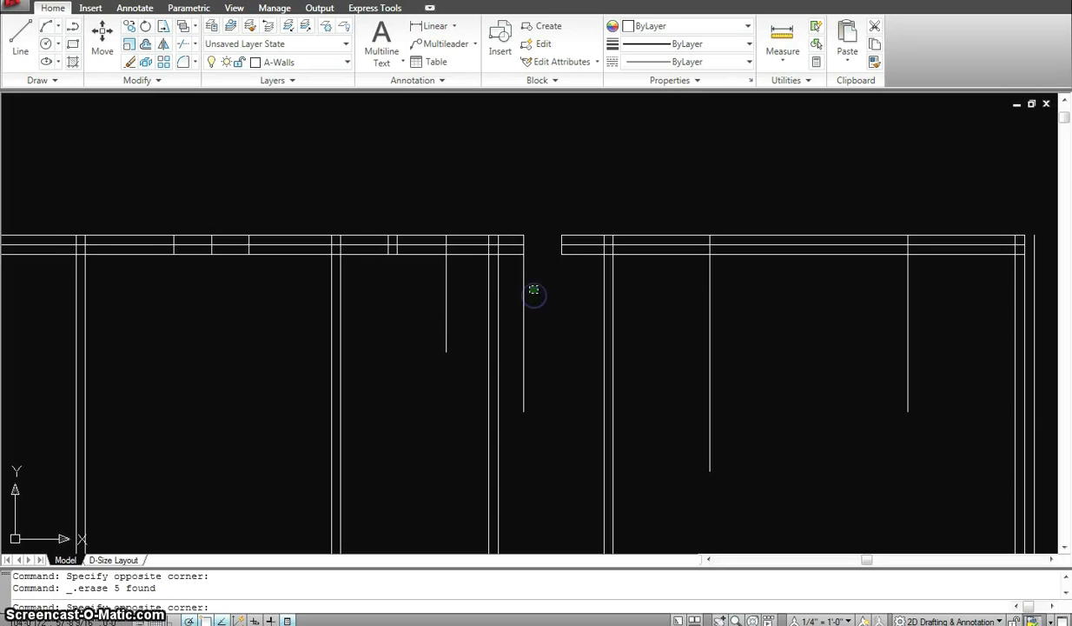
# Step: Trim off the remaining toilet window jamb line that extends into the room, using the rear wall lines as cutting edges
pyautogui.click(486, 209)
pyautogui.write('tr')
pyautogui.press('Return')
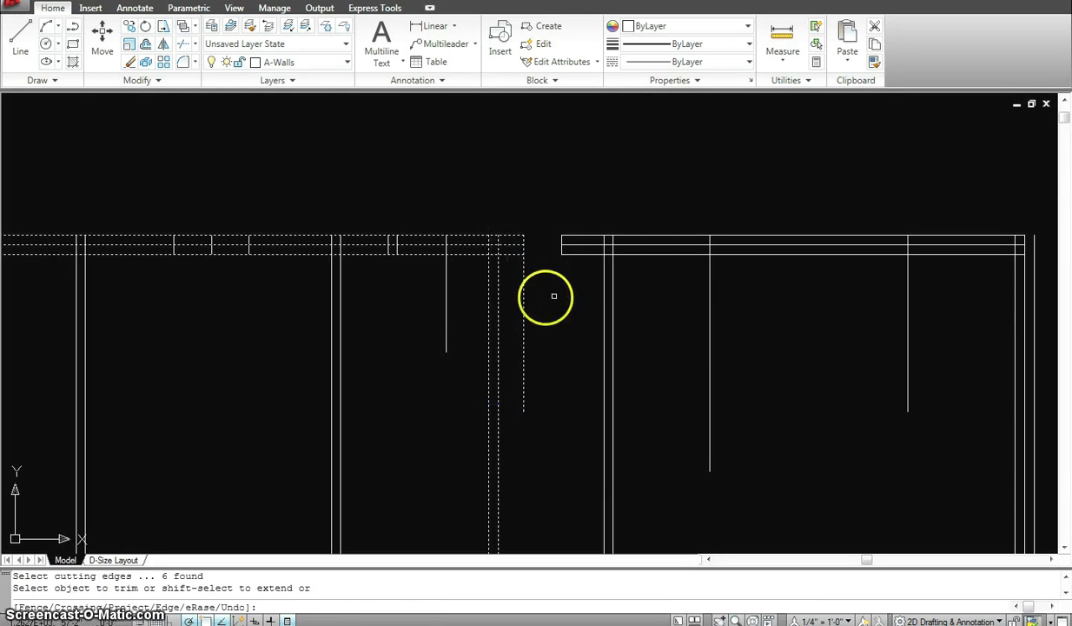
pyautogui.click(547, 297)
pyautogui.click(512, 278)
pyautogui.press('Escape')
pyautogui.scroll(-3, 540, 299)
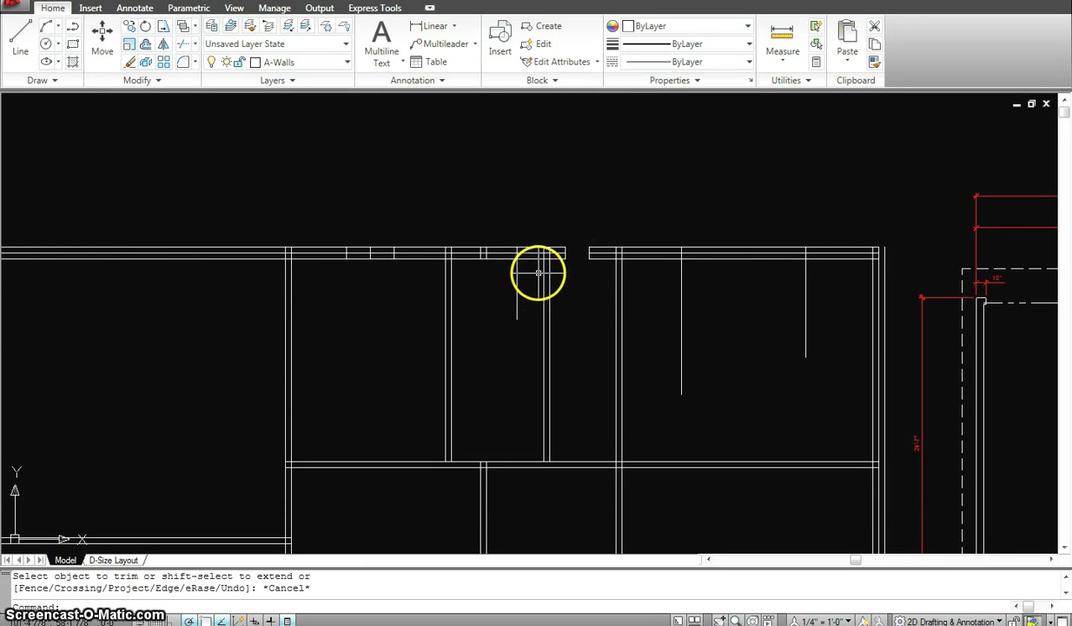
# Step: Measure the distance from the utility room's toilet-side wall to the far jamb of its exterior door in the reference plan
pyautogui.moveTo(627, 259)
pyautogui.mouseDown(button='middle')
pyautogui.moveTo(411, 278)
pyautogui.moveTo(266, 264)
pyautogui.mouseUp(button='middle')
pyautogui.moveTo(851, 287); pyautogui.dragTo(383, 284, button='middle')
pyautogui.scroll(2, 682, 304)
pyautogui.press('Escape')
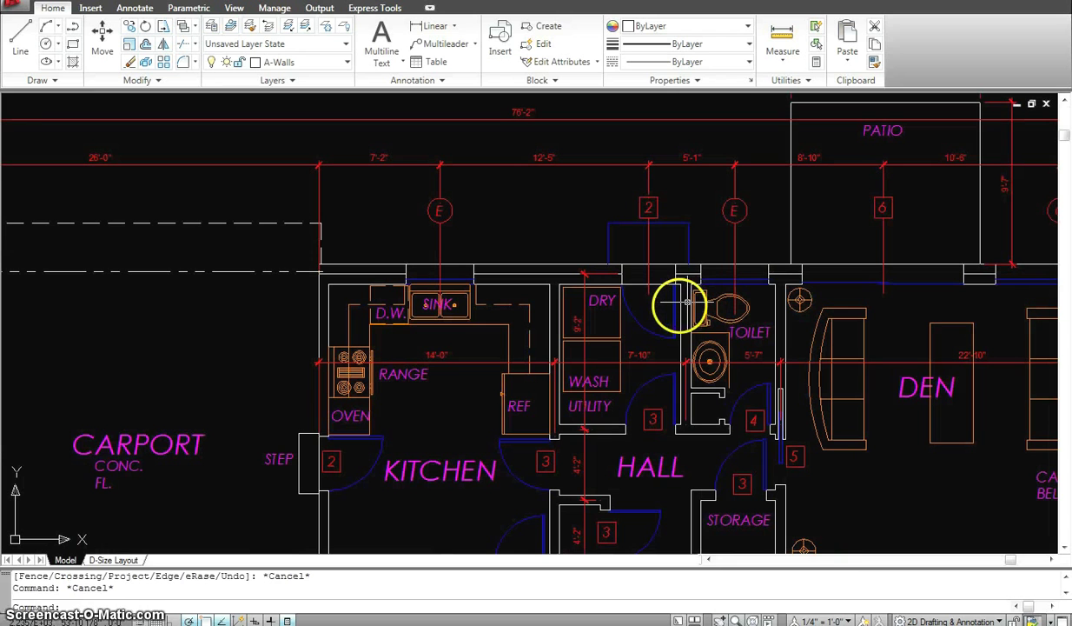
pyautogui.write('di')
pyautogui.press('Return')
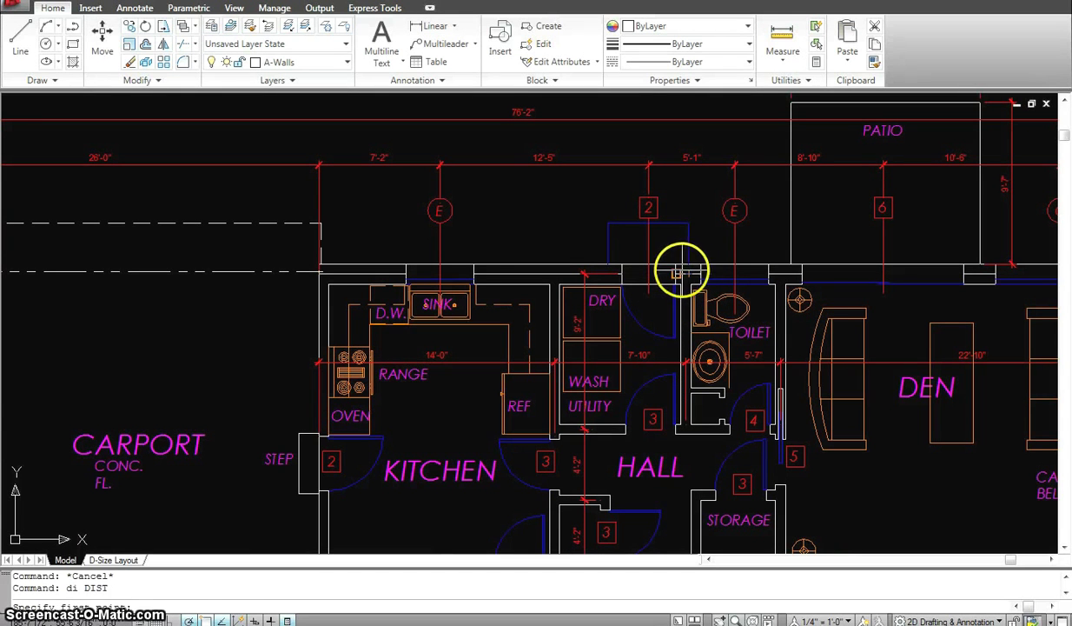
pyautogui.click(680, 273)
pyautogui.click(622, 271)
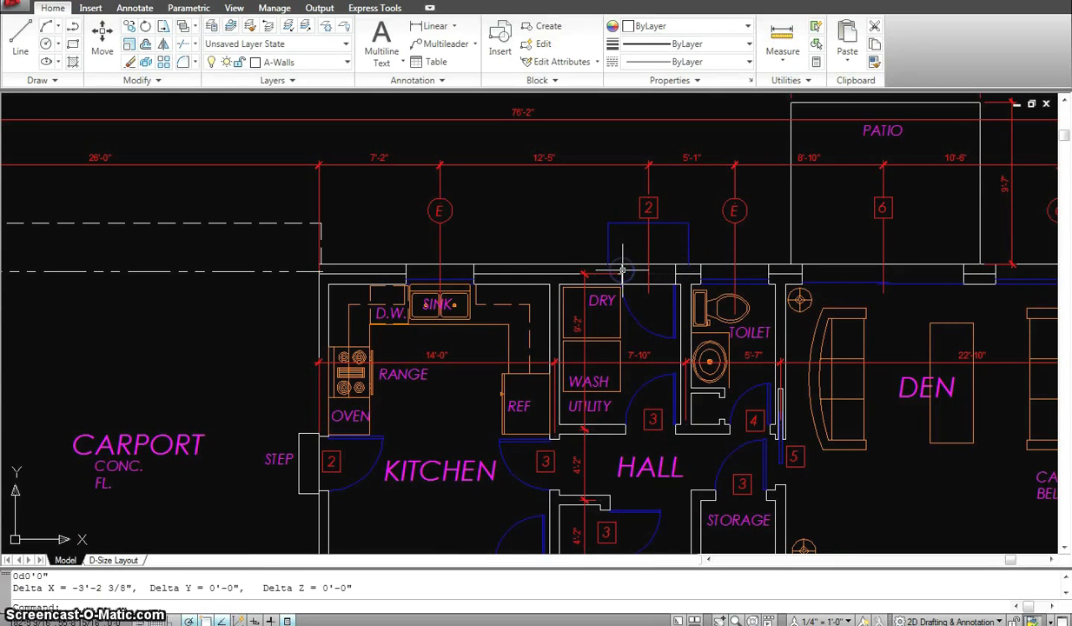
pyautogui.press('Escape')
# Step: Offset the utility room face of the wall shared with the toilet by 3'2 into the utility room as the door jamb line
pyautogui.scroll(-3, 426, 299)
pyautogui.moveTo(235, 312); pyautogui.dragTo(695, 313, button='middle')
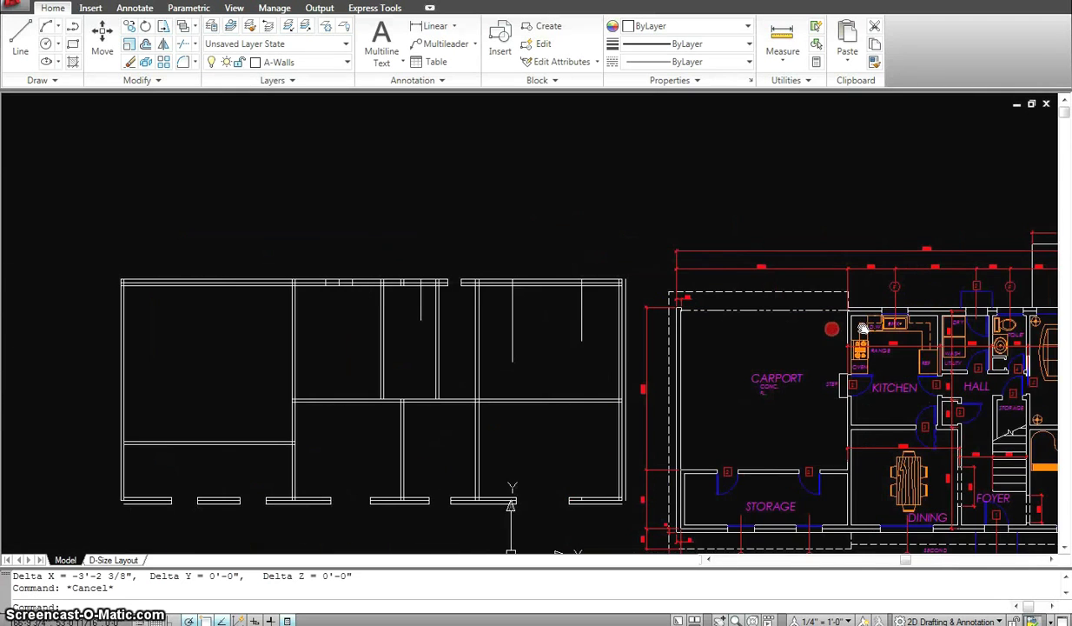
pyautogui.scroll(5, 452, 299)
pyautogui.press('Escape')
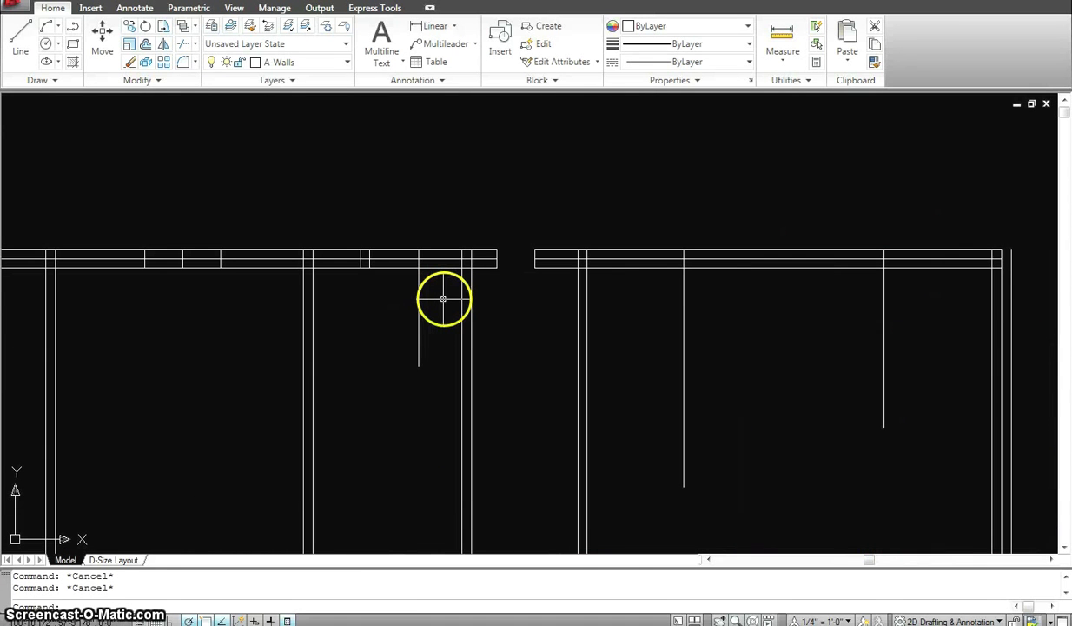
pyautogui.write('o')
pyautogui.press('Return')
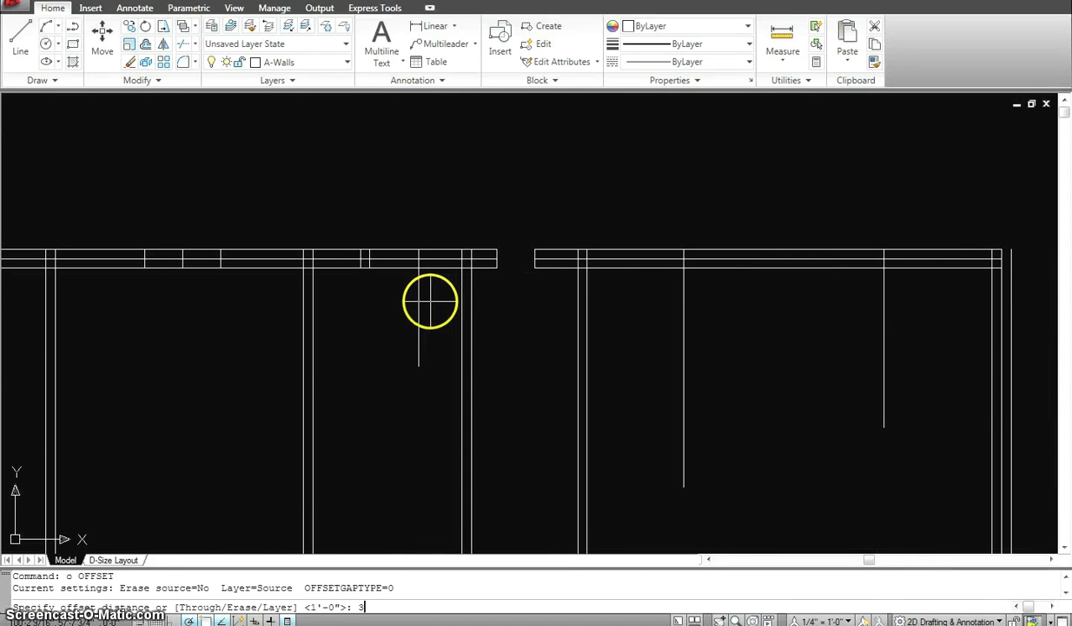
pyautogui.press('Return')
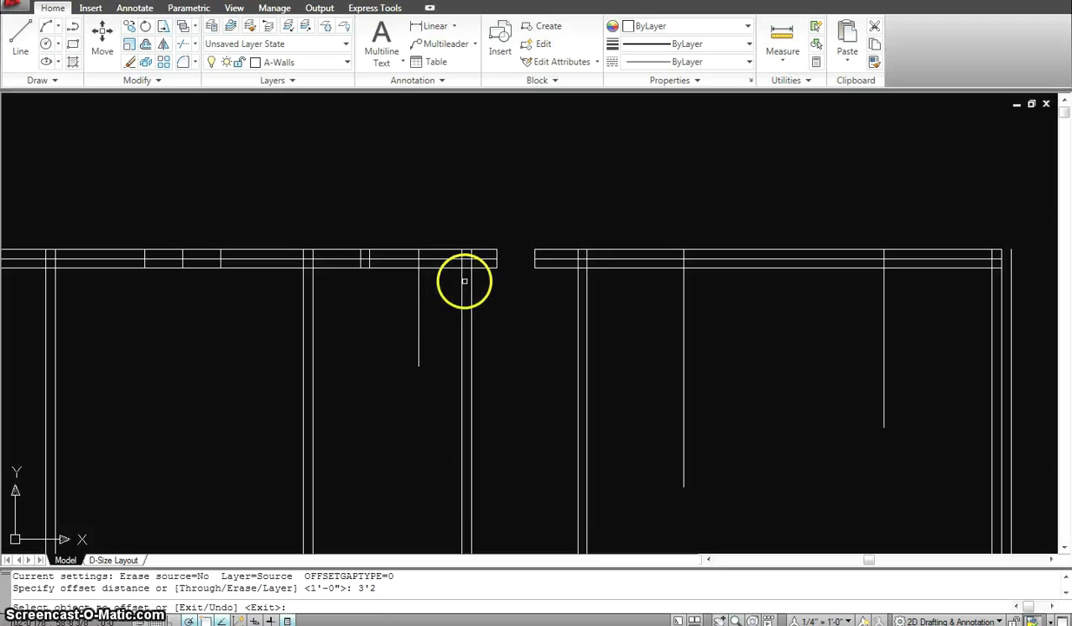
pyautogui.click(465, 280)
pyautogui.click(391, 289)
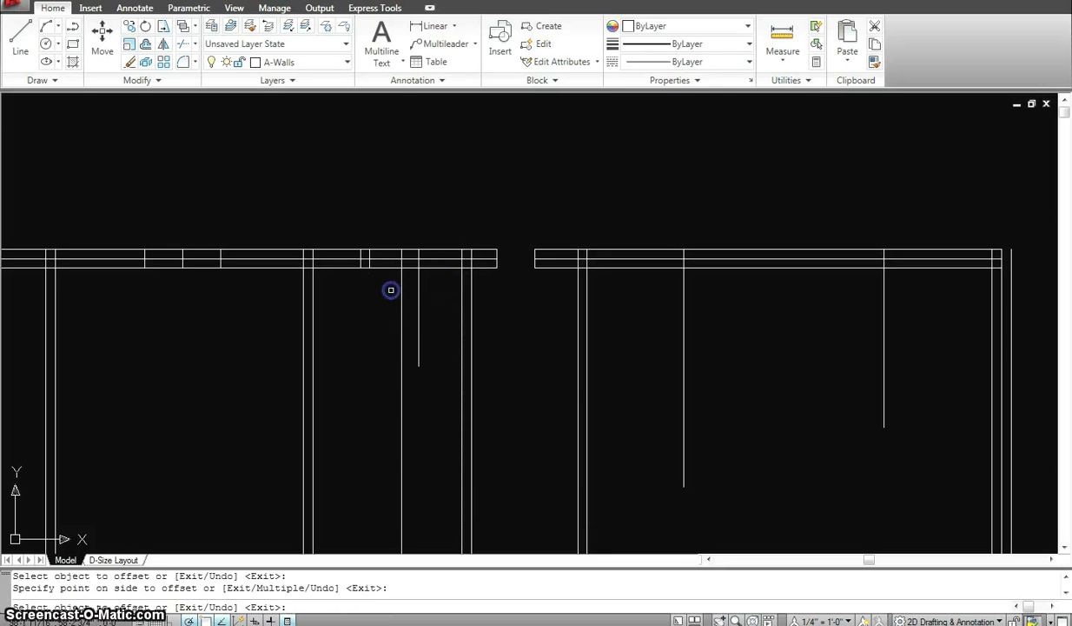
pyautogui.press('Escape')
# Step: Trim the rear wall lines out of the utility room door opening, using the jamb and wall lines as cutting edges
pyautogui.write('tr')
pyautogui.press('Return')
pyautogui.click(538, 376)
pyautogui.click(355, 192)
pyautogui.press('Return')
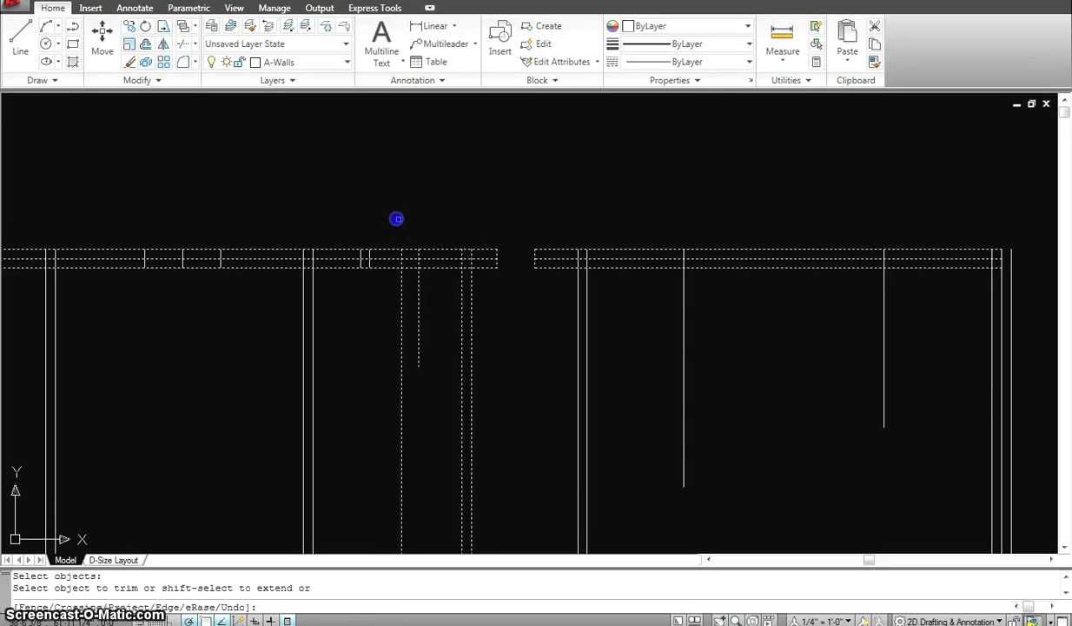
pyautogui.click(410, 245)
pyautogui.press('Escape')
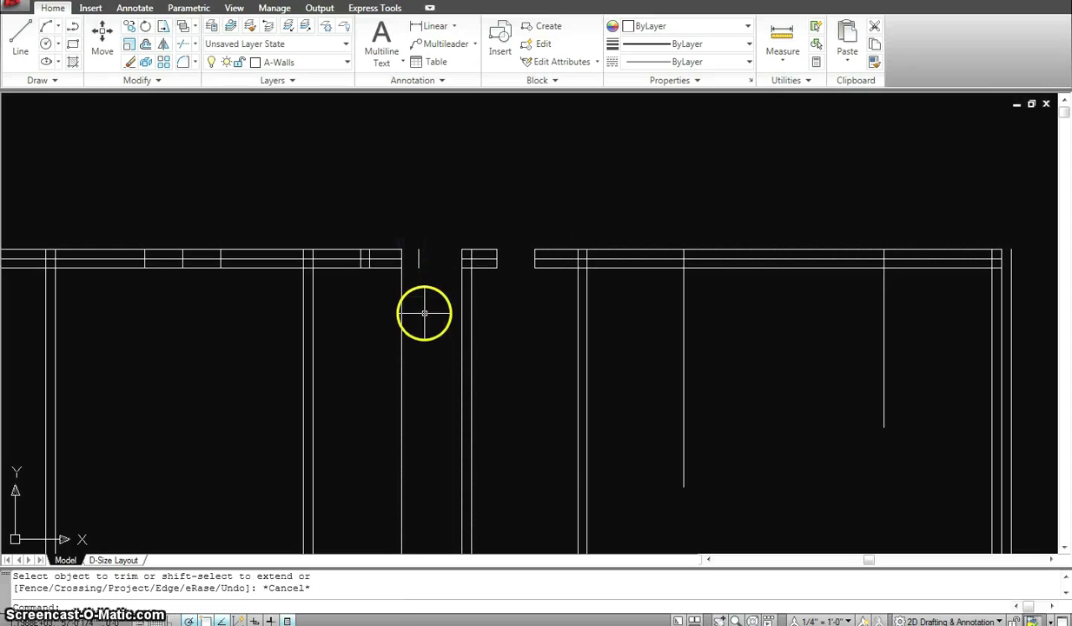
# Step: Trim off the utility room door jamb line that extends into the room, using the rear wall lines as cutting edges
pyautogui.press('Return')
pyautogui.click(533, 366)
pyautogui.click(369, 216)
pyautogui.press('Return')
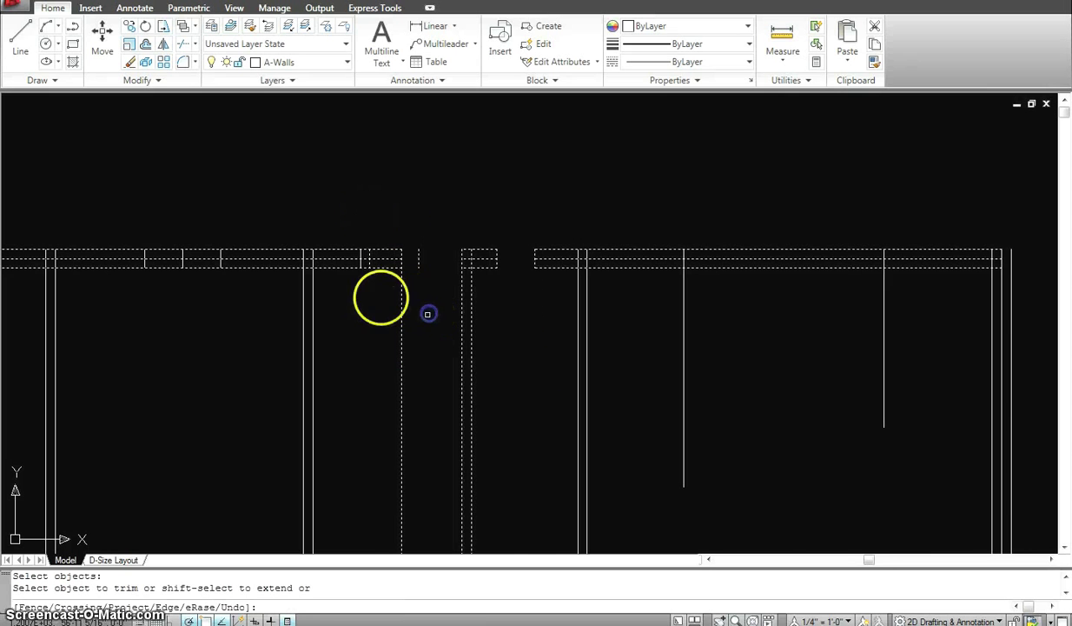
pyautogui.press('Escape')
# Step: Erase the leftover line in the utility room door opening and the two stray short lines in the adjoining rear wall
pyautogui.scroll(-3, 487, 339)
pyautogui.scroll(3, 445, 300)
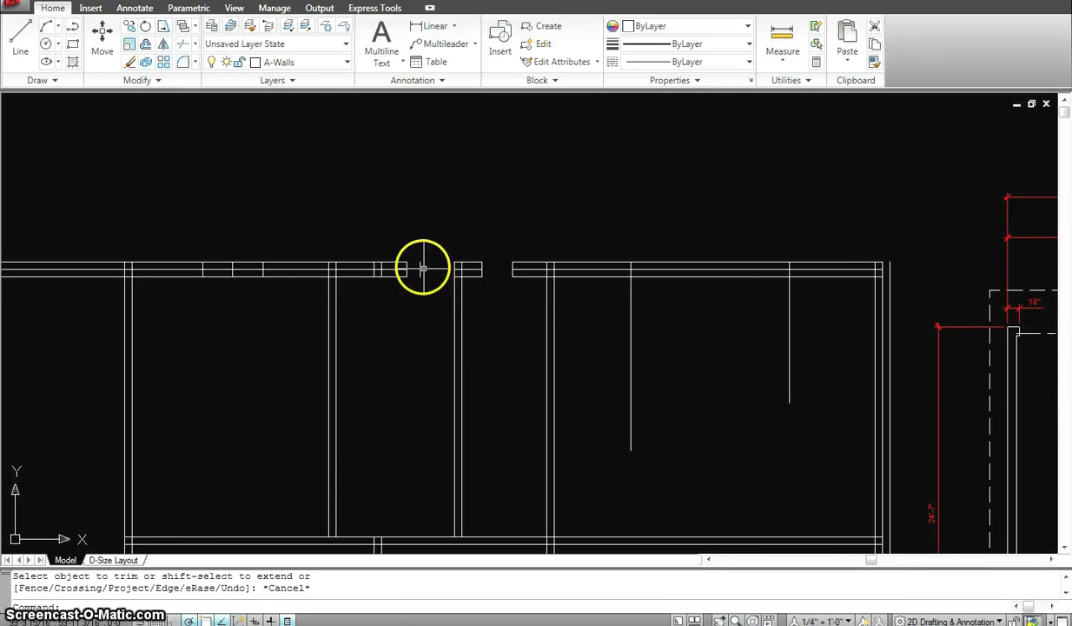
pyautogui.click(420, 269)
pyautogui.press('Delete')
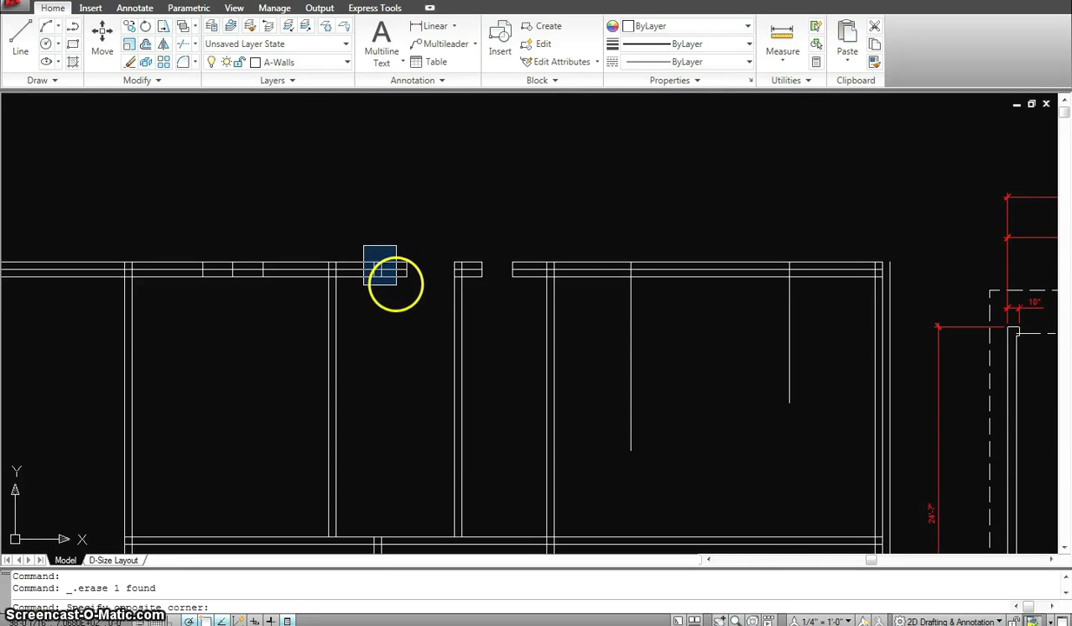
pyautogui.click(396, 284)
pyautogui.press('Delete')
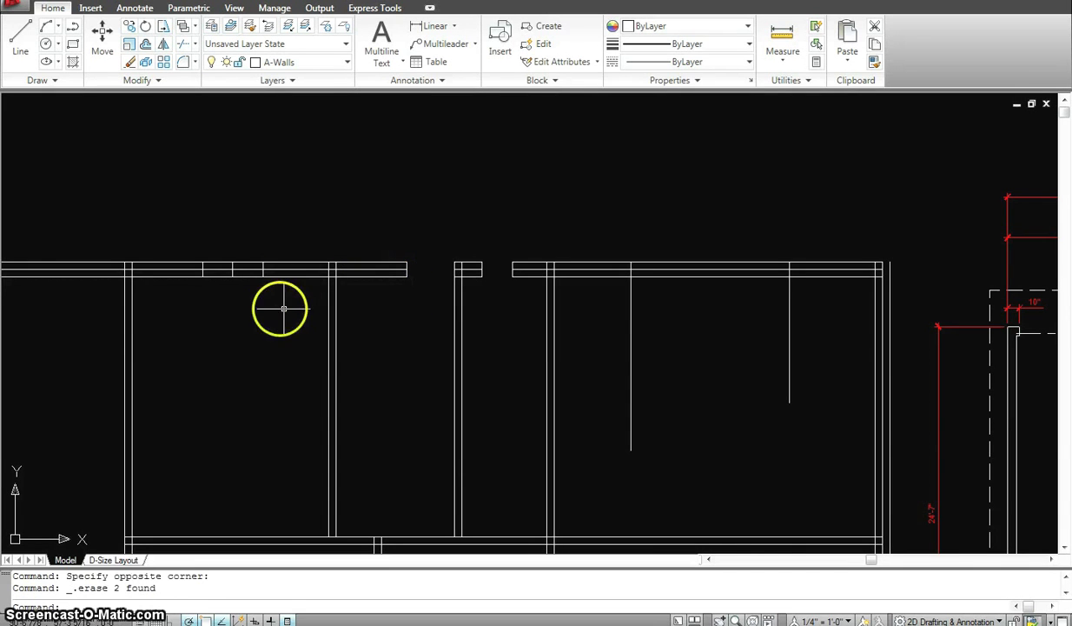
# Step: Trim the rear wall lines out of the kitchen window opening between its jamb lines and erase the leftover centre line
pyautogui.scroll(-3, 283, 311)
pyautogui.scroll(2, 453, 311)
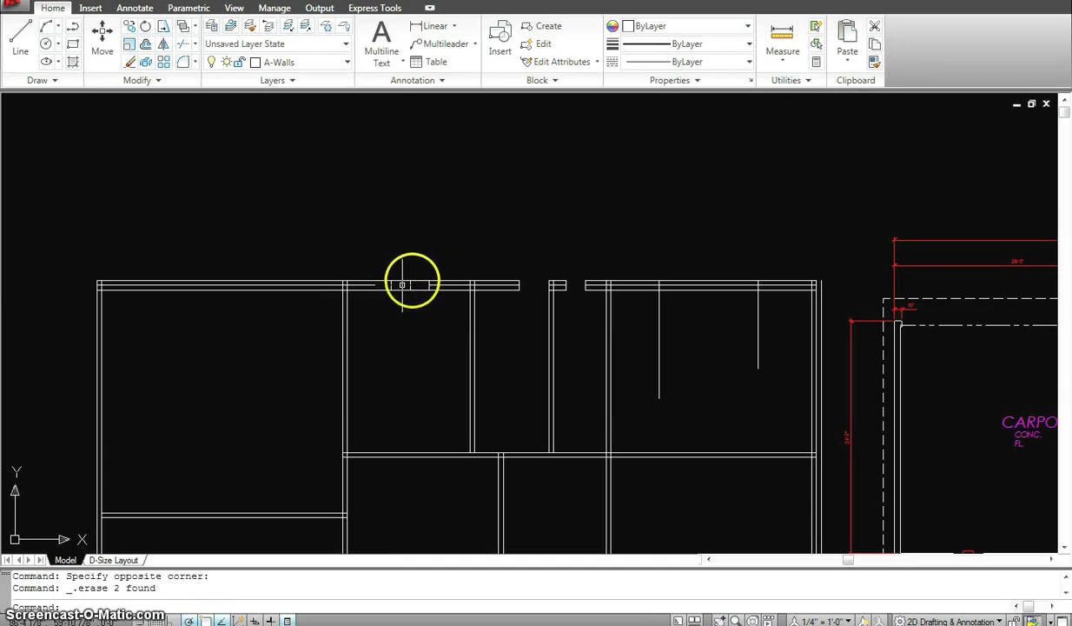
pyautogui.write('tr')
pyautogui.press('Return')
pyautogui.click(453, 324)
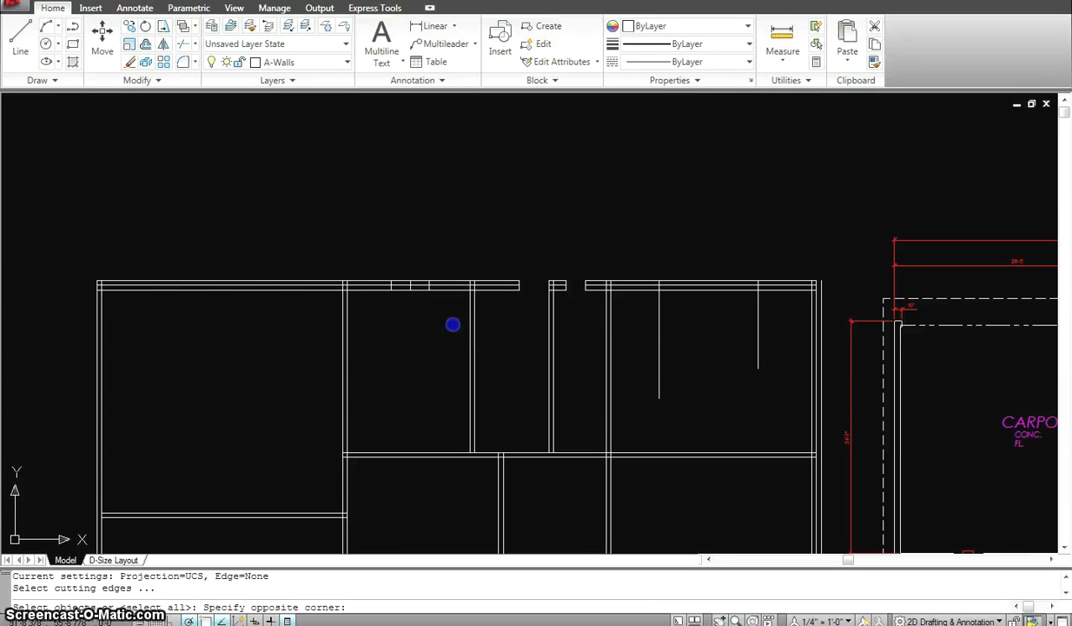
pyautogui.click(375, 247)
pyautogui.rightClick(418, 304)
pyautogui.click(418, 299)
pyautogui.click(402, 267)
pyautogui.press('Escape')
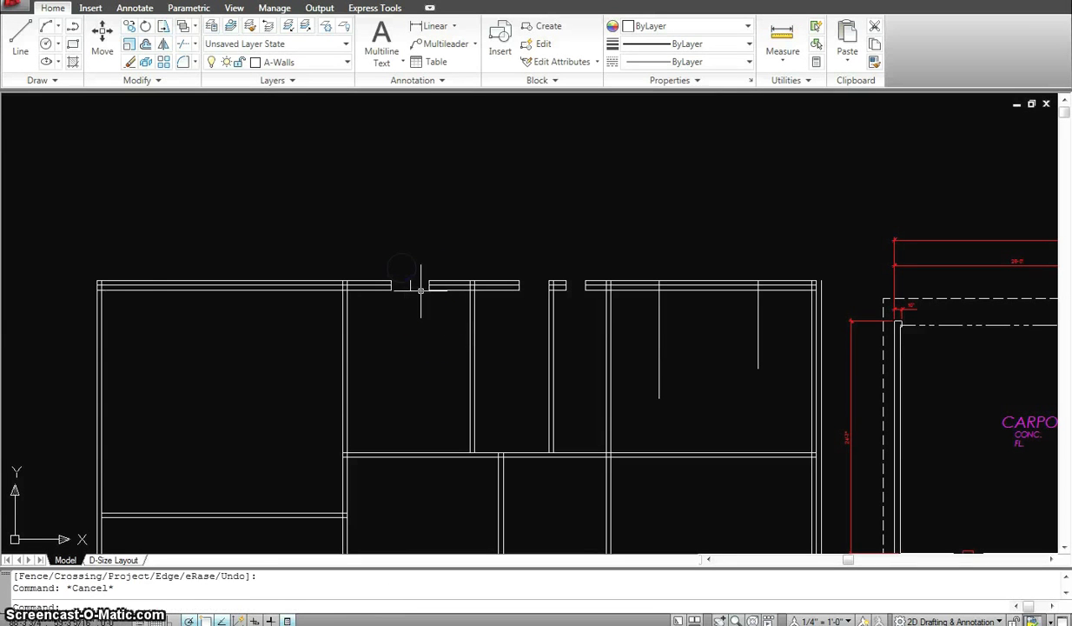
pyautogui.press('Delete')
# Step: Offset the centre line of the den's patio opening by 3' to both sides as jamb lines
pyautogui.scroll(-5, 418, 301)
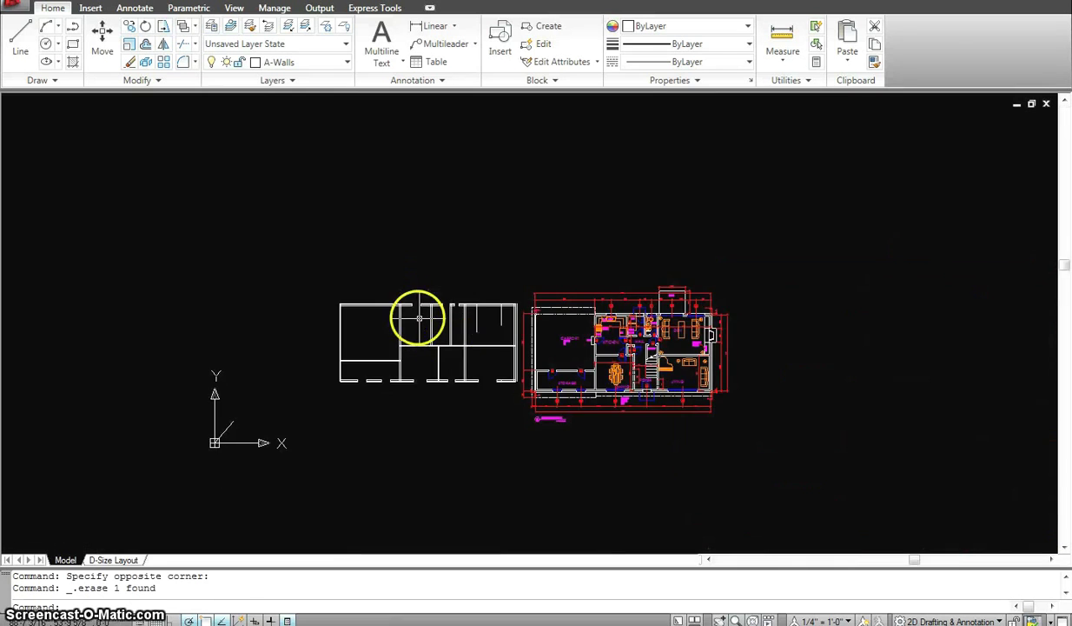
pyautogui.scroll(4, 498, 343)
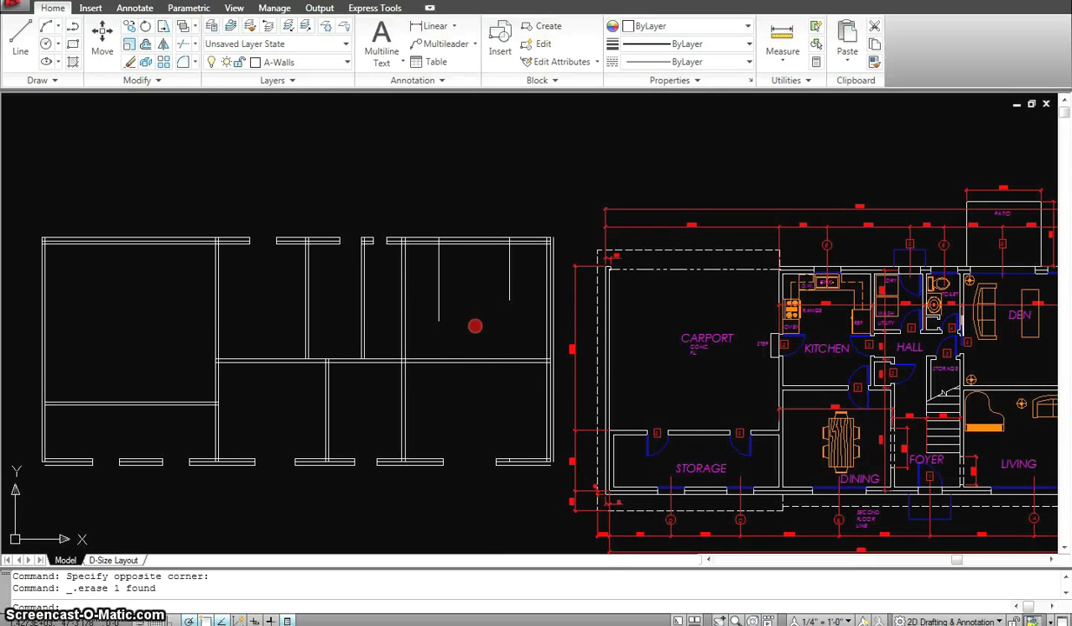
pyautogui.moveTo(478, 324); pyautogui.dragTo(483, 309, button='middle')
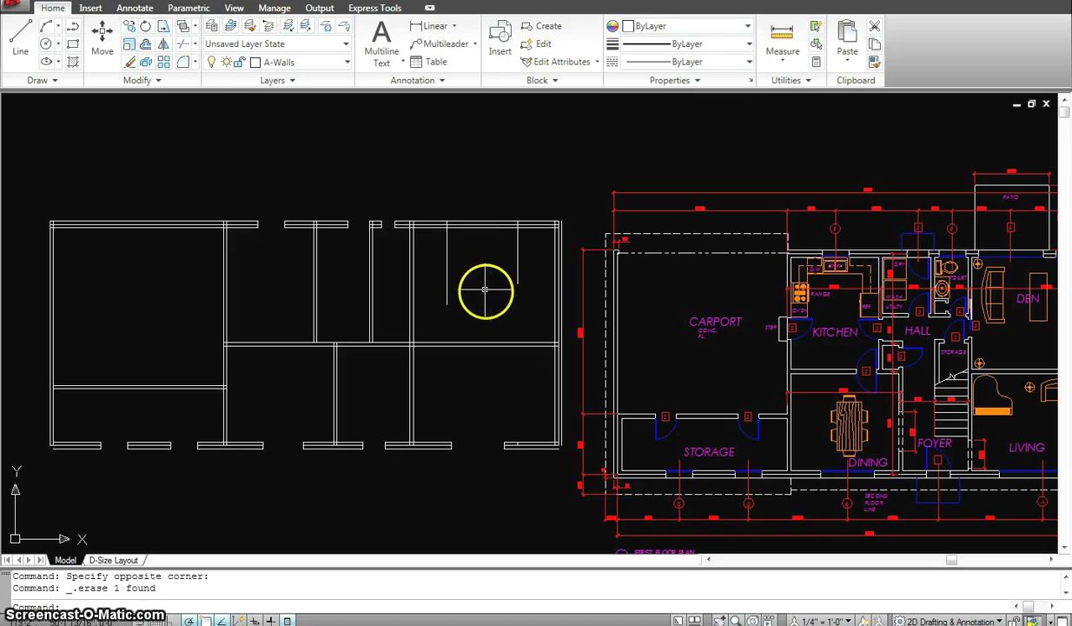
pyautogui.press('Escape')
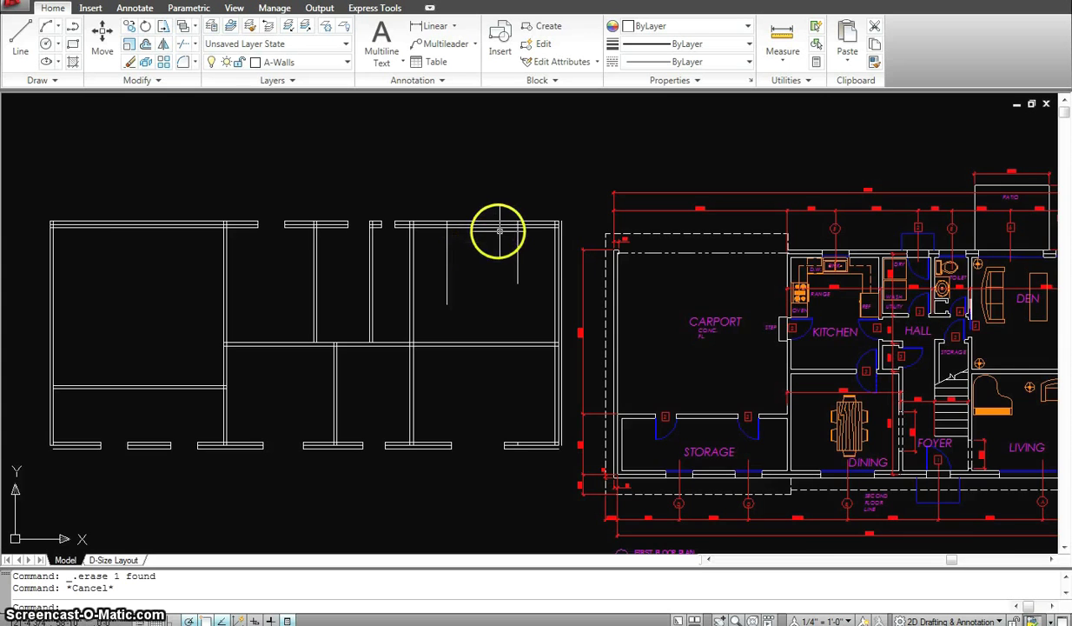
pyautogui.scroll(2, 499, 234)
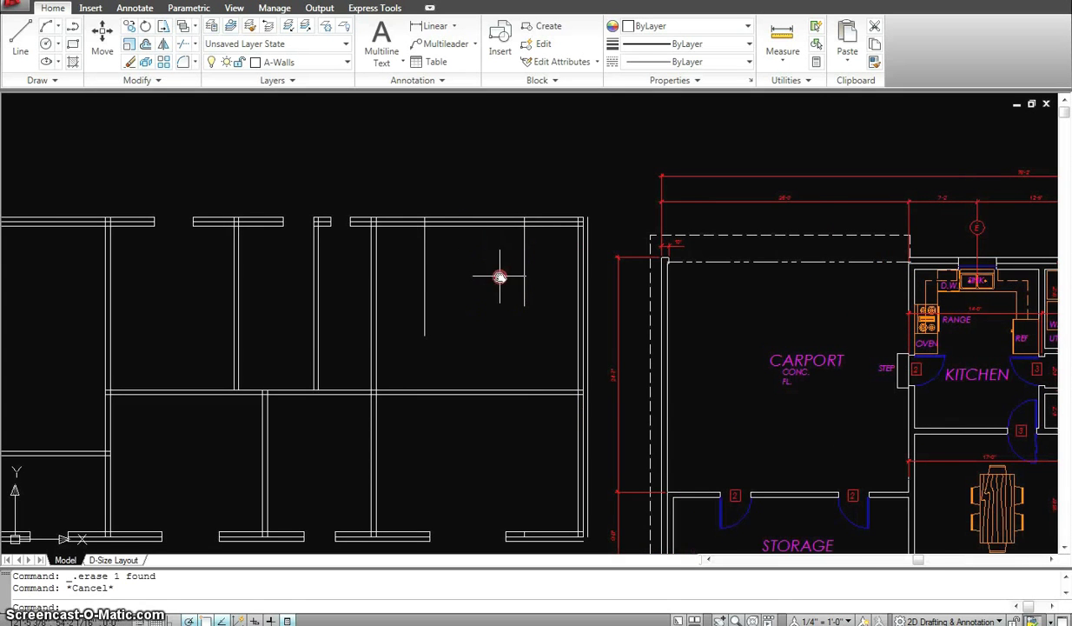
pyautogui.moveTo(500, 276); pyautogui.dragTo(498, 257, button='middle')
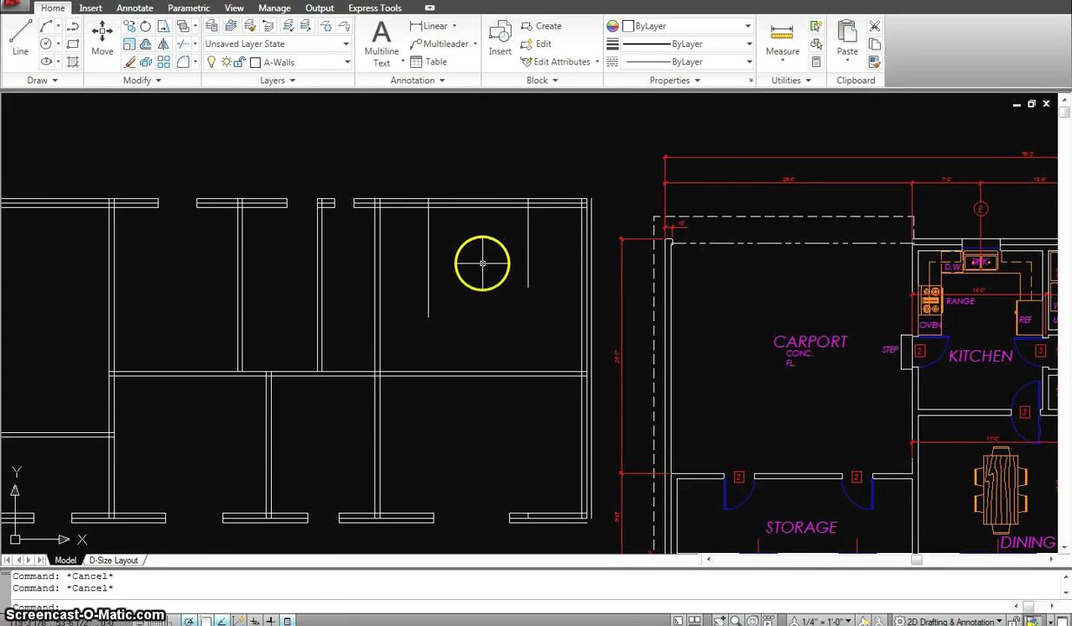
pyautogui.press('Return')
pyautogui.write('3')
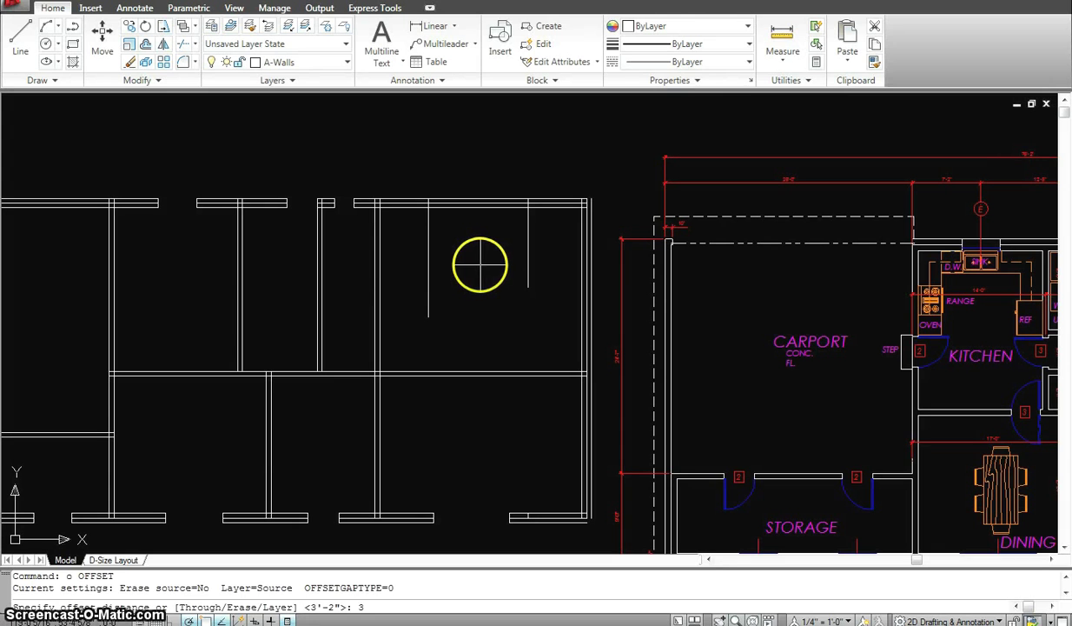
pyautogui.write("'")
pyautogui.press('Return')
pyautogui.click(426, 250)
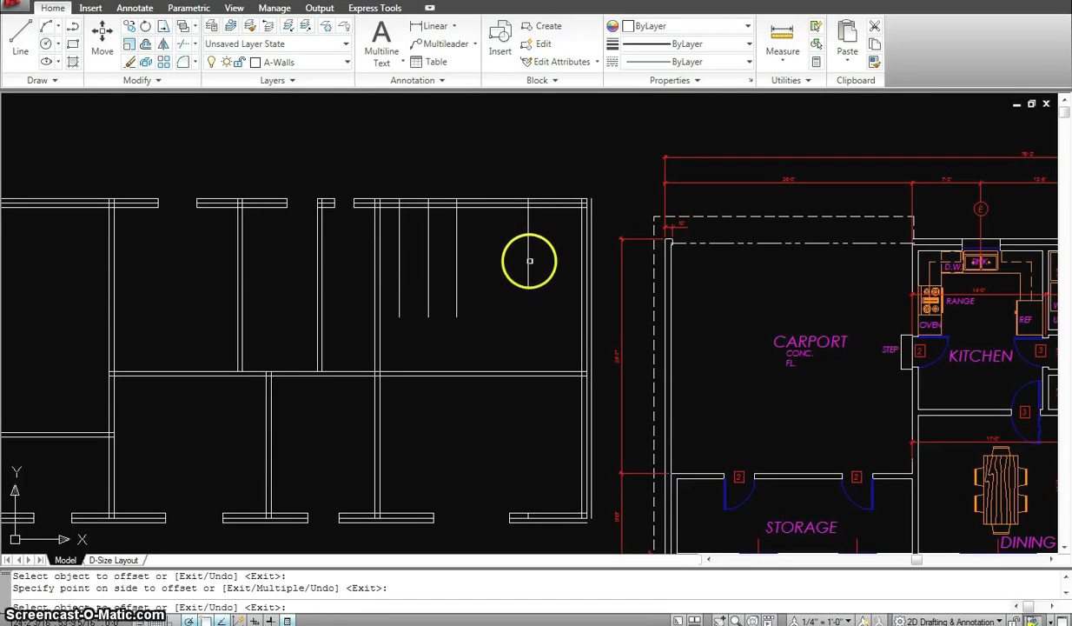
# Step: Offset the centre line of the den's rear window to both sides by the same 3' as jamb lines
pyautogui.rightClick(494, 267)
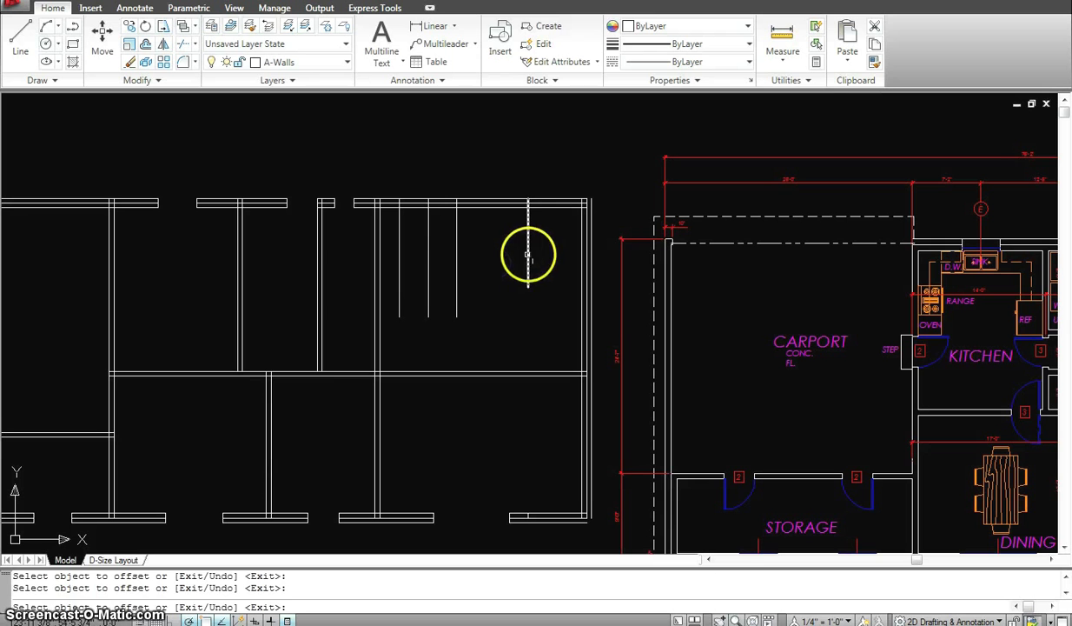
pyautogui.click(527, 255)
pyautogui.click(498, 258)
pyautogui.click(527, 246)
pyautogui.click(555, 253)
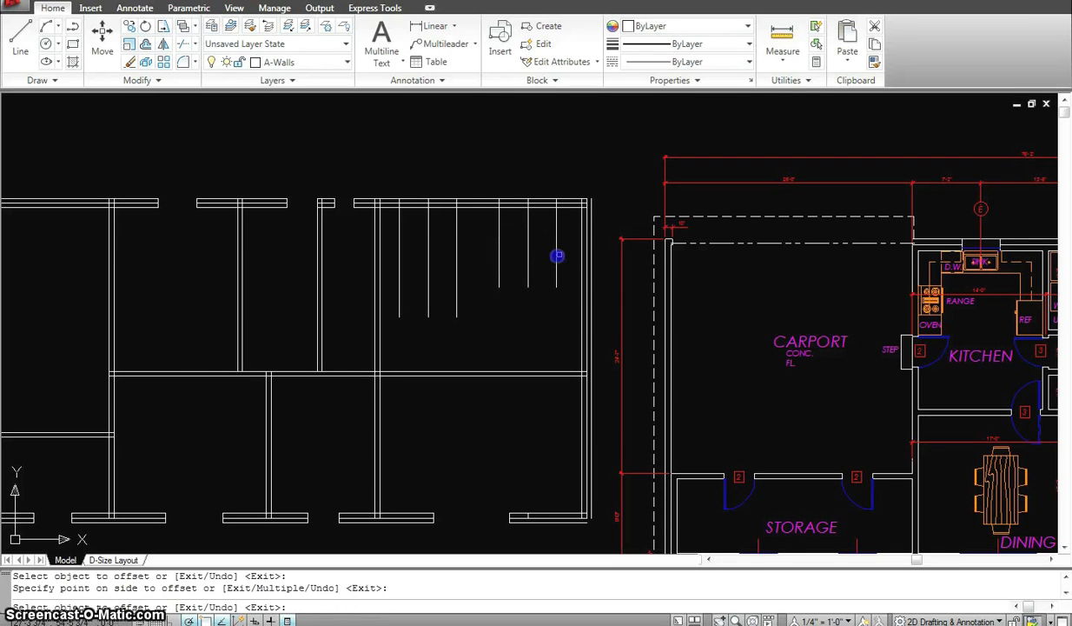
# Step: Trim the rear wall lines out of the den's patio and window openings, using the jamb lines as cutting edges
pyautogui.press('Escape')
pyautogui.write('tr')
pyautogui.press('Return')
pyautogui.click(634, 337)
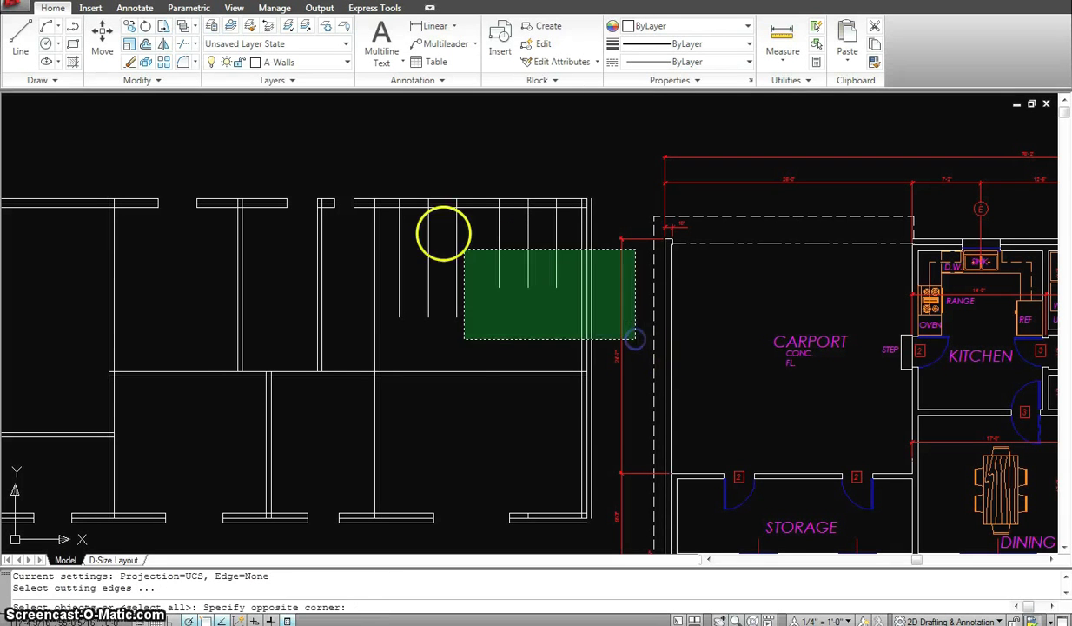
pyautogui.click(375, 163)
pyautogui.press('Return')
pyautogui.click(422, 184)
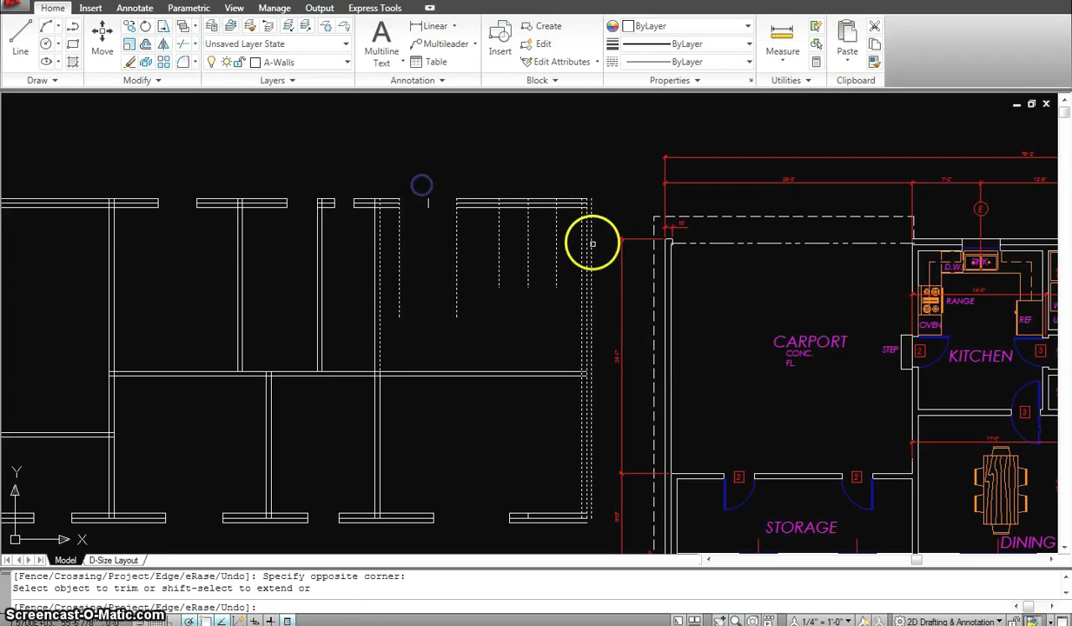
pyautogui.click(549, 228)
pyautogui.click(505, 190)
pyautogui.press('Escape')
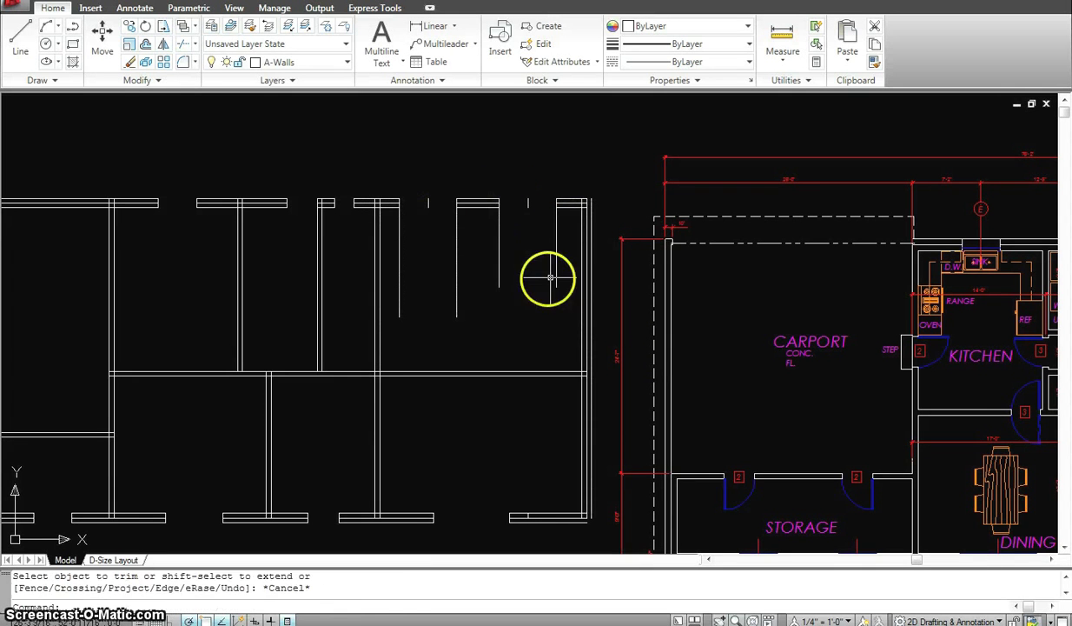
# Step: Trim the four den jamb lines back to the rear wall and erase the centre lines left in both openings
pyautogui.press('Return')
pyautogui.press('Escape')
pyautogui.press('Return')
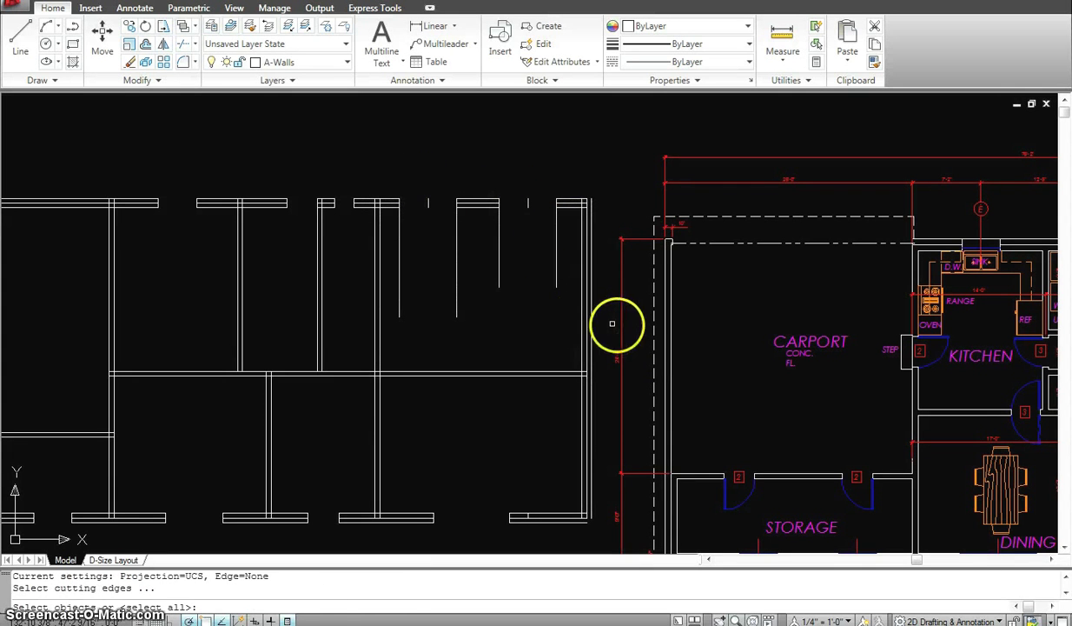
pyautogui.click(632, 324)
pyautogui.click(331, 164)
pyautogui.rightClick(541, 247)
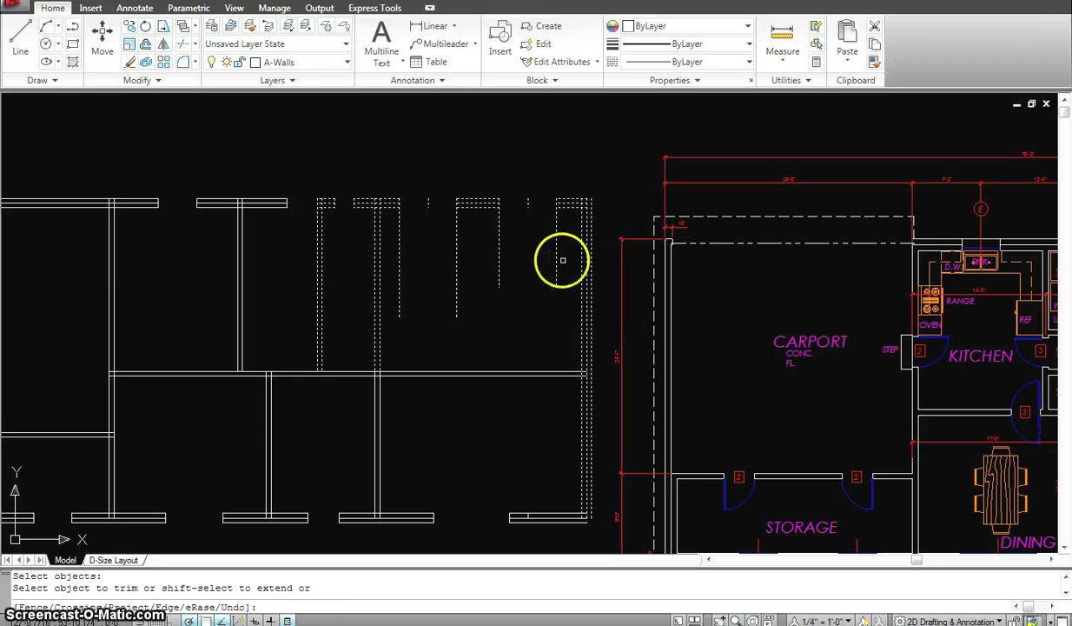
pyautogui.click(562, 260)
pyautogui.click(389, 232)
pyautogui.press('Escape')
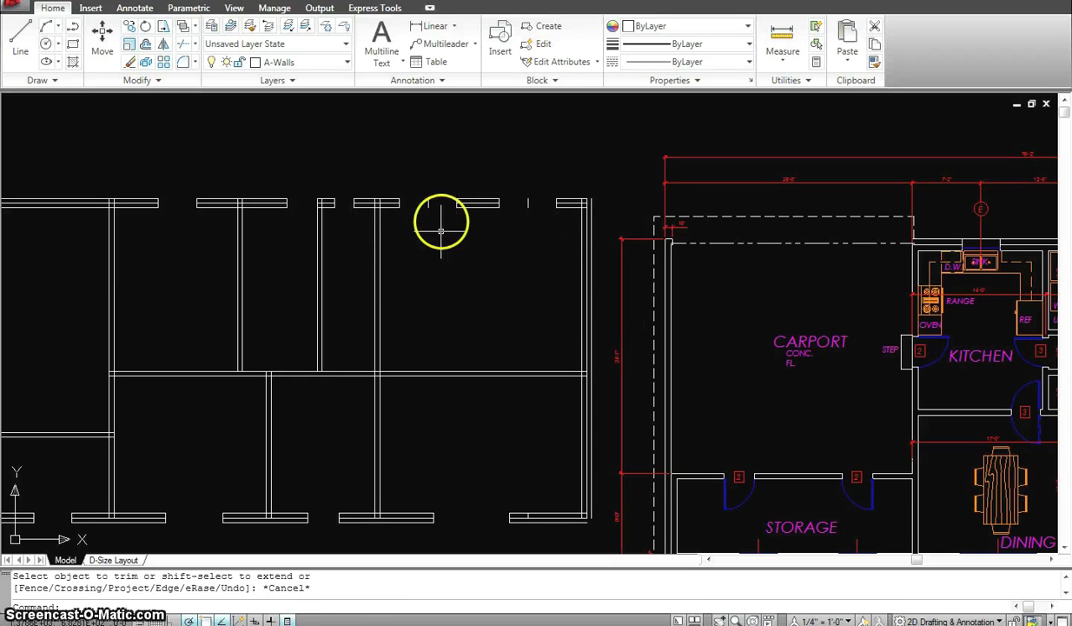
pyautogui.click(405, 185)
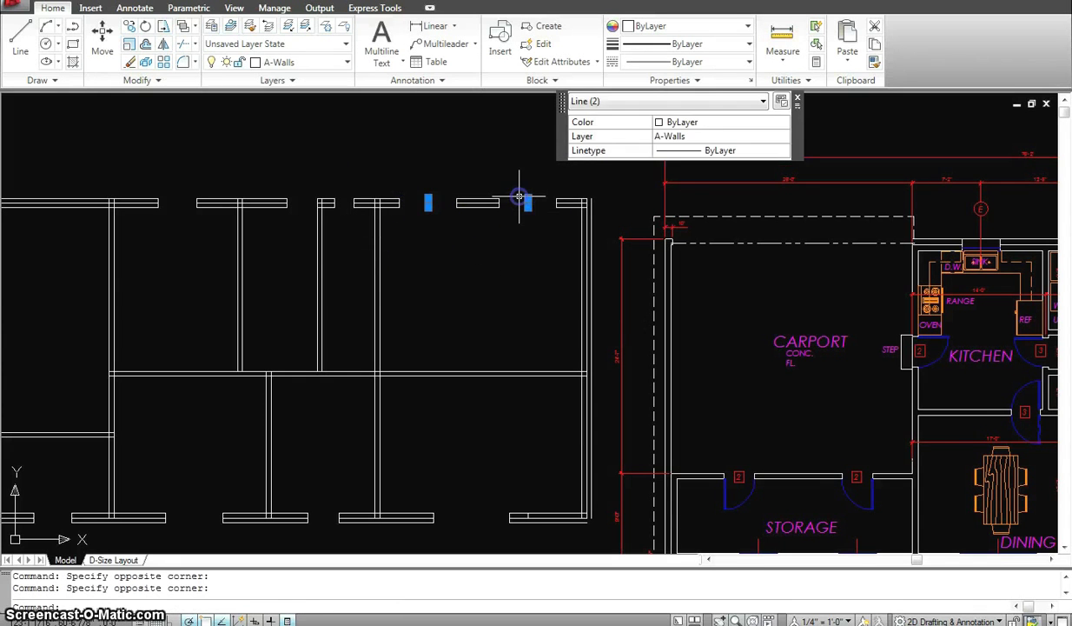
pyautogui.press('Delete')
# Step: Examine the interior walls and dimensions around the hall, kitchen and utility room in the reference first floor plan
pyautogui.scroll(-5, 431, 258)
pyautogui.scroll(2, 449, 278)
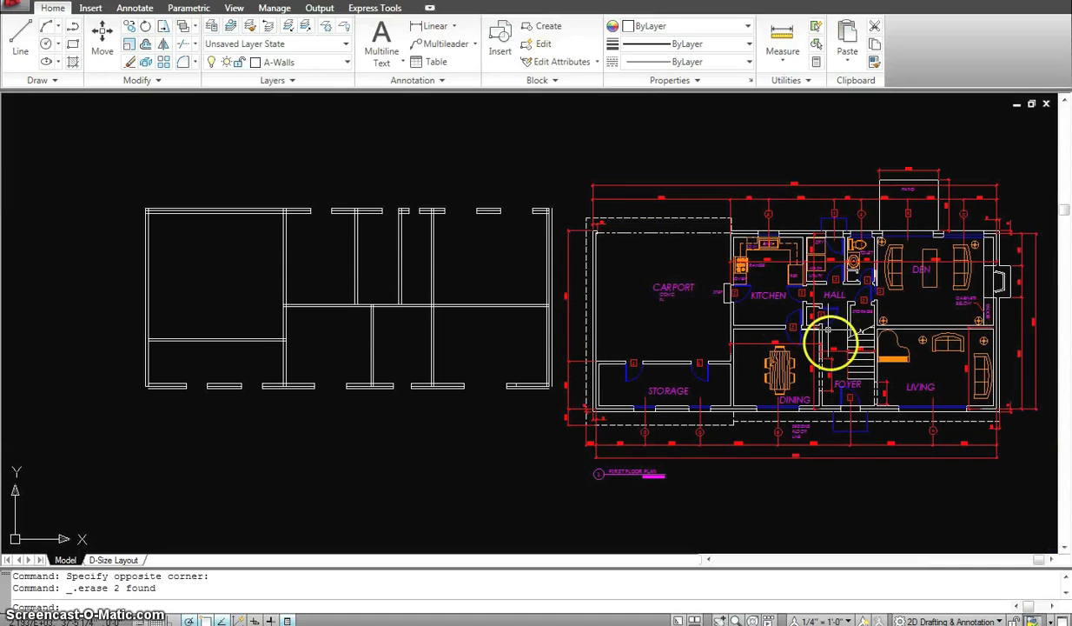
pyautogui.scroll(1, 836, 338)
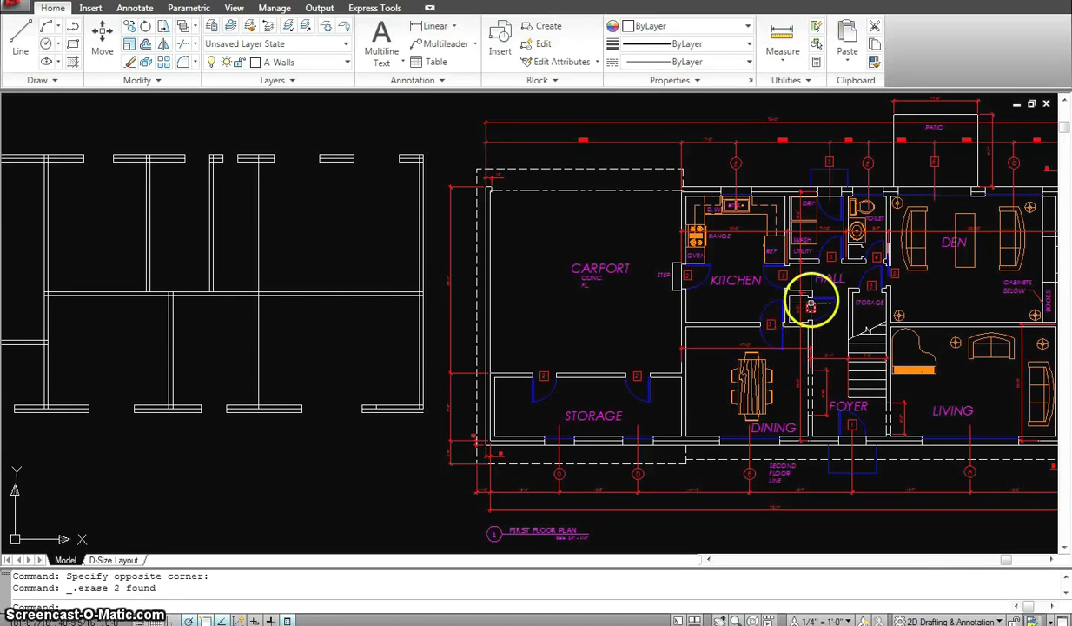
pyautogui.scroll(2, 814, 301)
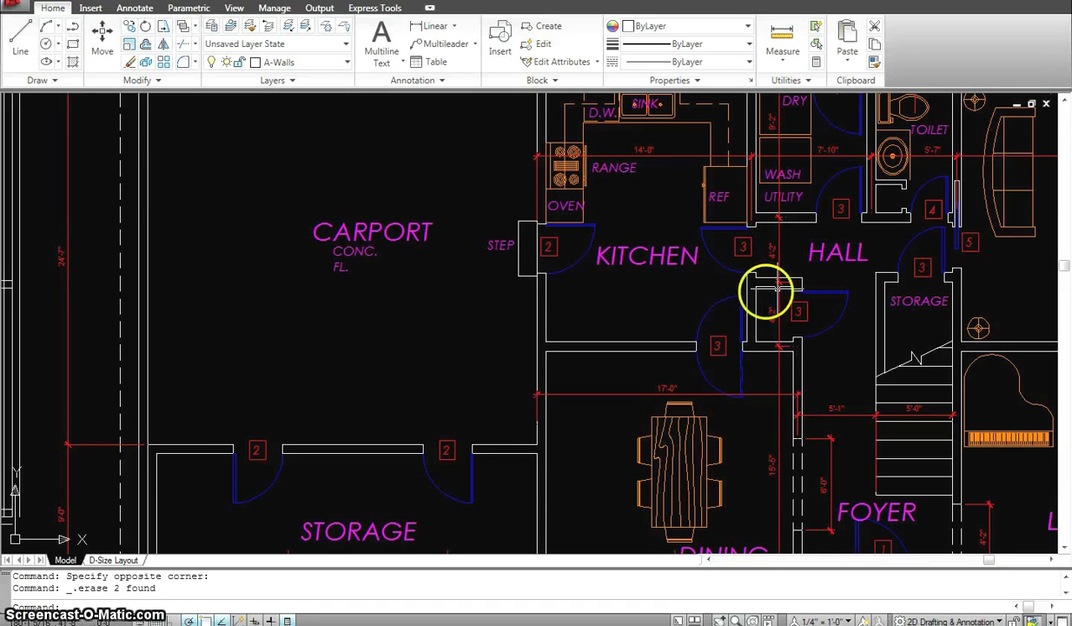
pyautogui.scroll(-2, 567, 326)
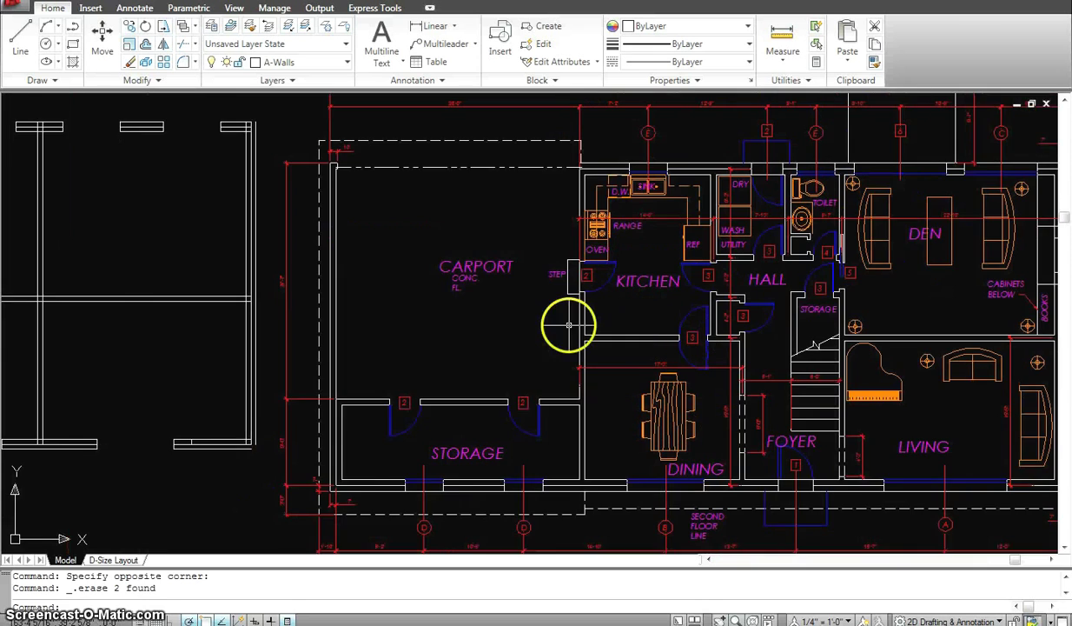
pyautogui.scroll(-1, 671, 326)
pyautogui.scroll(-1, 476, 312)
pyautogui.scroll(-1, 574, 324)
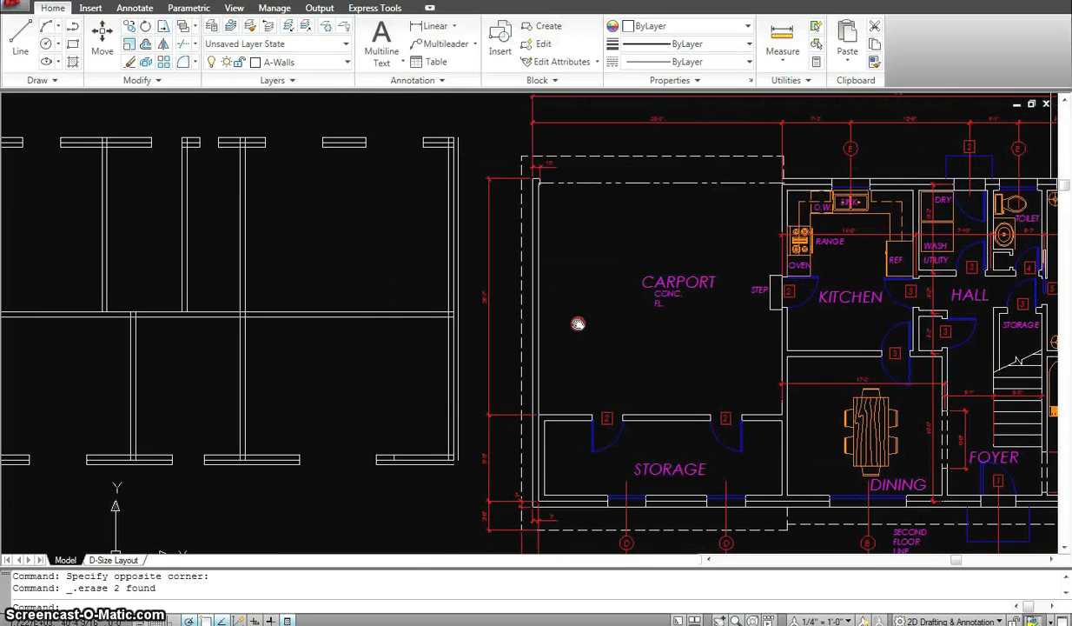
pyautogui.scroll(-1, 436, 307)
pyautogui.scroll(-1, 421, 316)
pyautogui.moveTo(456, 318); pyautogui.dragTo(488, 325, button='middle')
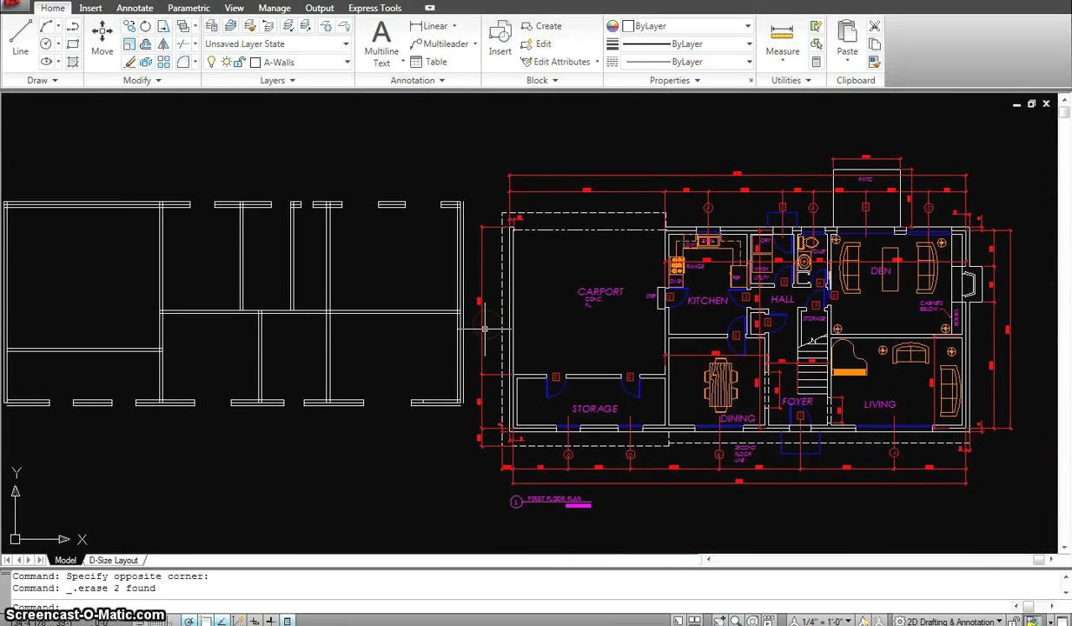
pyautogui.press('Escape')
pyautogui.press('Escape')
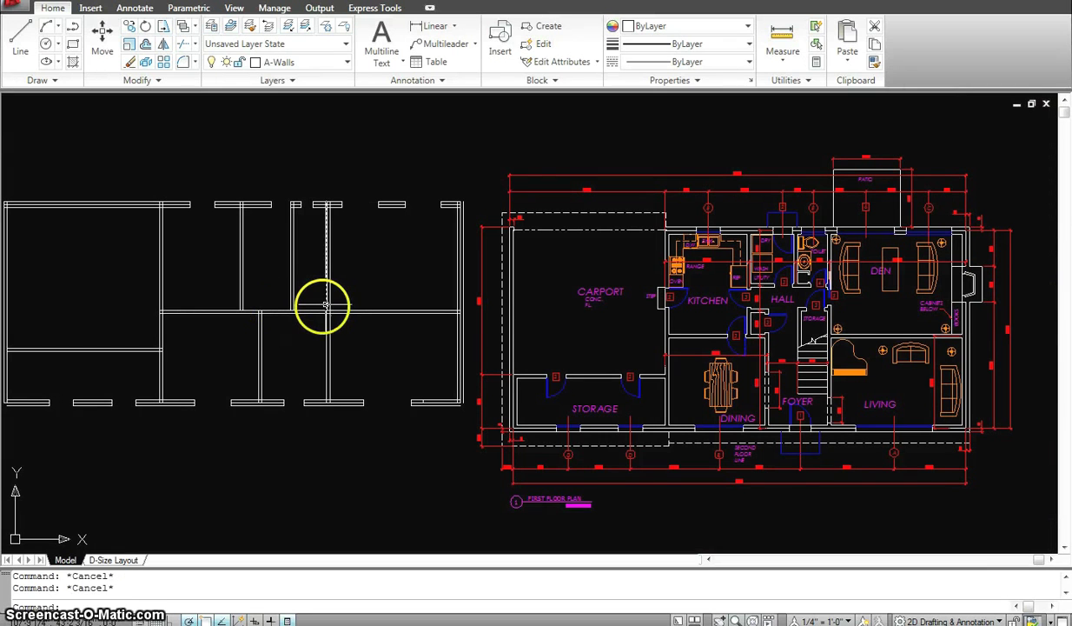
# Step: Offset the rear face of the long interior wall by 4'2 toward the rear wall as the hall's wall line
pyautogui.write('o')
pyautogui.press('Return')
pyautogui.write("4'")
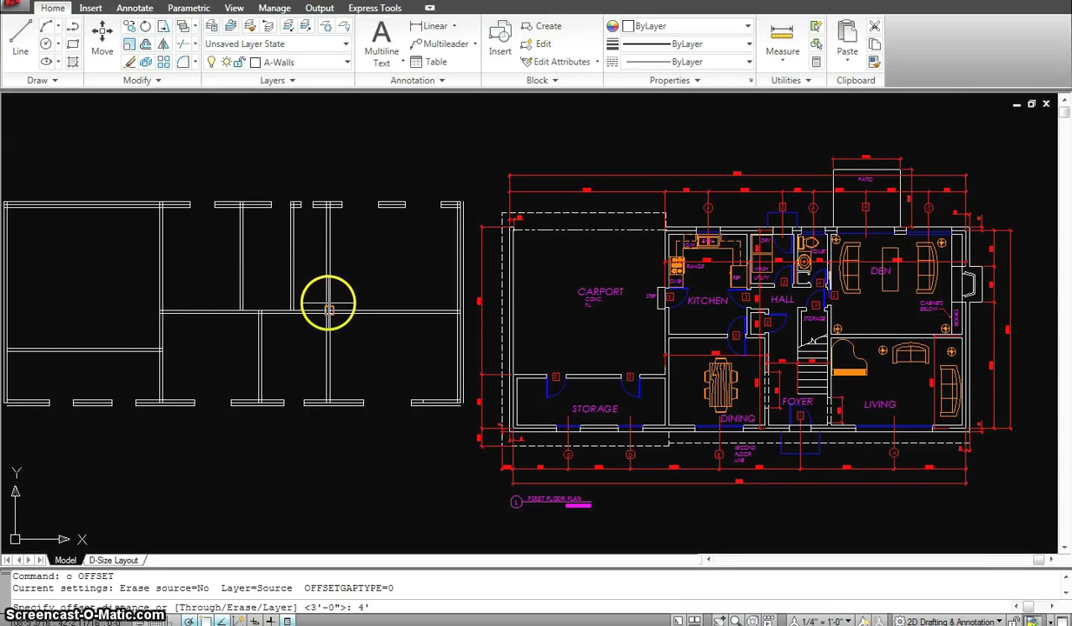
pyautogui.write('2')
pyautogui.press('Return')
pyautogui.click(223, 310)
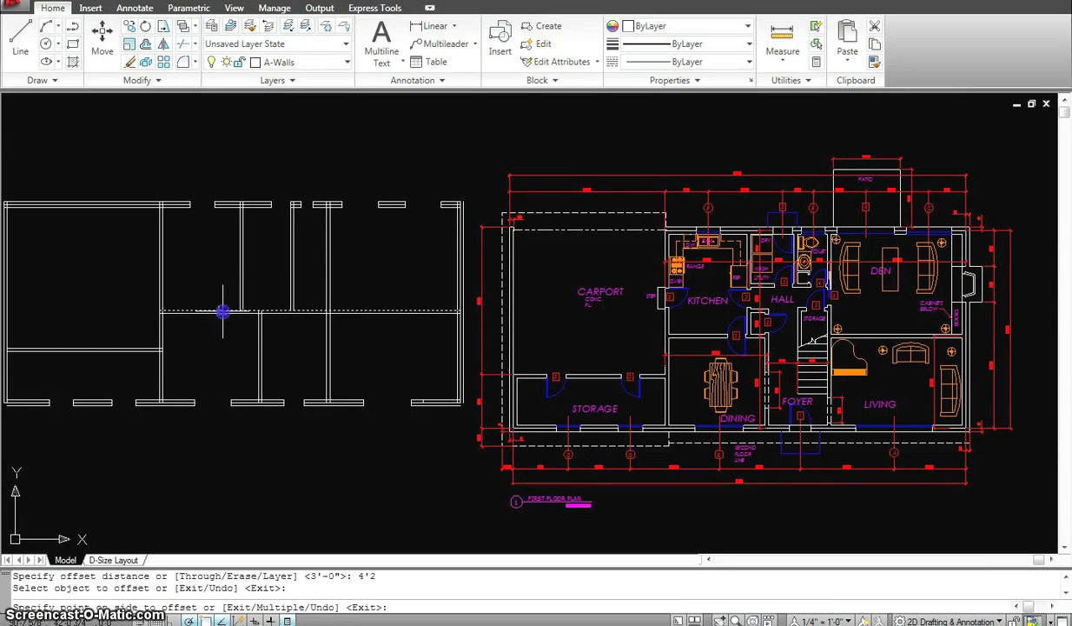
pyautogui.click(209, 271)
pyautogui.press('Escape')
# Step: Offset the hall's wall line by 6 toward the long interior wall as the wall's second face
pyautogui.write('o')
pyautogui.press('Return')
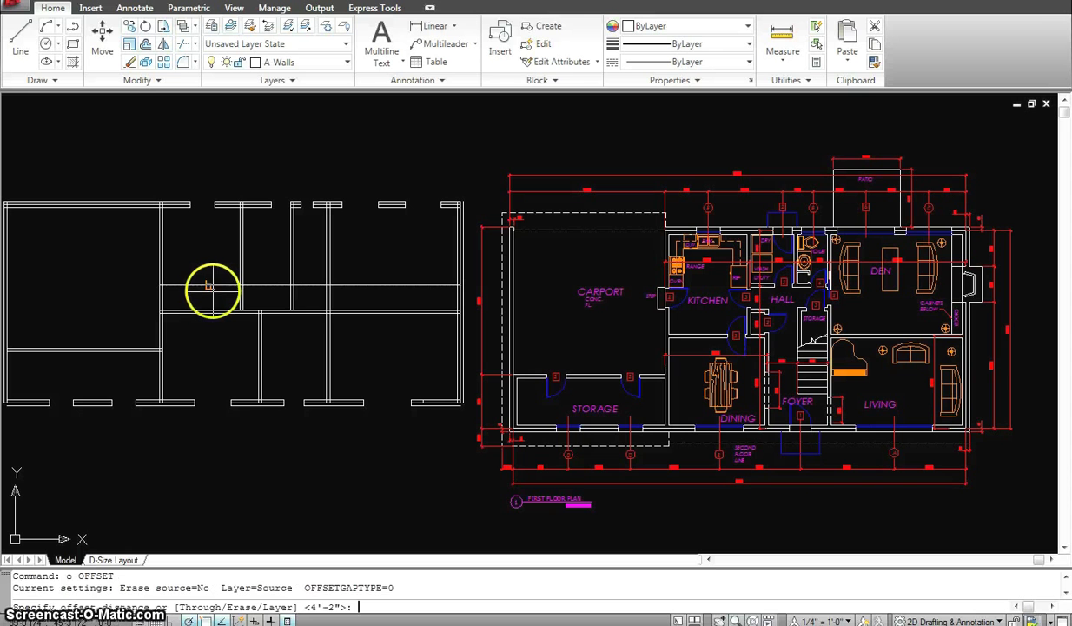
pyautogui.write('6')
pyautogui.press('Return')
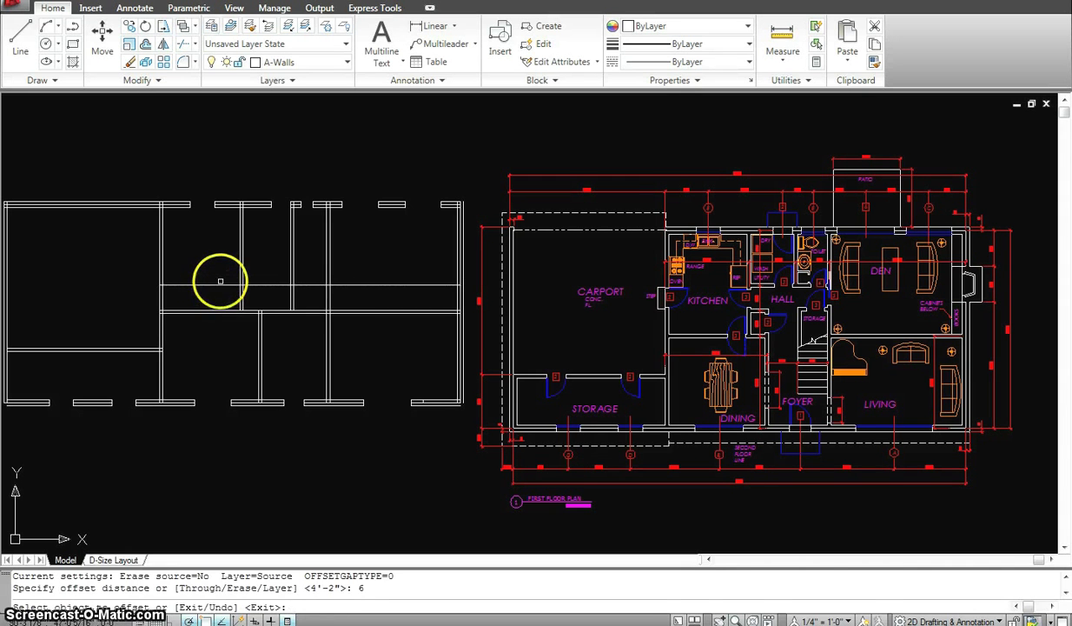
pyautogui.click(220, 283)
pyautogui.click(221, 299)
pyautogui.press('Escape')
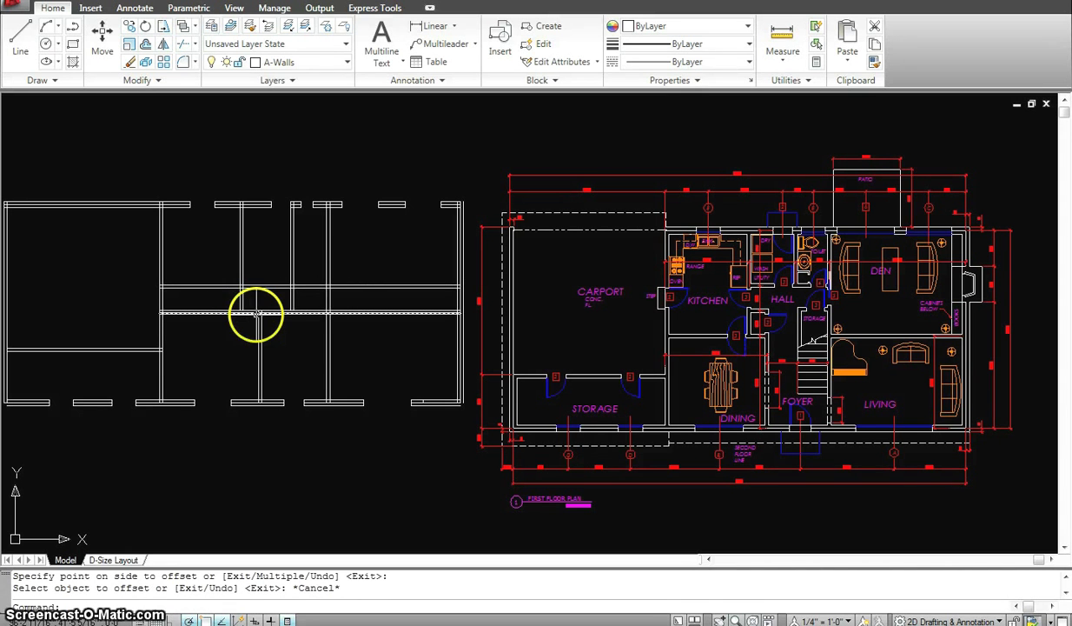
# Step: Offset the rear face of the new hall wall by 4'2 toward the rear wall
pyautogui.write('o')
pyautogui.press('Return')
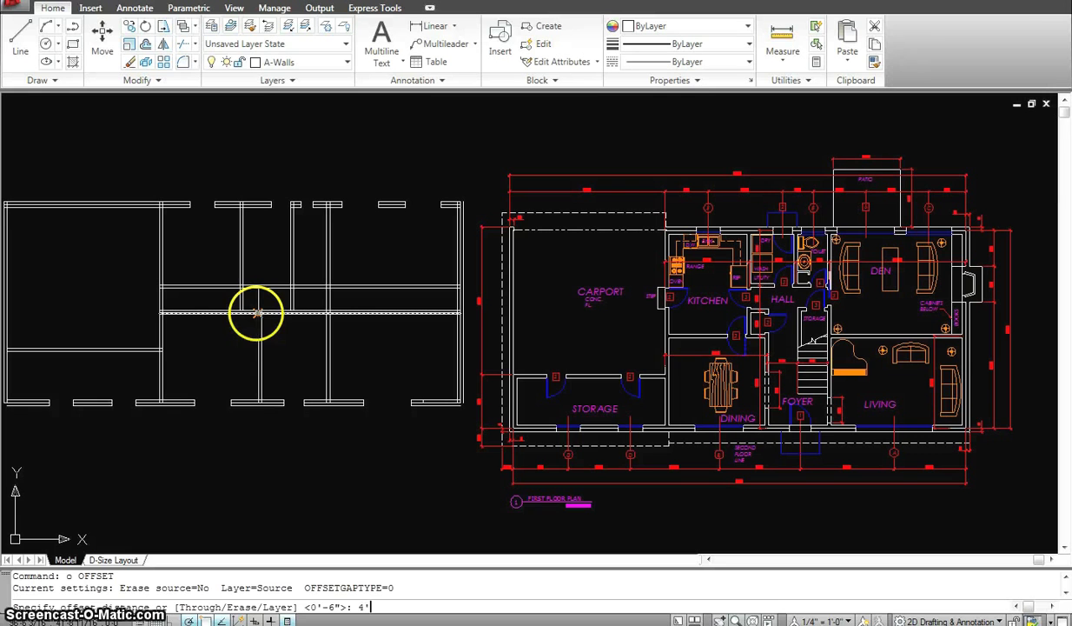
pyautogui.write("4'2")
pyautogui.press('Return')
pyautogui.click(252, 284)
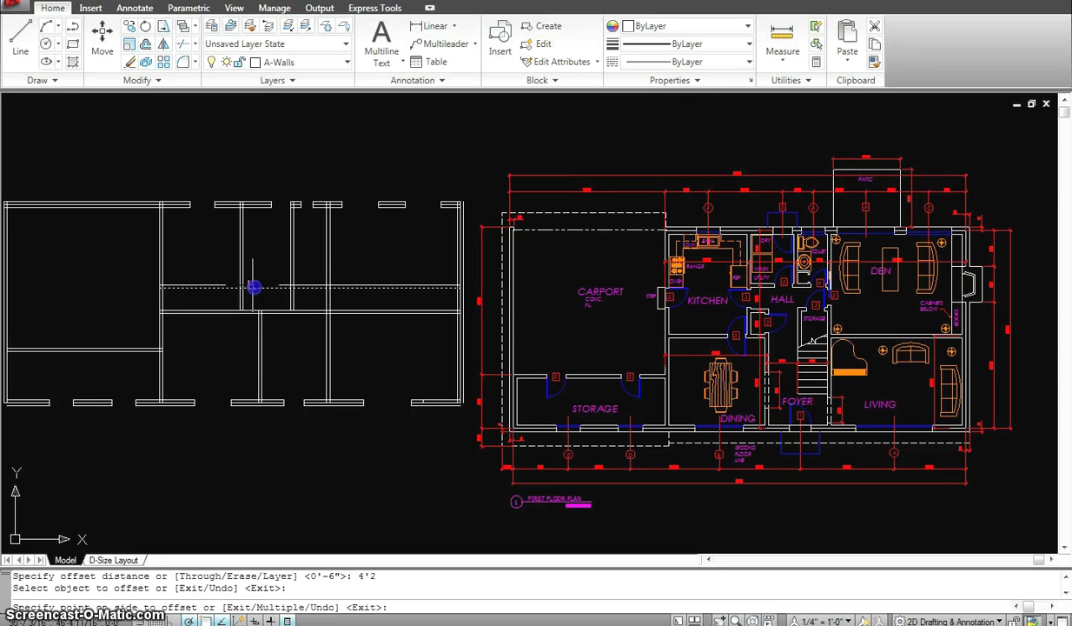
pyautogui.click(267, 271)
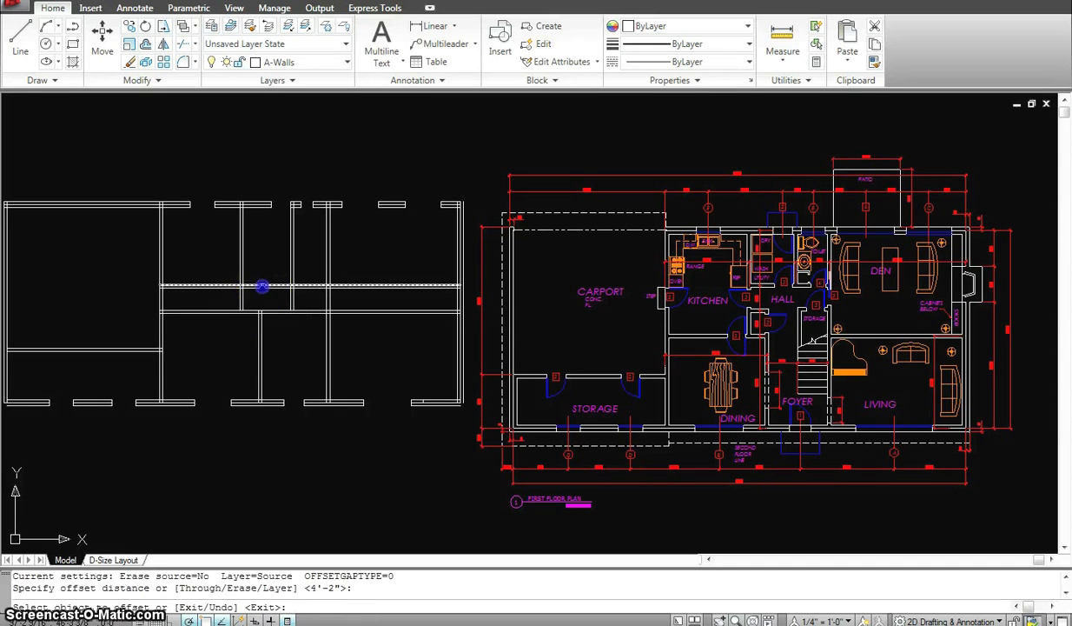
pyautogui.press('Escape')
pyautogui.press('Escape')
# Step: Offset the rearmost hall wall line by 6 as the second face of that wall
pyautogui.write('o')
pyautogui.press('Return')
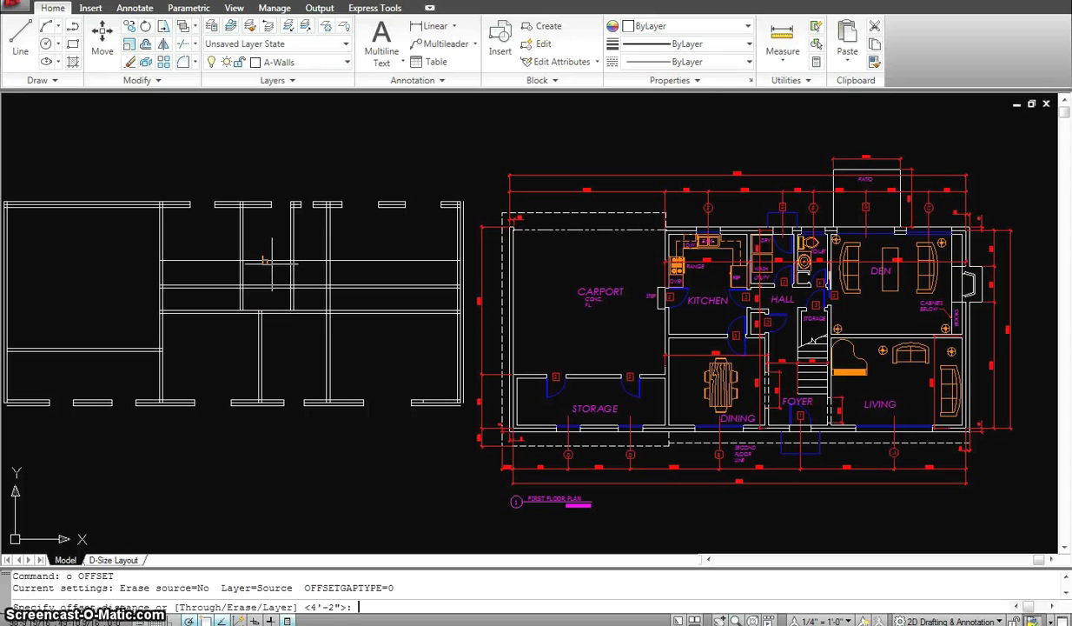
pyautogui.write('6')
pyautogui.press('Return')
pyautogui.click(272, 261)
pyautogui.click(248, 353)
pyautogui.press('Escape')
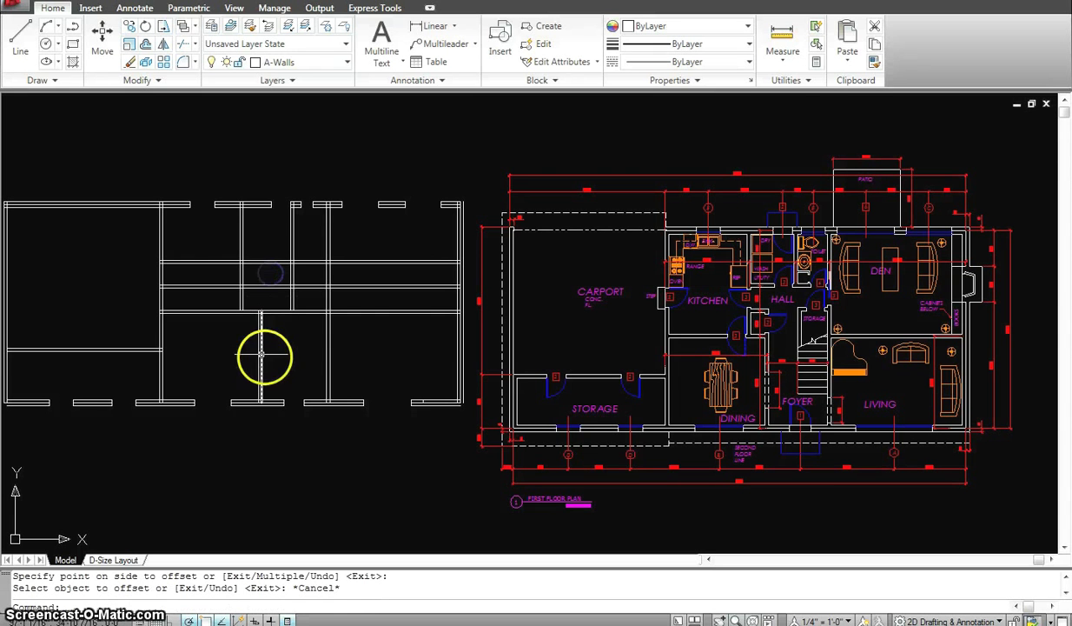
pyautogui.click(413, 329)
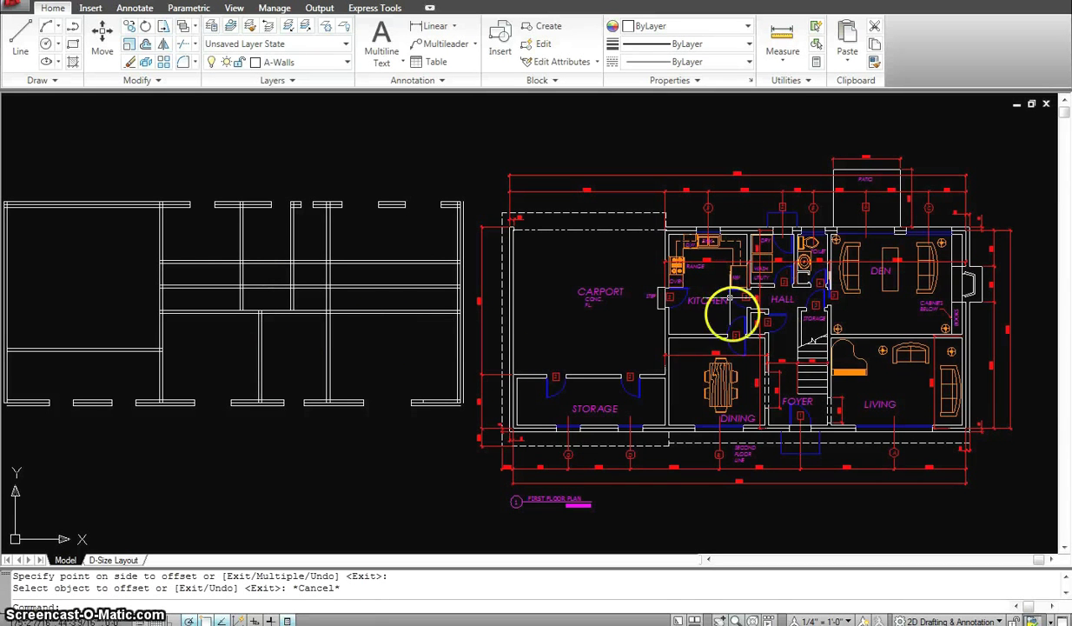
pyautogui.press('Escape')
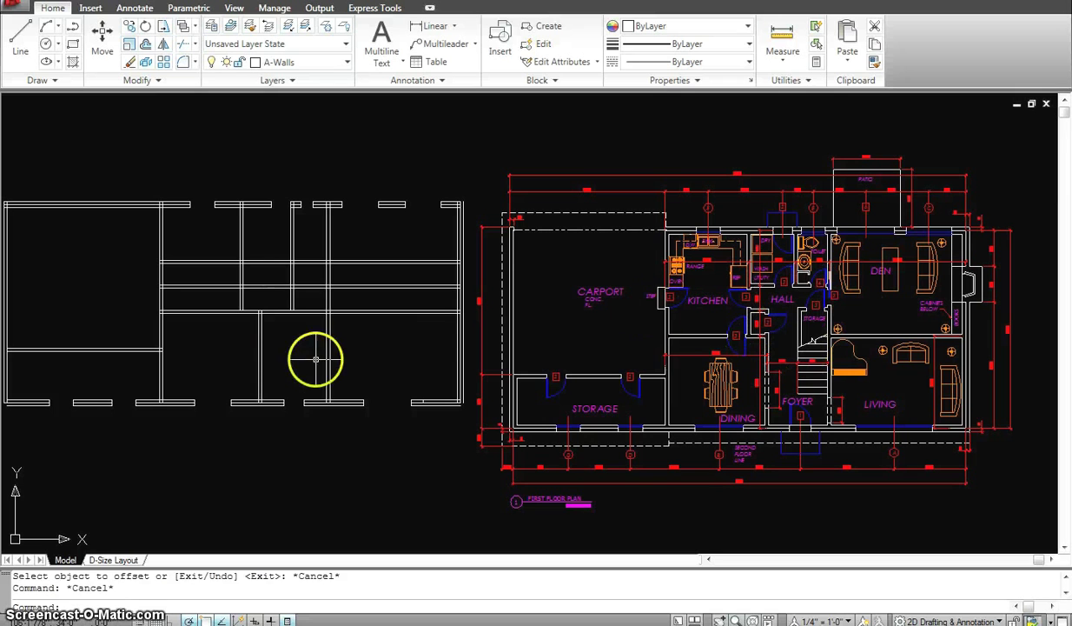
pyautogui.press('Escape')
# Step: Trim both new hall walls out of the kitchen, between the carport wall and the kitchen's utility-side wall
pyautogui.write('tr')
pyautogui.press('Return')
pyautogui.click(395, 363)
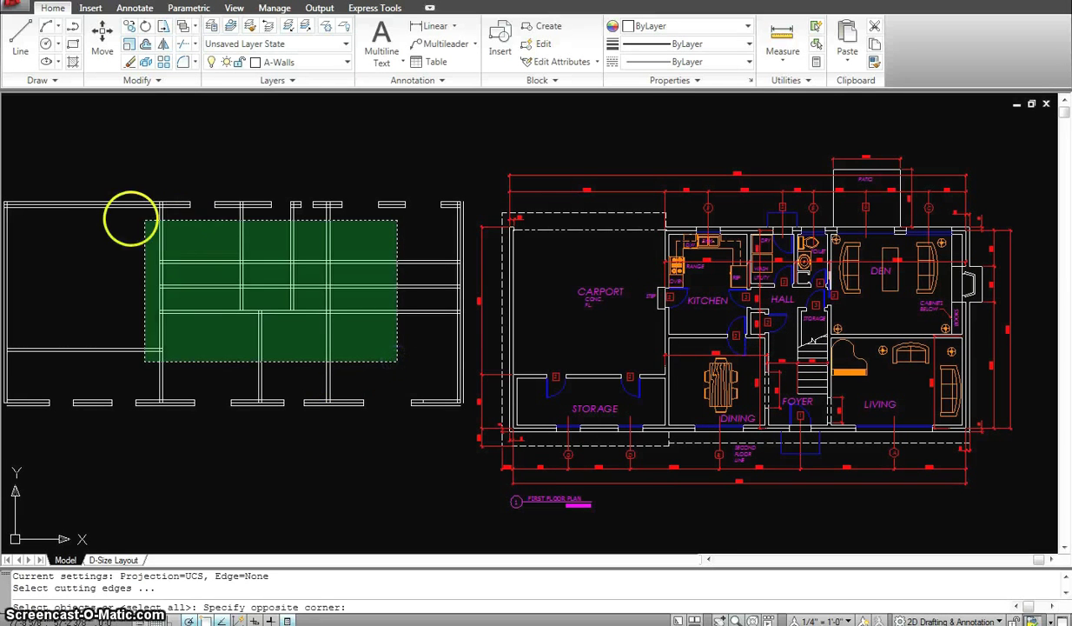
pyautogui.click(91, 219)
pyautogui.press('Return')
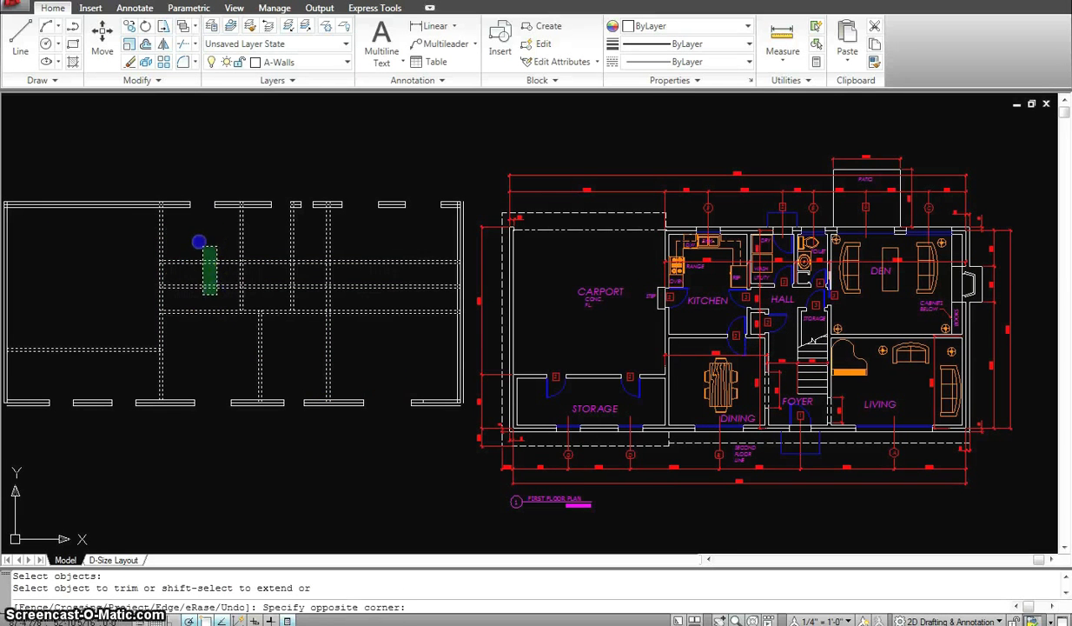
pyautogui.click(200, 245)
pyautogui.press('Escape')
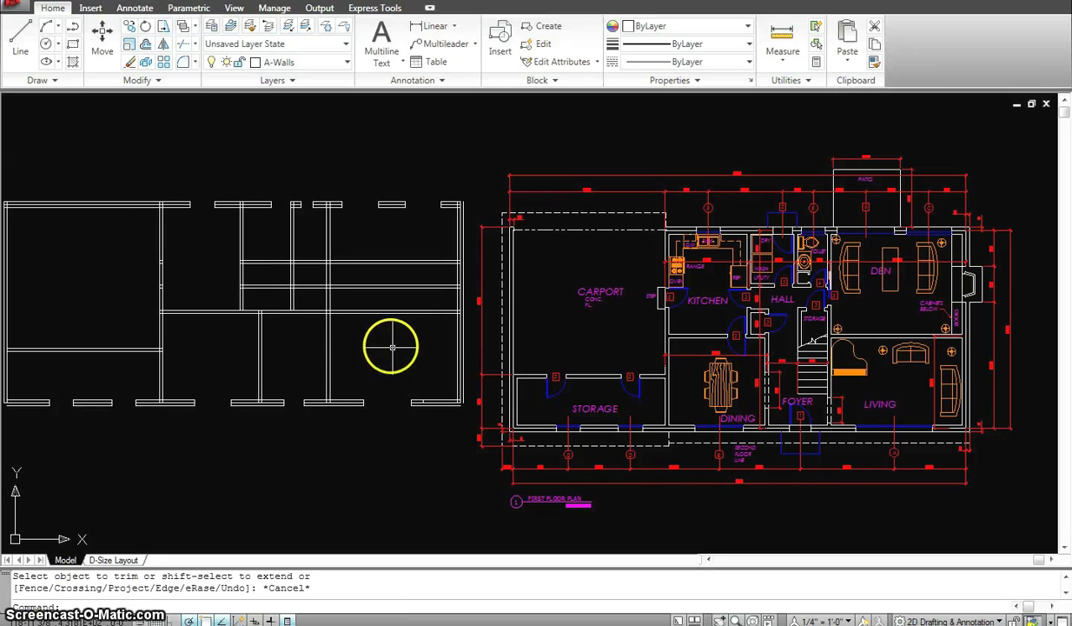
# Step: Trim both new hall walls out of the den, between its hall-side wall and the exterior side wall
pyautogui.press('Return')
pyautogui.click(464, 345)
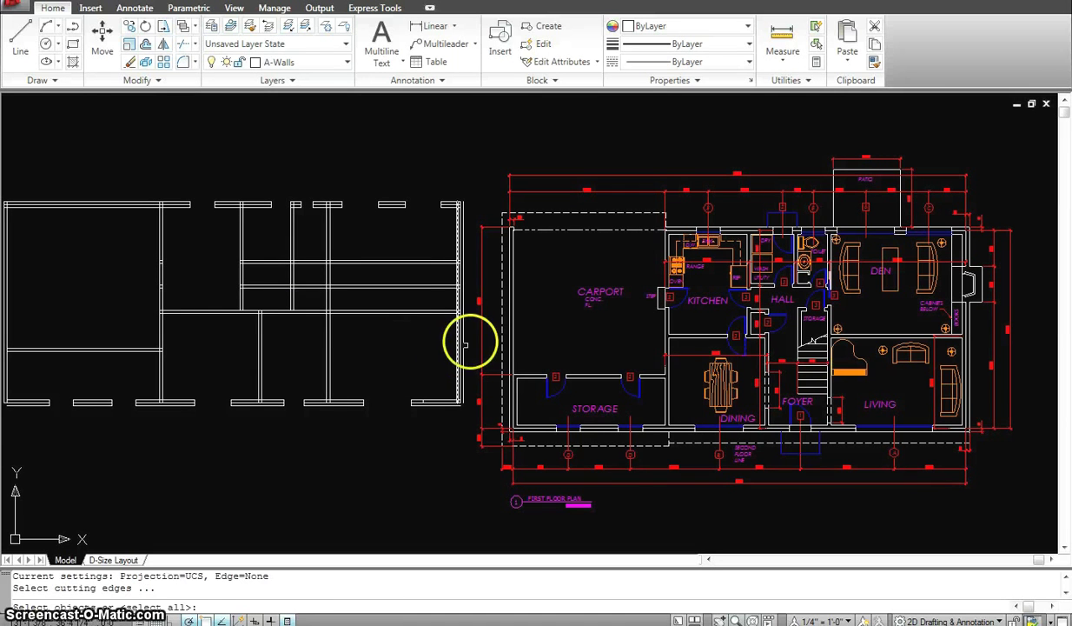
pyautogui.click(314, 228)
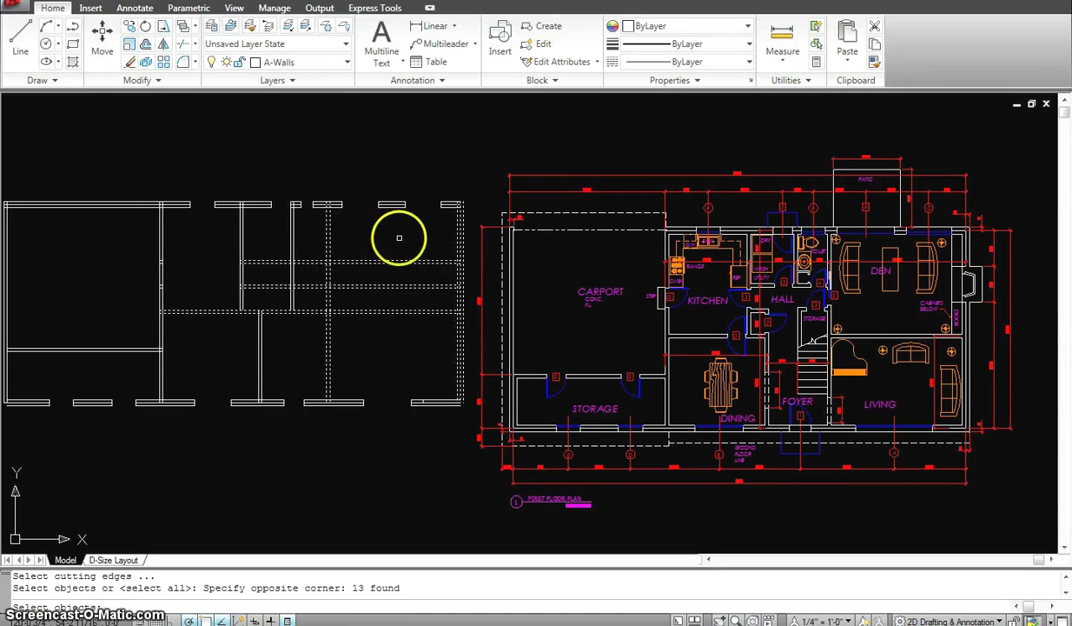
pyautogui.click(376, 297)
pyautogui.press('Escape')
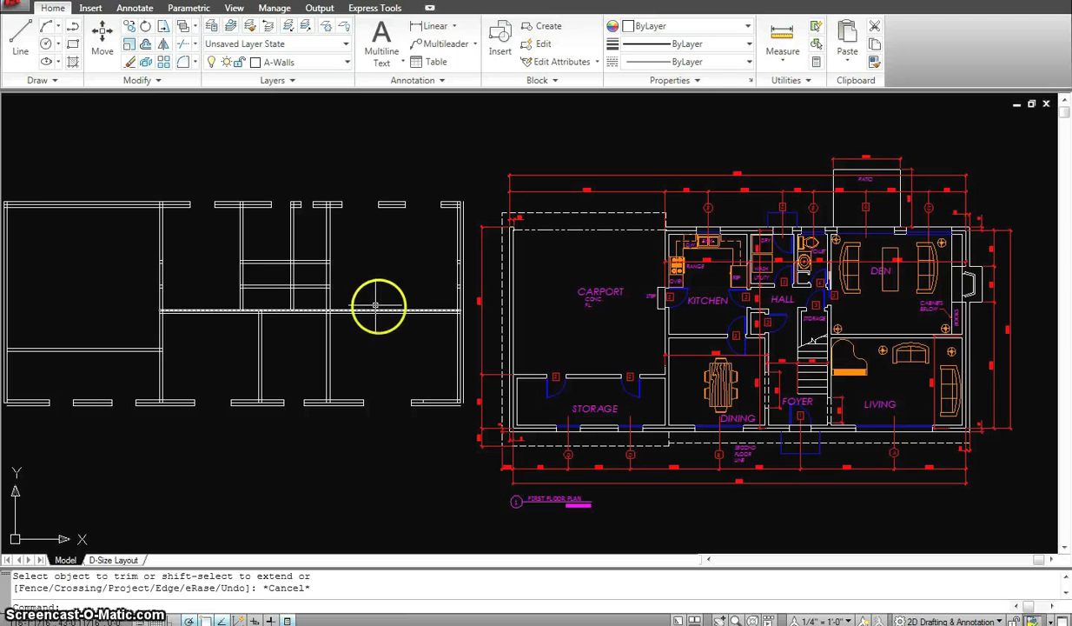
# Step: Stretch both lines of the wall between utility room and toilet straight forward across the long interior wall to the front wall
pyautogui.moveTo(354, 316); pyautogui.dragTo(385, 313, button='middle')
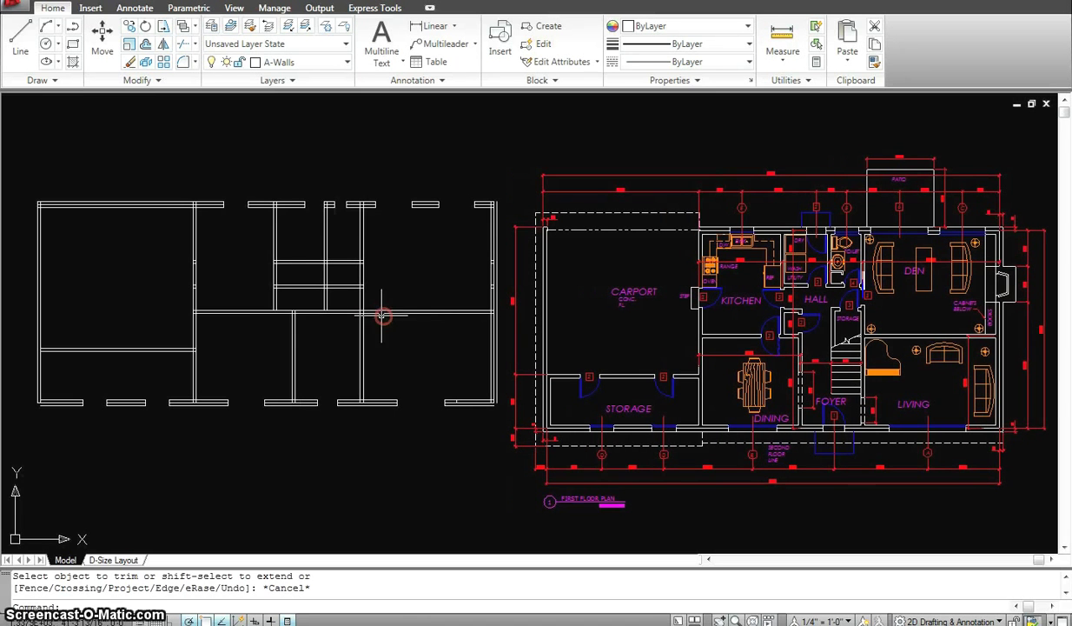
pyautogui.click(329, 294)
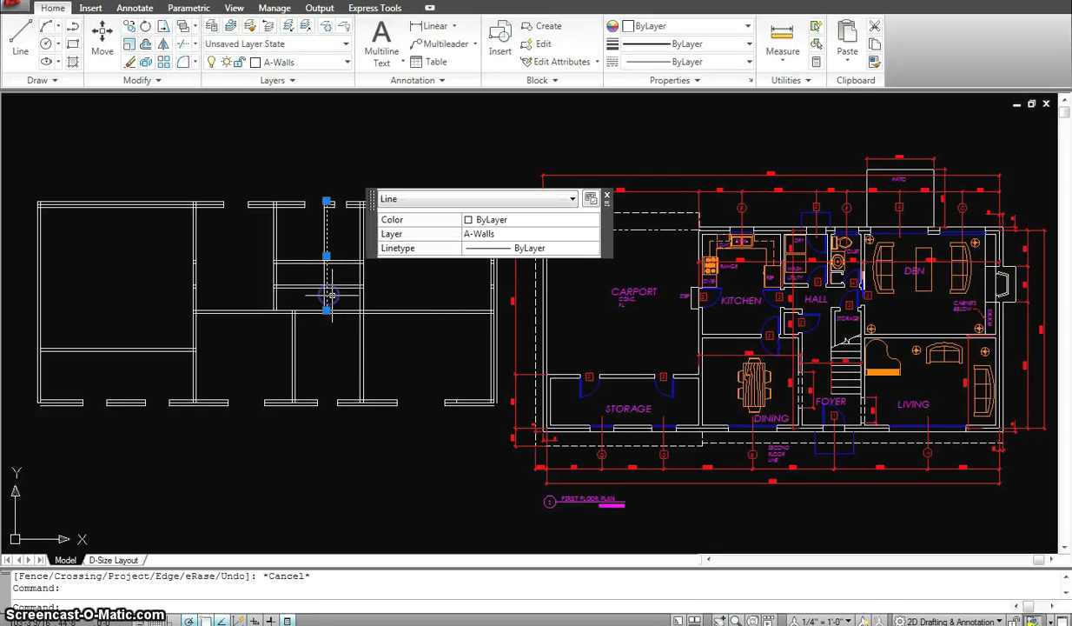
pyautogui.click(328, 310)
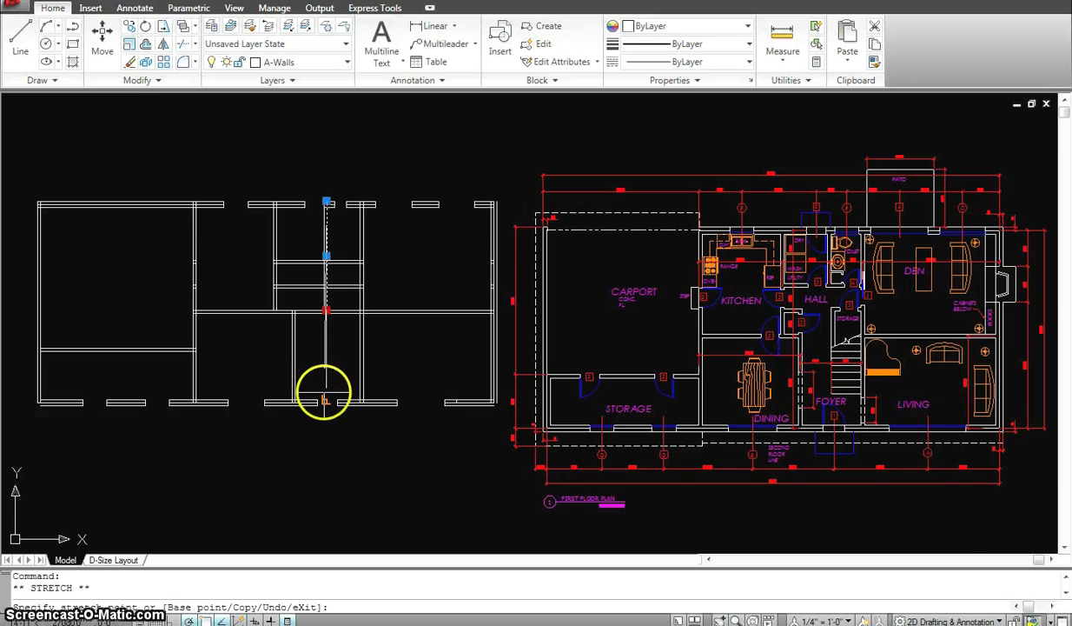
pyautogui.press('Escape')
pyautogui.scroll(5, 313, 311)
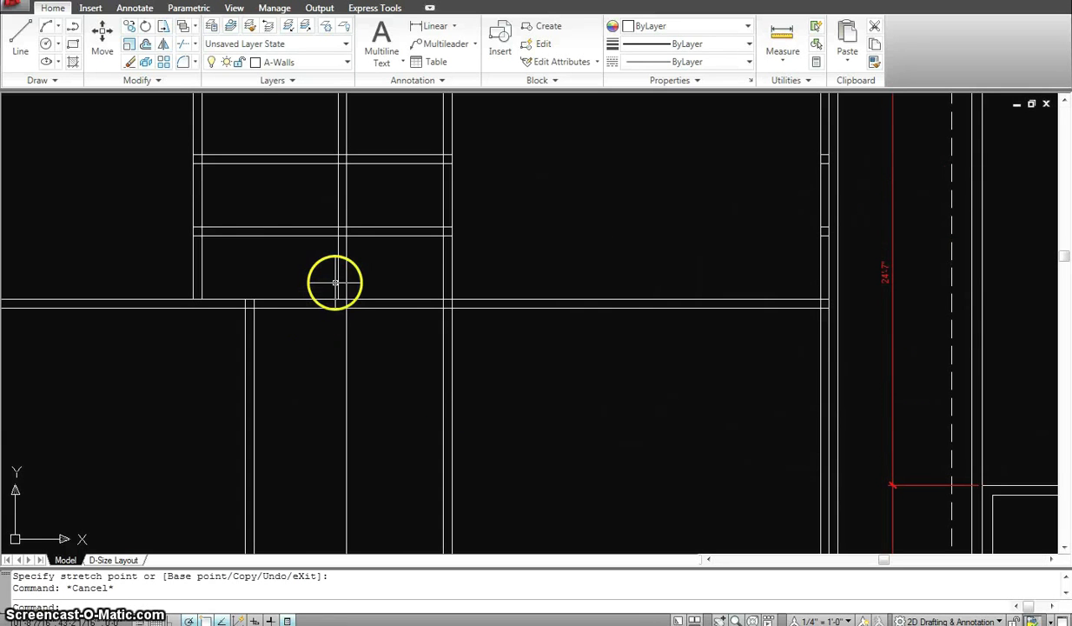
pyautogui.click(338, 294)
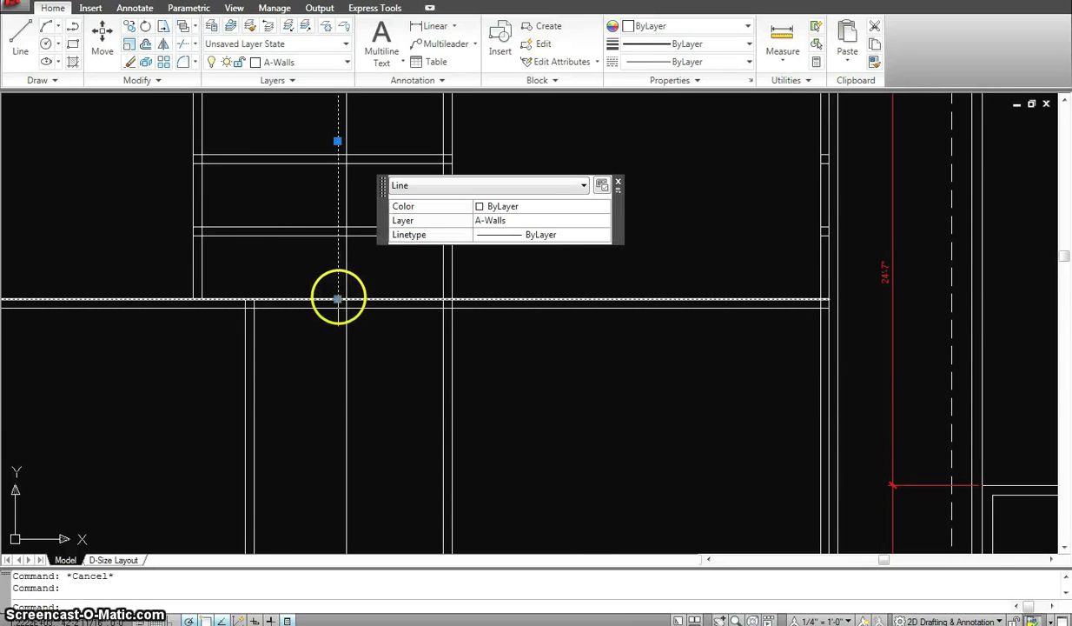
pyautogui.click(338, 300)
pyautogui.scroll(-5, 328, 395)
pyautogui.scroll(2, 322, 406)
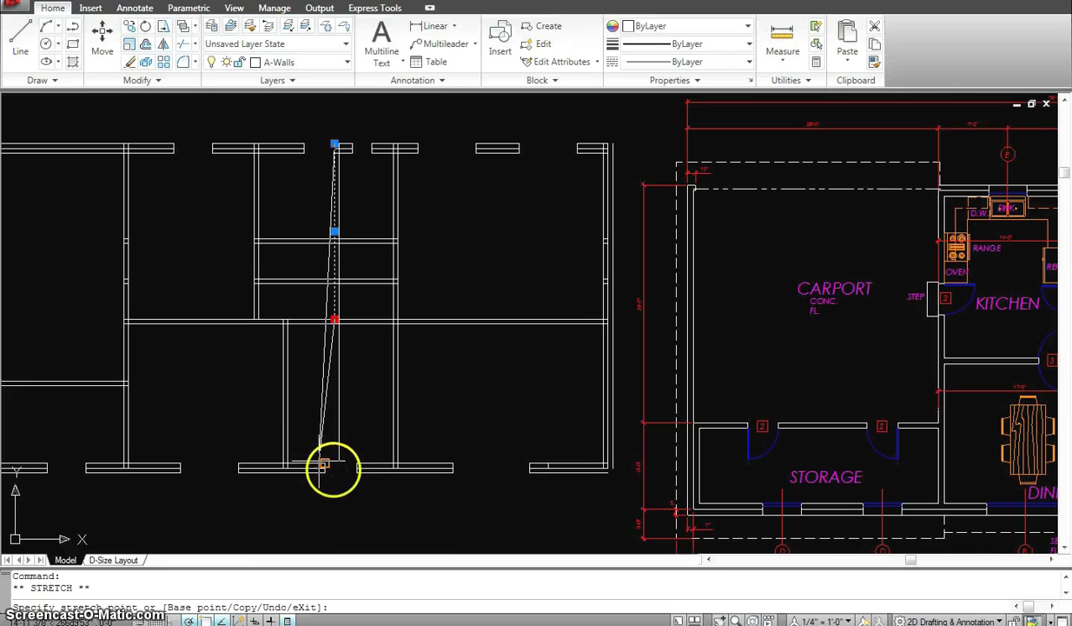
pyautogui.click(336, 480)
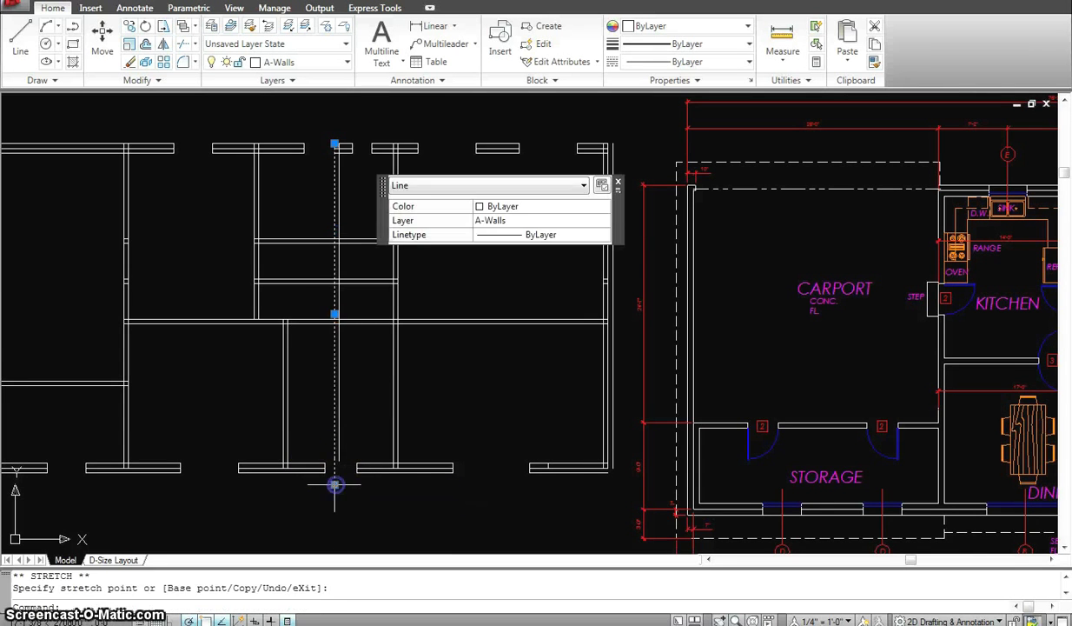
pyautogui.press('Escape')
# Step: Check the dining–foyer opening in the reference plan and draw a short jamb line across the matching wall near its front end
pyautogui.moveTo(552, 424); pyautogui.dragTo(350, 383, button='middle')
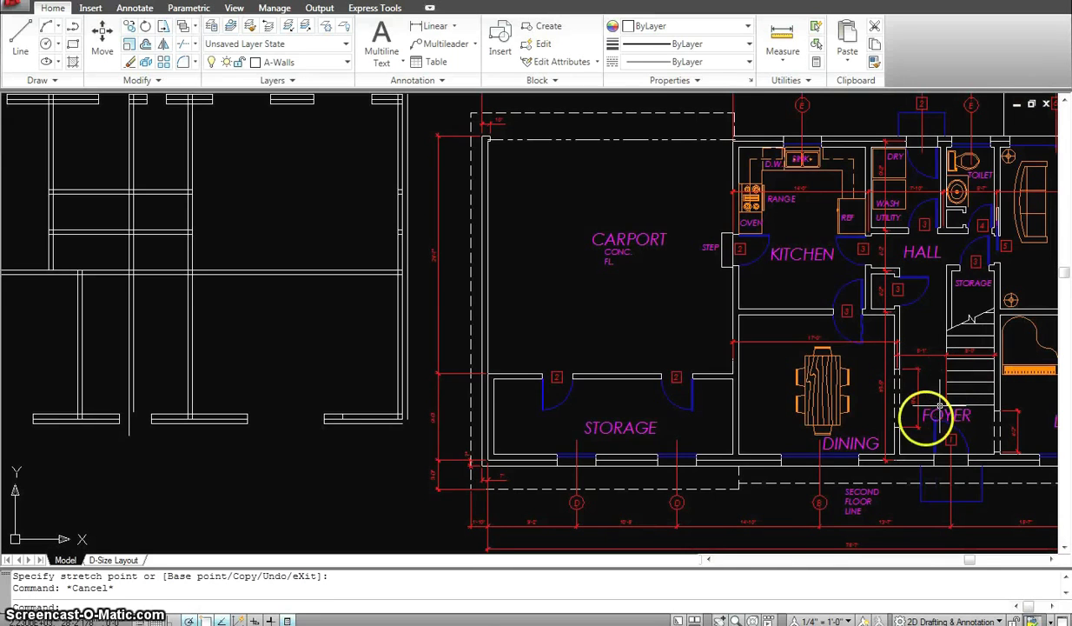
pyautogui.scroll(4, 927, 410)
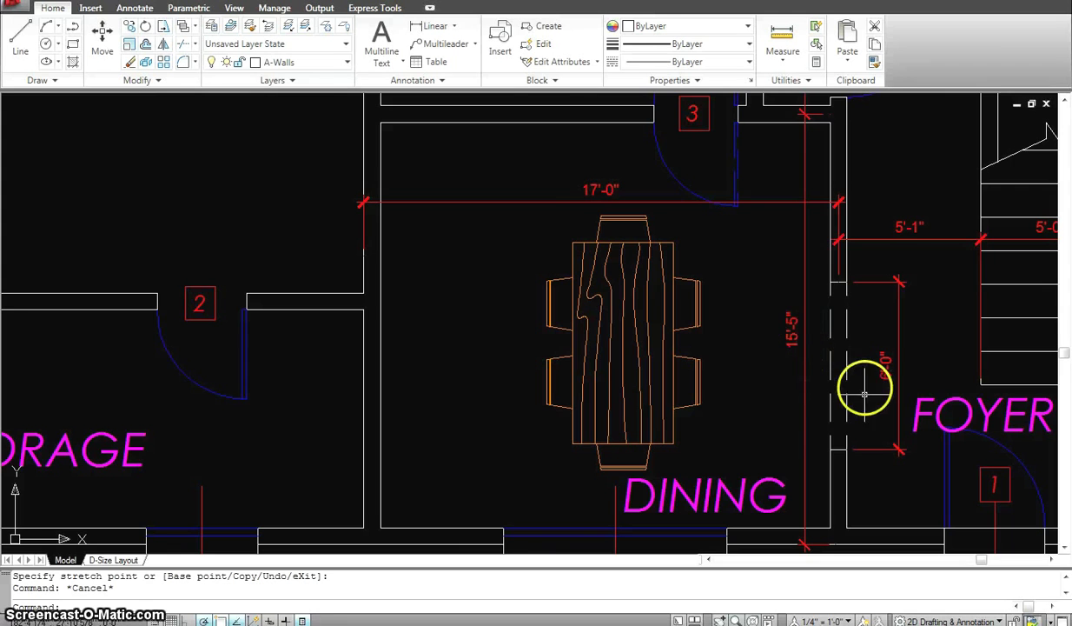
pyautogui.scroll(-4, 843, 382)
pyautogui.moveTo(491, 407); pyautogui.dragTo(737, 433, button='middle')
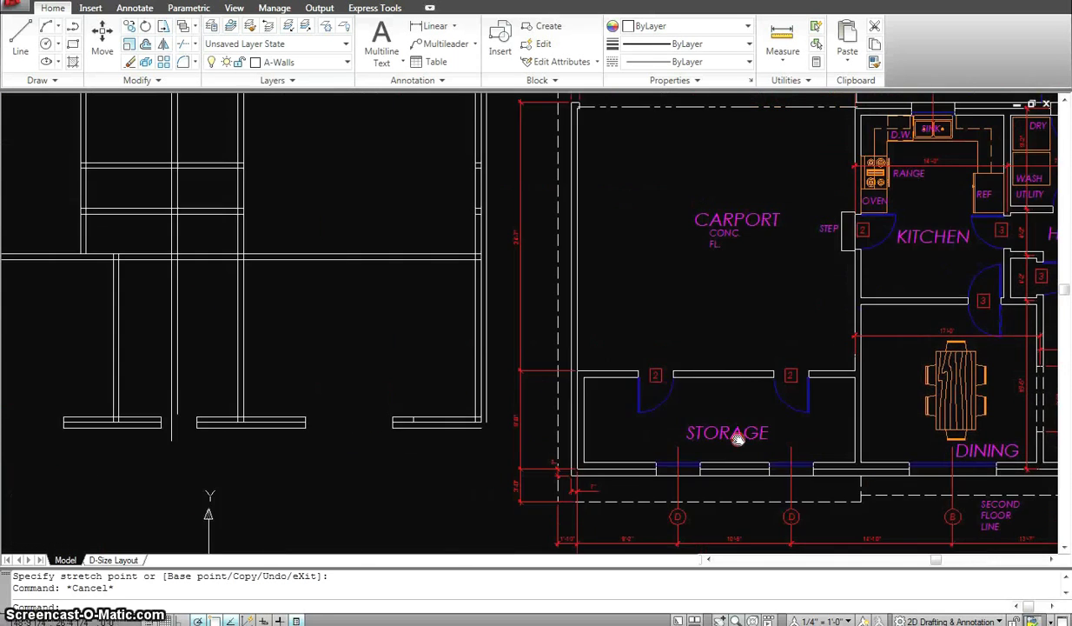
pyautogui.moveTo(418, 400); pyautogui.dragTo(570, 412, button='middle')
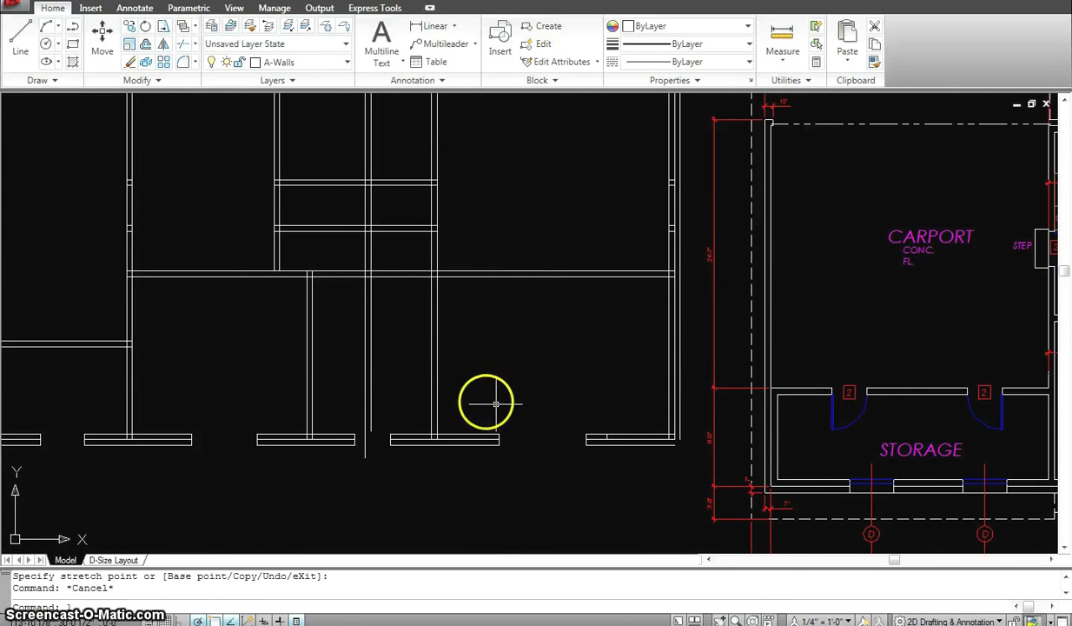
pyautogui.write('l')
pyautogui.press('Return')
pyautogui.scroll(-4, 343, 389)
pyautogui.scroll(5, 326, 393)
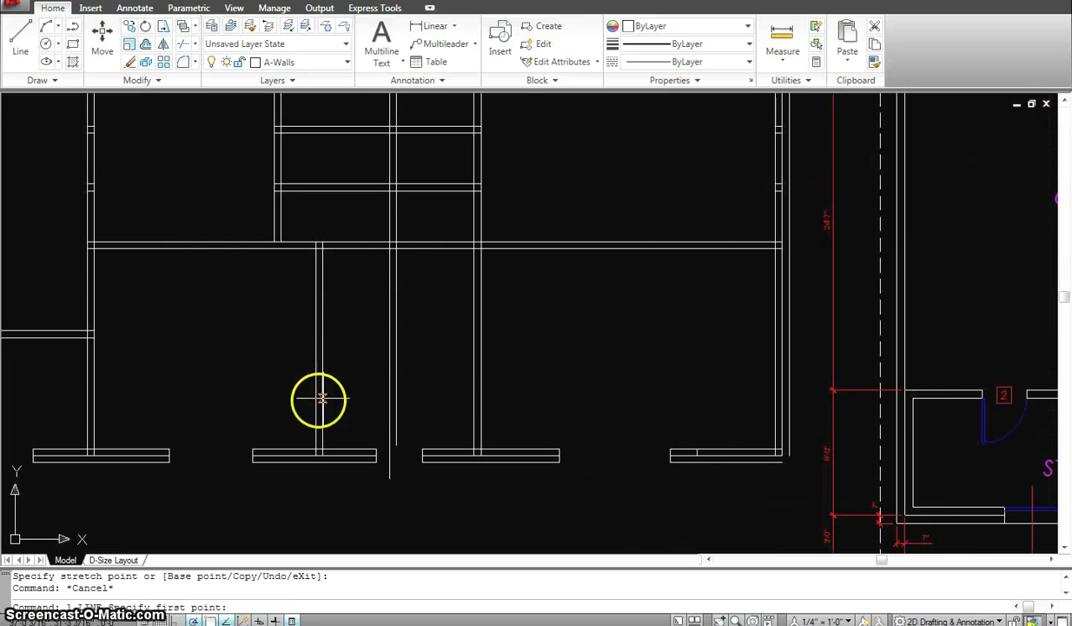
pyautogui.click(319, 393)
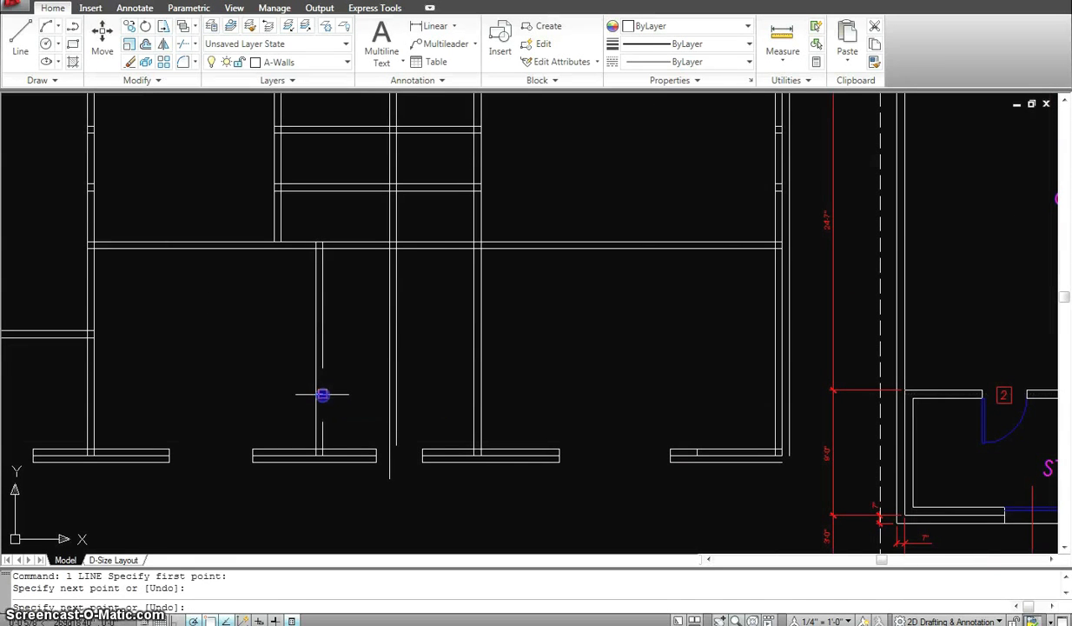
pyautogui.press('Escape')
# Step: Offset the jamb line by 6' toward the rear as the other side of the dining–foyer opening
pyautogui.write('o')
pyautogui.press('Return')
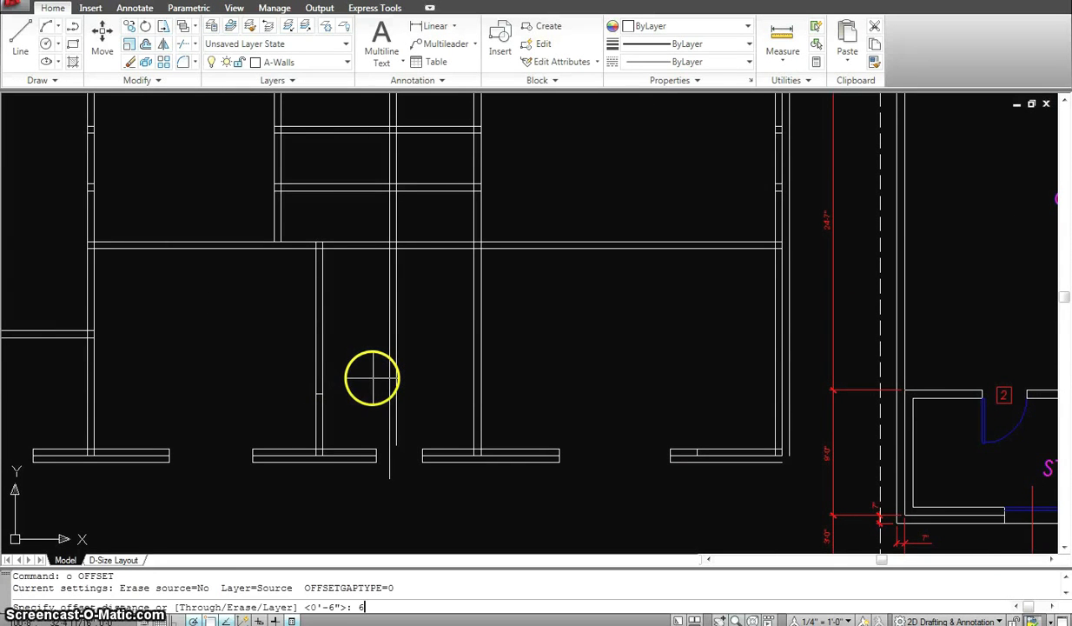
pyautogui.write("6'")
pyautogui.press('Return')
pyautogui.scroll(3, 321, 400)
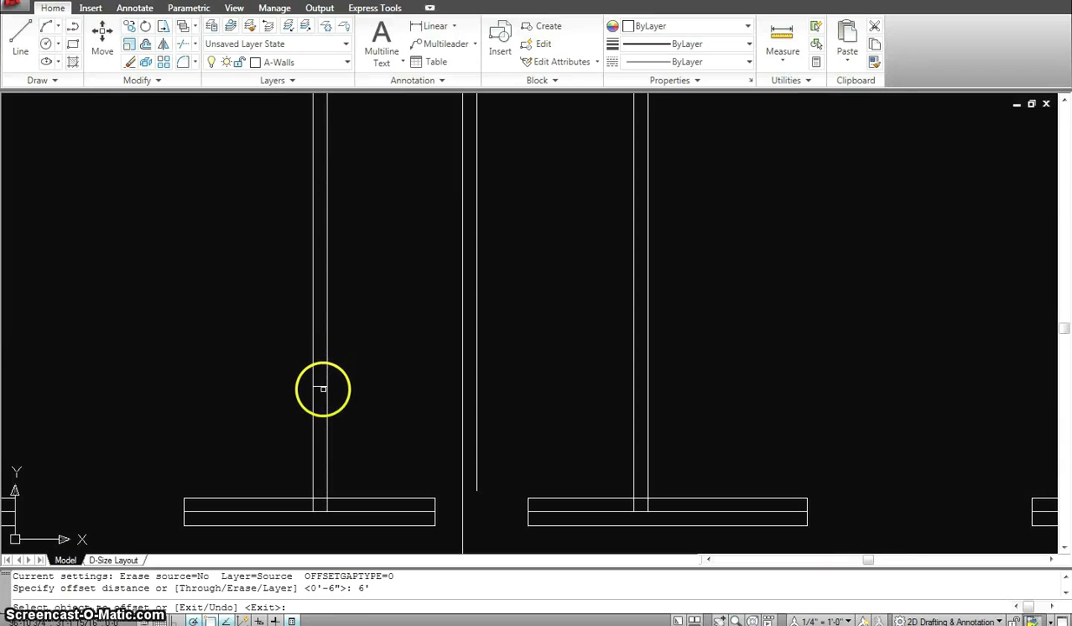
pyautogui.click(321, 385)
pyautogui.click(347, 266)
pyautogui.scroll(-3, 364, 359)
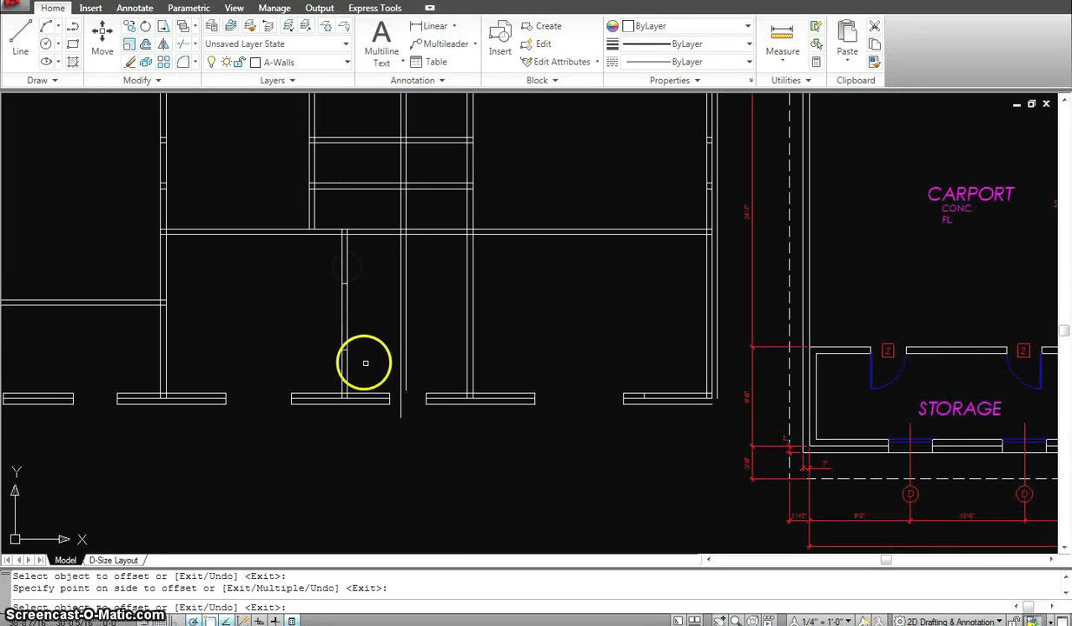
# Step: Trim the dining–foyer wall lines out between the two jamb lines to open the passage
pyautogui.press('Escape')
pyautogui.write('tr')
pyautogui.press('Return')
pyautogui.click(378, 360)
pyautogui.click(317, 259)
pyautogui.press('Return')
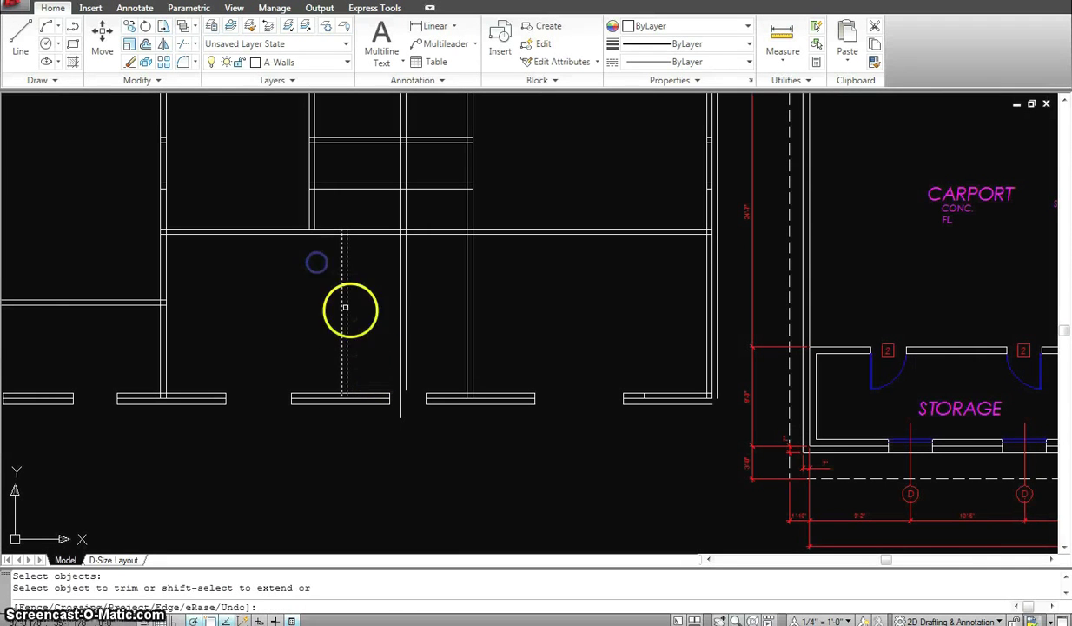
pyautogui.click(356, 316)
pyautogui.click(315, 304)
pyautogui.press('Escape')
pyautogui.scroll(-4, 395, 342)
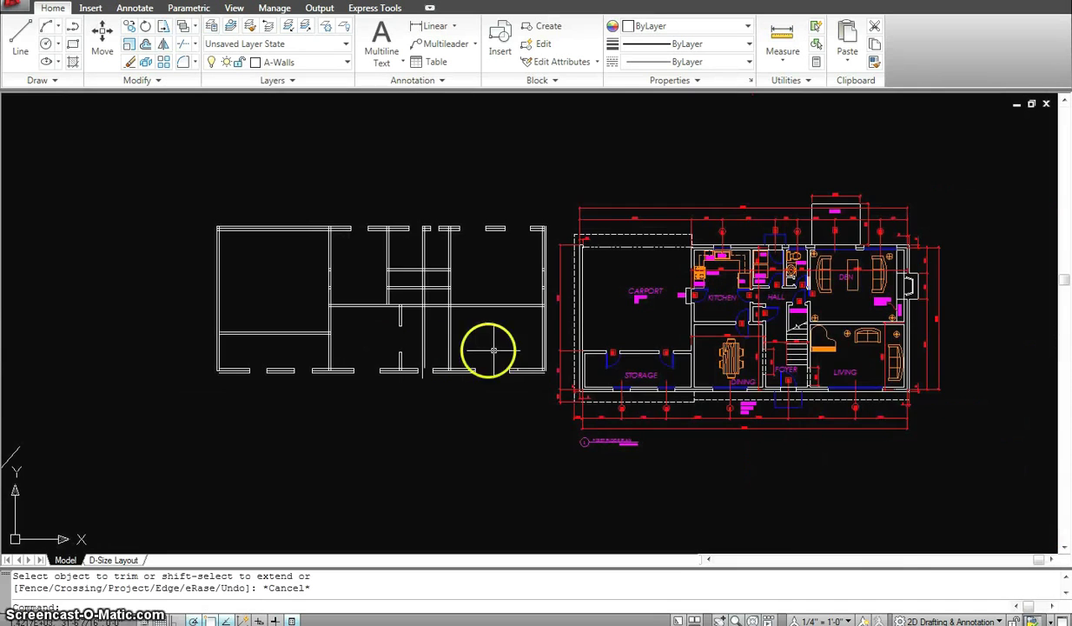
pyautogui.moveTo(616, 367); pyautogui.dragTo(549, 365, button='middle')
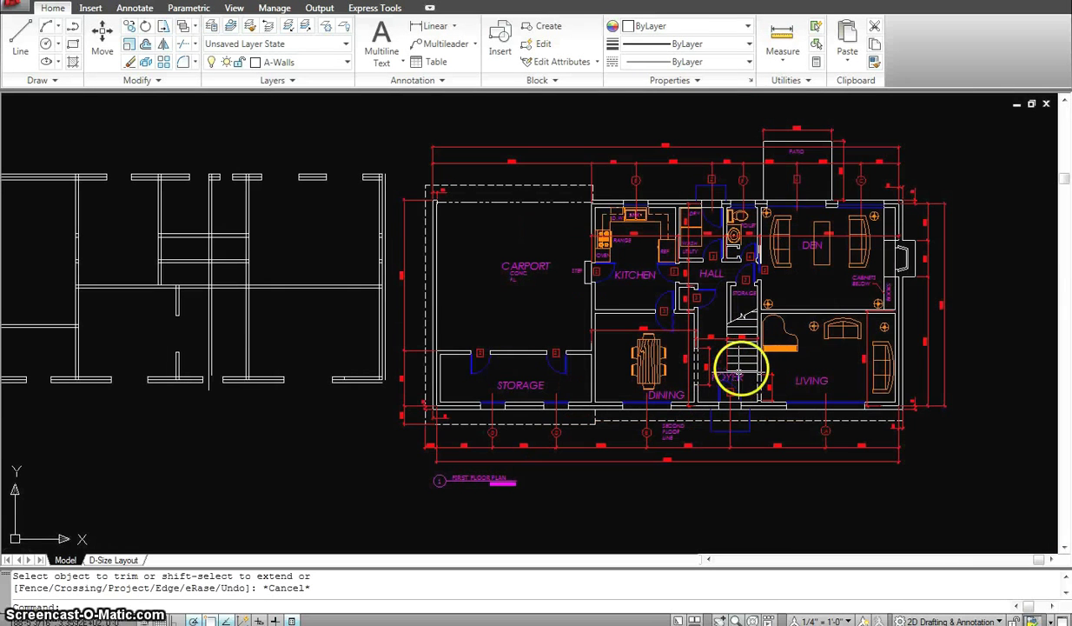
# Step: Measure the width of the carport–kitchen door opening in the reference first floor plan
pyautogui.scroll(2, 712, 363)
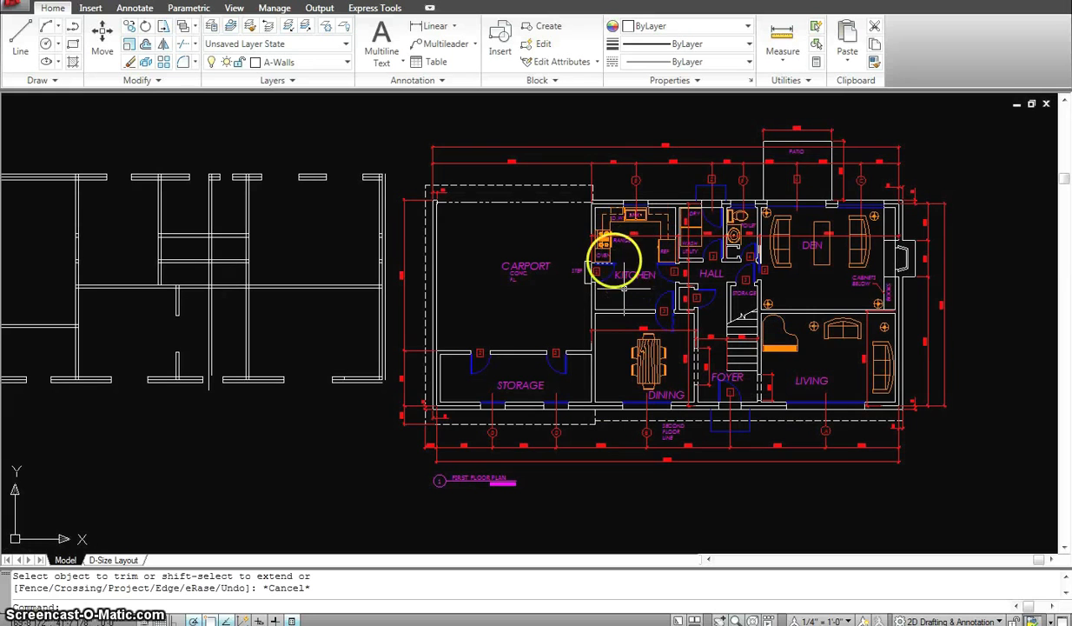
pyautogui.scroll(3, 605, 271)
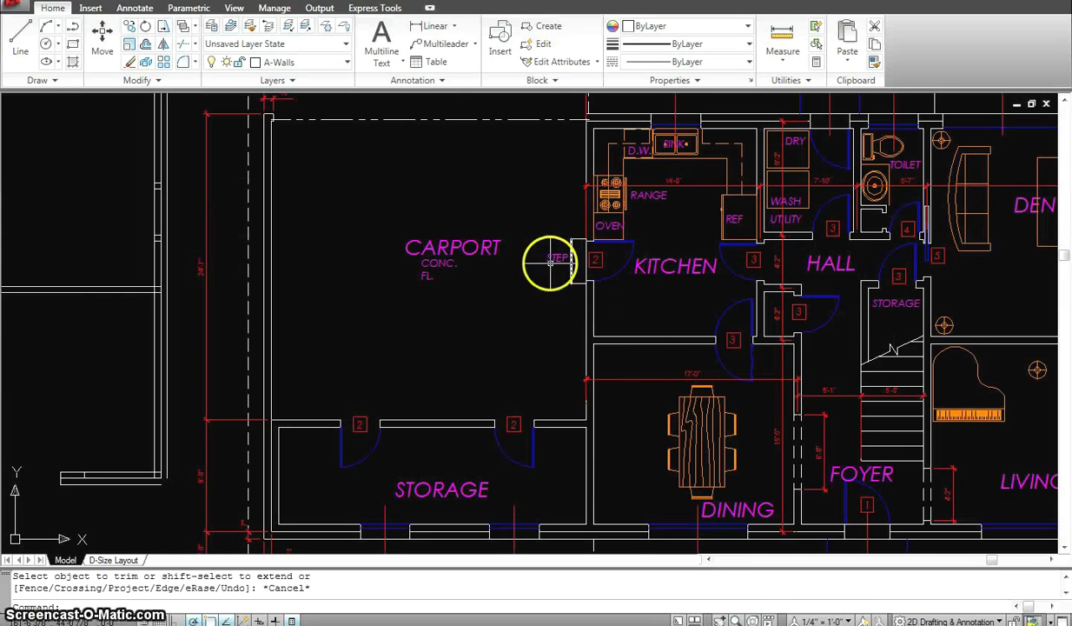
pyautogui.write('di DIST')
pyautogui.click(590, 278)
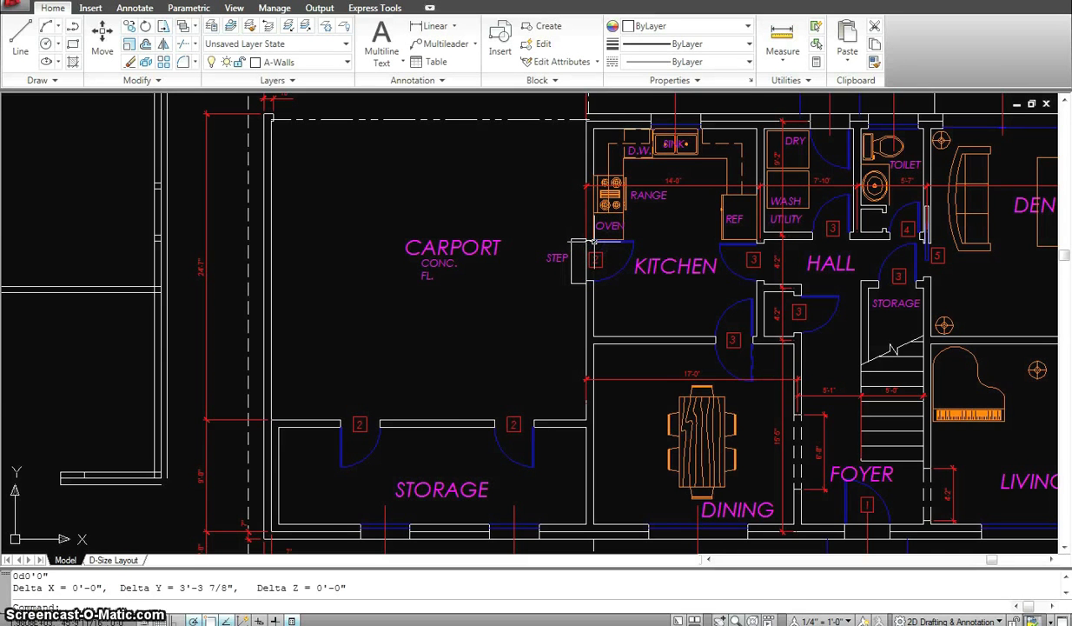
pyautogui.press('Escape')
# Step: Erase the rear jamb line across the carport–kitchen wall in the drawn plan, keeping the front jamb line
pyautogui.scroll(-4, 412, 276)
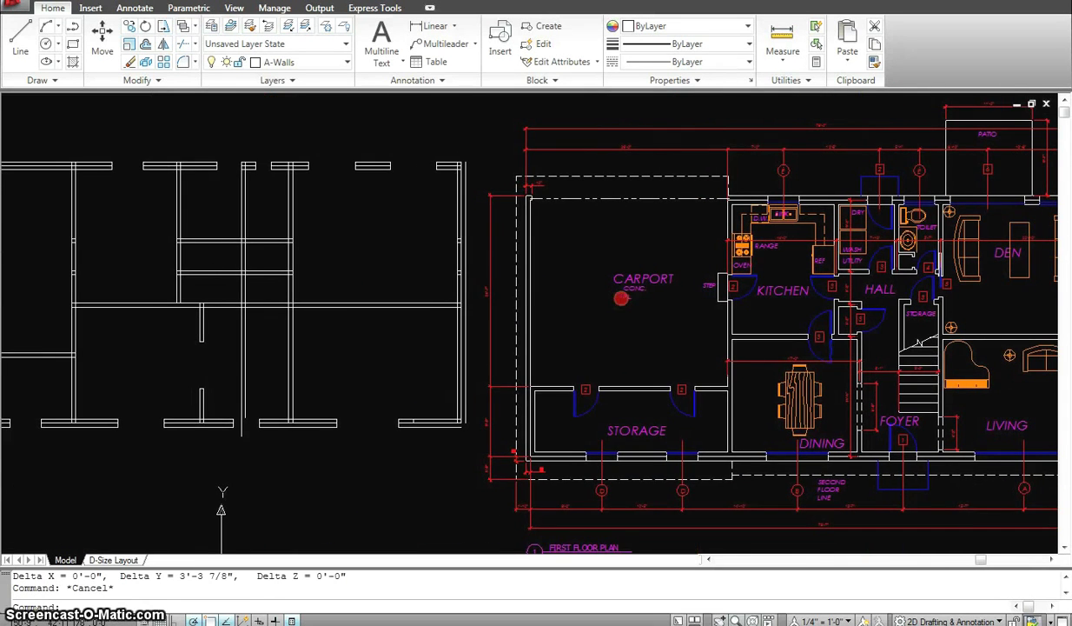
pyautogui.scroll(1, 585, 313)
pyautogui.moveTo(584, 313); pyautogui.dragTo(714, 305, button='middle')
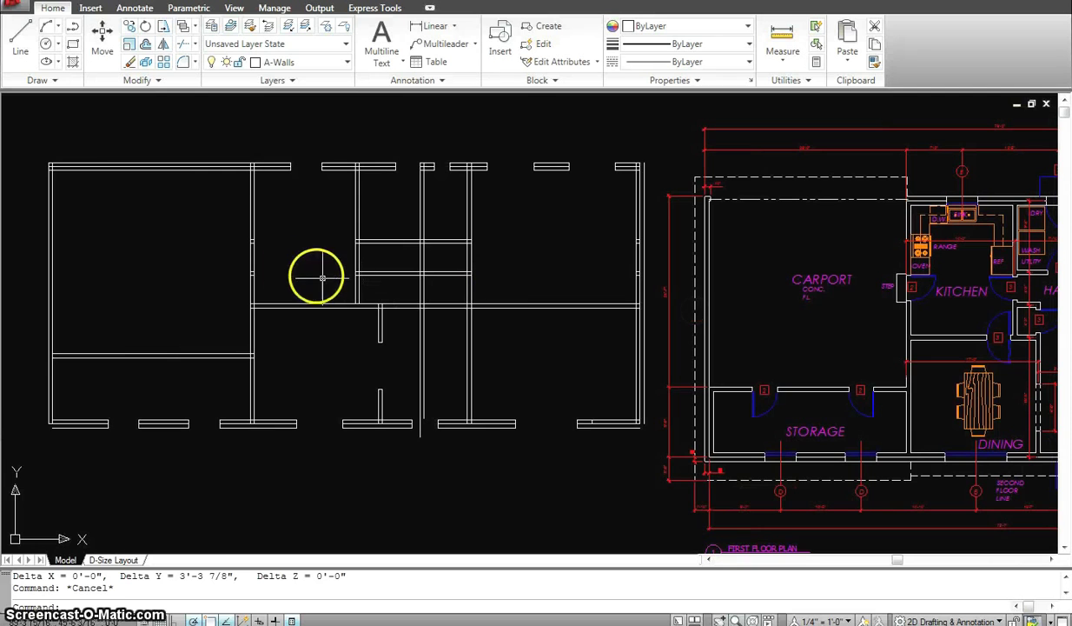
pyautogui.scroll(2, 255, 258)
pyautogui.write('e')
pyautogui.press('Return')
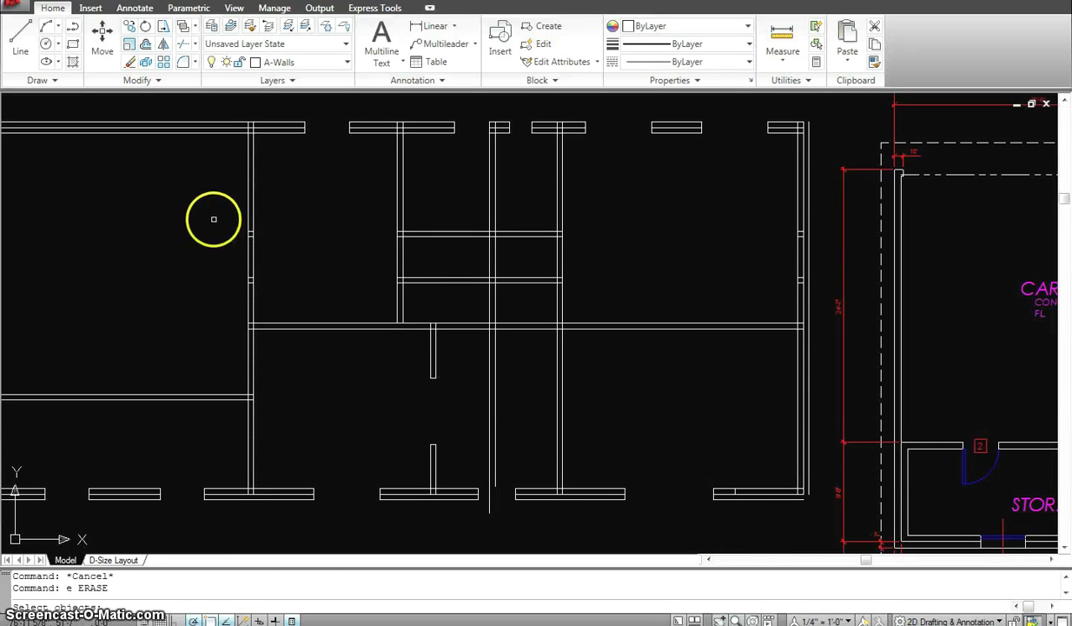
pyautogui.moveTo(213, 218)
pyautogui.mouseDown()
pyautogui.moveTo(275, 261)
pyautogui.moveTo(280, 279)
pyautogui.mouseUp()
pyautogui.press('Escape')
pyautogui.press('Escape')
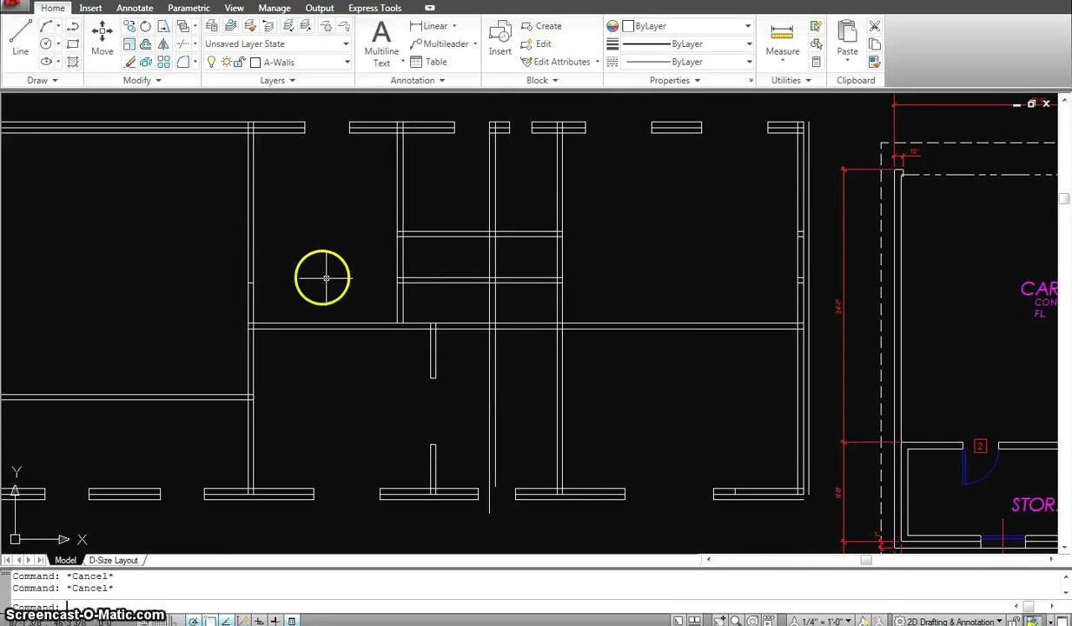
# Step: Offset the remaining jamb line in the carport–kitchen wall by 3'2 toward the rear
pyautogui.write('o')
pyautogui.press('Return')
pyautogui.write('3')
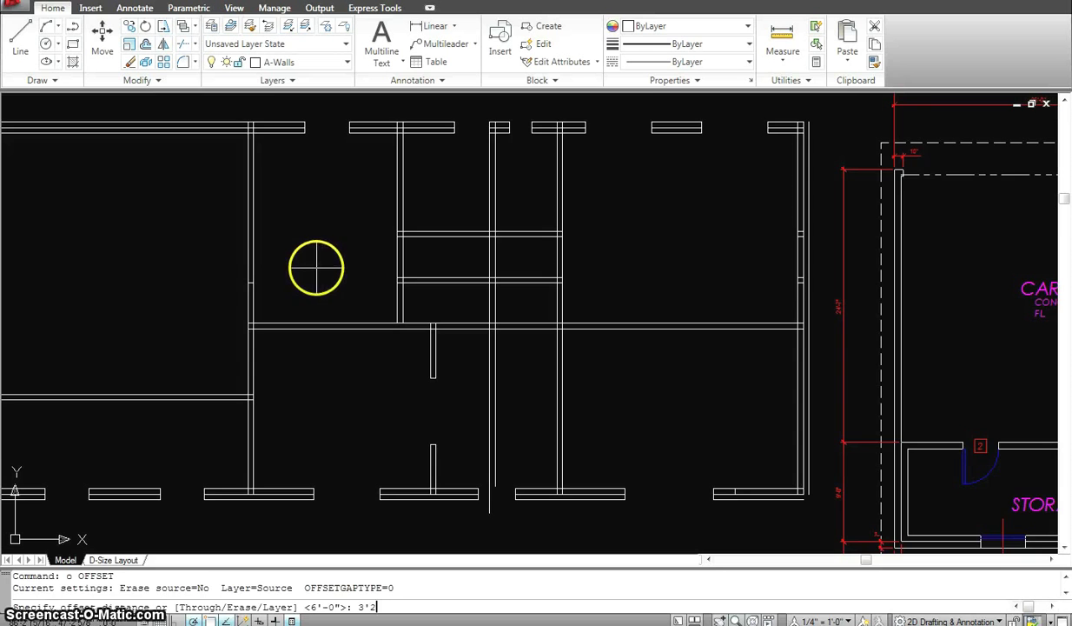
pyautogui.write("'2")
pyautogui.press('Return')
pyautogui.scroll(5, 248, 274)
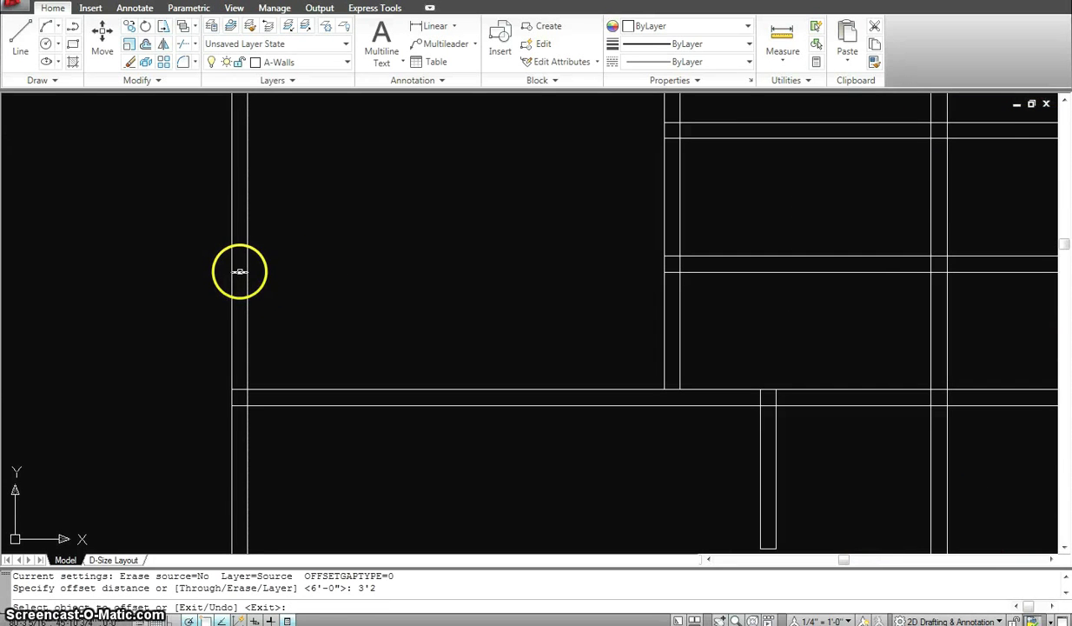
pyautogui.click(239, 272)
pyautogui.click(280, 172)
pyautogui.press('Escape')
pyautogui.scroll(-3, 317, 272)
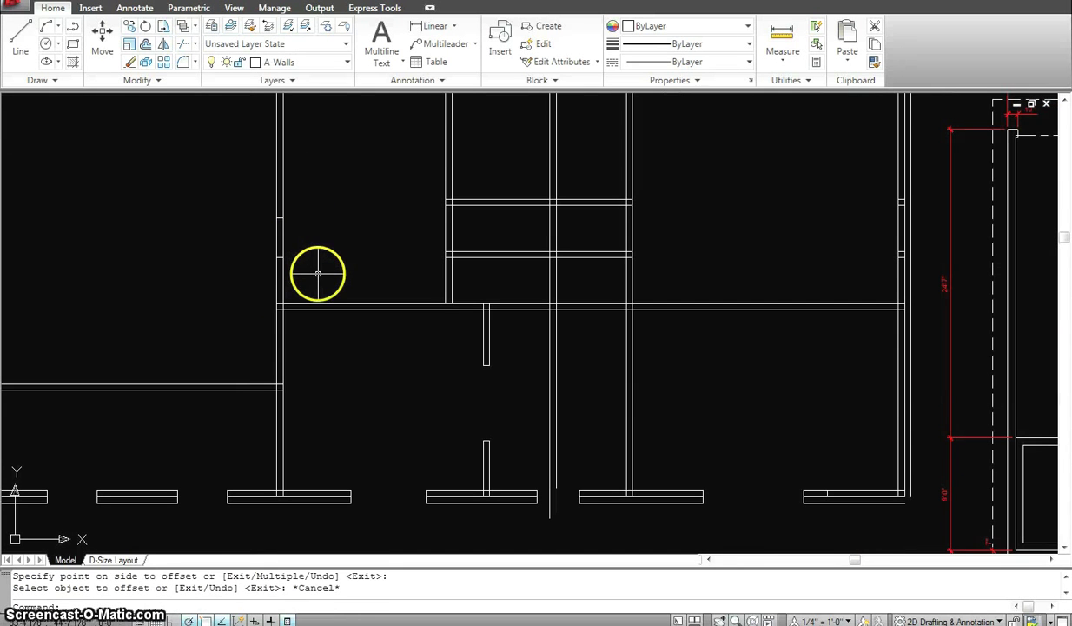
# Step: Trim the carport–kitchen wall lines out between the two jamb lines to open the doorway
pyautogui.write('tr')
pyautogui.press('Return')
pyautogui.click(321, 270)
pyautogui.click(229, 190)
pyautogui.press('Return')
pyautogui.click(282, 232)
pyautogui.click(260, 230)
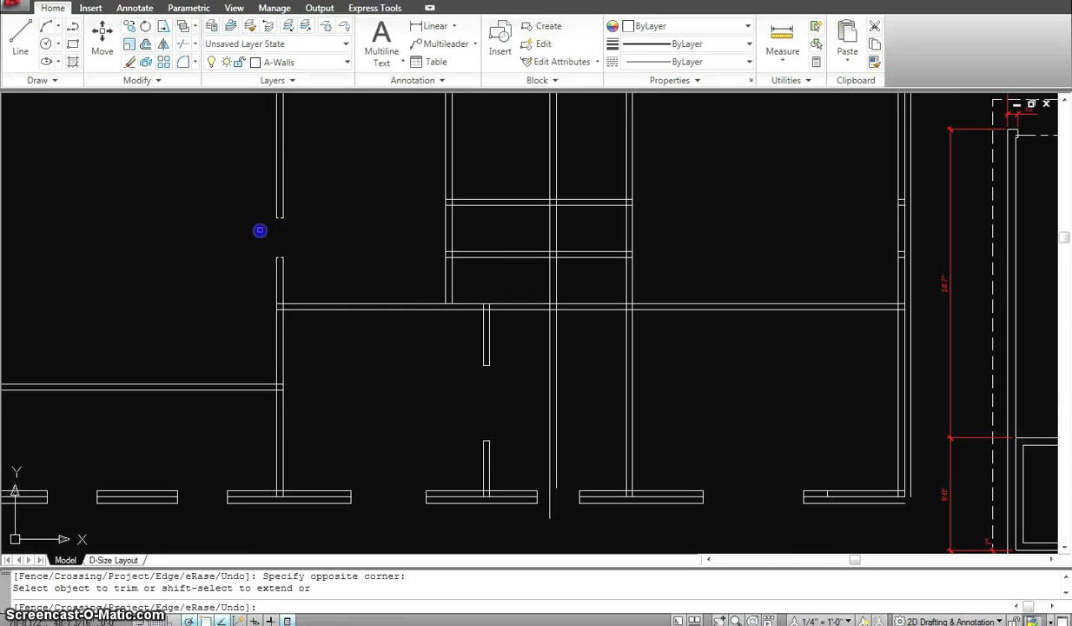
pyautogui.press('Escape')
# Step: Examine the door openings around kitchen, hall and closet in the reference plan and the matching walls and junctions in the drawn plan
pyautogui.scroll(-4, 401, 271)
pyautogui.scroll(2, 587, 287)
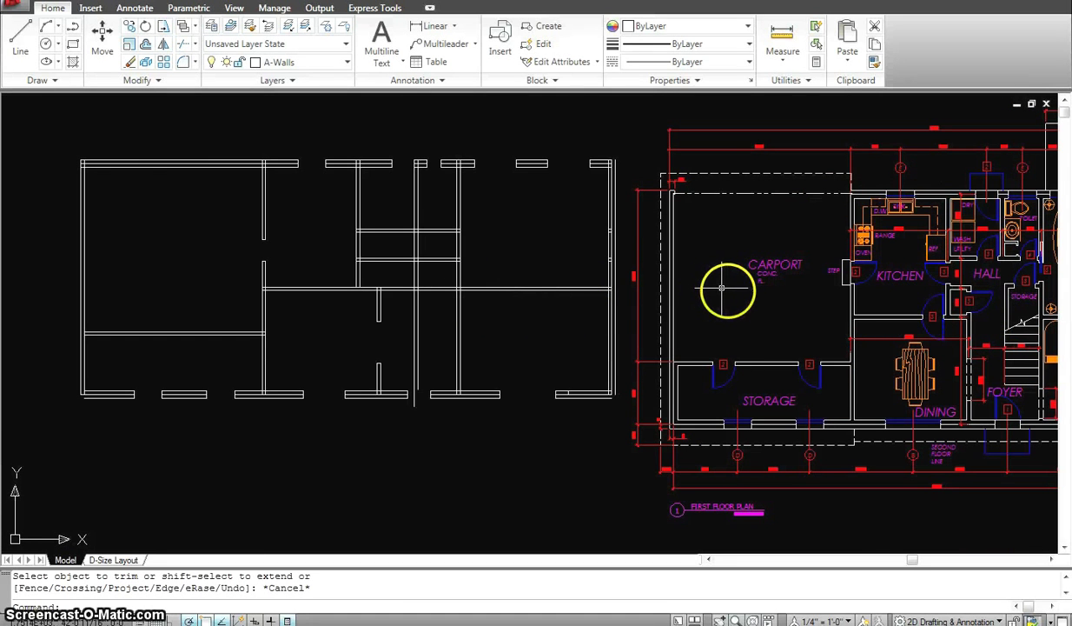
pyautogui.moveTo(731, 291)
pyautogui.mouseDown(button='middle')
pyautogui.moveTo(689, 277)
pyautogui.moveTo(570, 272)
pyautogui.mouseUp(button='middle')
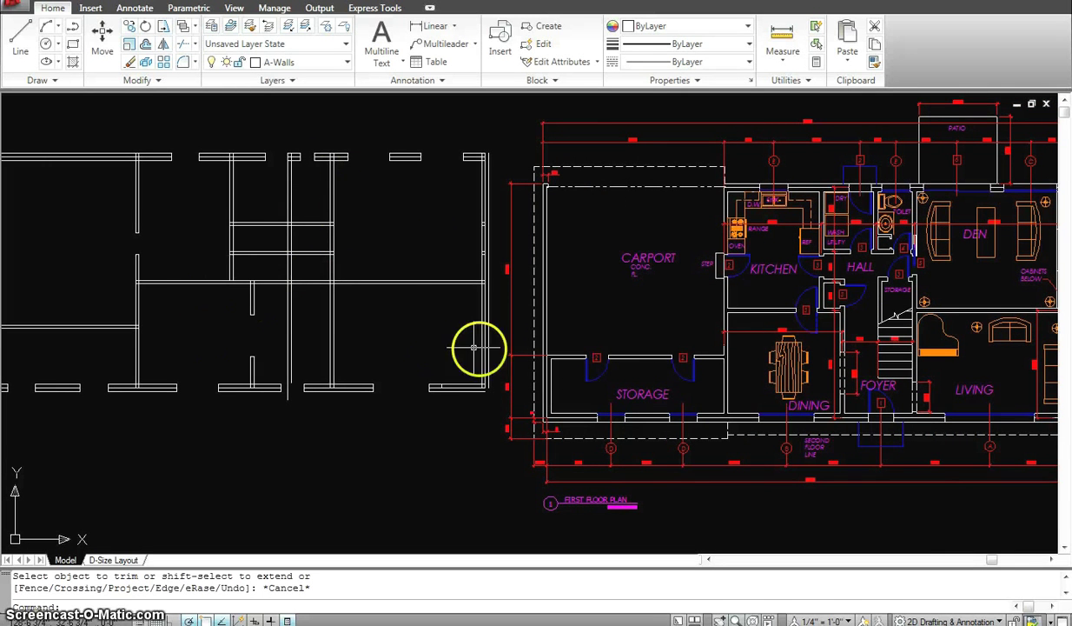
pyautogui.moveTo(567, 346); pyautogui.dragTo(529, 340, button='middle')
pyautogui.scroll(3, 868, 324)
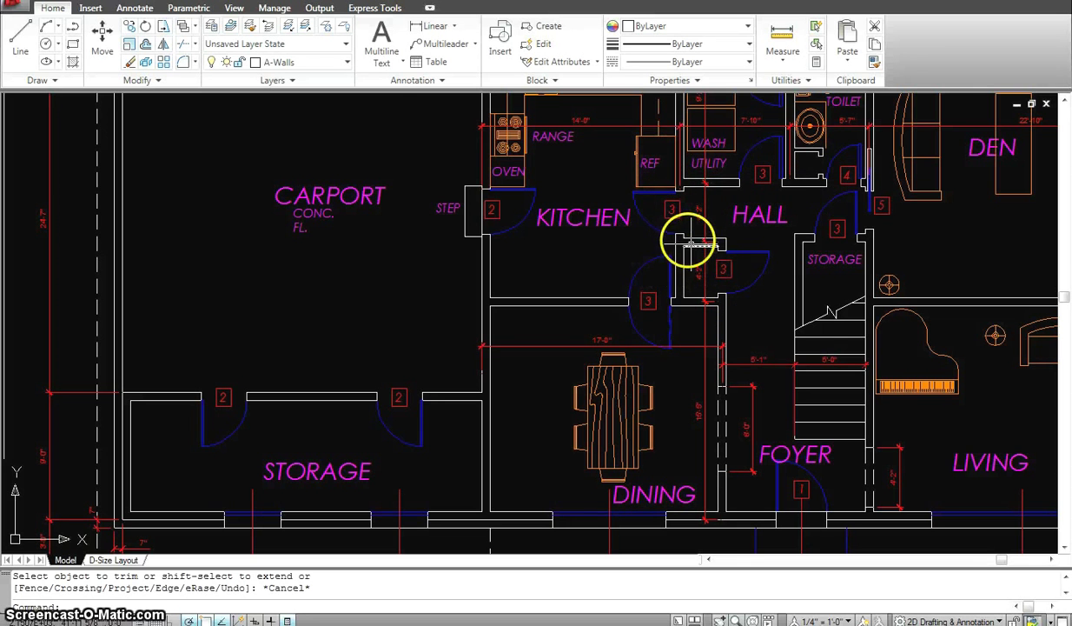
pyautogui.scroll(5, 687, 236)
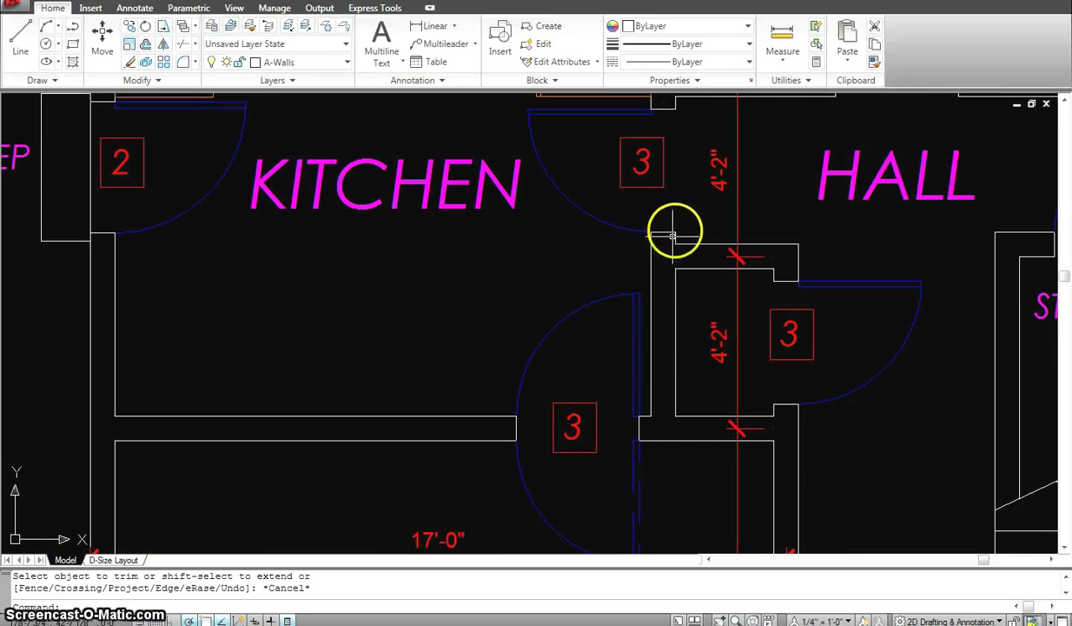
pyautogui.scroll(-6, 714, 222)
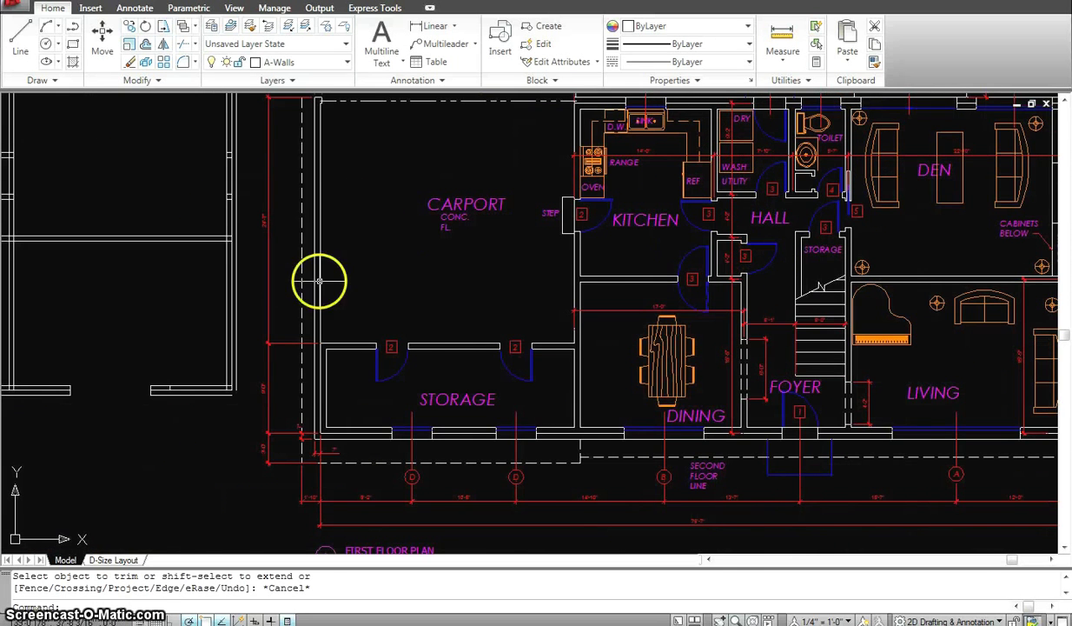
pyautogui.moveTo(319, 281); pyautogui.dragTo(906, 346, button='middle')
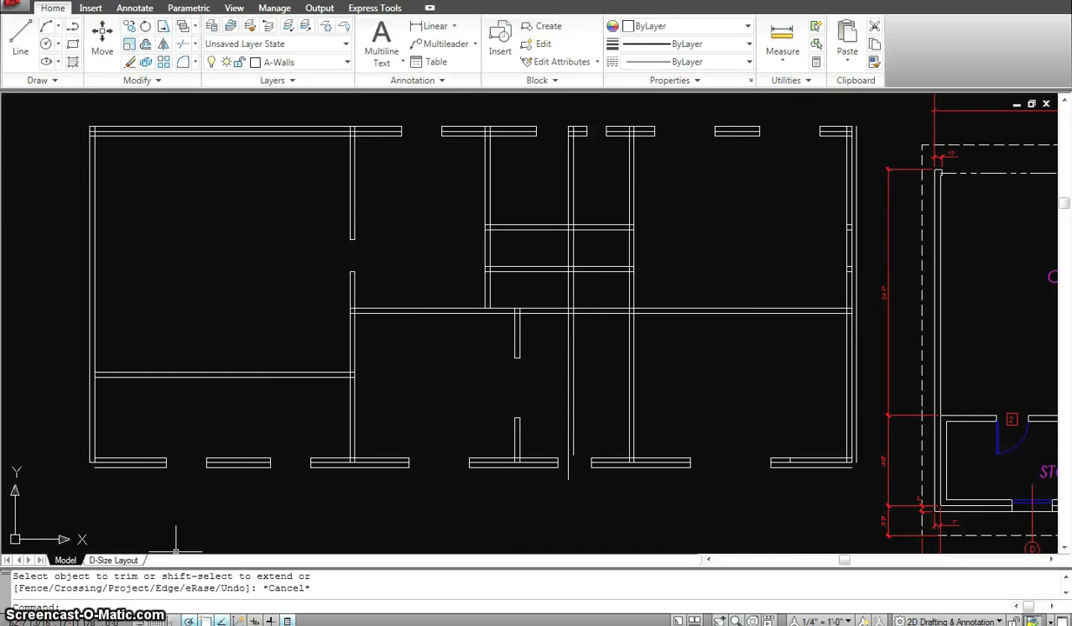
pyautogui.scroll(-2, 176, 550)
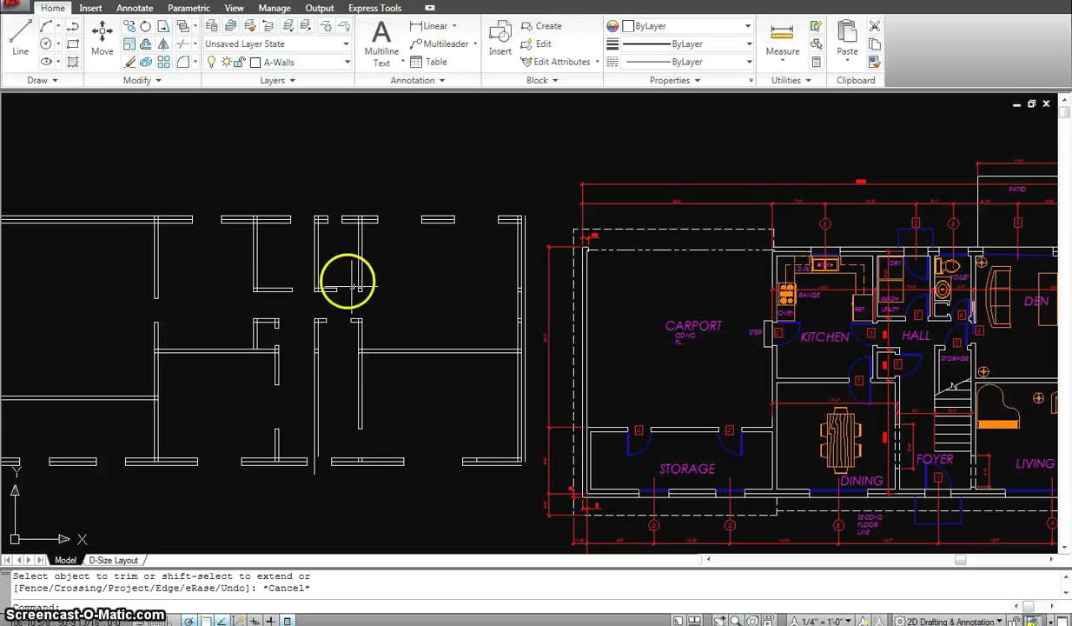
pyautogui.scroll(3, 239, 292)
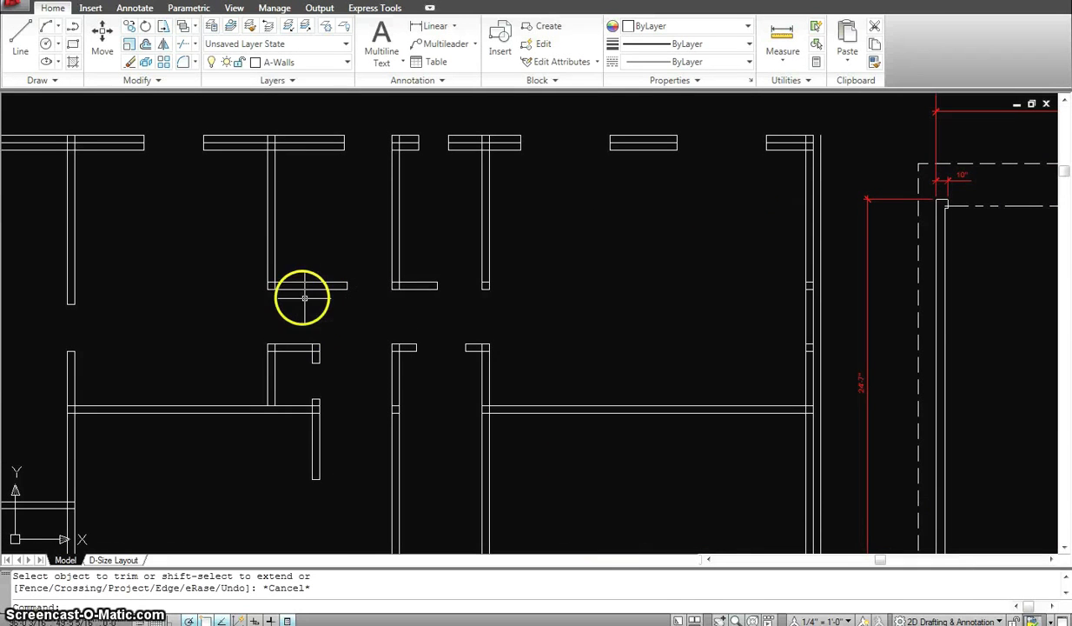
pyautogui.click(277, 142)
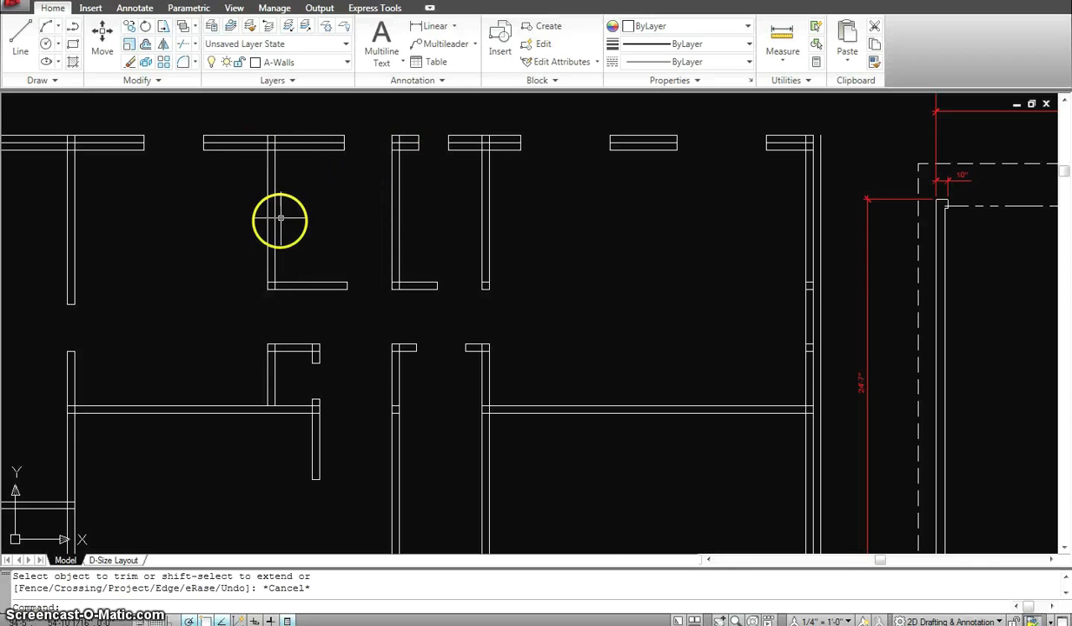
pyautogui.scroll(-2, 179, 316)
pyautogui.moveTo(193, 312)
pyautogui.mouseDown(button='middle')
pyautogui.moveTo(412, 262)
pyautogui.moveTo(386, 251)
pyautogui.mouseUp(button='middle')
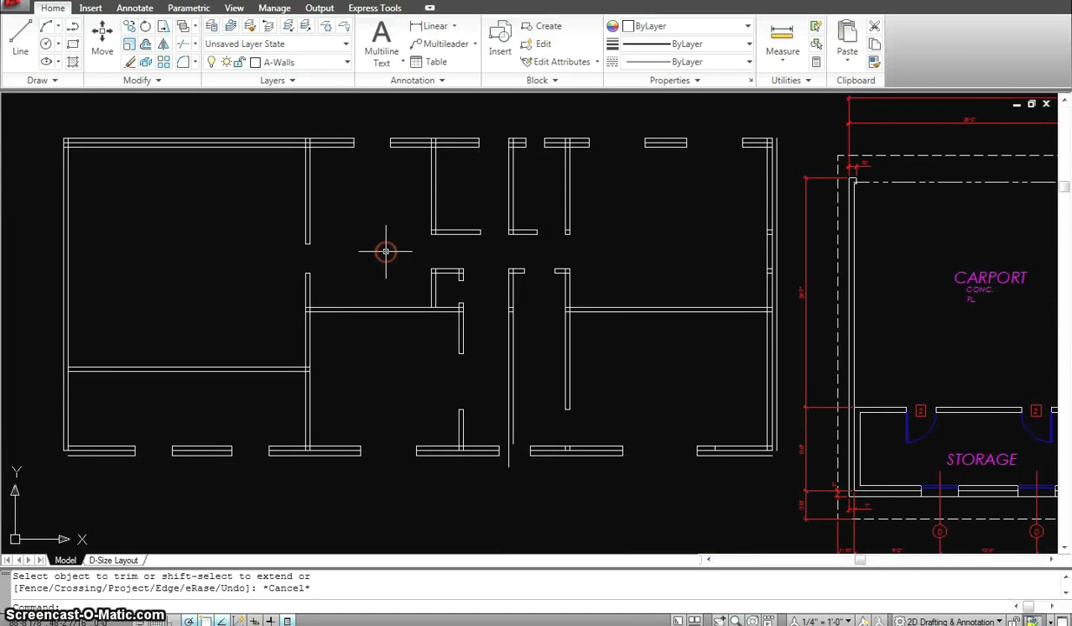
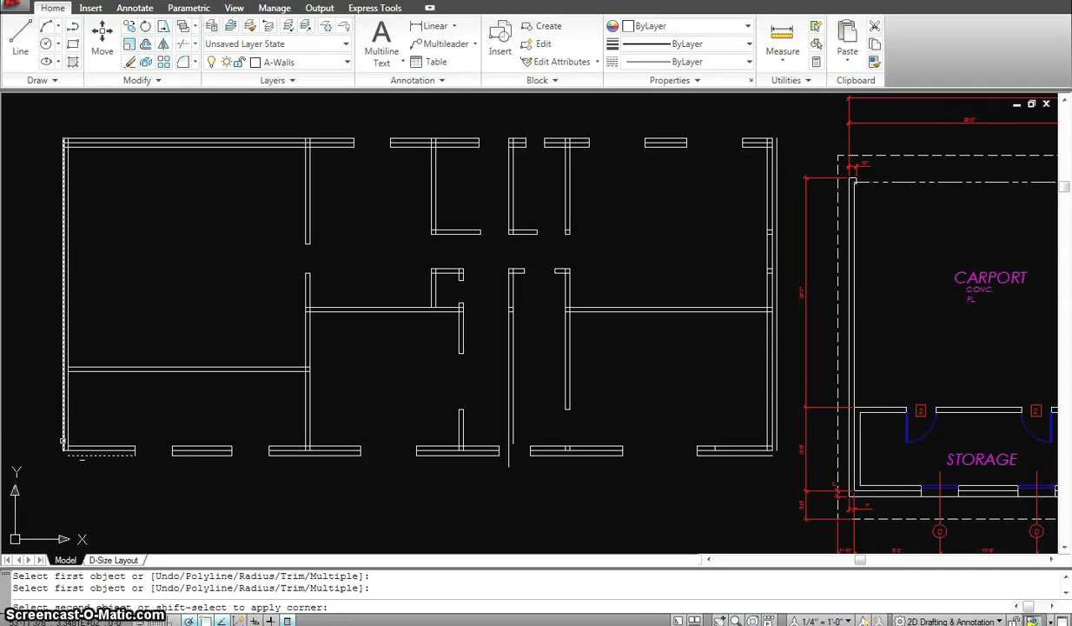
# Step: Fillet the outer line of the front wall with the carport's outer side wall line to close the exterior corner
pyautogui.click(64, 445)
pyautogui.scroll(3, 170, 460)
pyautogui.scroll(-2, 393, 482)
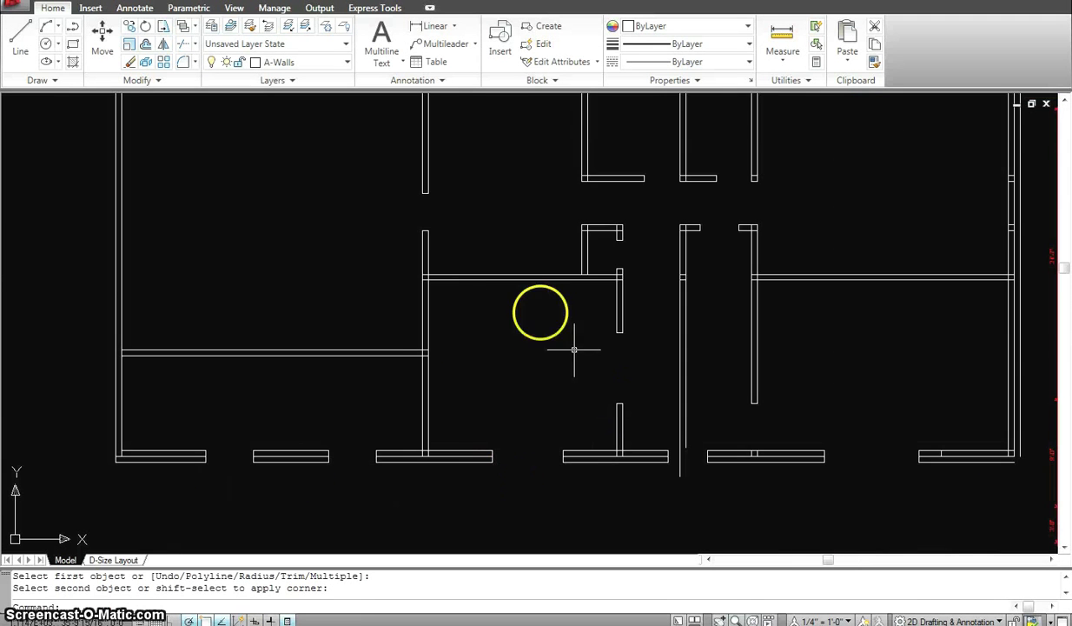
pyautogui.press('Escape')
# Step: Trim the overlapping lines where the carport–storage wall meets the wall between carport and kitchen to form a clean T-junction
pyautogui.scroll(3, 420, 330)
pyautogui.write('tr')
pyautogui.press('Return')
pyautogui.click(486, 425)
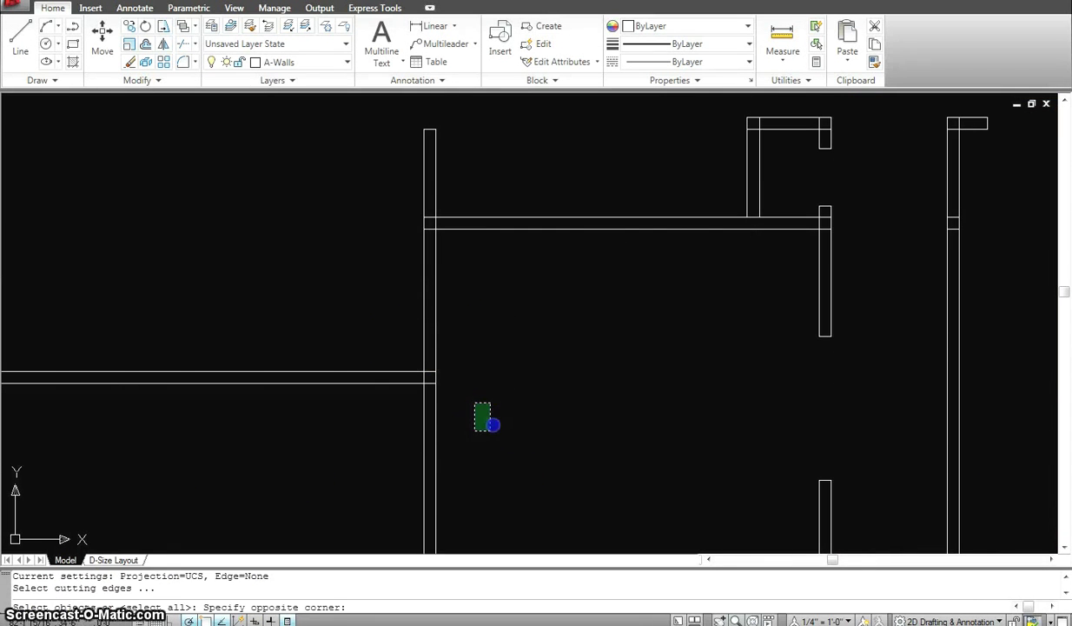
pyautogui.click(373, 323)
pyautogui.press('Return')
pyautogui.scroll(3, 438, 386)
pyautogui.click(424, 391)
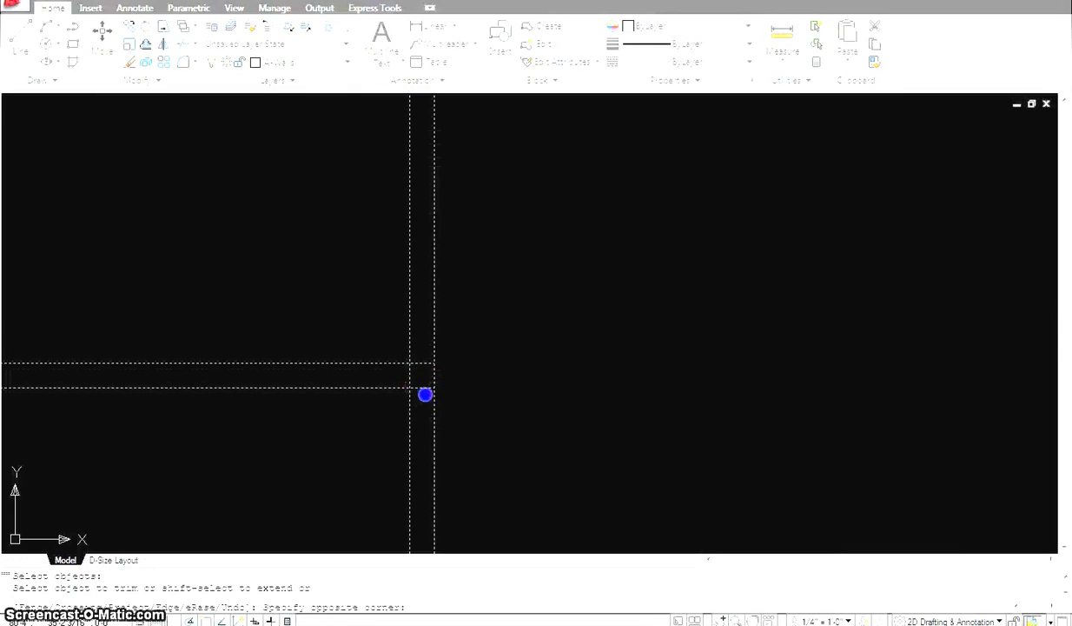
pyautogui.click(417, 353)
pyautogui.click(394, 372)
pyautogui.scroll(-2, 521, 335)
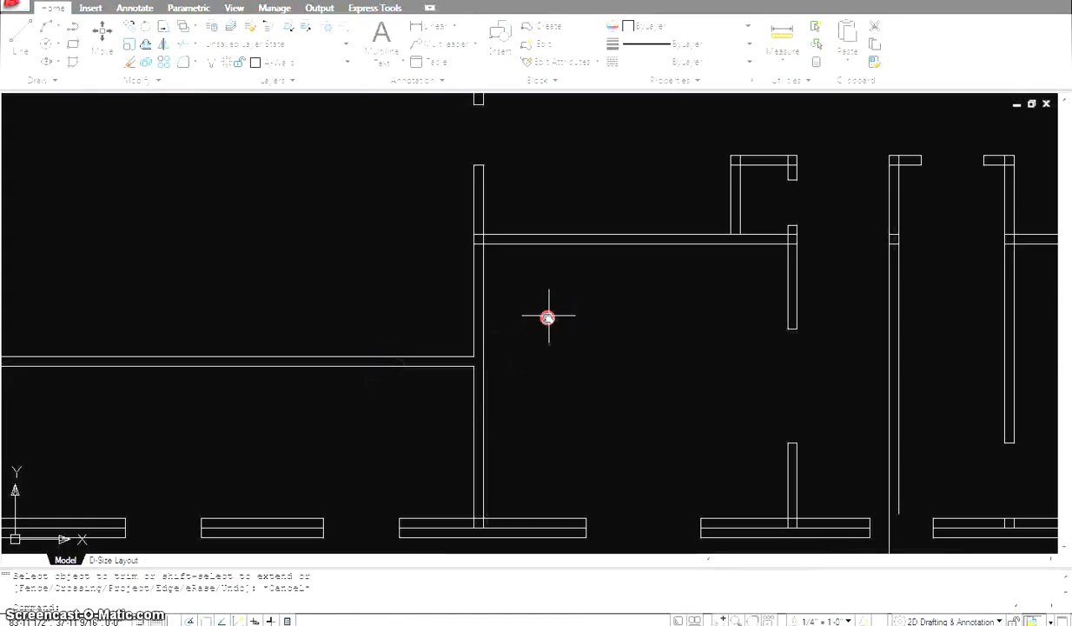
# Step: Trim the overlapping lines where the kitchen–dining wall meets the wall beside the carport to form a clean T-junction
pyautogui.moveTo(548, 314); pyautogui.dragTo(488, 394, button='middle')
pyautogui.rightClick(486, 441)
pyautogui.click(473, 385)
pyautogui.click(398, 318)
pyautogui.scroll(3, 419, 378)
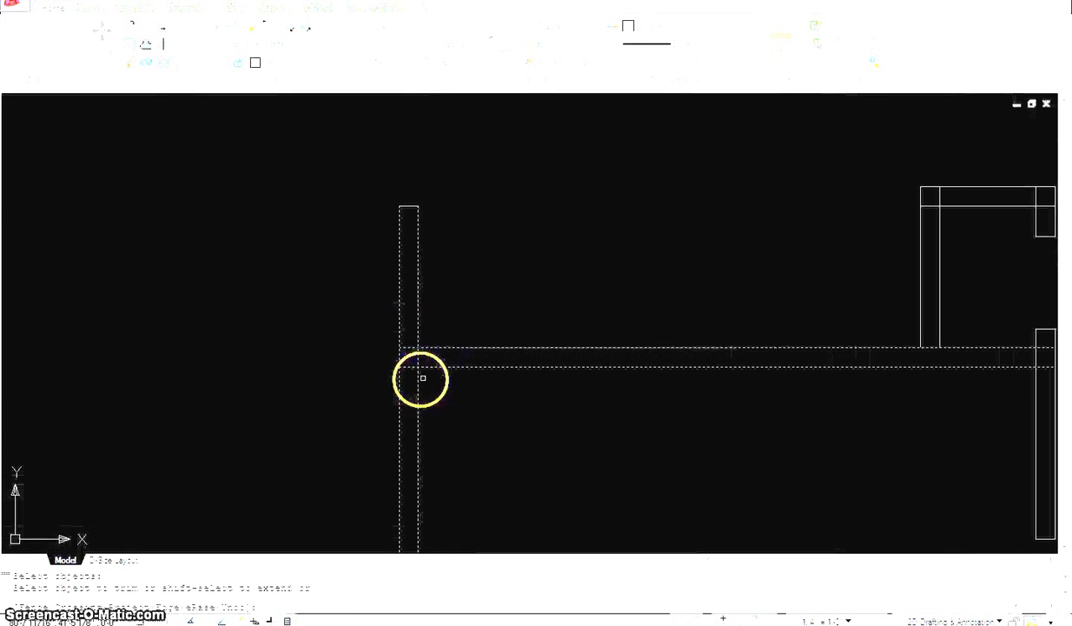
pyautogui.click(415, 338)
pyautogui.click(410, 331)
pyautogui.click(422, 354)
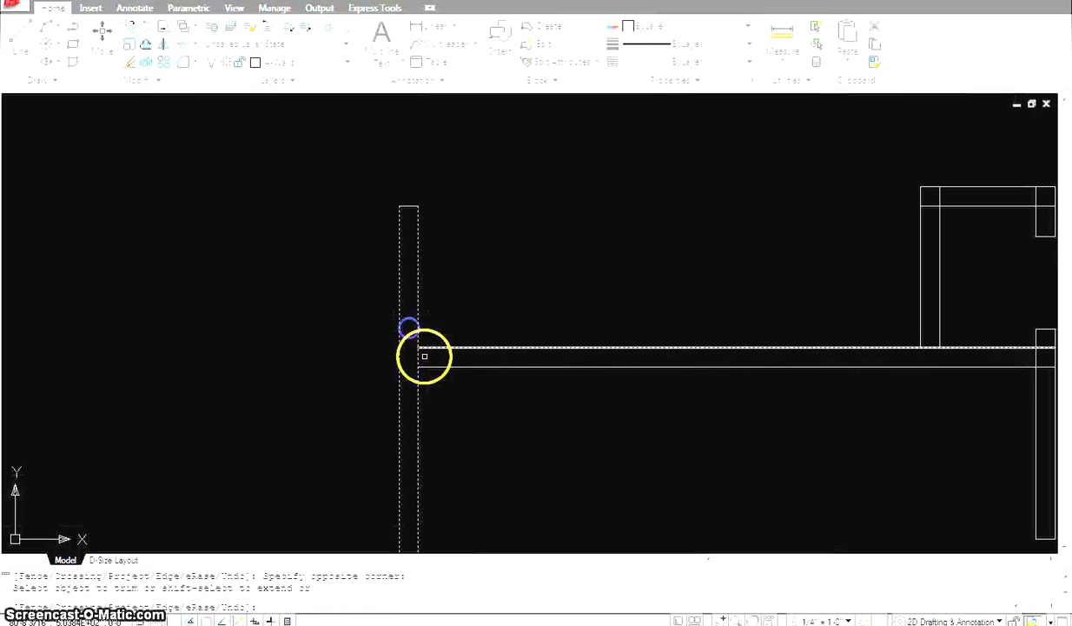
pyautogui.press('Escape')
# Step: Trim the overlapping line ends at both rear corners of the small hall closet
pyautogui.scroll(-2, 618, 319)
pyautogui.scroll(-2, 619, 319)
pyautogui.rightClick(599, 359)
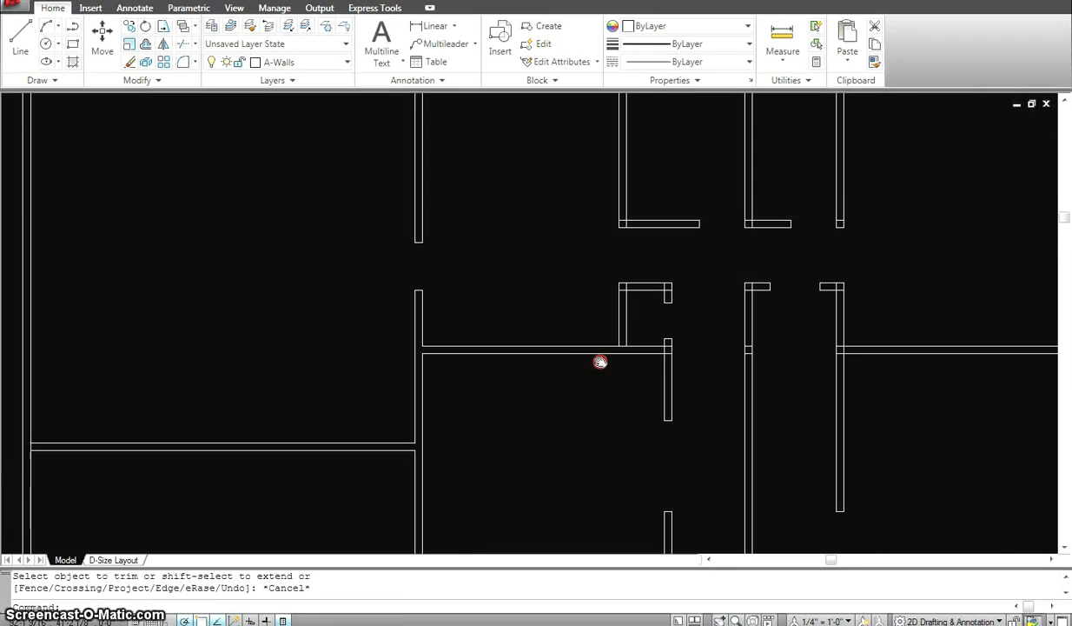
pyautogui.click(782, 403)
pyautogui.click(585, 249)
pyautogui.rightClick(585, 250)
pyautogui.scroll(3, 632, 270)
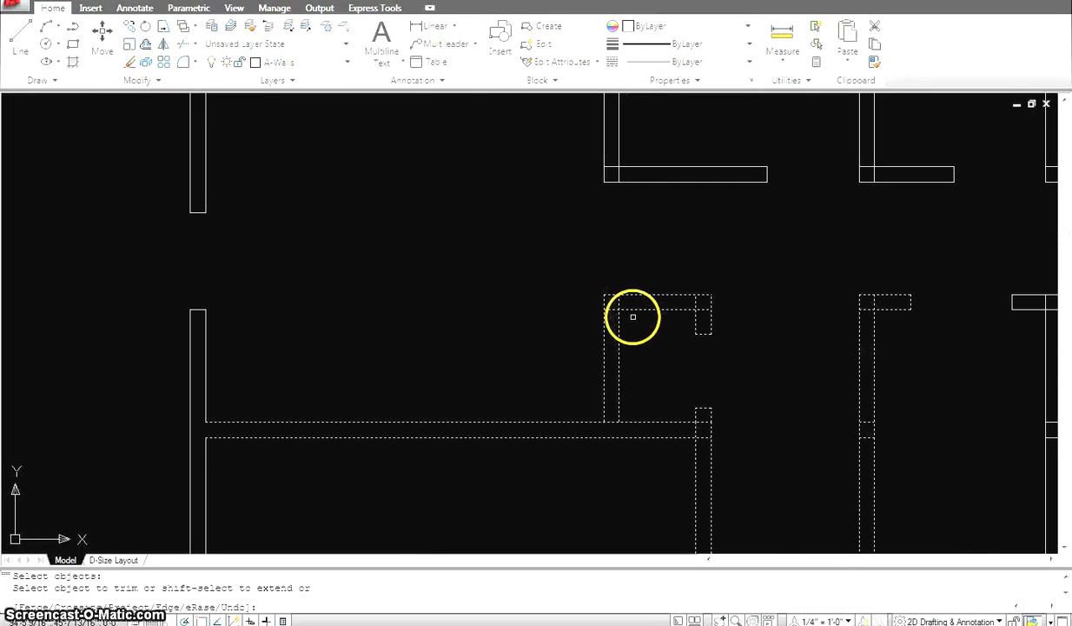
pyautogui.click(617, 306)
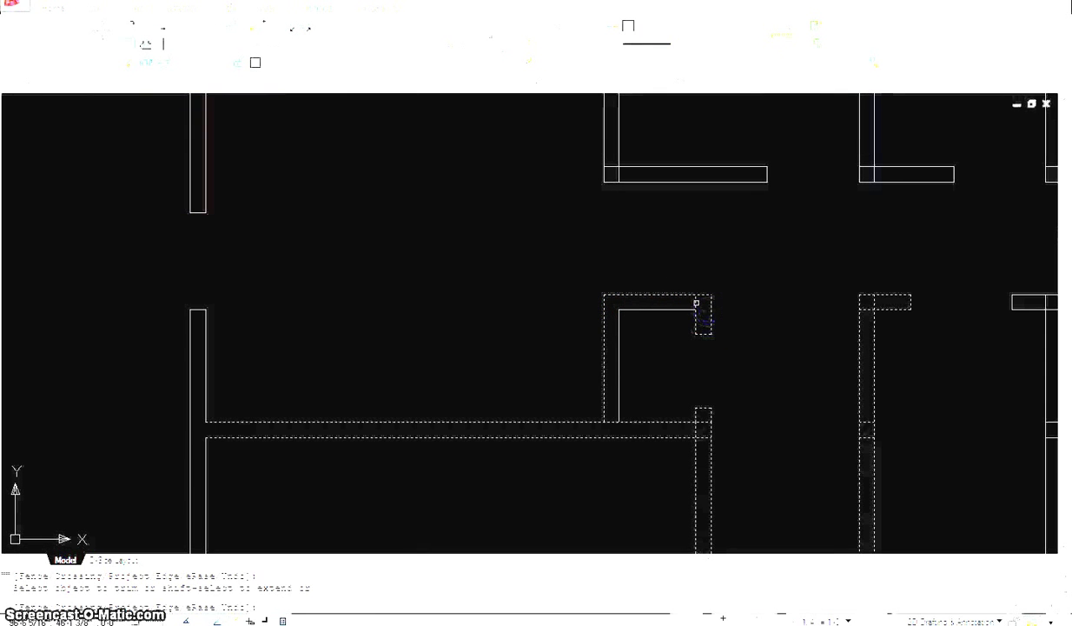
pyautogui.press('Escape')
# Step: Fillet the inner wall lines at the two facing corners of the hall opening beside the small closet
pyautogui.moveTo(857, 407); pyautogui.dragTo(571, 314, button='middle')
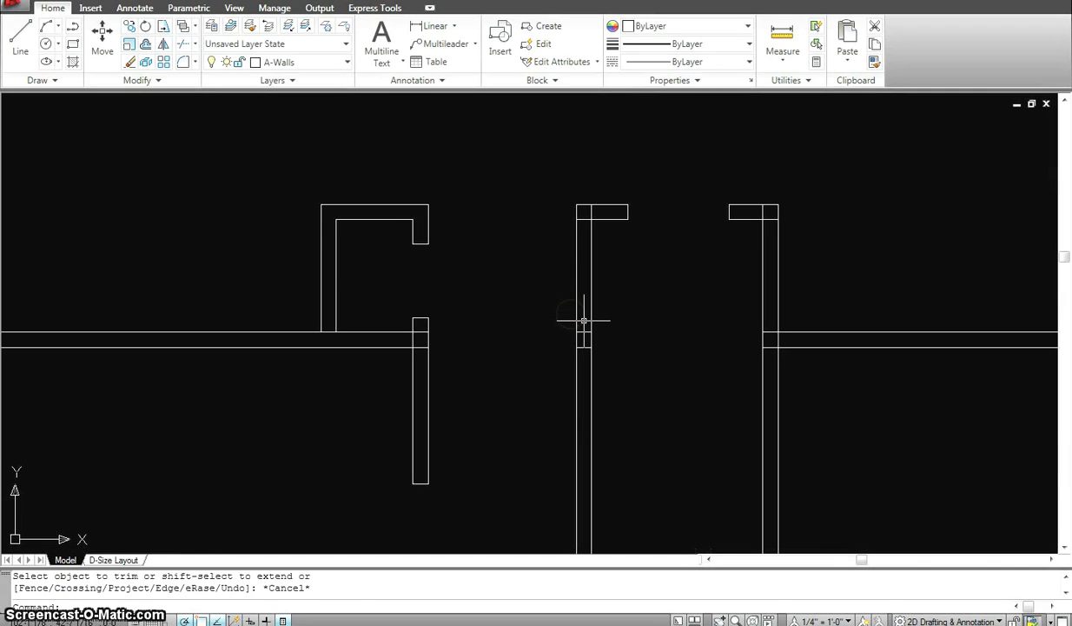
pyautogui.write('f')
pyautogui.press('Return')
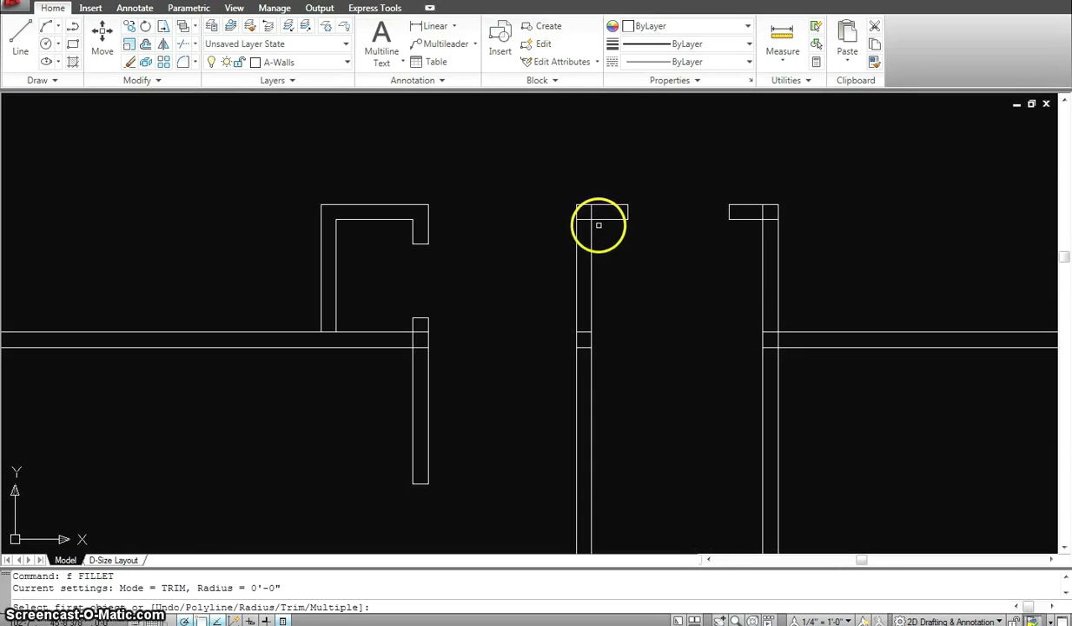
pyautogui.click(604, 219)
pyautogui.click(592, 236)
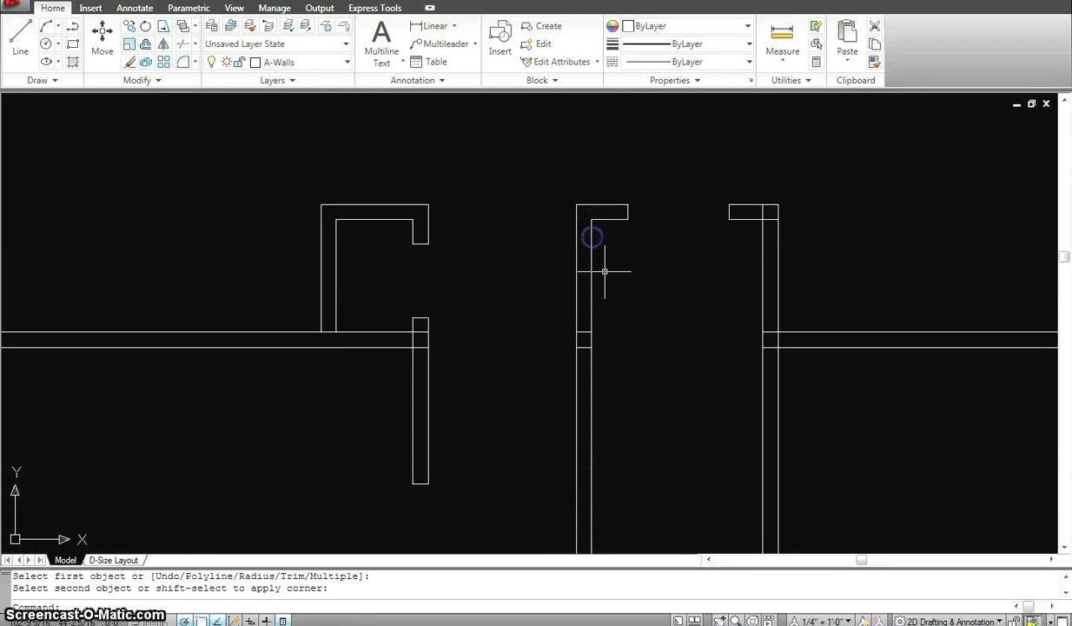
pyautogui.rightClick(761, 251)
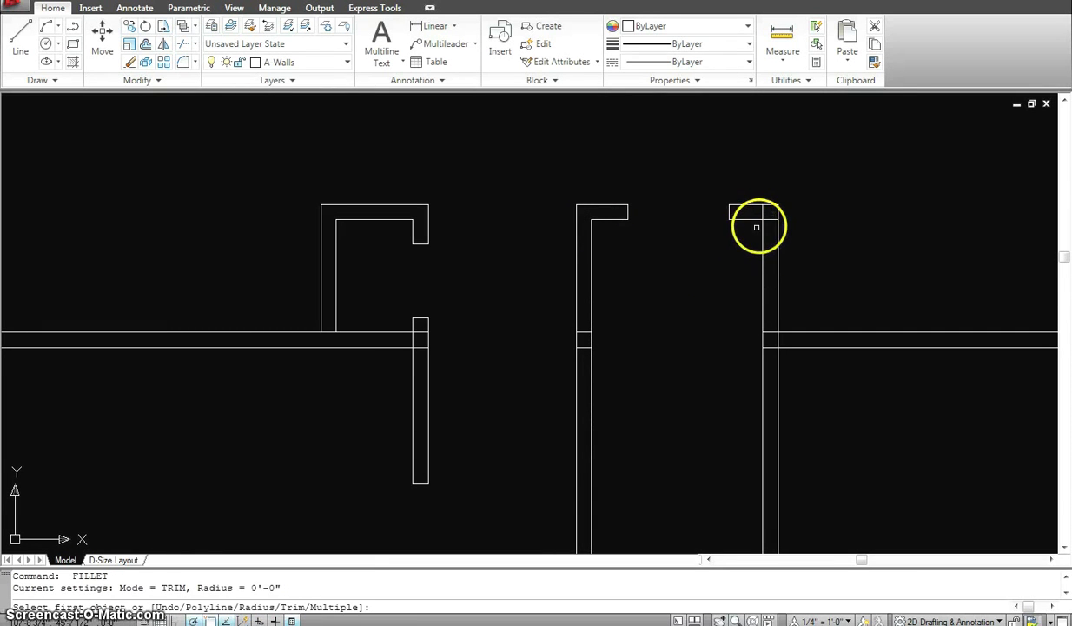
pyautogui.click(762, 232)
pyautogui.click(753, 221)
pyautogui.scroll(-3, 690, 235)
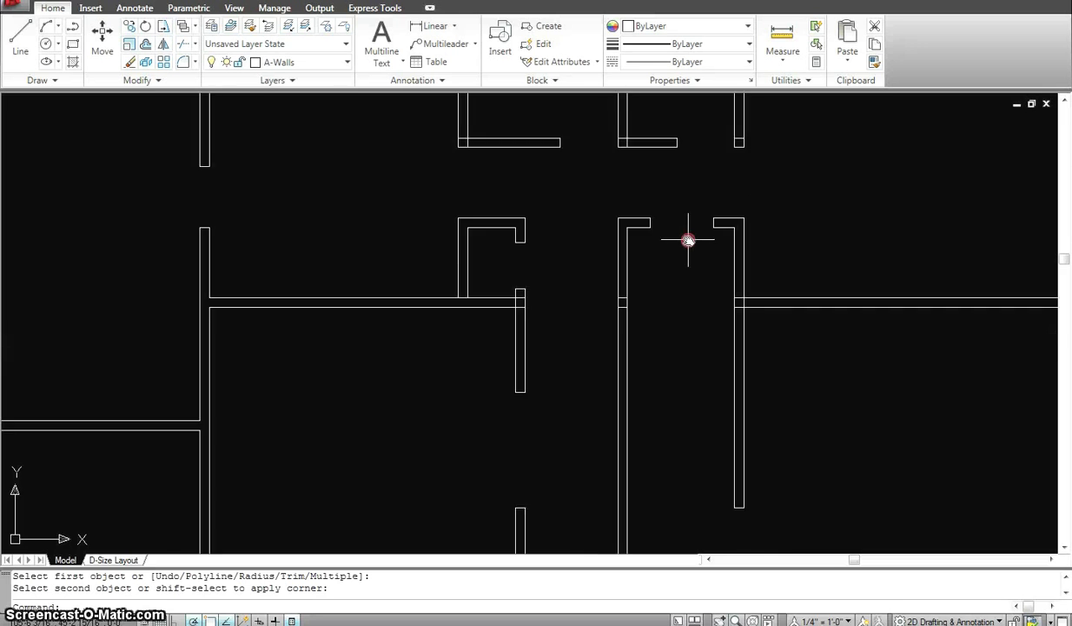
# Step: Trim the overlapping lines where the long horizontal wall meets the short wall below the closet opening to form a clean T-junction
pyautogui.moveTo(689, 234); pyautogui.dragTo(666, 347, button='middle')
pyautogui.scroll(1, 519, 418)
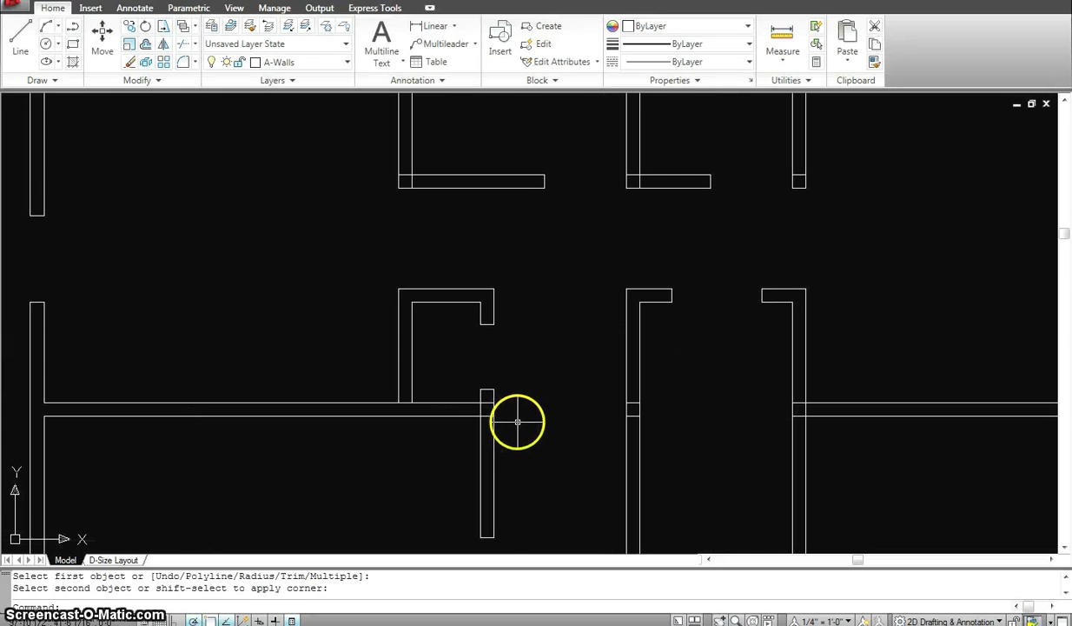
pyautogui.press('Escape')
pyautogui.write('tr')
pyautogui.press('Return')
pyautogui.press('Return')
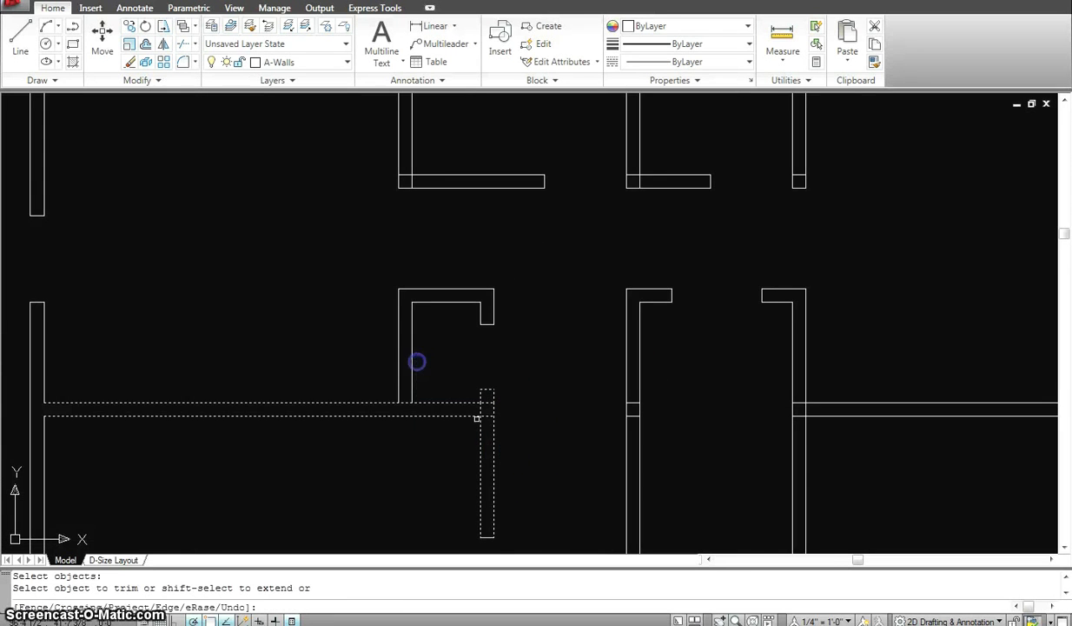
pyautogui.scroll(3, 492, 421)
pyautogui.click(479, 345)
pyautogui.click(479, 385)
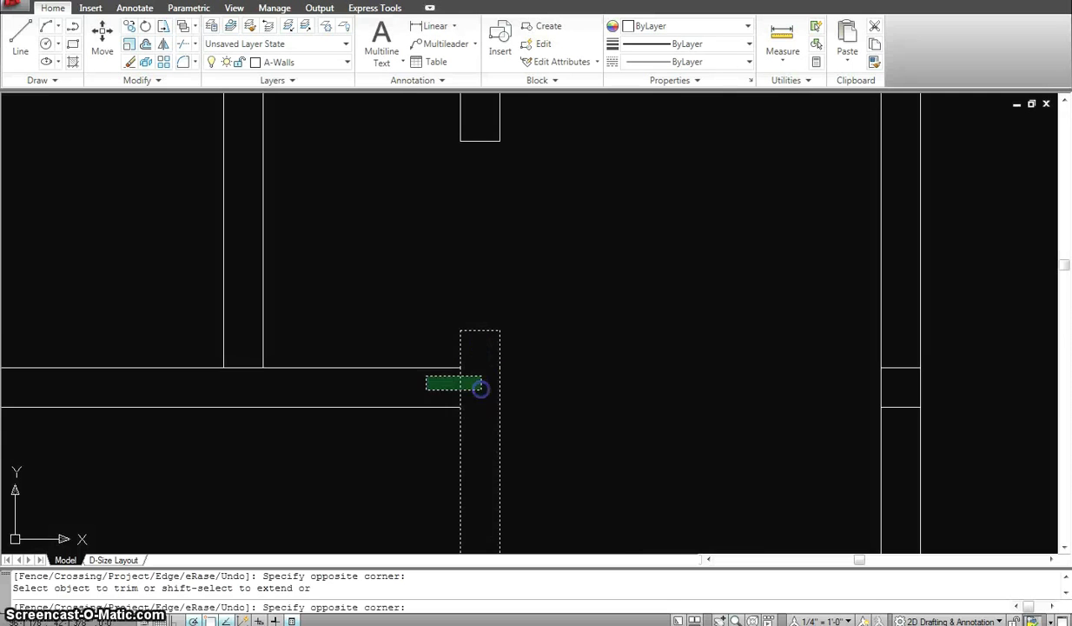
pyautogui.click(428, 375)
pyautogui.press('Escape')
# Step: Fillet the inner lines at the front corners of the two L-shaped partitions that run down from the rear wall
pyautogui.scroll(-3, 591, 304)
pyautogui.moveTo(611, 281)
pyautogui.mouseDown(button='middle')
pyautogui.moveTo(567, 392)
pyautogui.moveTo(609, 409)
pyautogui.mouseUp(button='middle')
pyautogui.press('Escape')
pyautogui.press('Escape')
pyautogui.write('f')
pyautogui.press('Return')
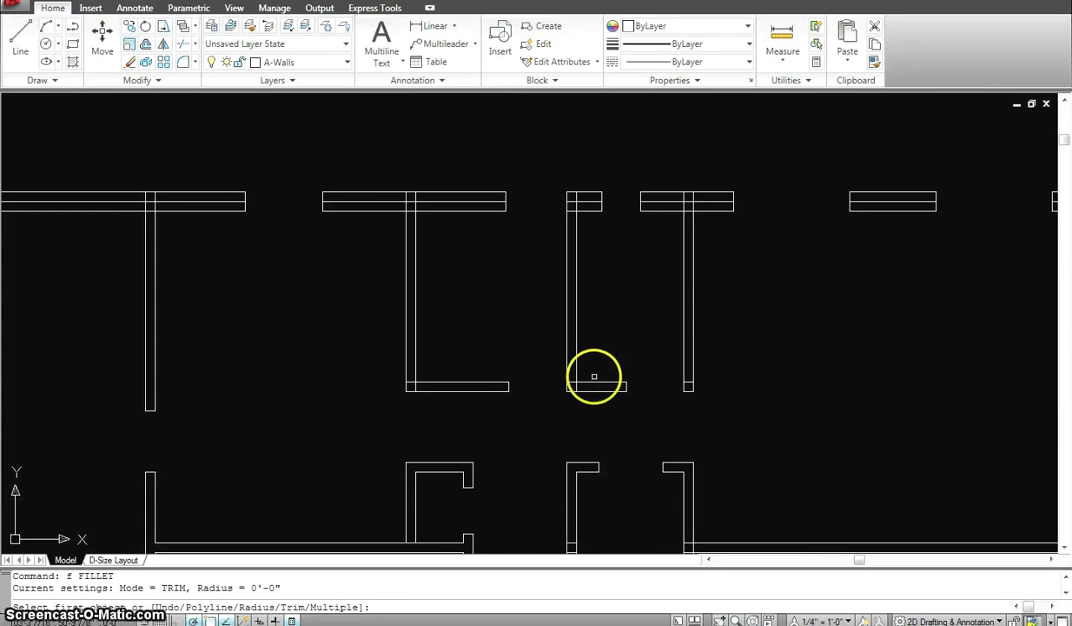
pyautogui.click(595, 382)
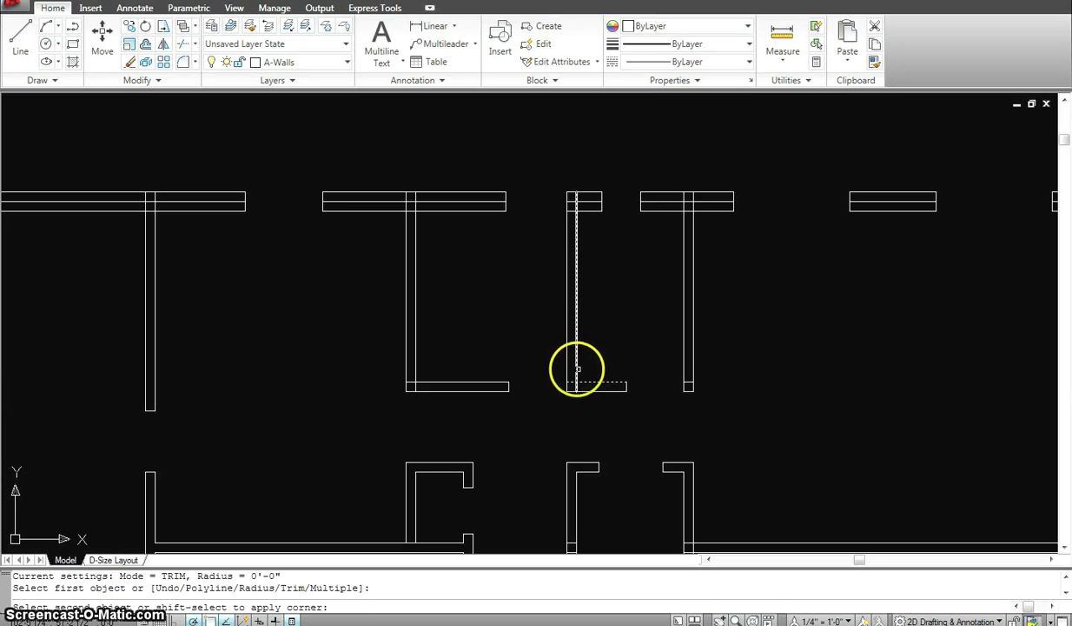
pyautogui.click(578, 369)
pyautogui.press('Escape')
pyautogui.press('Return')
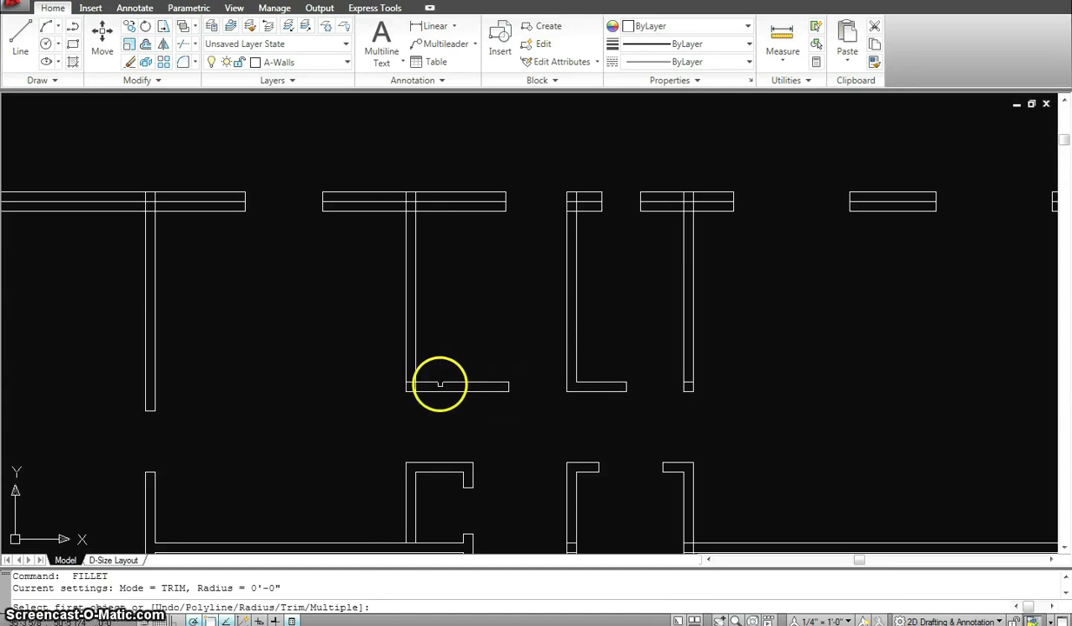
pyautogui.click(440, 382)
pyautogui.press('Escape')
# Step: Trim the first L-shaped partition's lines between the rear wall's inner face and its middle line
pyautogui.click(412, 210)
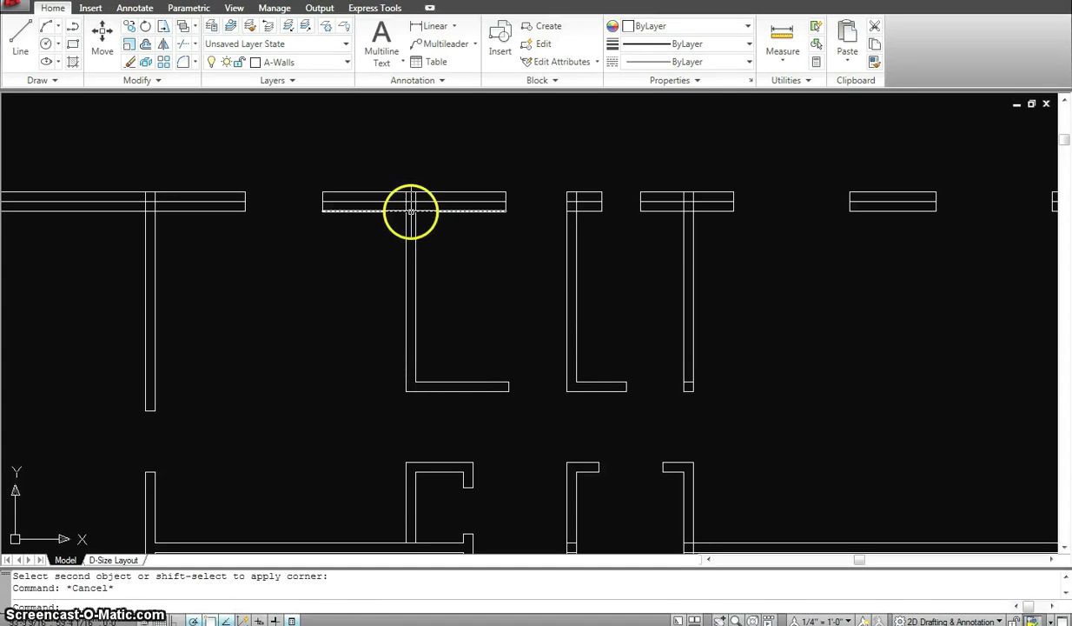
pyautogui.click(441, 236)
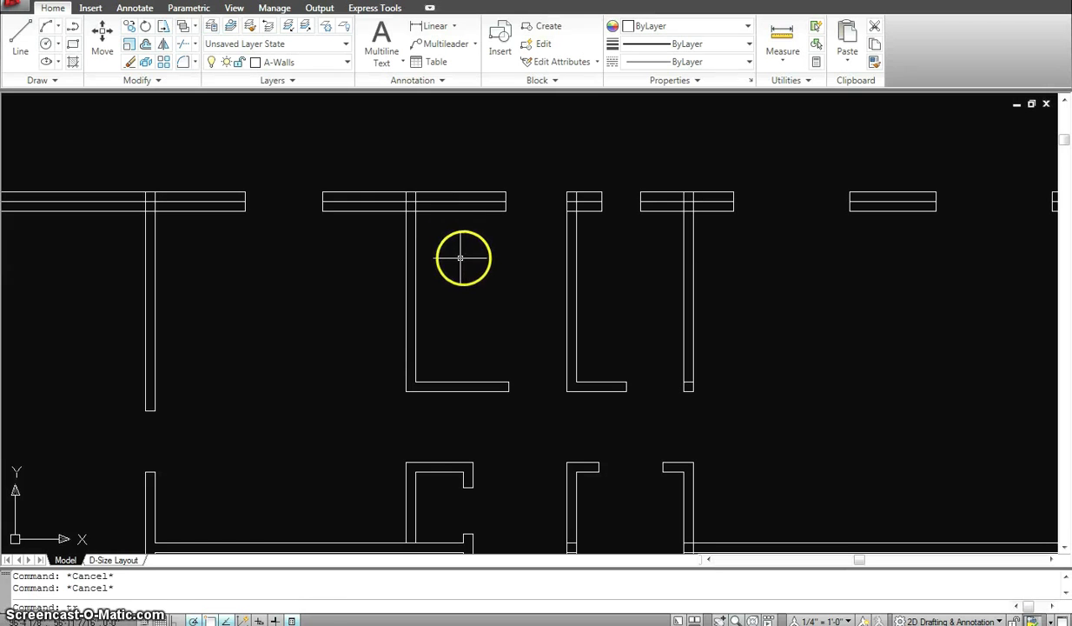
pyautogui.write('tr')
pyautogui.press('Return')
pyautogui.click(462, 256)
pyautogui.click(382, 185)
pyautogui.press('Return')
pyautogui.scroll(3, 425, 208)
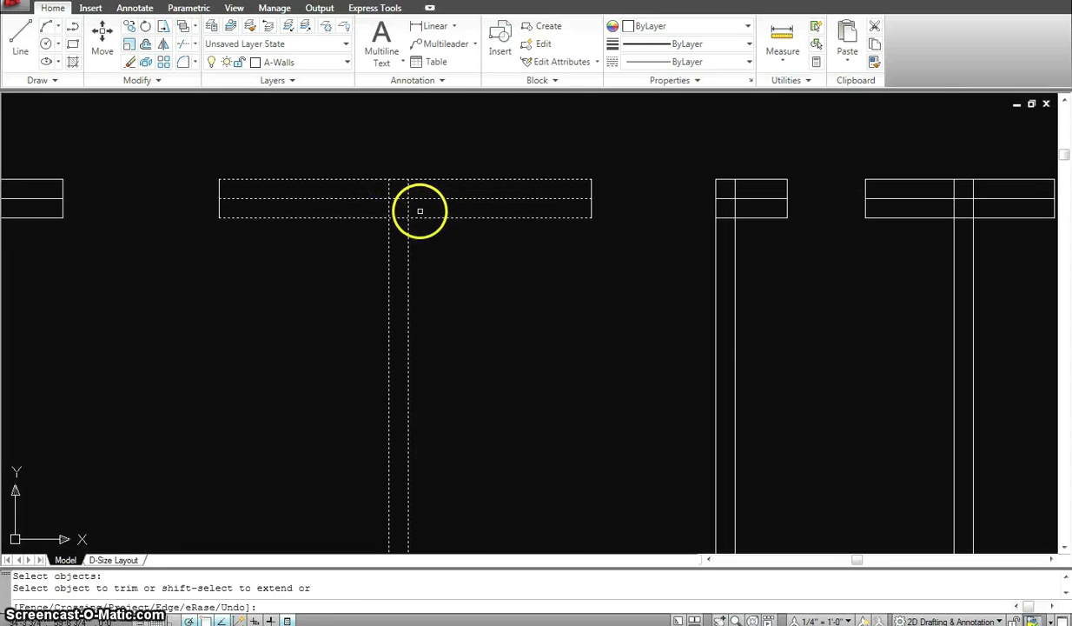
pyautogui.click(422, 209)
pyautogui.press('Escape')
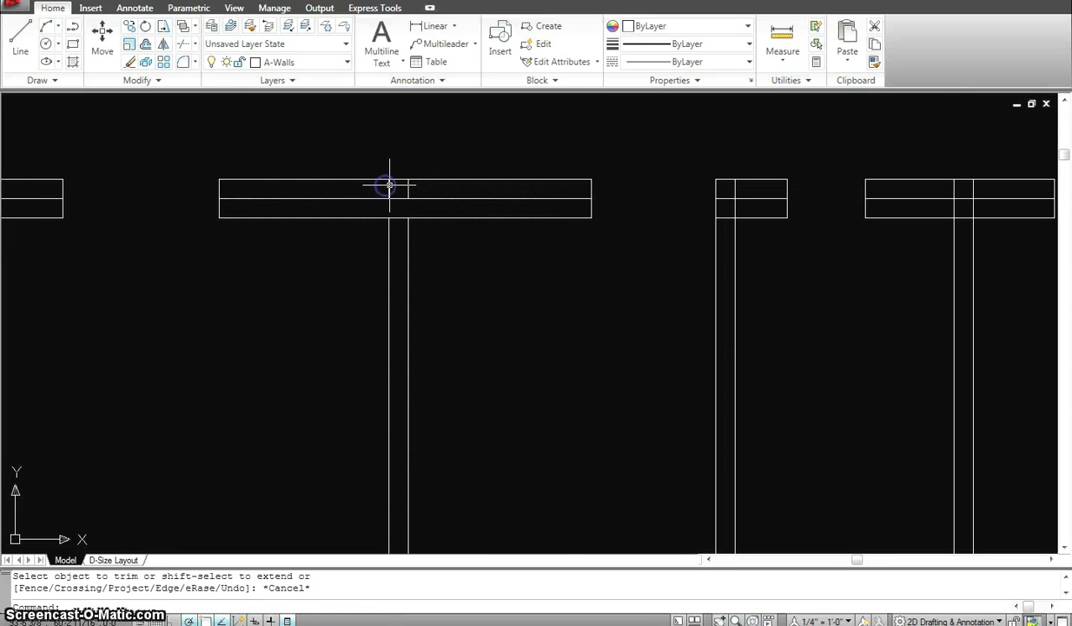
# Step: Erase the two leftover line stubs inside the rear wall above the first L-shaped partition
pyautogui.write('e')
pyautogui.press('Return')
pyautogui.click(356, 139)
pyautogui.click(415, 233)
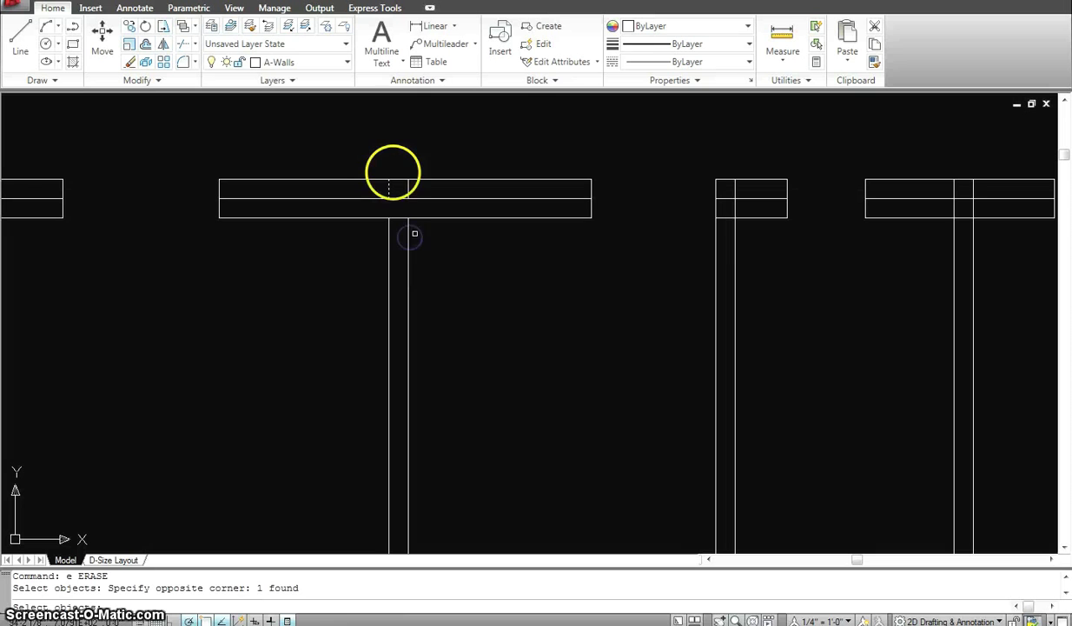
pyautogui.click(372, 168)
pyautogui.click(475, 272)
pyautogui.scroll(-5, 694, 333)
pyautogui.scroll(3, 665, 300)
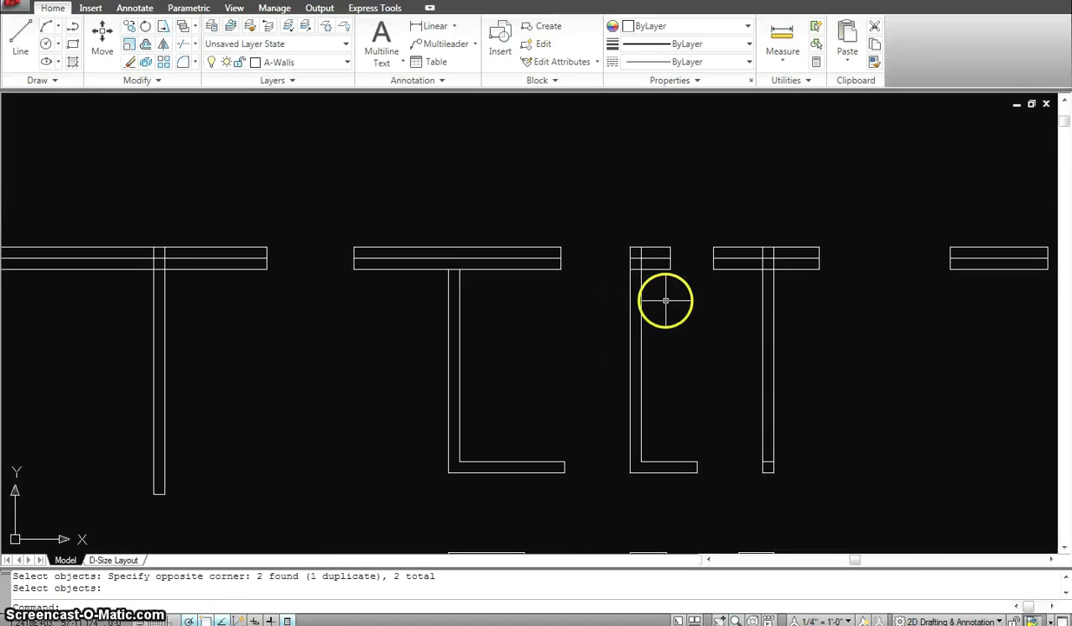
pyautogui.press('Return')
# Step: Shorten the second L-shaped partition's inner line so it ends at the rear wall's inner face
pyautogui.click(641, 279)
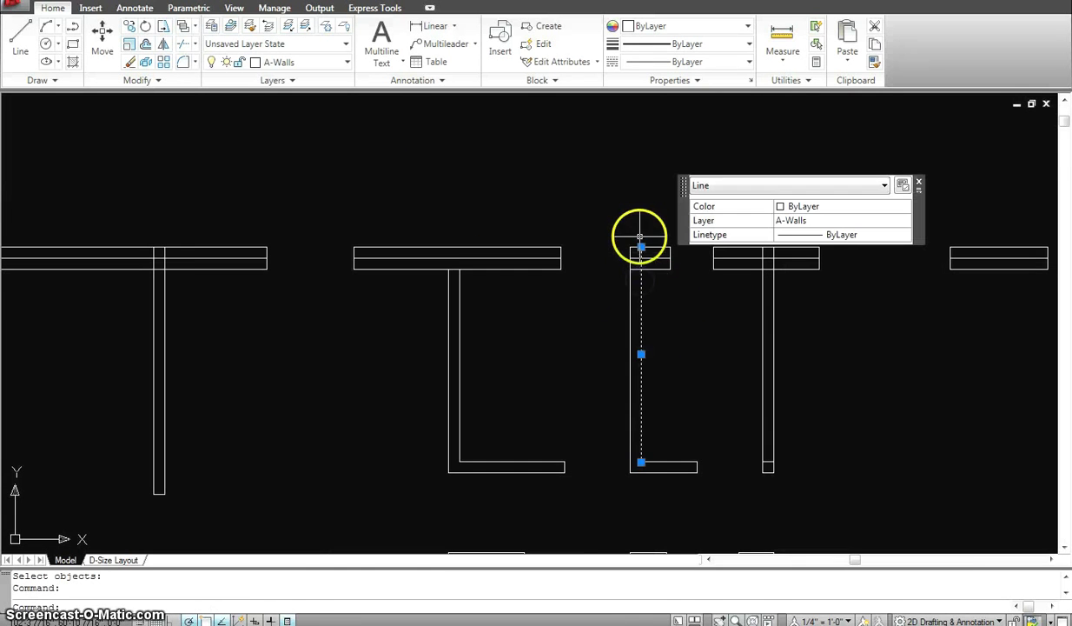
pyautogui.click(640, 246)
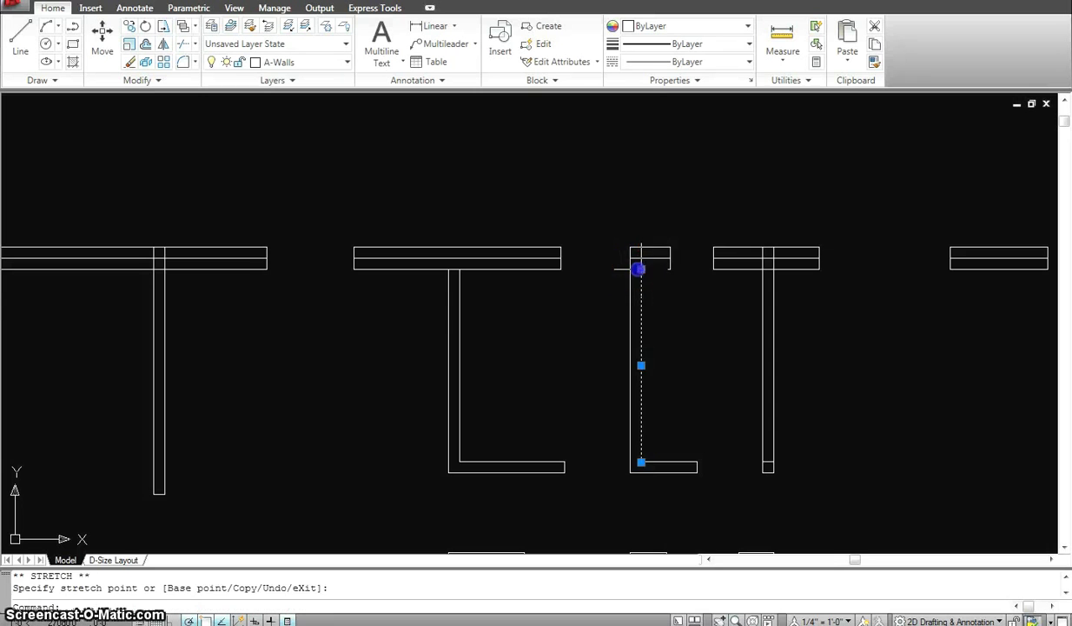
pyautogui.press('Escape')
pyautogui.moveTo(813, 302); pyautogui.dragTo(722, 312, button='middle')
pyautogui.press('Escape')
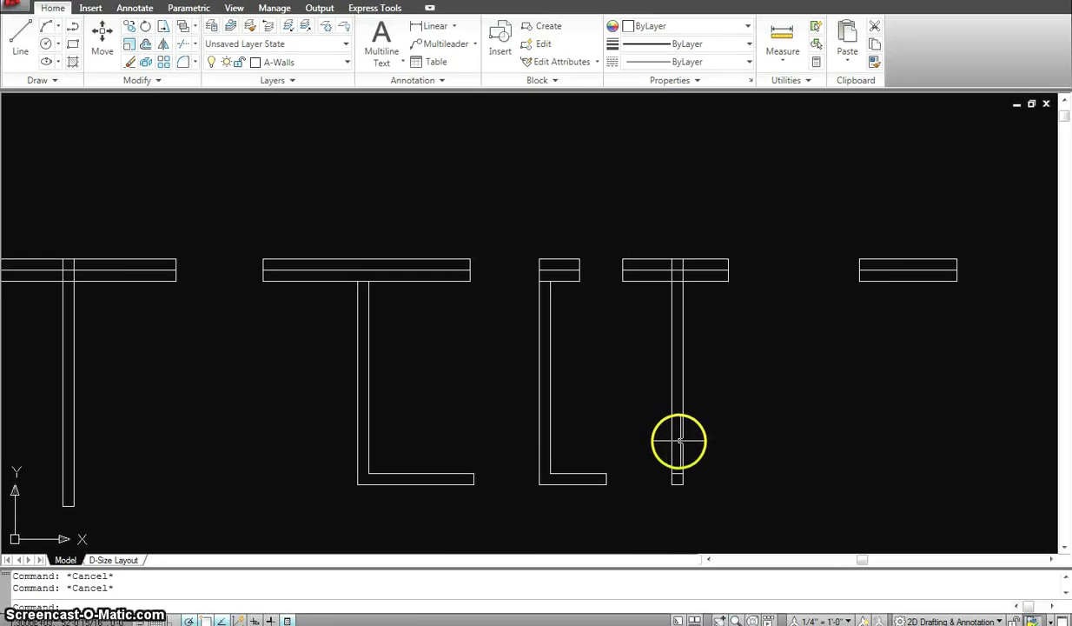
# Step: Erase the short extra cross line near the front end of the straight partition beside the second L-shaped one
pyautogui.click(678, 441)
pyautogui.click(668, 472)
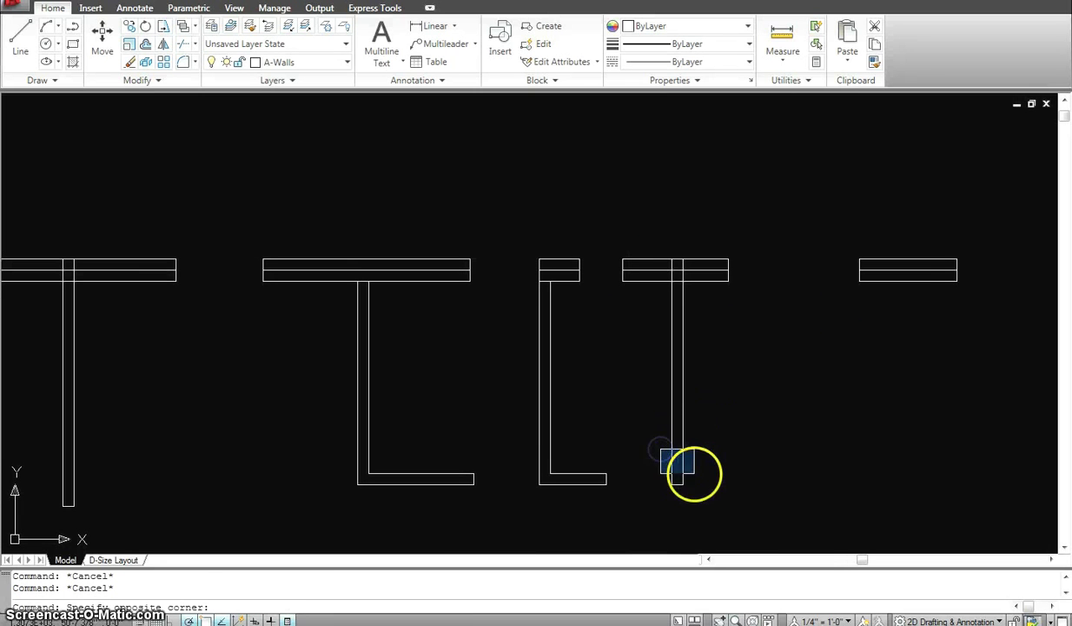
pyautogui.click(698, 477)
pyautogui.press('Delete')
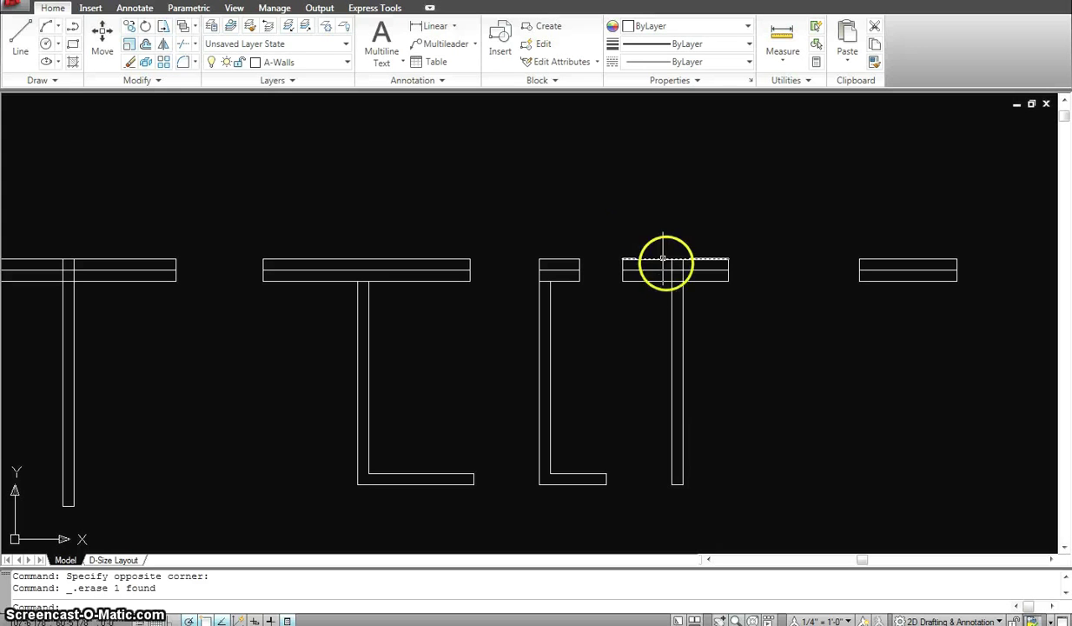
# Step: Trim the straight partition's lines between the rear wall's inner face and its middle line, undoing a wrong crossing trim on the way
pyautogui.write('tr')
pyautogui.press('Return')
pyautogui.click(730, 316)
pyautogui.click(647, 241)
pyautogui.press('Return')
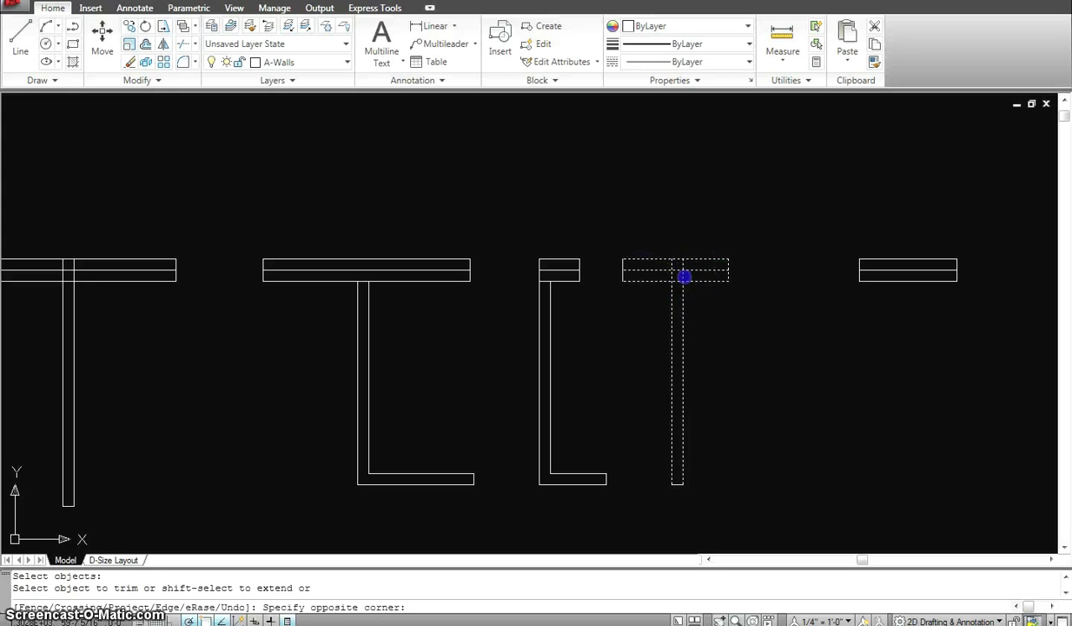
pyautogui.click(640, 266)
pyautogui.click(696, 279)
pyautogui.hotkey('ctrl', 'z')
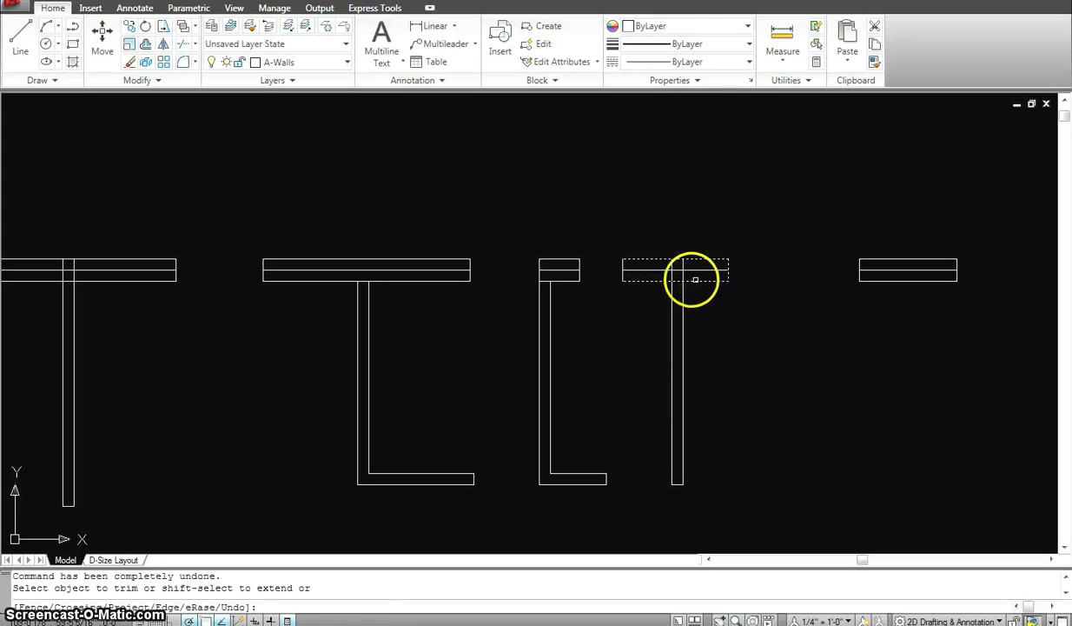
pyautogui.click(663, 270)
pyautogui.press('Escape')
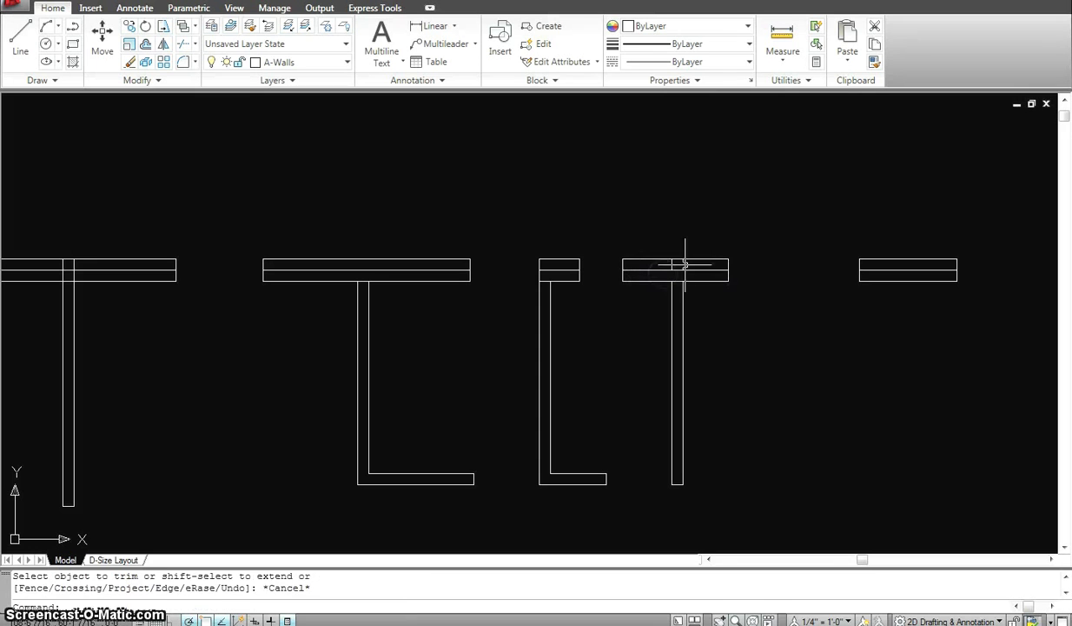
# Step: Erase the two leftover line stubs inside the rear wall above the straight partition
pyautogui.write('e')
pyautogui.press('Return')
pyautogui.click(637, 219)
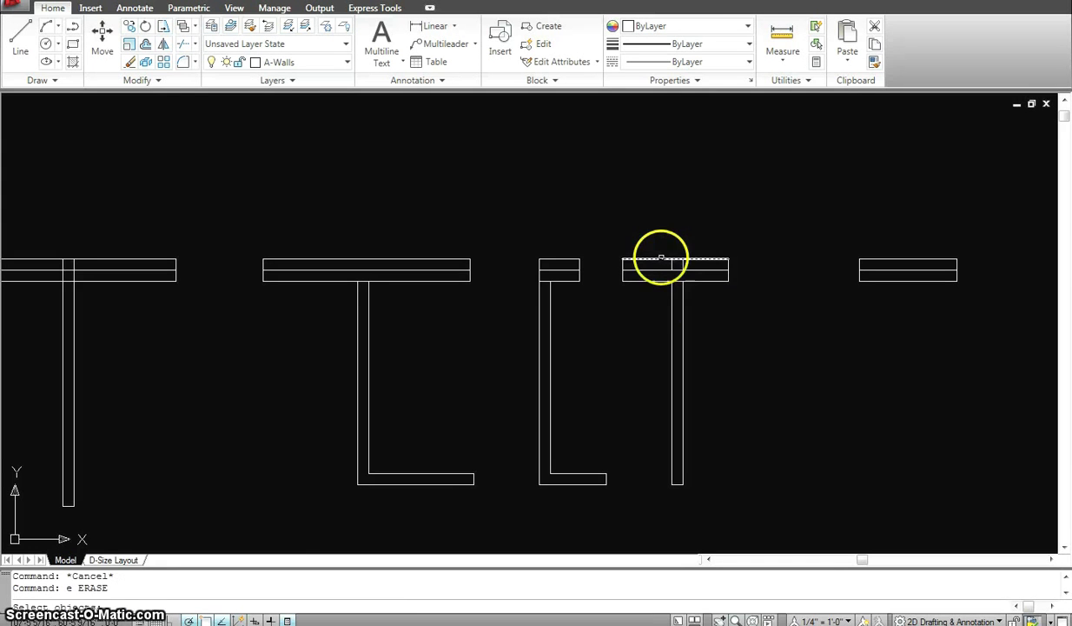
pyautogui.moveTo(648, 235); pyautogui.dragTo(705, 301)
pyautogui.click(705, 300)
pyautogui.scroll(-2, 708, 306)
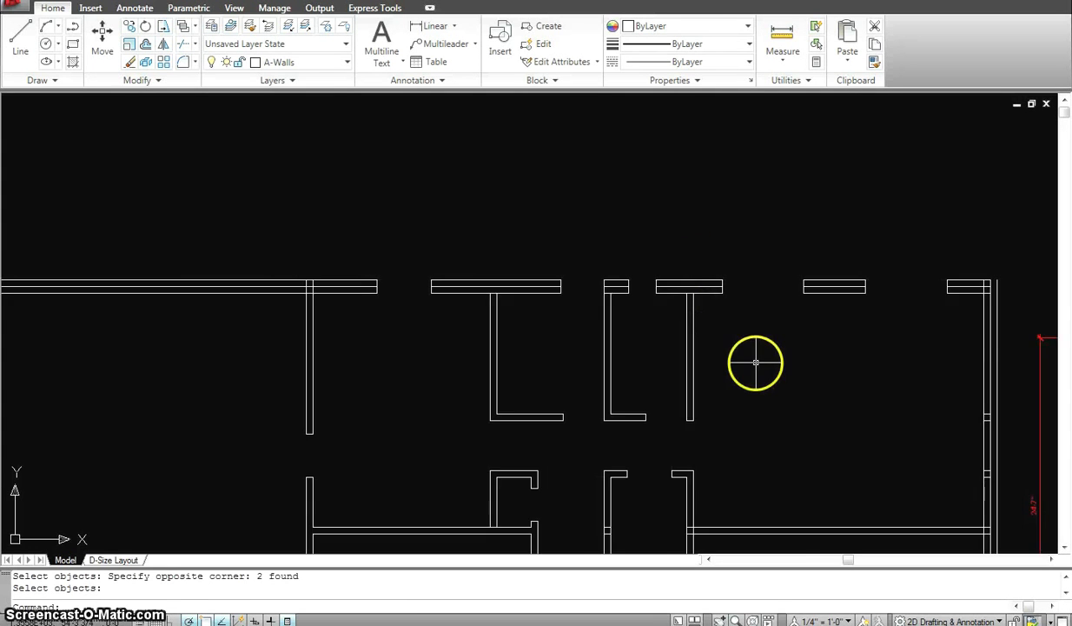
# Step: Trim the rear wall's inner face line across the second L-shaped partition to open the corner between them
pyautogui.scroll(3, 644, 335)
pyautogui.press('Escape')
pyautogui.write('tr')
pyautogui.press('Return')
pyautogui.click(705, 318)
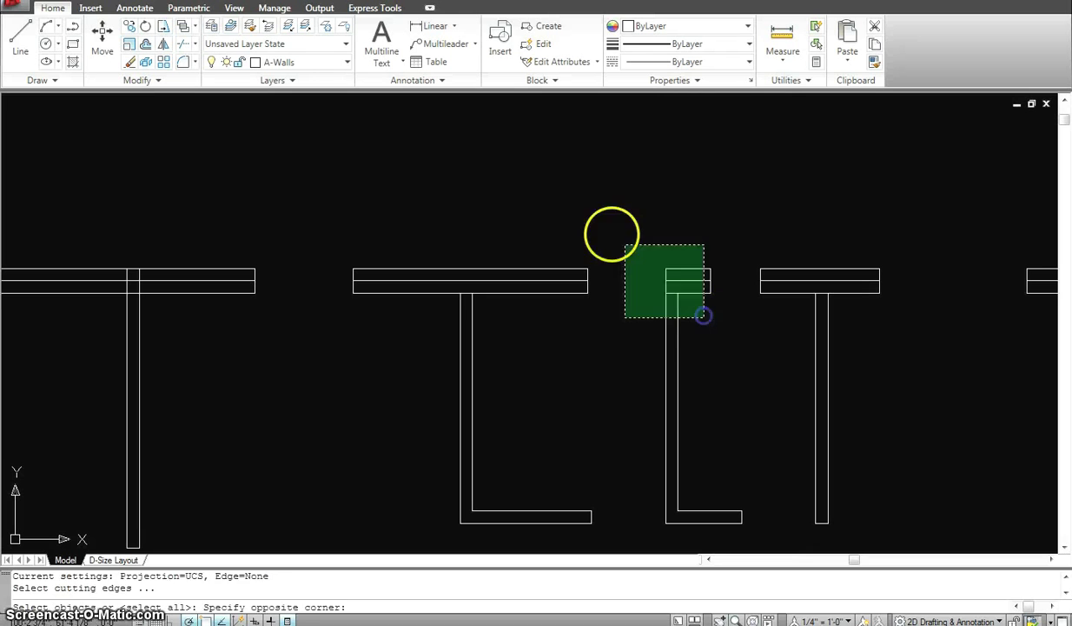
pyautogui.click(611, 237)
pyautogui.press('Return')
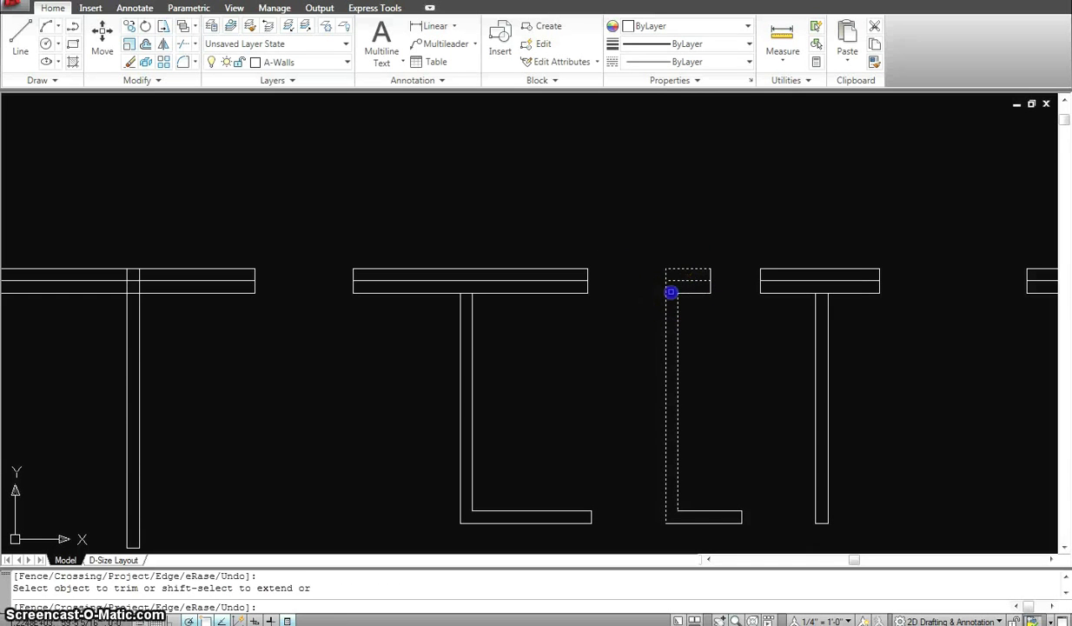
pyautogui.press('Return')
# Step: Trim the rear wall's inner face line across the other three partitions to open clean T-junctions
pyautogui.press('Return')
pyautogui.click(872, 344)
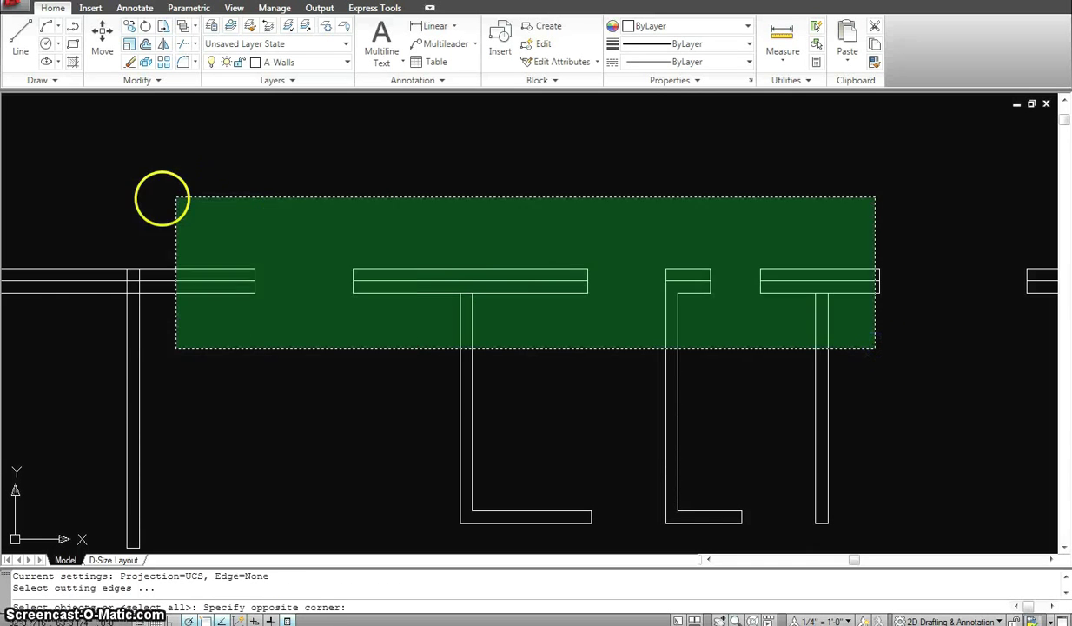
pyautogui.click(106, 201)
pyautogui.press('Return')
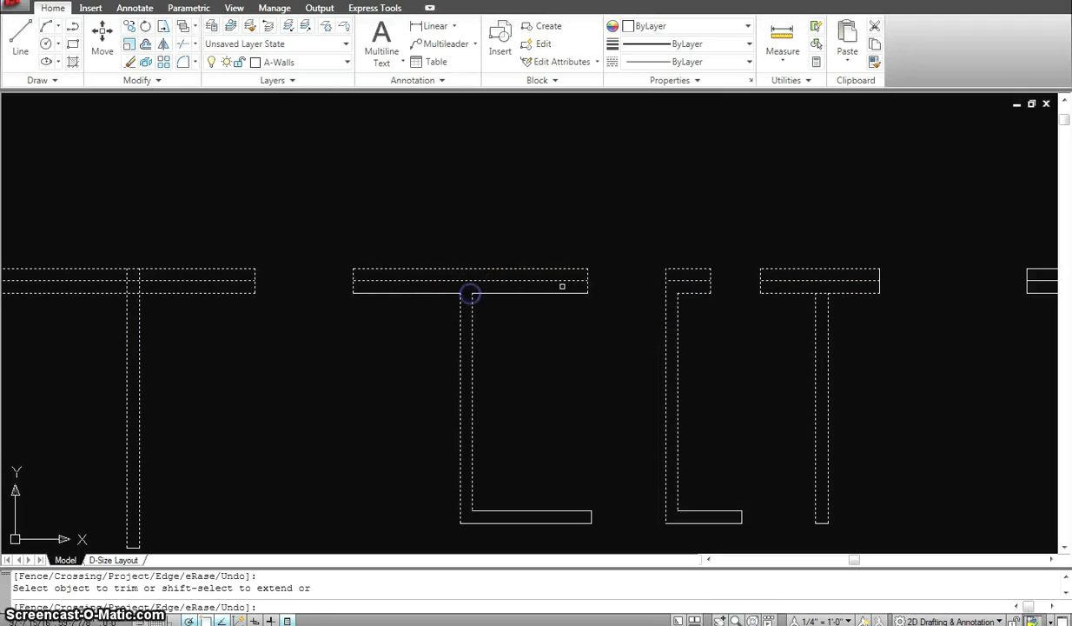
pyautogui.click(839, 295)
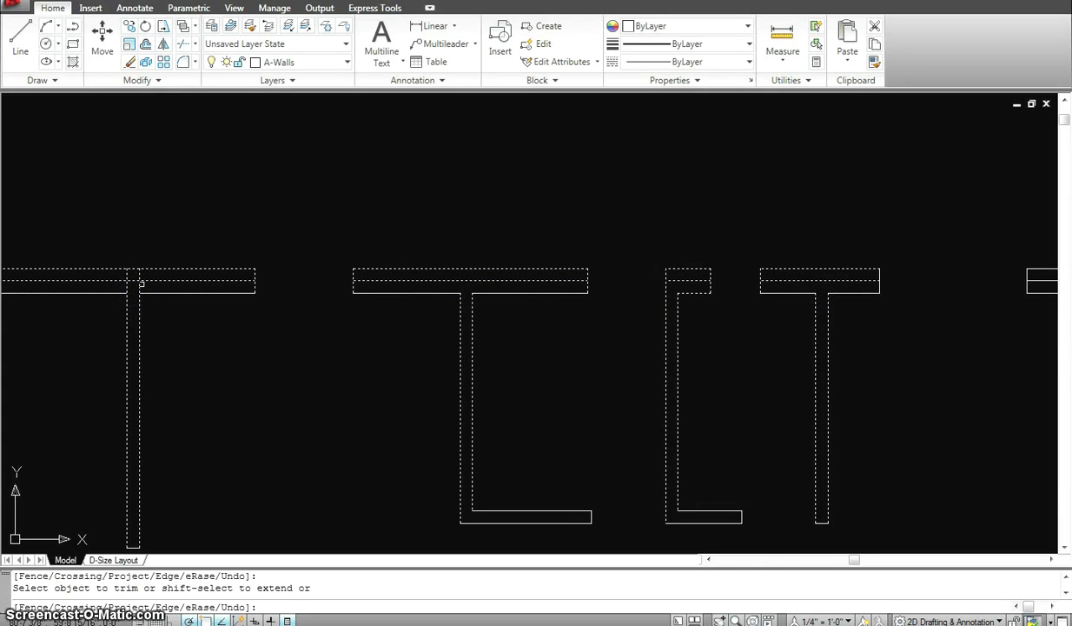
pyautogui.click(124, 283)
pyautogui.press('Escape')
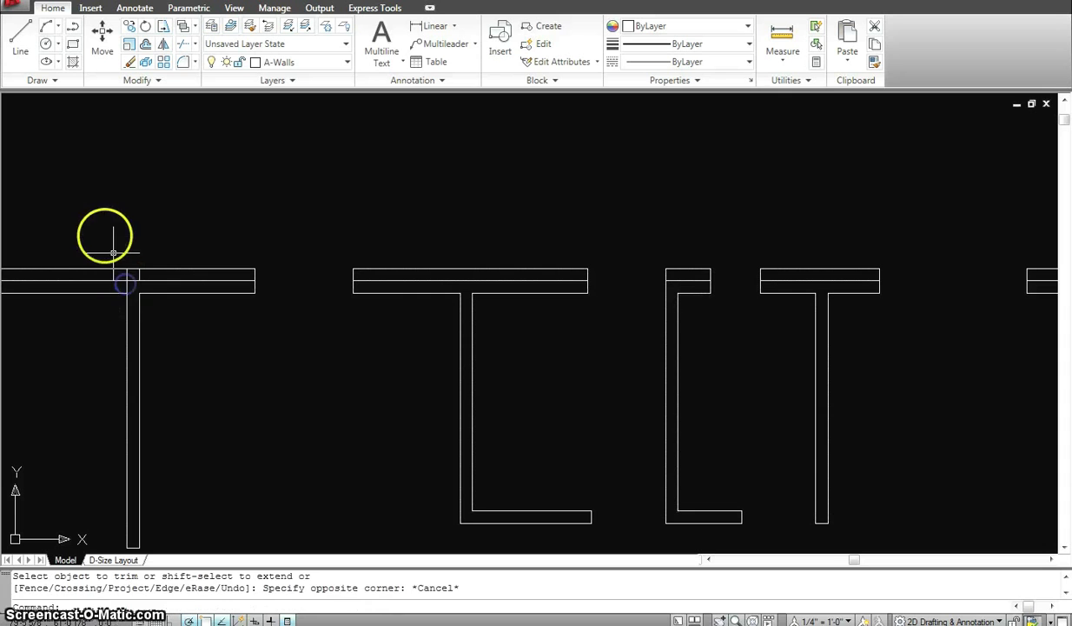
# Step: Trim the long partition's remaining line ends between the rear wall's middle line and inner face
pyautogui.press('Return')
pyautogui.click(175, 304)
pyautogui.click(116, 253)
pyautogui.press('Return')
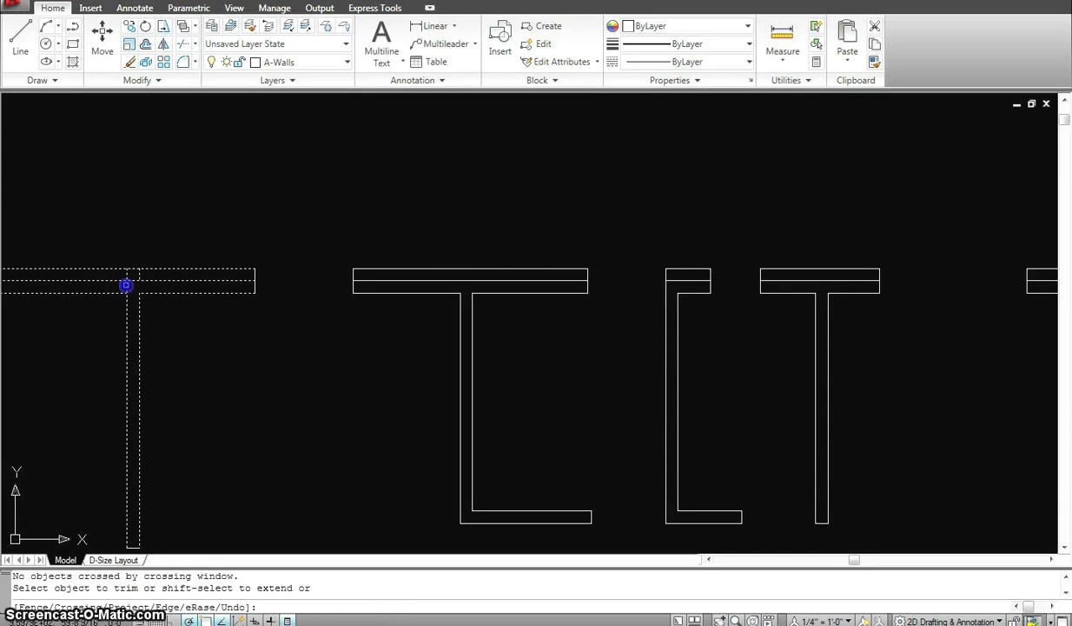
pyautogui.press('Escape')
# Step: Erase the two leftover line stubs inside the rear wall above the long left partition
pyautogui.click(98, 230)
pyautogui.click(173, 317)
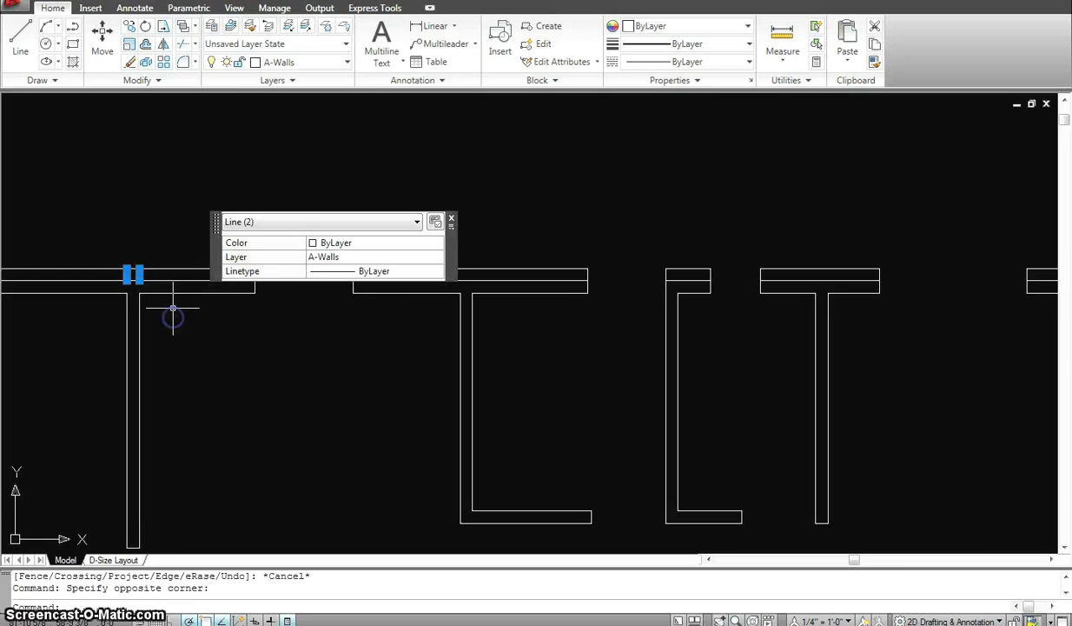
pyautogui.press('Delete')
# Step: Fillet the right side wall's outer face line with the rear wall's outer face line to close the corner
pyautogui.scroll(-3, 412, 508)
pyautogui.scroll(-1, 512, 382)
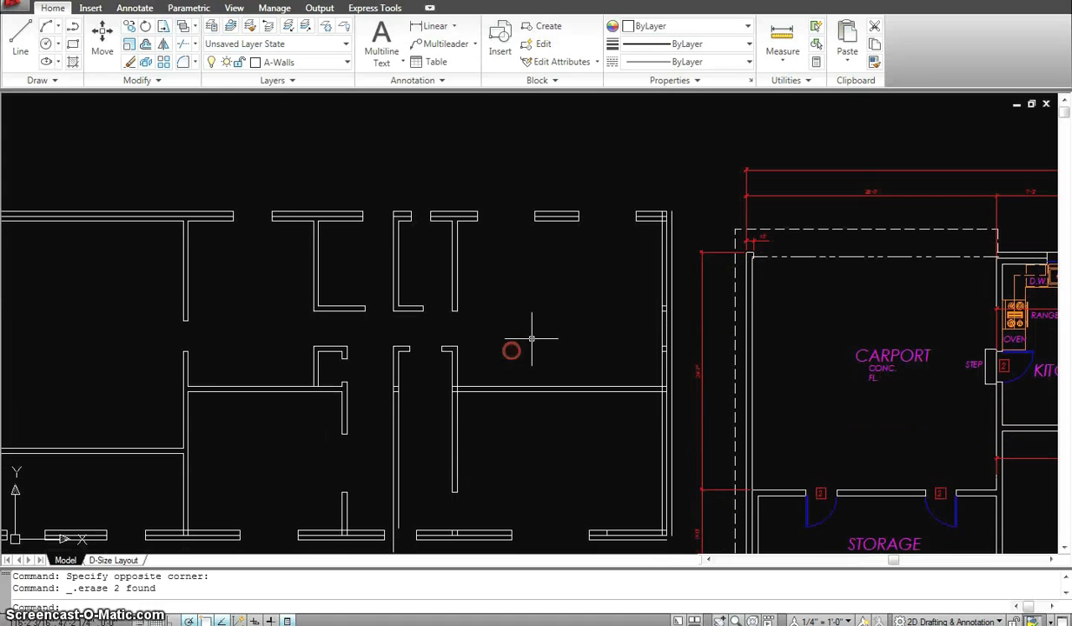
pyautogui.press('Escape')
pyautogui.scroll(2, 669, 226)
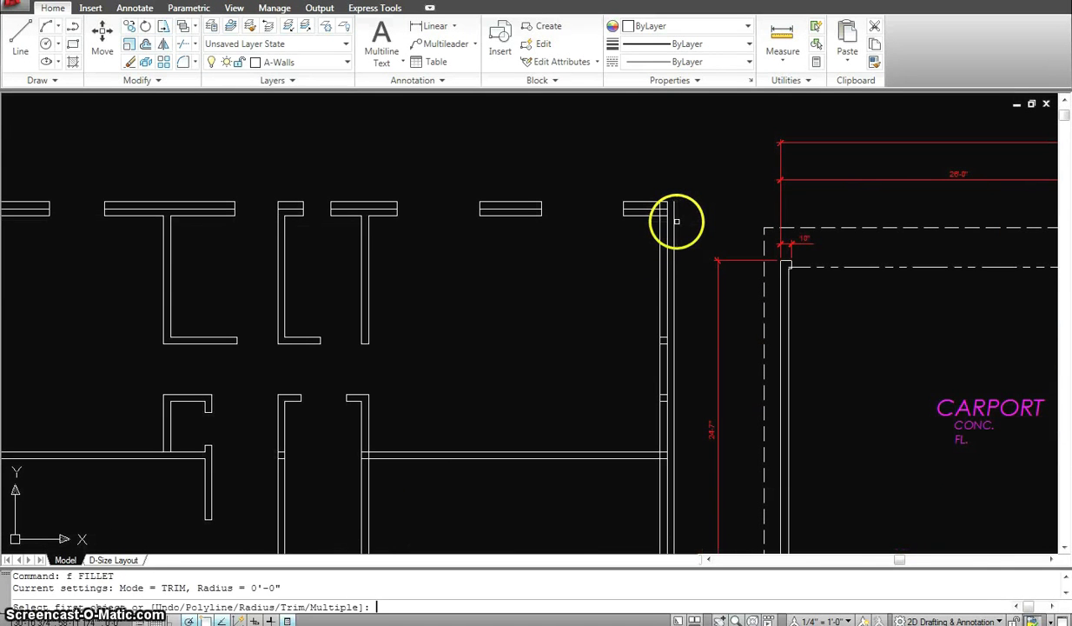
pyautogui.click(675, 223)
pyautogui.press('Escape')
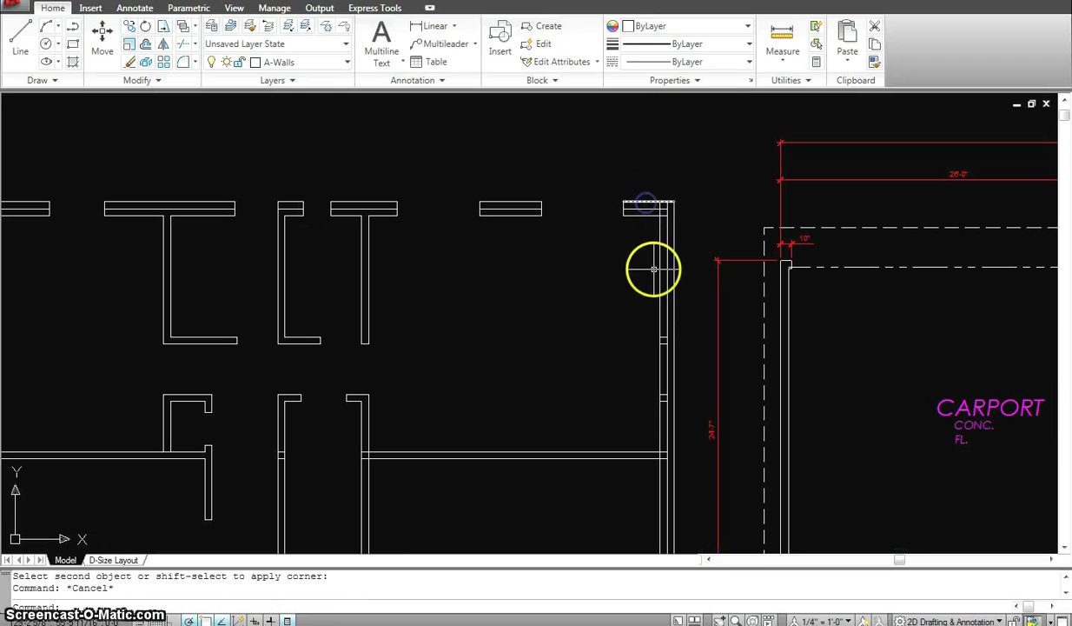
# Step: Erase the four short leftover lines crossing the inside of the right side wall
pyautogui.write('e')
pyautogui.press('Return')
pyautogui.click(632, 292)
pyautogui.click(684, 401)
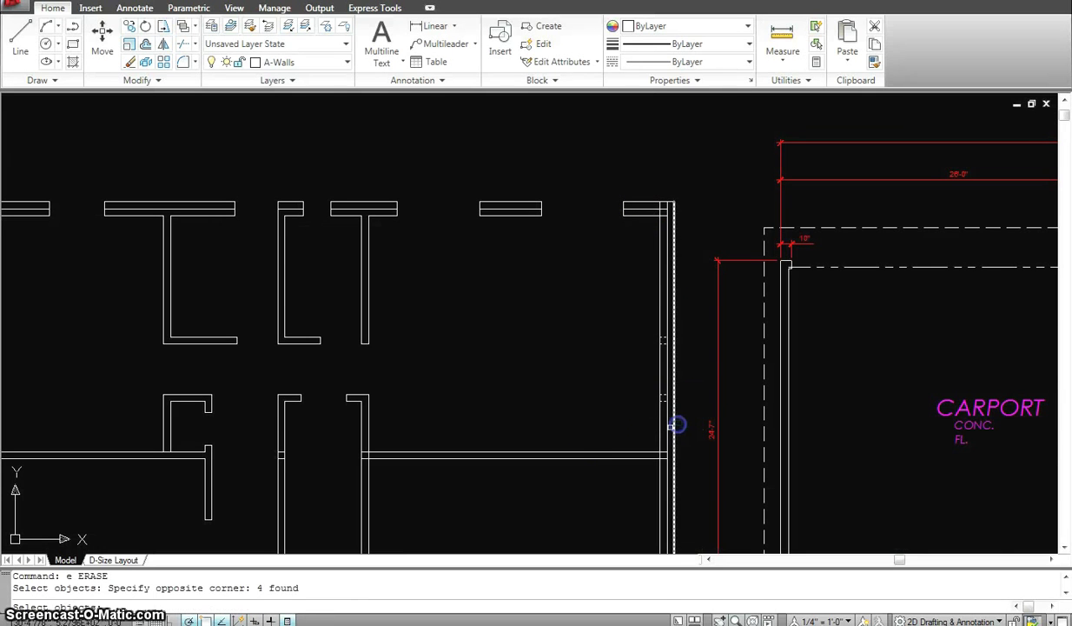
pyautogui.press('Return')
# Step: Trim the horizontal partition and the right side wall's inner face where they meet to form a clean T-junction
pyautogui.write('tr')
pyautogui.press('Return')
pyautogui.click(688, 469)
pyautogui.click(641, 440)
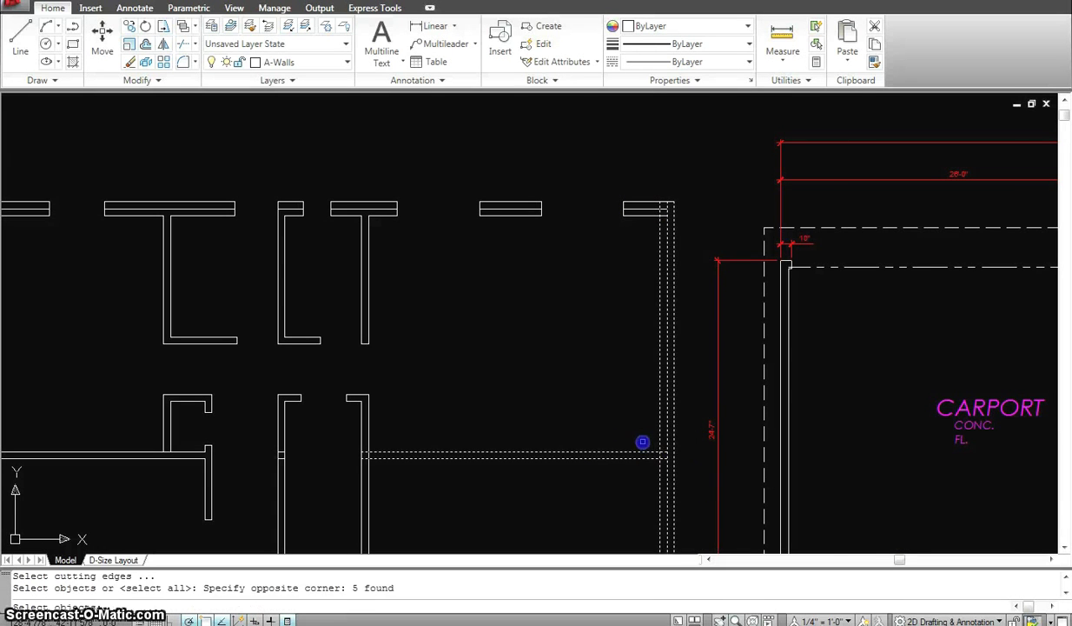
pyautogui.rightClick(641, 440)
pyautogui.scroll(4, 658, 456)
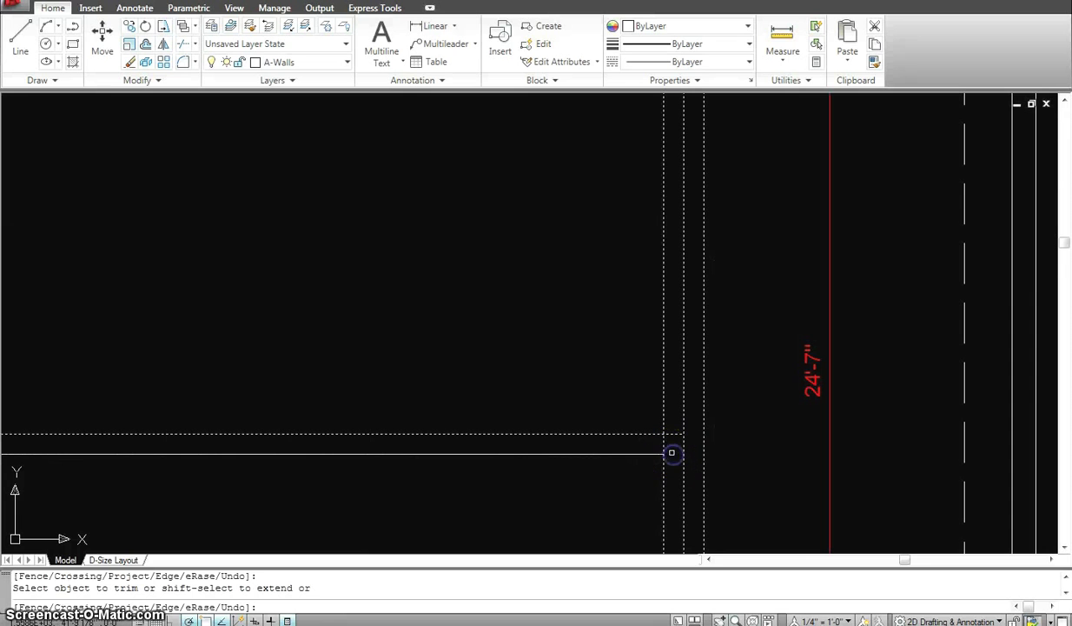
pyautogui.scroll(-5, 672, 435)
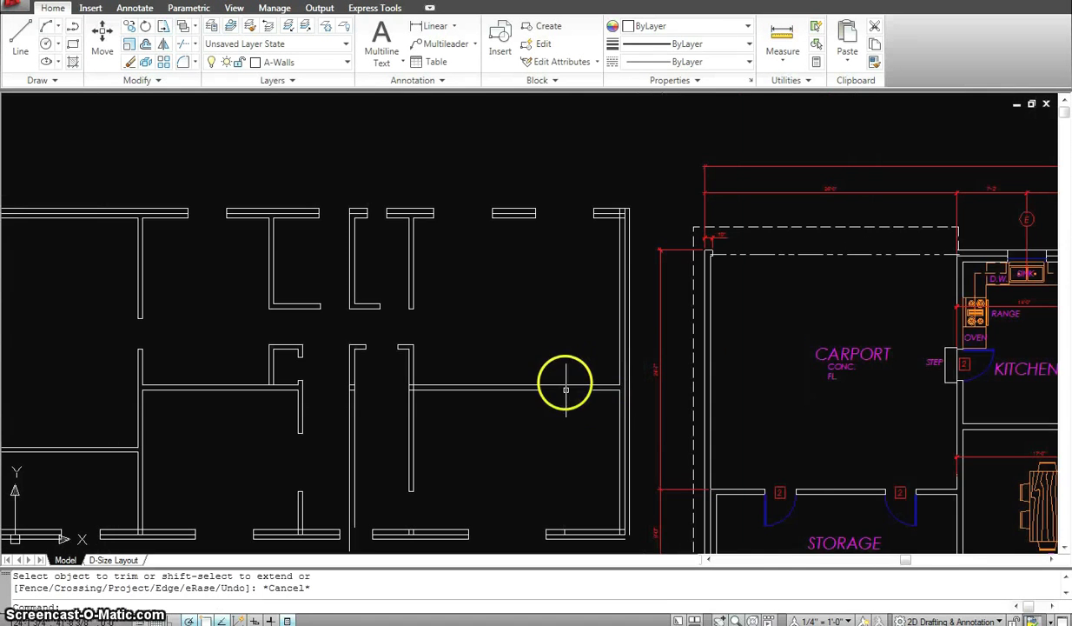
pyautogui.scroll(-2, 568, 324)
pyautogui.press('Escape')
# Step: Erase the leftover line stubs inside the long central partition, level with the horizontal partitions
pyautogui.scroll(2, 495, 346)
pyautogui.write('e')
pyautogui.press('Return')
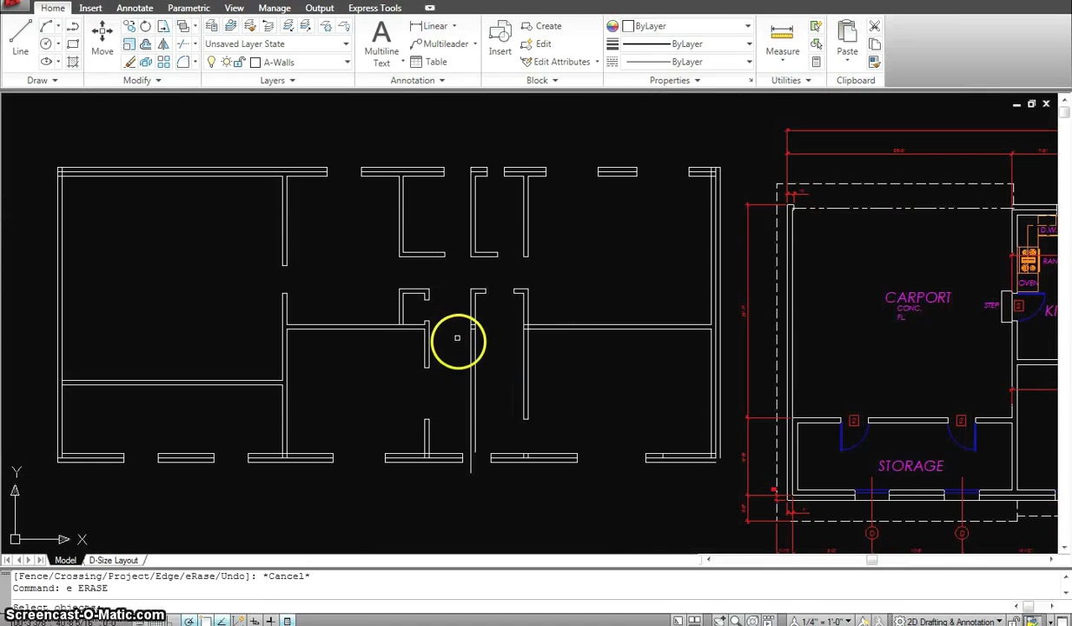
pyautogui.click(489, 350)
pyautogui.press('Escape')
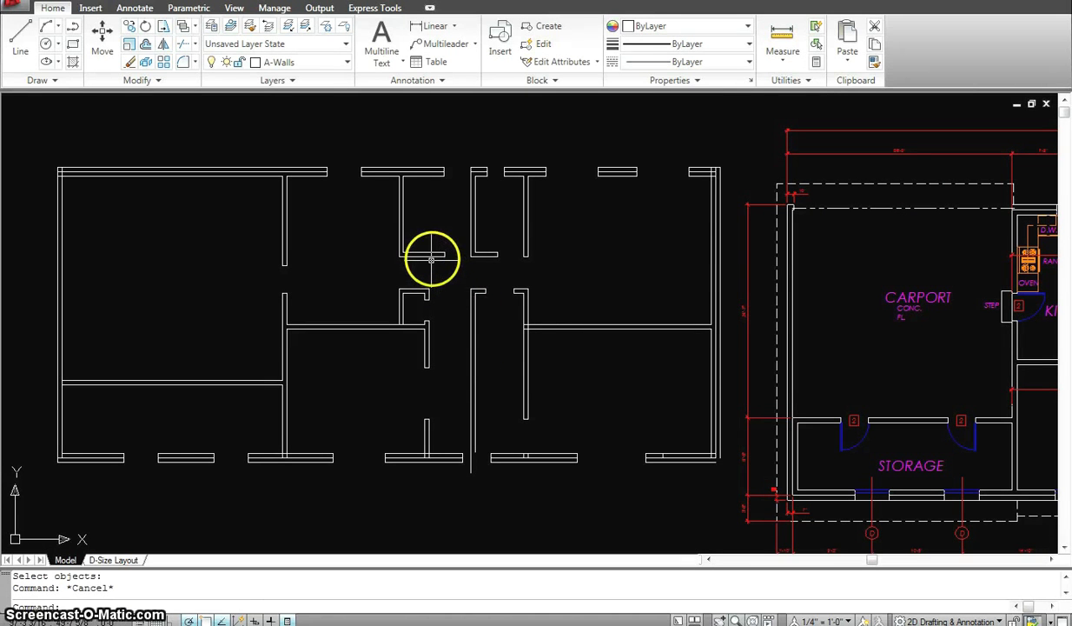
# Step: Make A-Doors the current layer
pyautogui.click(345, 66)
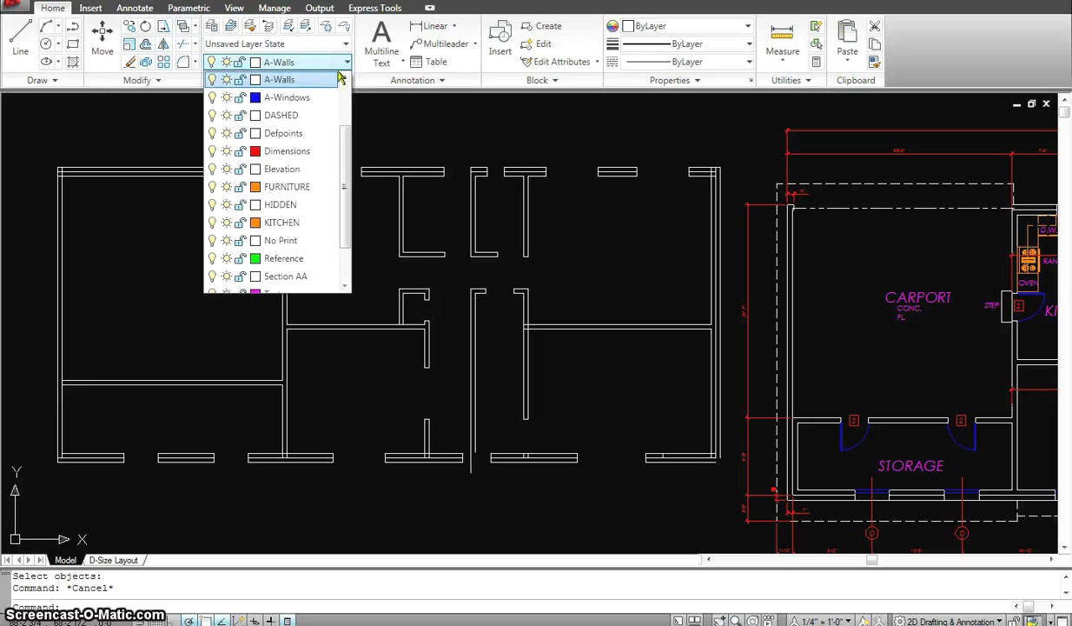
pyautogui.moveTo(346, 217); pyautogui.dragTo(348, 161)
pyautogui.click(342, 227)
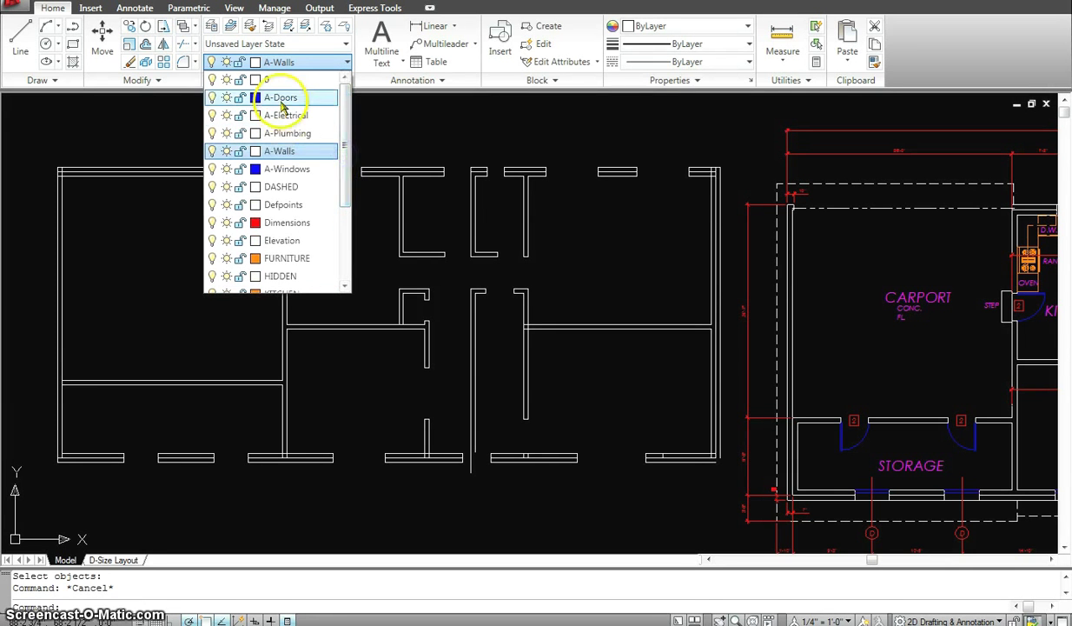
pyautogui.click(277, 94)
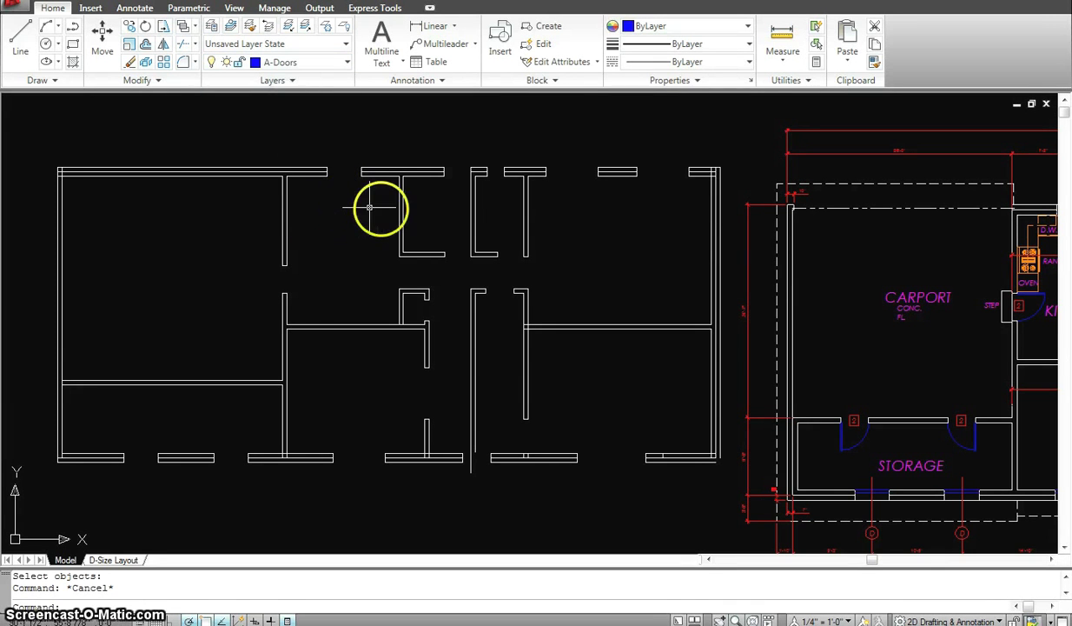
# Step: Draw a horizontal door line into the large left room from the upper wall end of its door opening
pyautogui.scroll(3, 369, 308)
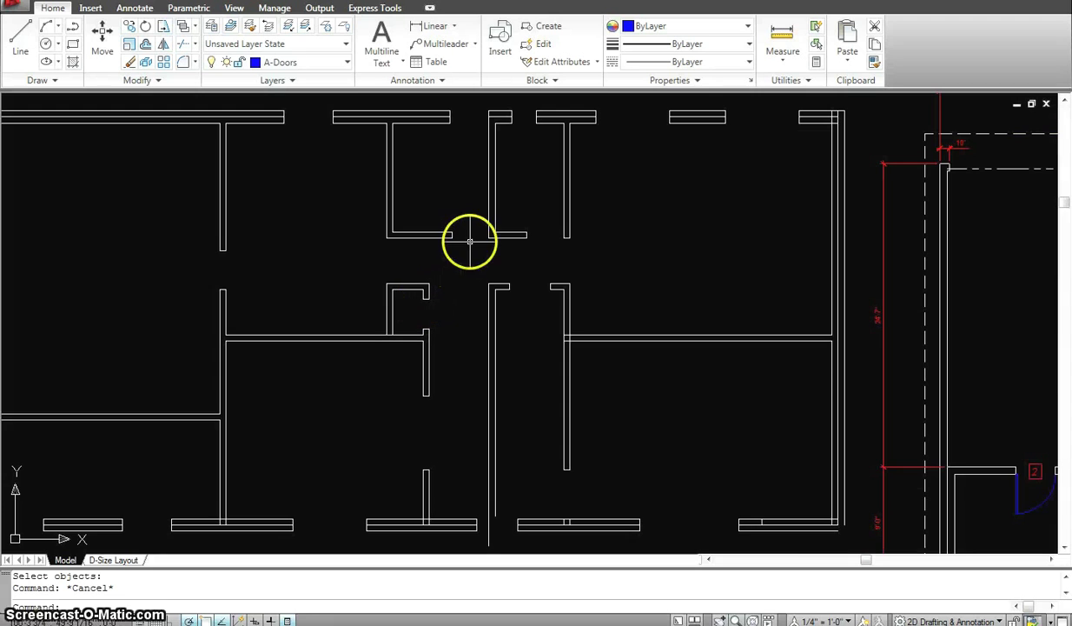
pyautogui.scroll(-3, 473, 239)
pyautogui.scroll(3, 474, 239)
pyautogui.scroll(2, 254, 254)
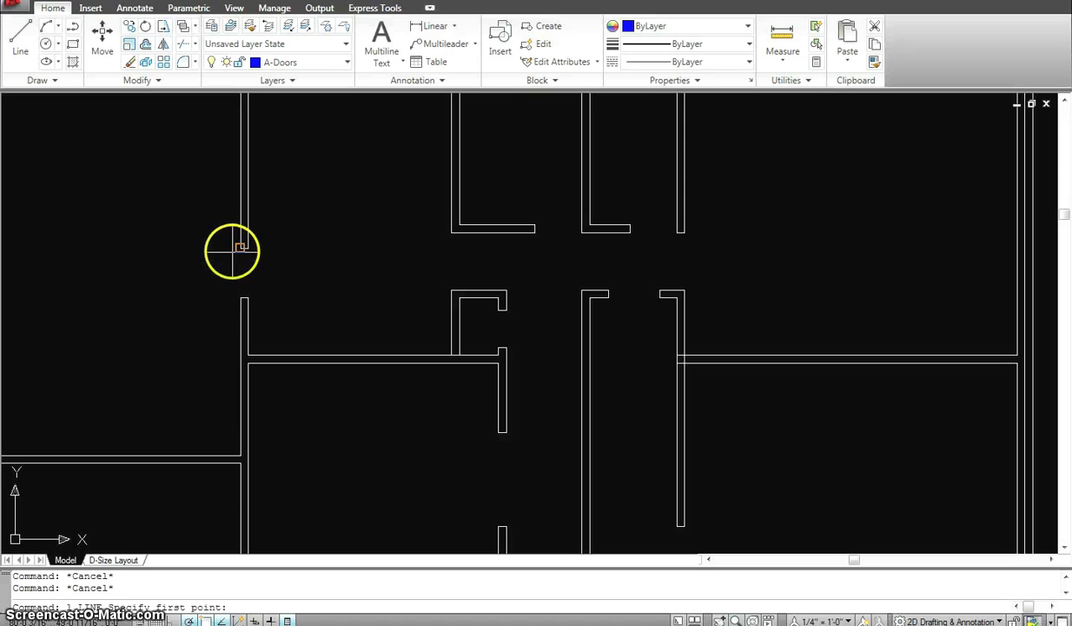
pyautogui.click(149, 244)
pyautogui.click(240, 246)
pyautogui.press('Escape')
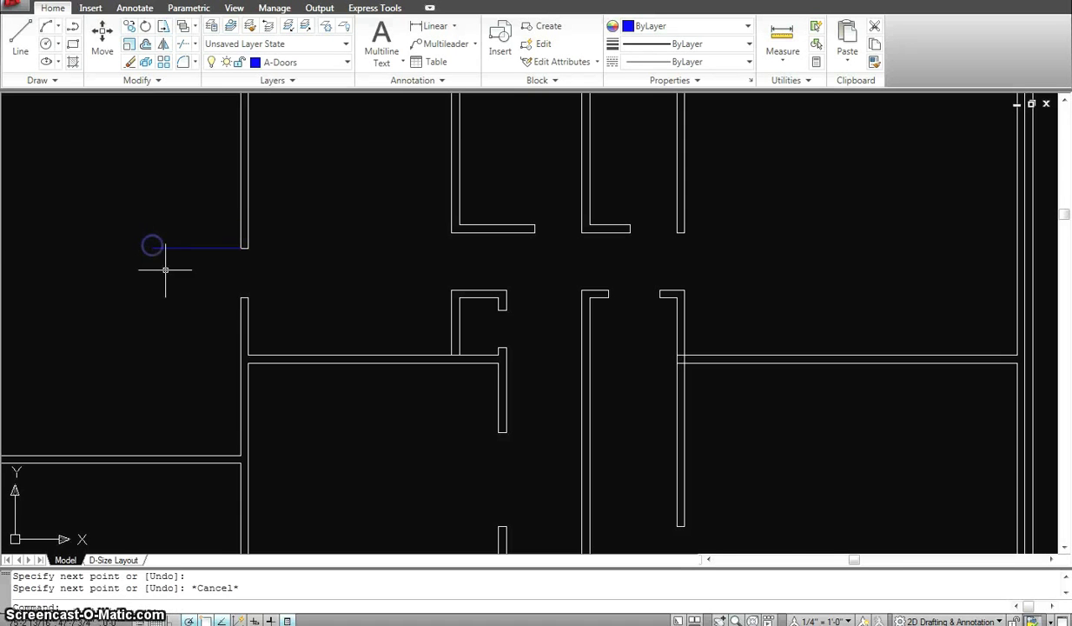
# Step: Offset the door line 2 inches toward the opening to give the door leaf its thickness
pyautogui.scroll(1, 257, 250)
pyautogui.scroll(1, 257, 251)
pyautogui.write('o')
pyautogui.press('Return')
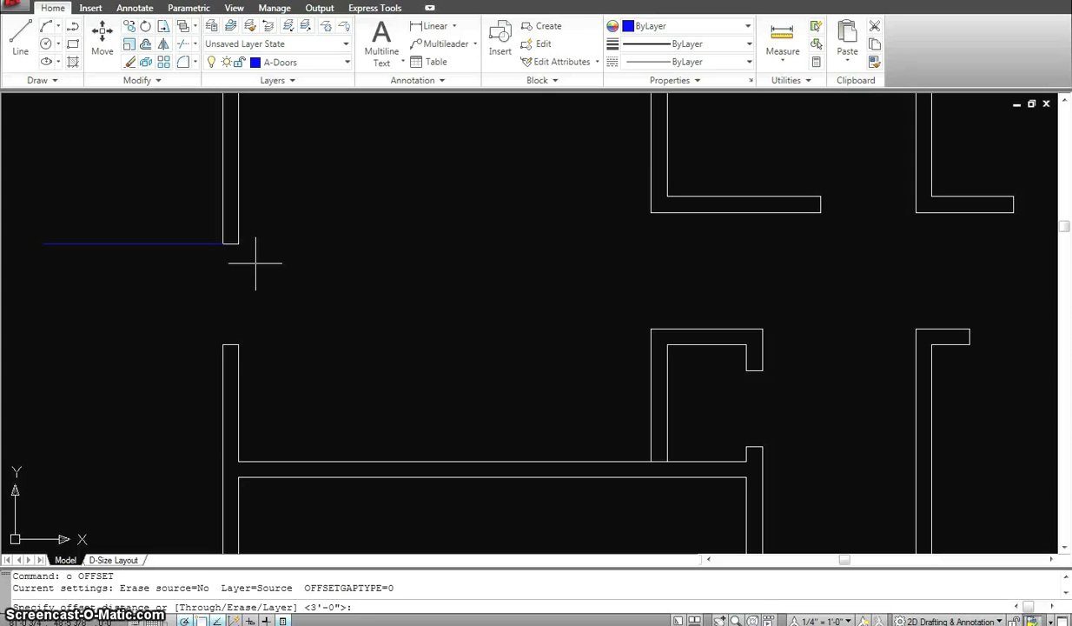
pyautogui.write('2')
pyautogui.press('Return')
pyautogui.click(216, 243)
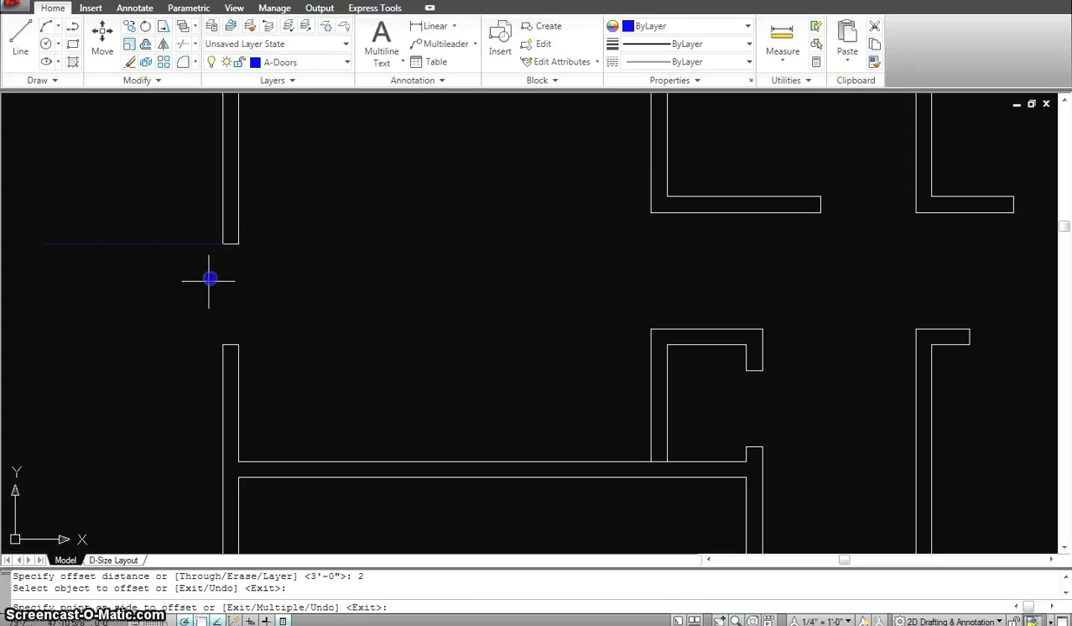
pyautogui.click(235, 274)
pyautogui.press('Escape')
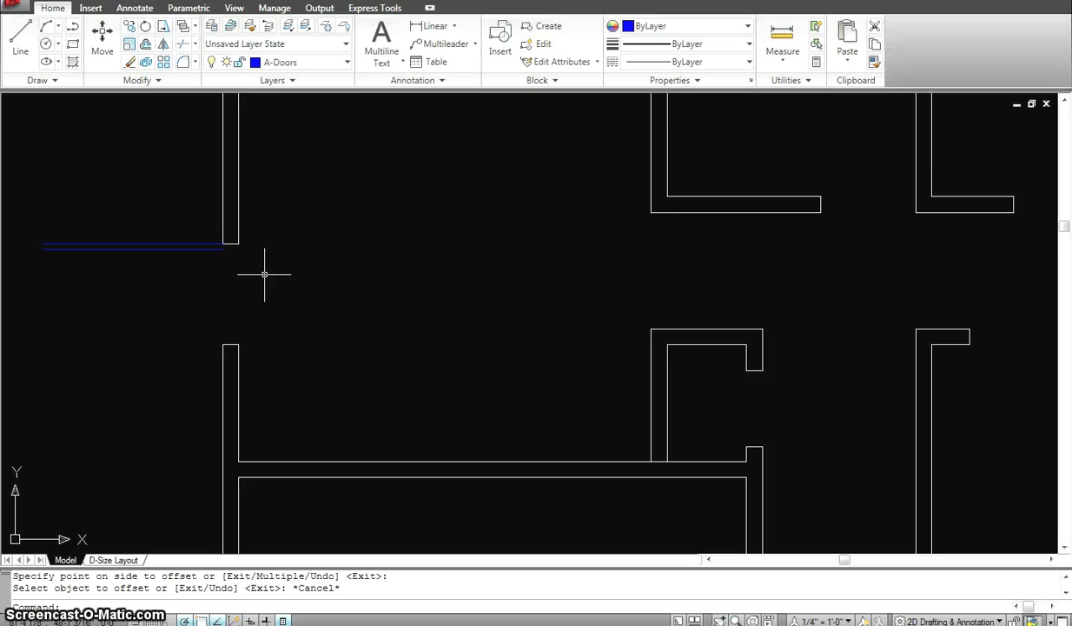
# Step: Draw a circle centred on the door's hinge corner with its radius reaching the opposite wall end
pyautogui.write('c')
pyautogui.press('Return')
pyautogui.click(223, 242)
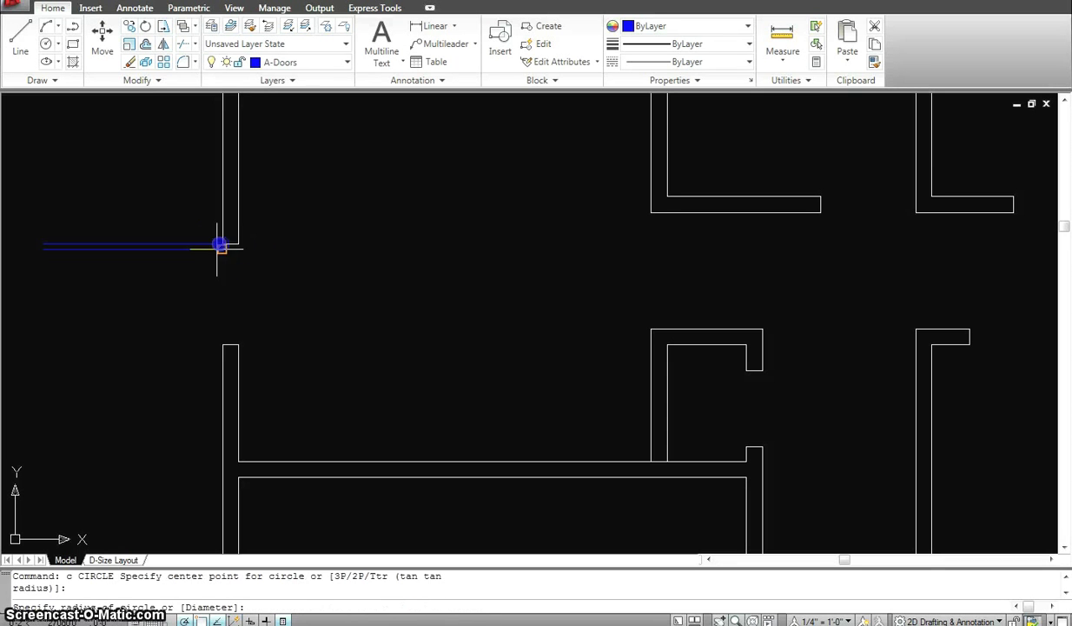
pyautogui.click(221, 345)
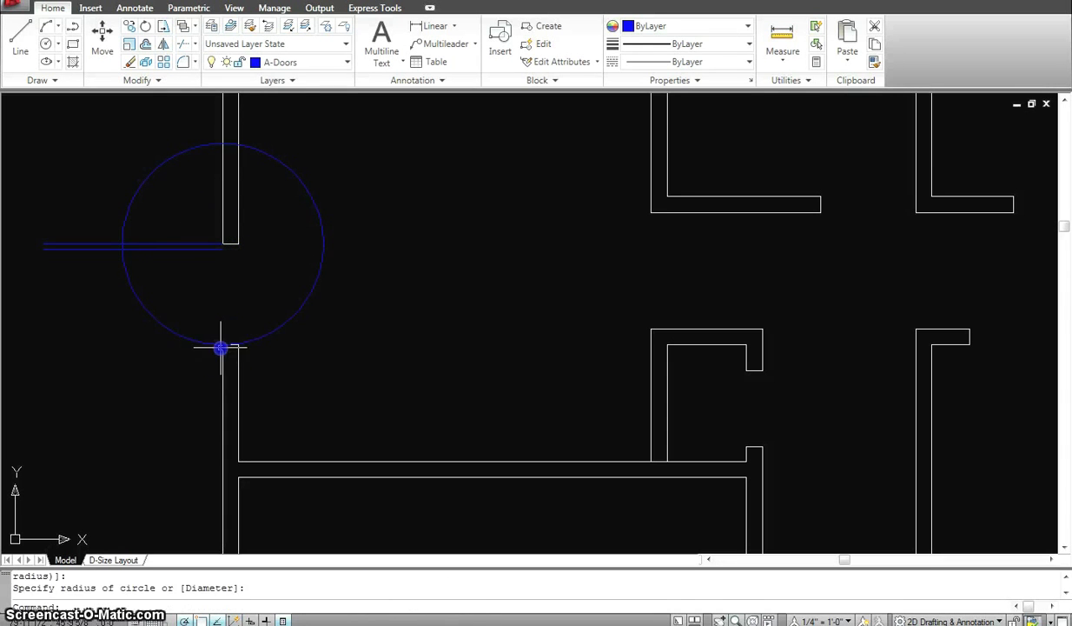
# Step: Trim the circle to a quarter-circle door swing and cut the two leaf lines back to the arc
pyautogui.scroll(-2, 344, 354)
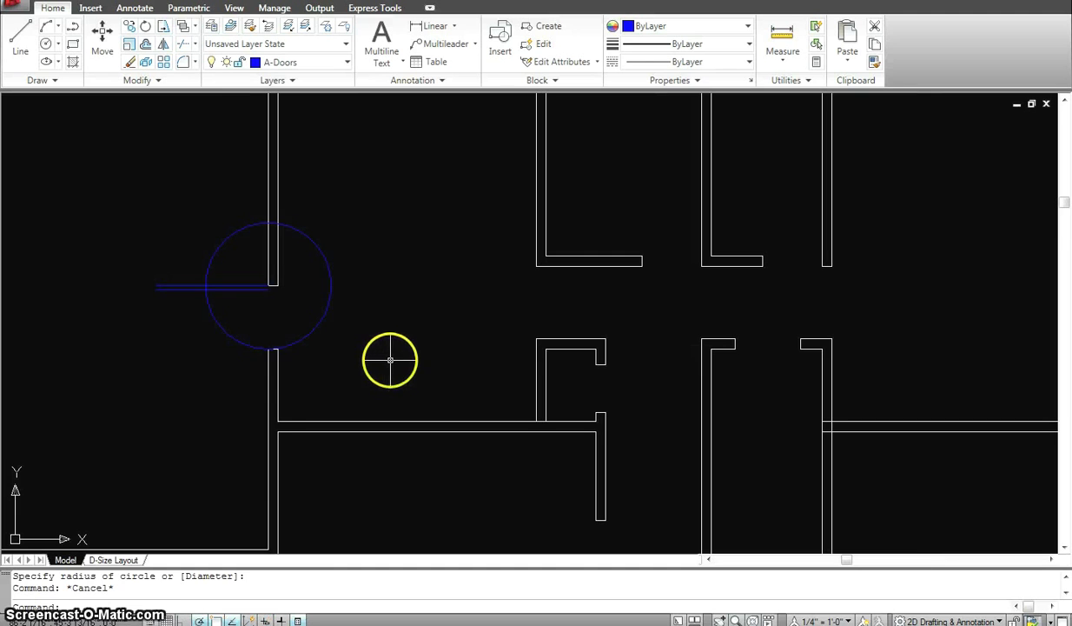
pyautogui.write('tr')
pyautogui.press('Return')
pyautogui.click(392, 353)
pyautogui.click(137, 190)
pyautogui.click(189, 237)
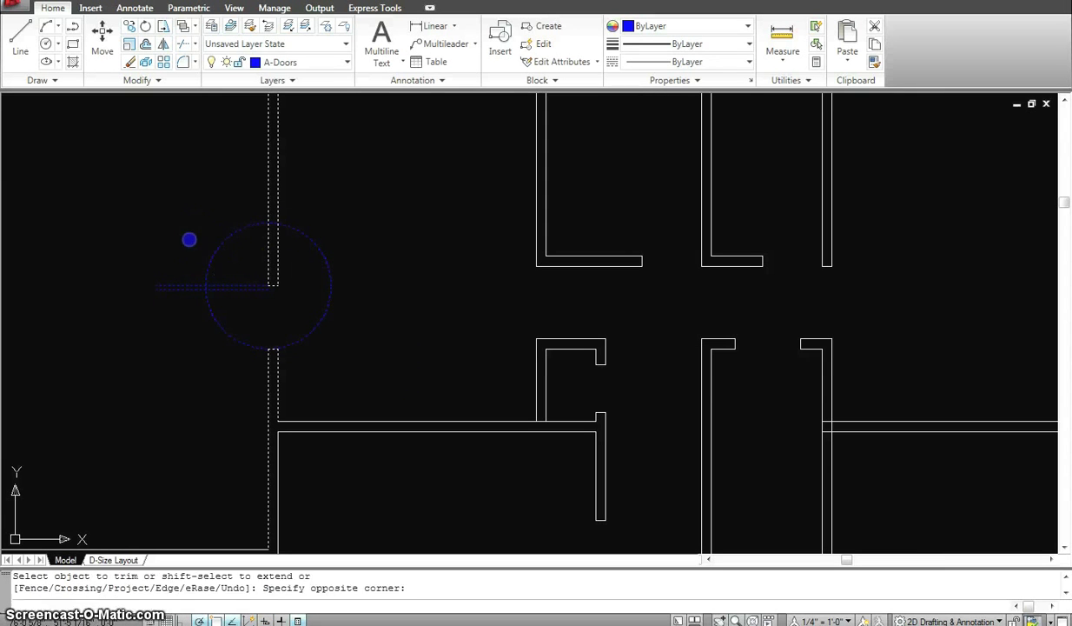
pyautogui.click(160, 335)
pyautogui.click(280, 310)
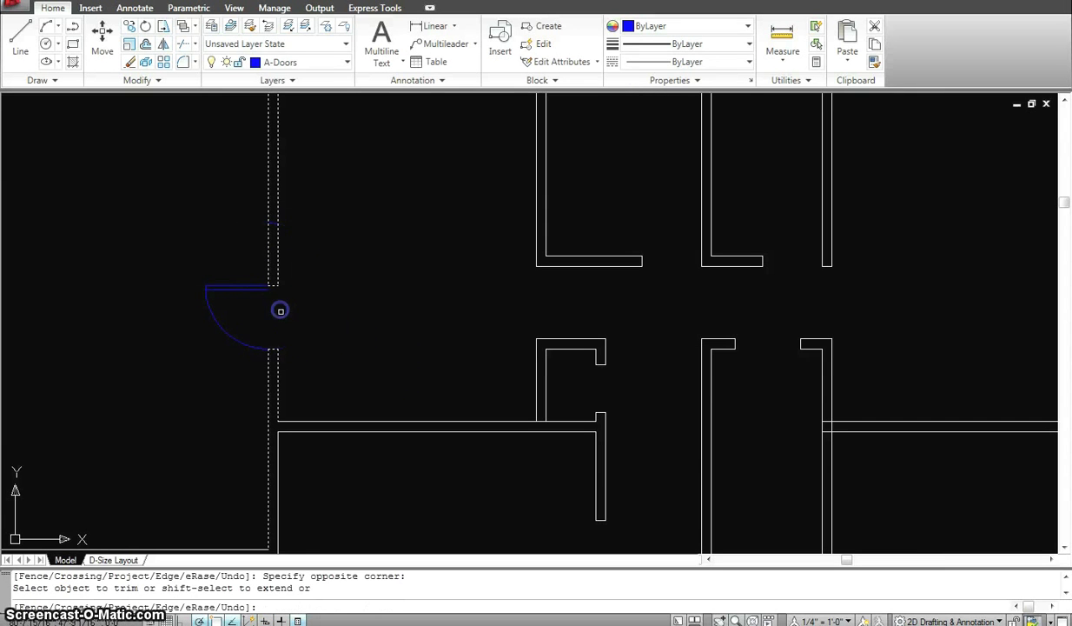
pyautogui.scroll(4, 274, 340)
pyautogui.press('Escape')
pyautogui.scroll(-2, 352, 337)
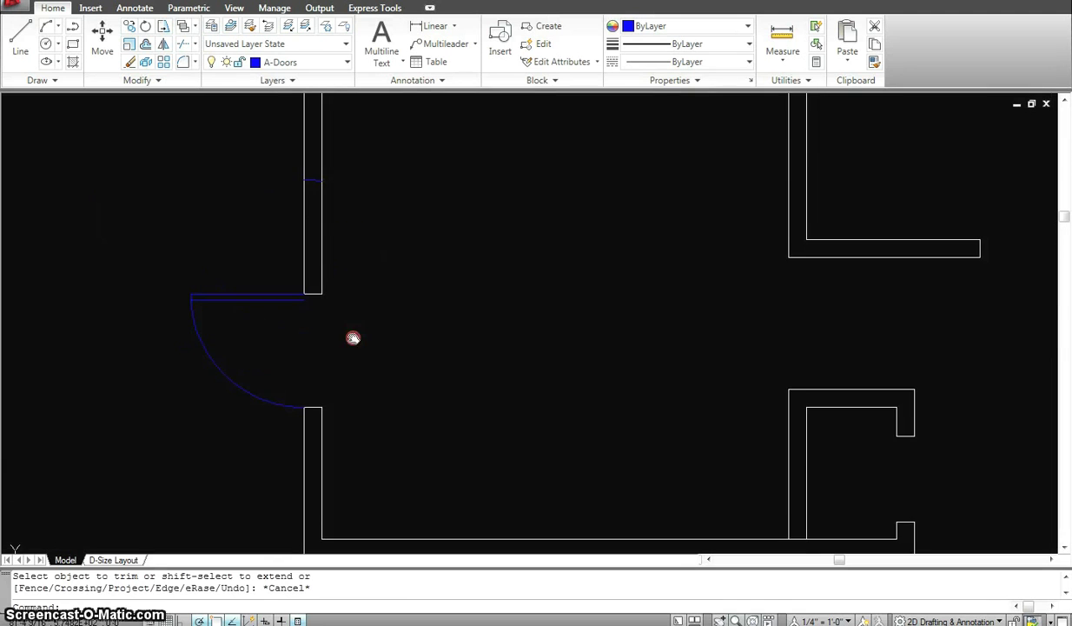
pyautogui.click(263, 163)
pyautogui.click(359, 220)
pyautogui.write('tr')
pyautogui.press('Return')
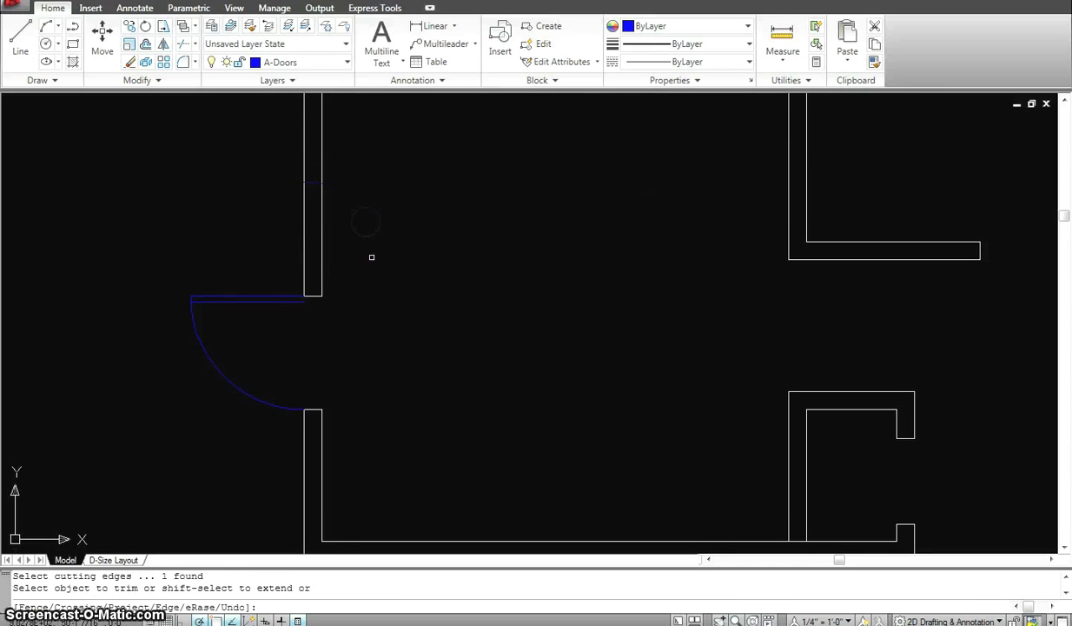
pyautogui.scroll(-4, 535, 359)
pyautogui.scroll(3, 408, 259)
pyautogui.press('Escape')
# Step: Erase the leftover arc piece inside the wall above the door
pyautogui.click(318, 210)
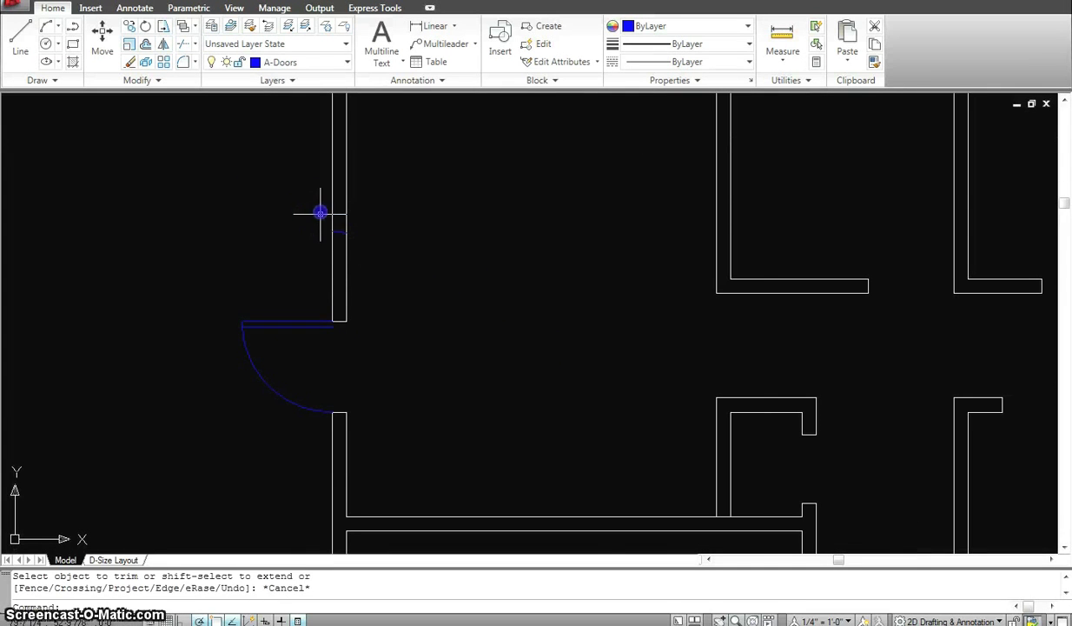
pyautogui.click(393, 261)
pyautogui.press('Delete')
# Step: Draw a vertical door line upward from the end of the short wall return at the right hall-side opening
pyautogui.scroll(-2, 474, 306)
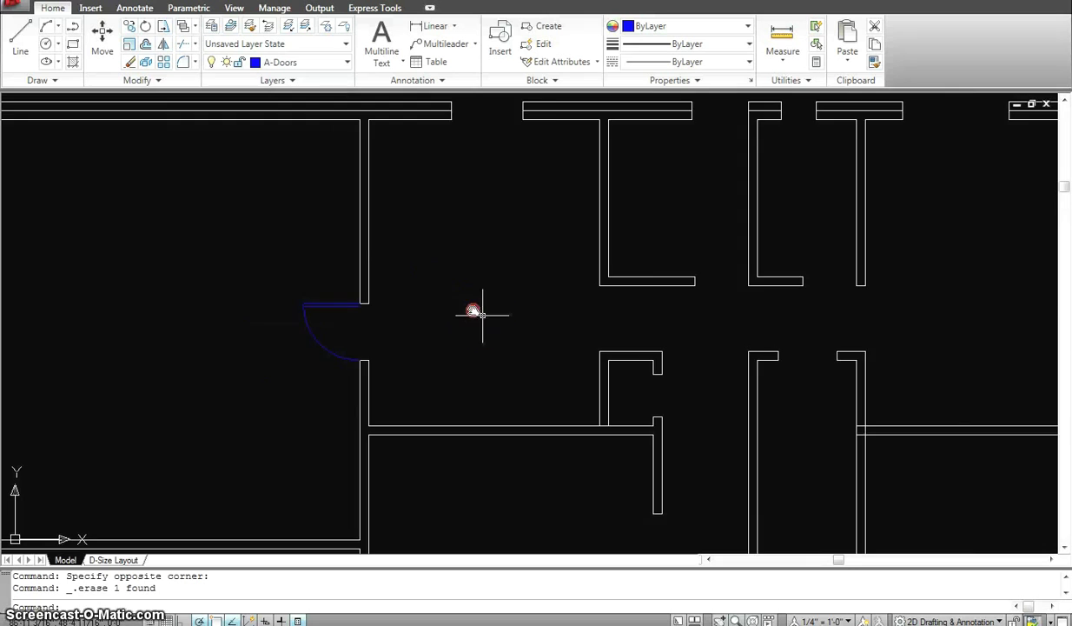
pyautogui.moveTo(642, 256); pyautogui.dragTo(533, 327, button='middle')
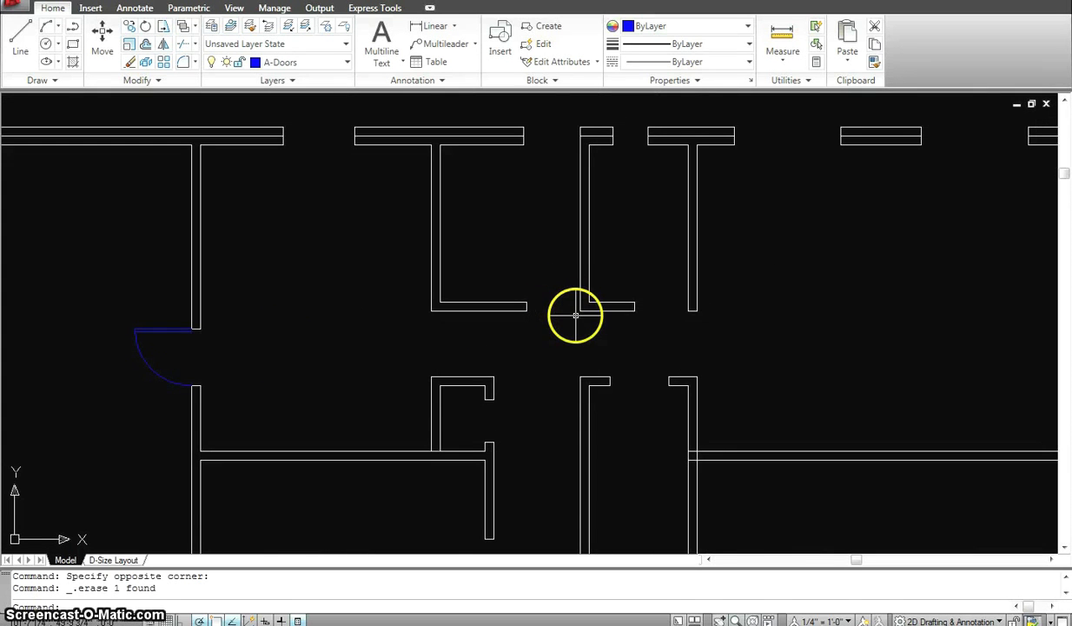
pyautogui.scroll(2, 578, 315)
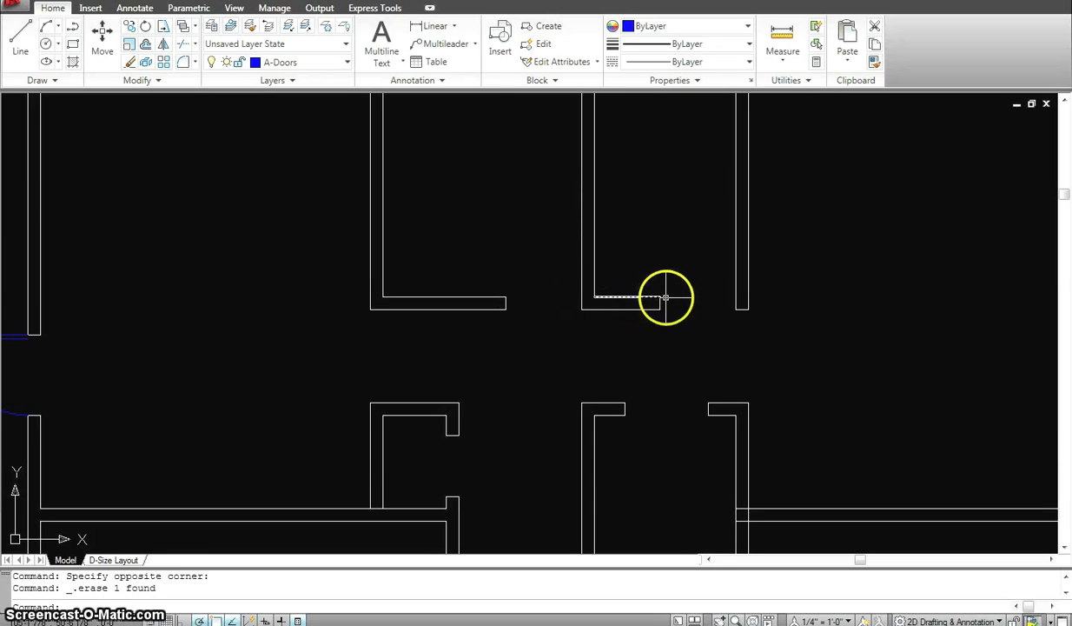
pyautogui.scroll(-2, 684, 295)
pyautogui.moveTo(686, 306); pyautogui.dragTo(648, 229, button='middle')
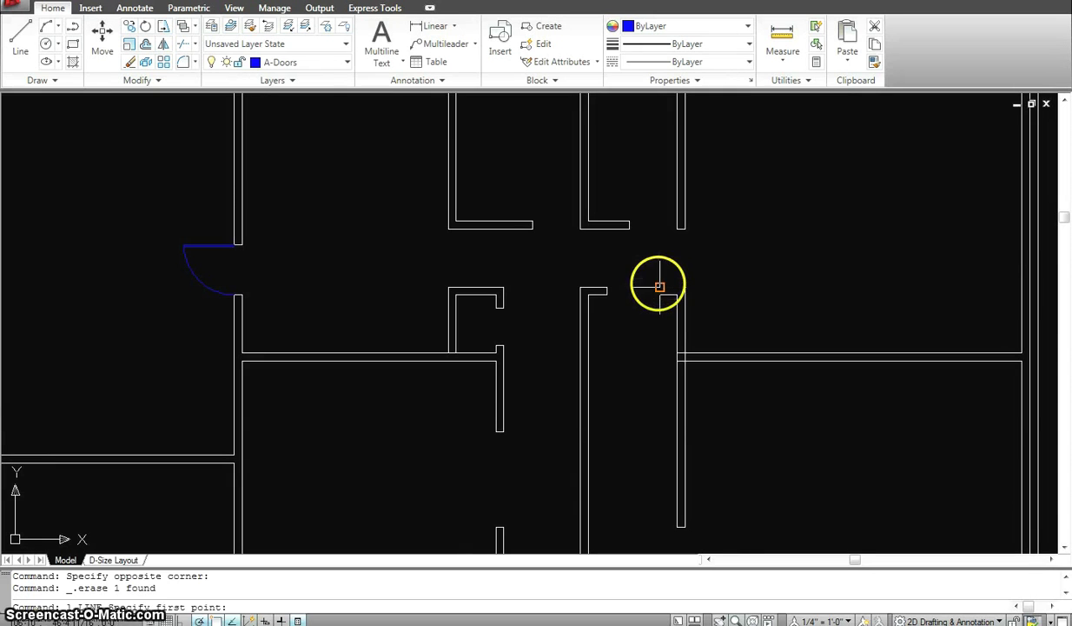
pyautogui.click(656, 220)
pyautogui.press('Escape')
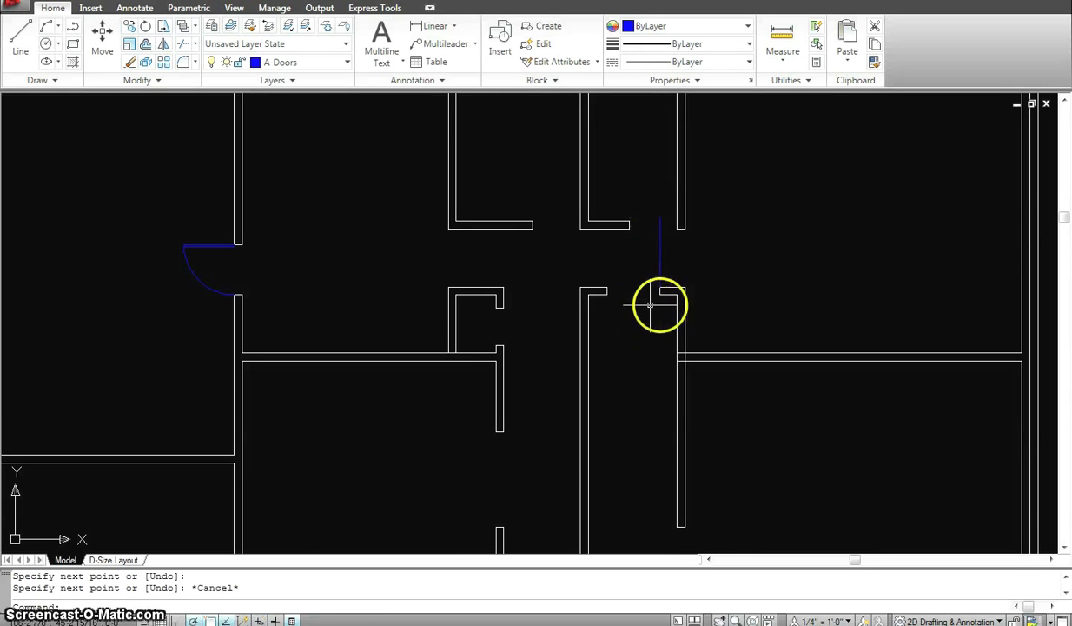
# Step: Offset the vertical door line 2 inches toward its opening to form the second door leaf
pyautogui.scroll(3, 677, 290)
pyautogui.write('o')
pyautogui.press('Return')
pyautogui.write('2')
pyautogui.press('Return')
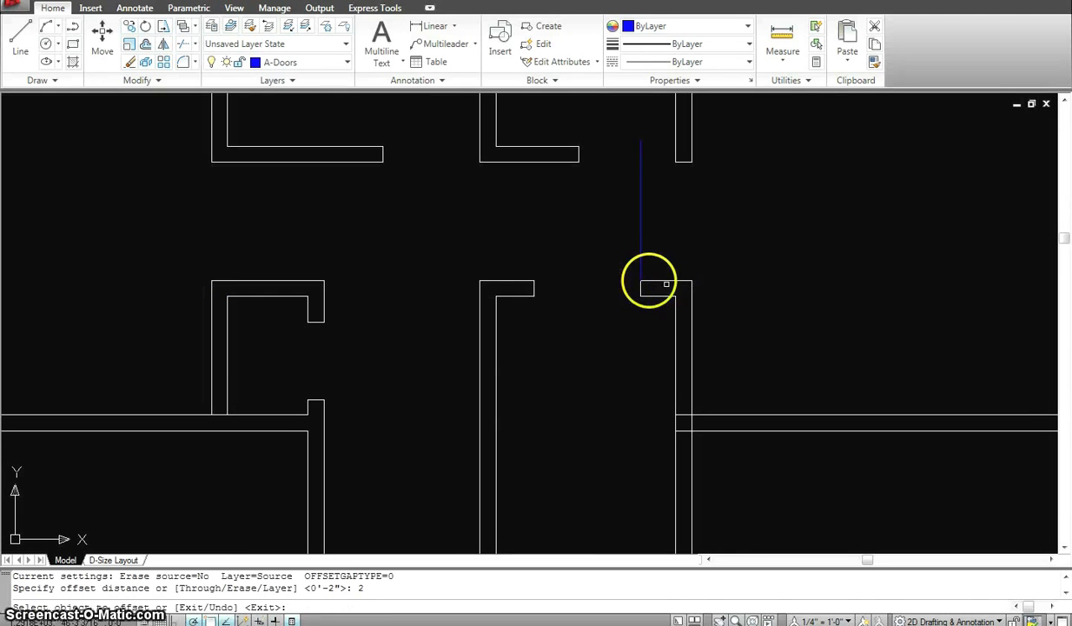
pyautogui.click(640, 255)
pyautogui.click(599, 254)
pyautogui.press('Escape')
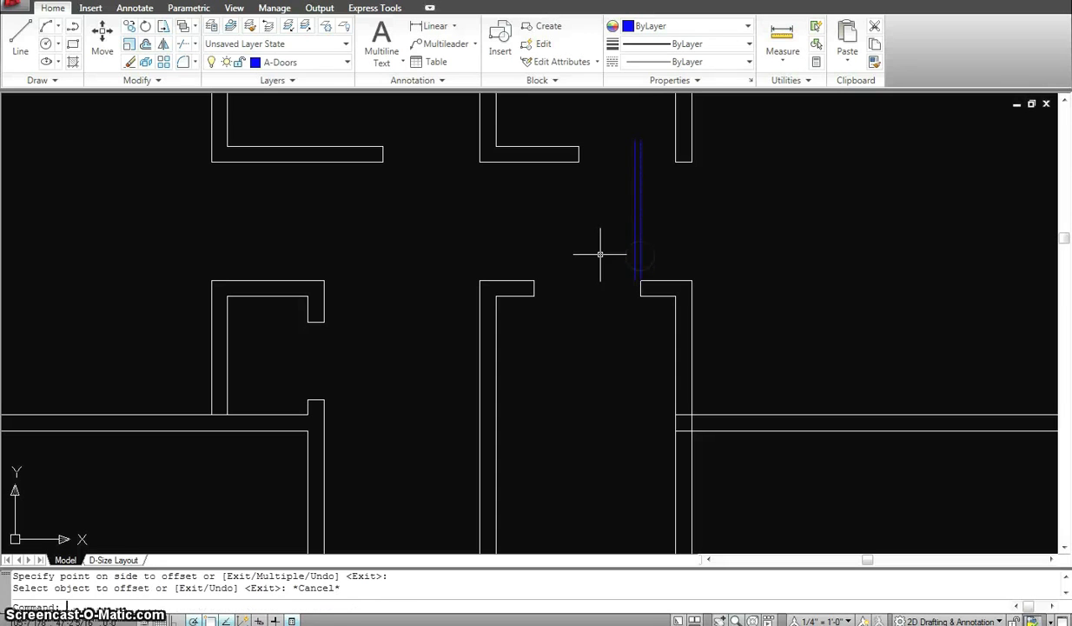
# Step: Draw a circle centred on the hinge corner of the hall-side opening, with its radius reaching the opposite jamb corner
pyautogui.write('c')
pyautogui.press('Return')
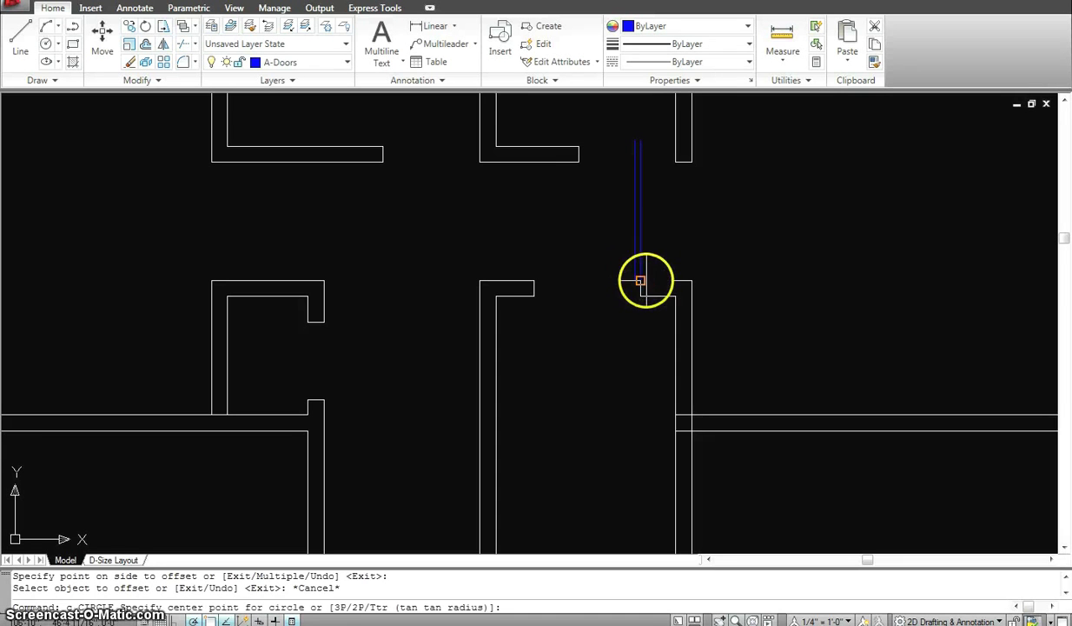
pyautogui.click(640, 280)
pyautogui.click(533, 281)
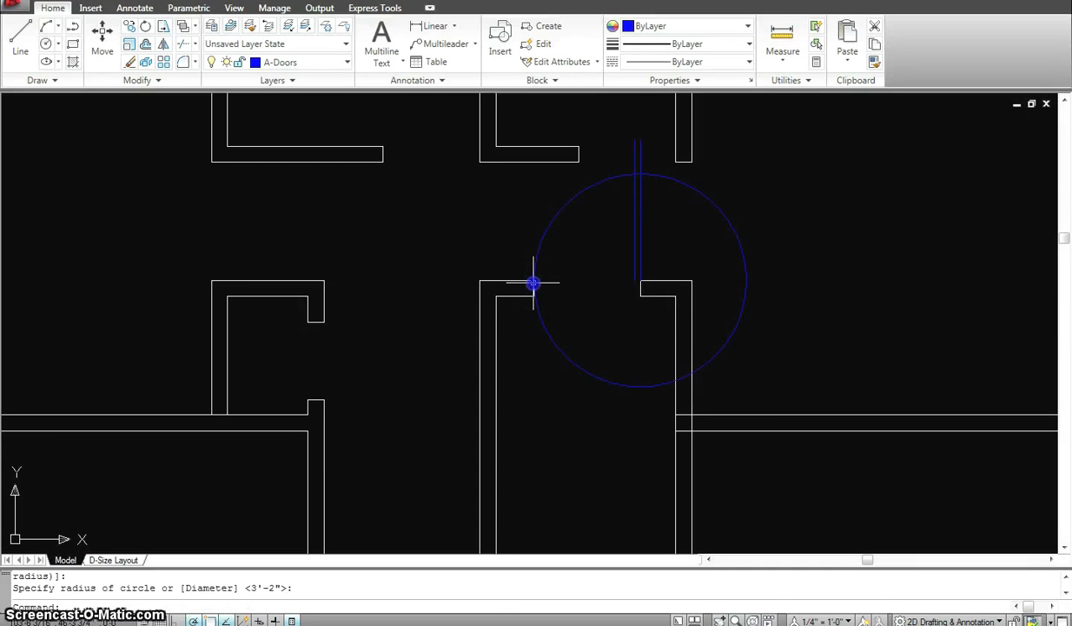
pyautogui.press('Escape')
# Step: Trim the circle to a quarter-circle swing across the hall-side opening and cut both vertical leaf lines back to the arc
pyautogui.write('tr')
pyautogui.press('Return')
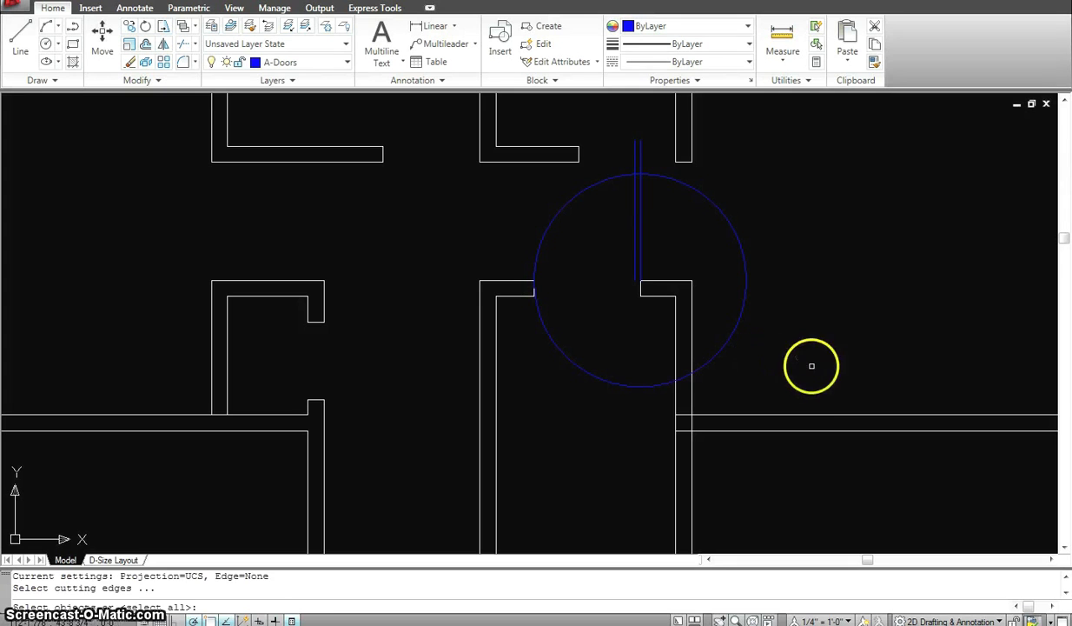
pyautogui.click(823, 379)
pyautogui.click(478, 157)
pyautogui.press('Return')
pyautogui.click(735, 233)
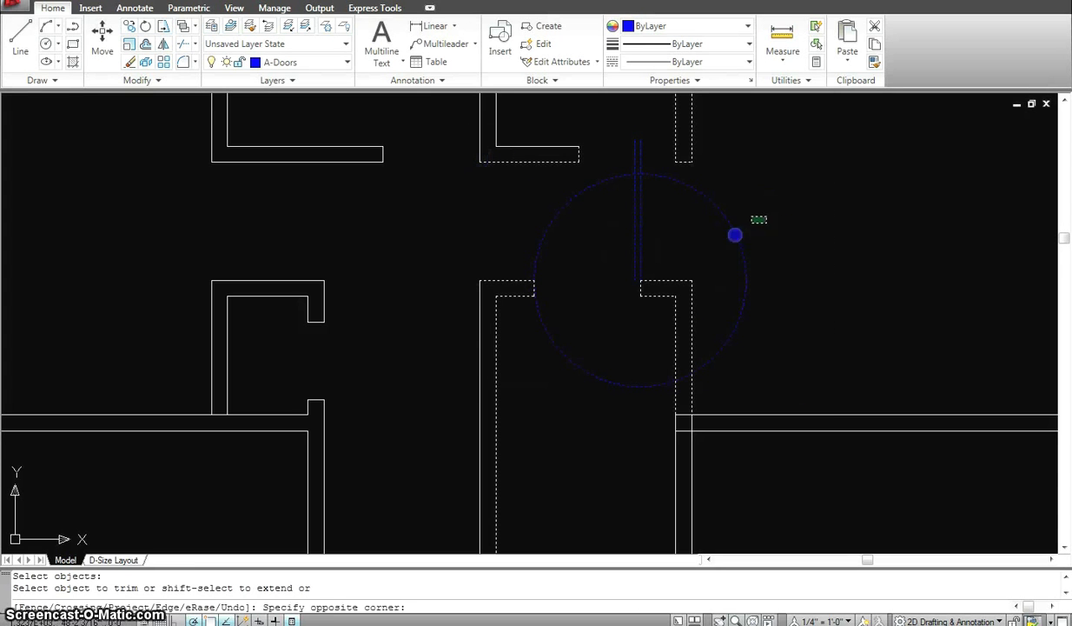
pyautogui.click(708, 252)
pyautogui.click(647, 278)
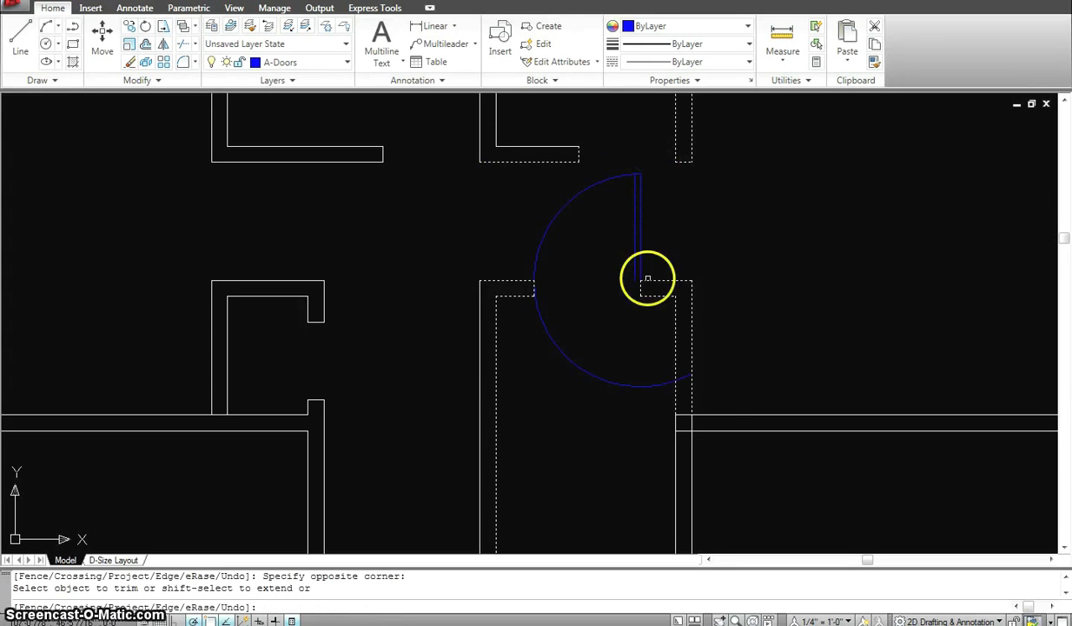
pyautogui.click(544, 365)
pyautogui.click(680, 376)
pyautogui.press('Escape')
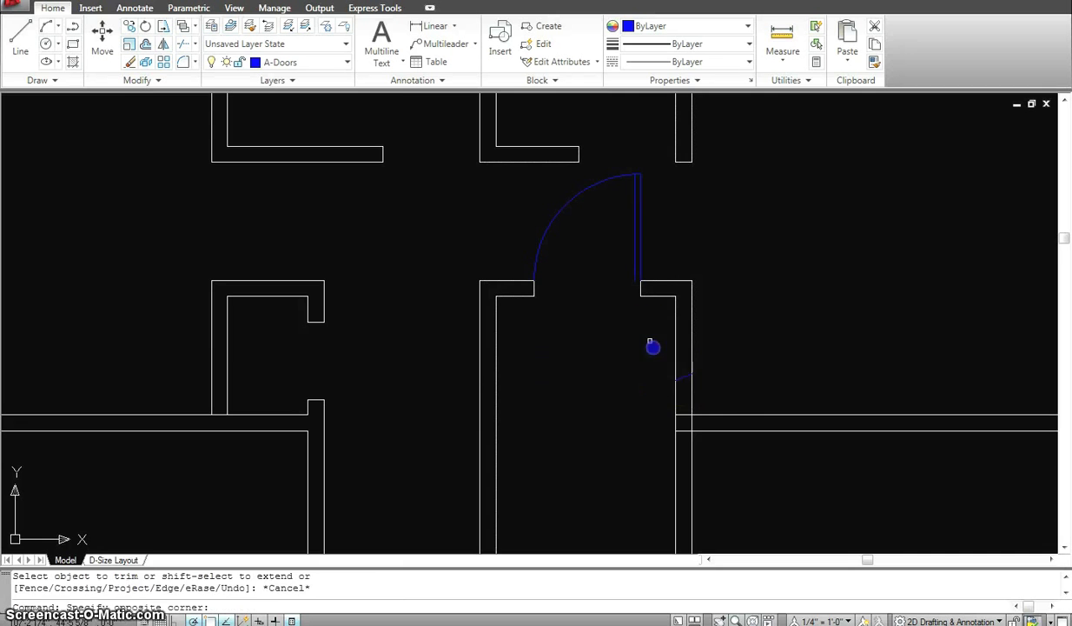
# Step: Erase the leftover arc piece inside the vertical wall below the hall-side door
pyautogui.click(651, 345)
pyautogui.click(716, 391)
pyautogui.press('Delete')
# Step: Draw a jamb return at the lower wall corner above the kitchen-to-hall opening: 2 inches down, 6 inches across, and back up to the wall
pyautogui.scroll(-4, 768, 349)
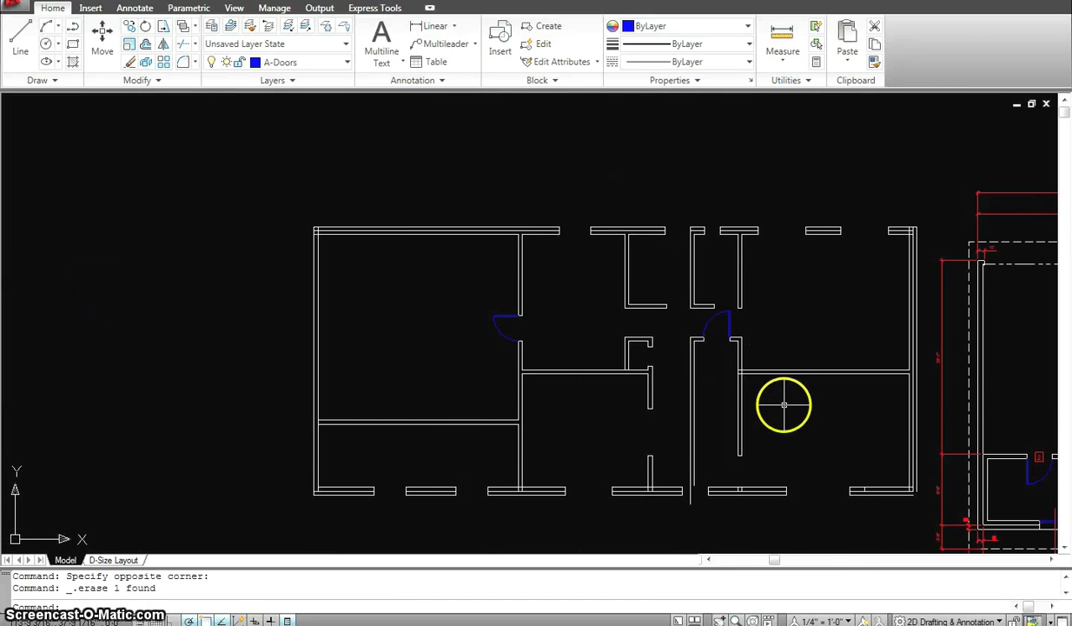
pyautogui.moveTo(785, 403)
pyautogui.mouseDown(button='middle')
pyautogui.moveTo(618, 340)
pyautogui.moveTo(636, 344)
pyautogui.mouseUp(button='middle')
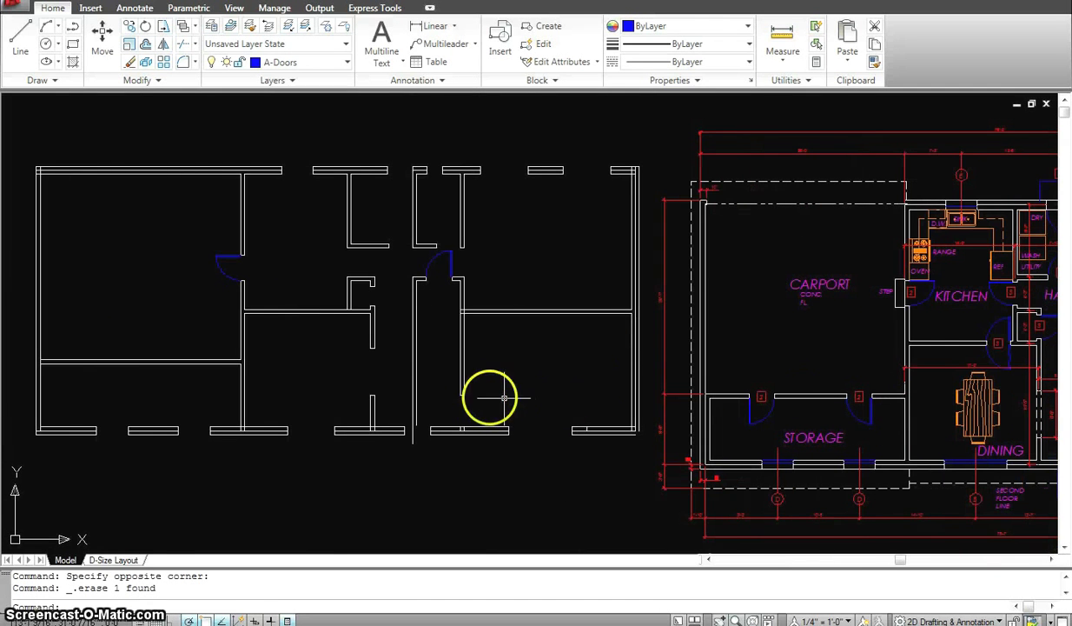
pyautogui.moveTo(491, 395); pyautogui.dragTo(587, 398, button='middle')
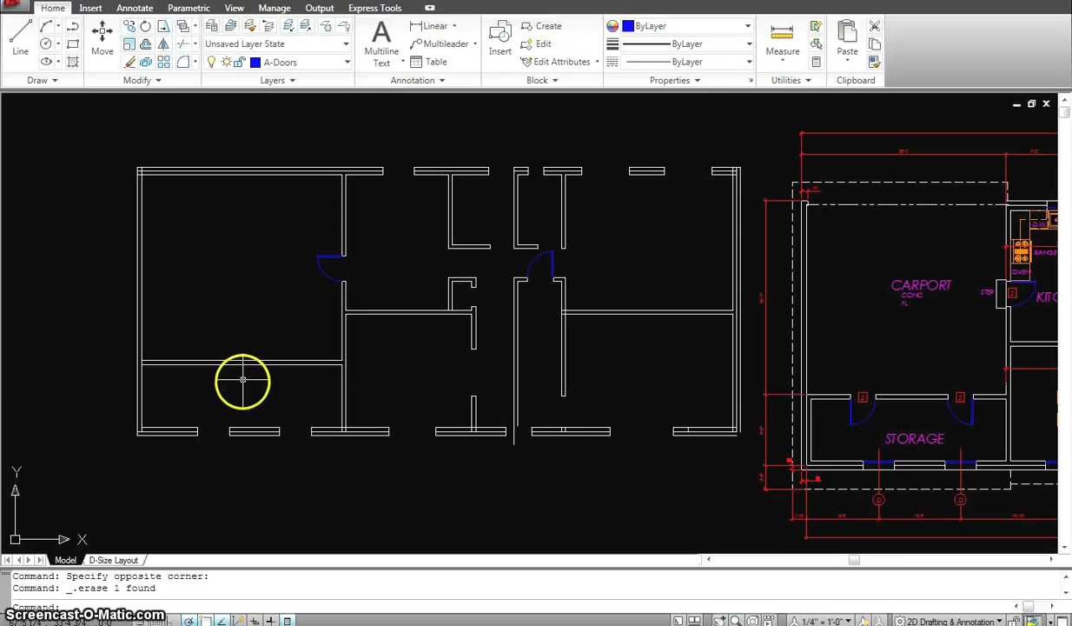
pyautogui.moveTo(492, 363); pyautogui.dragTo(327, 368, button='middle')
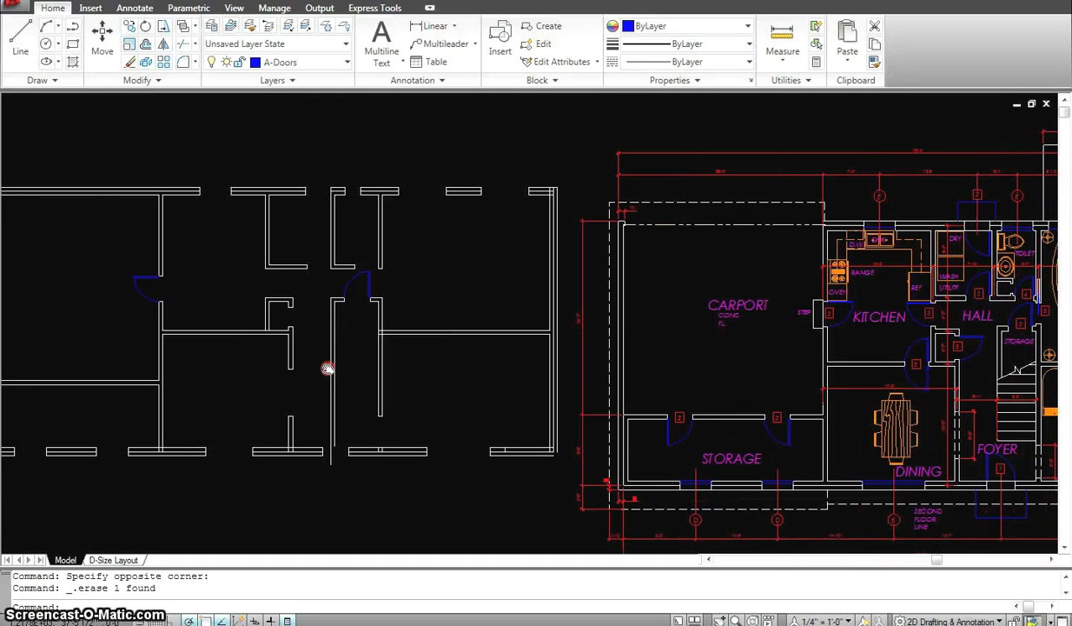
pyautogui.click(292, 258)
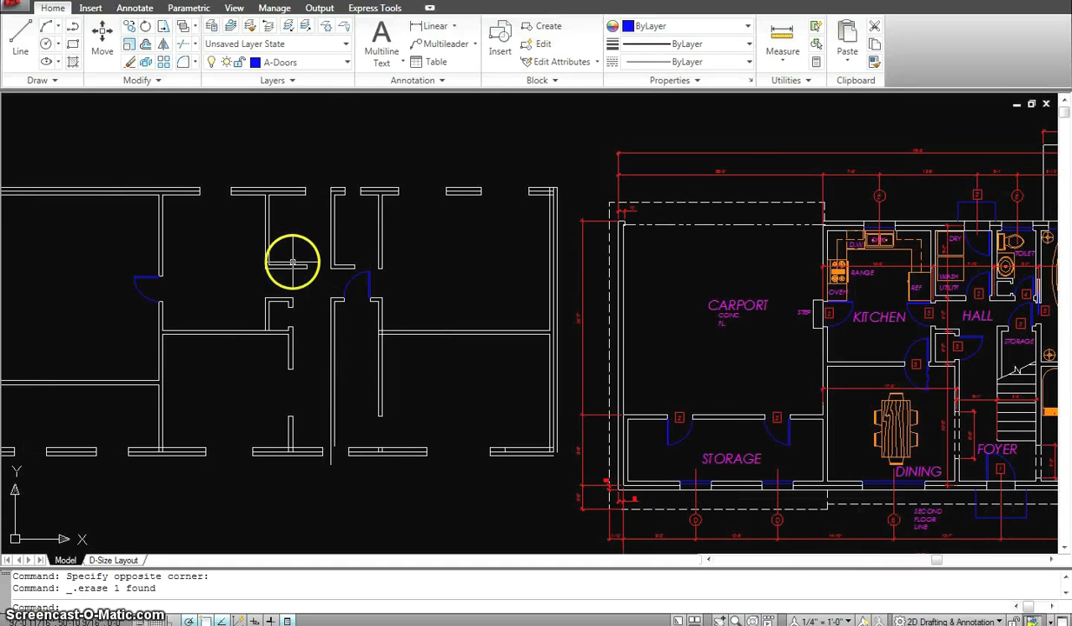
pyautogui.scroll(6, 250, 274)
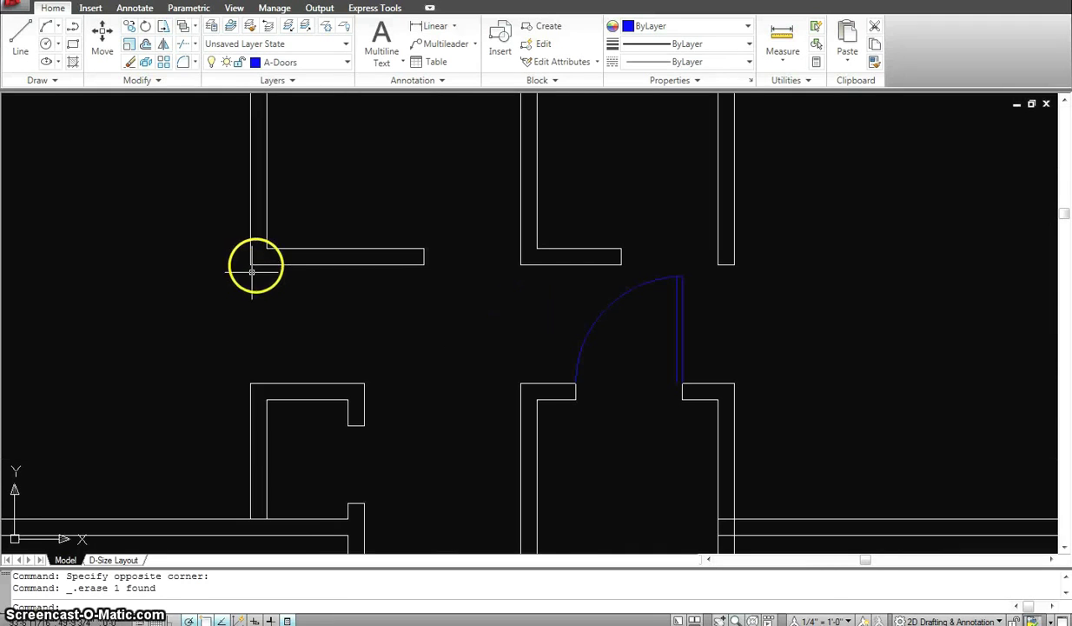
pyautogui.click(249, 263)
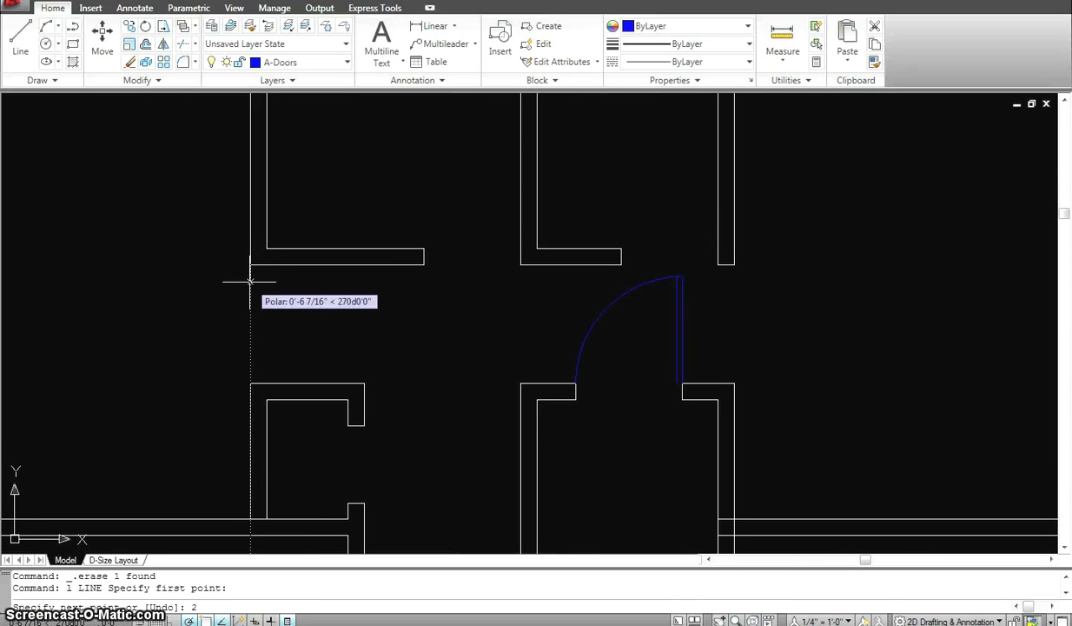
pyautogui.press('Return')
pyautogui.scroll(5, 271, 270)
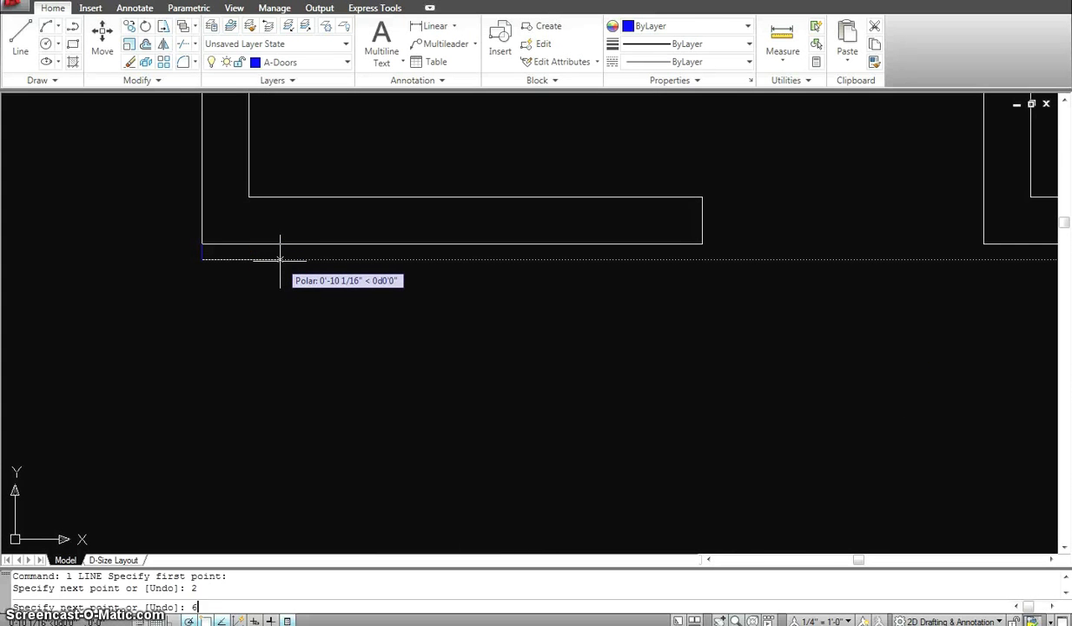
pyautogui.rightClick(251, 251)
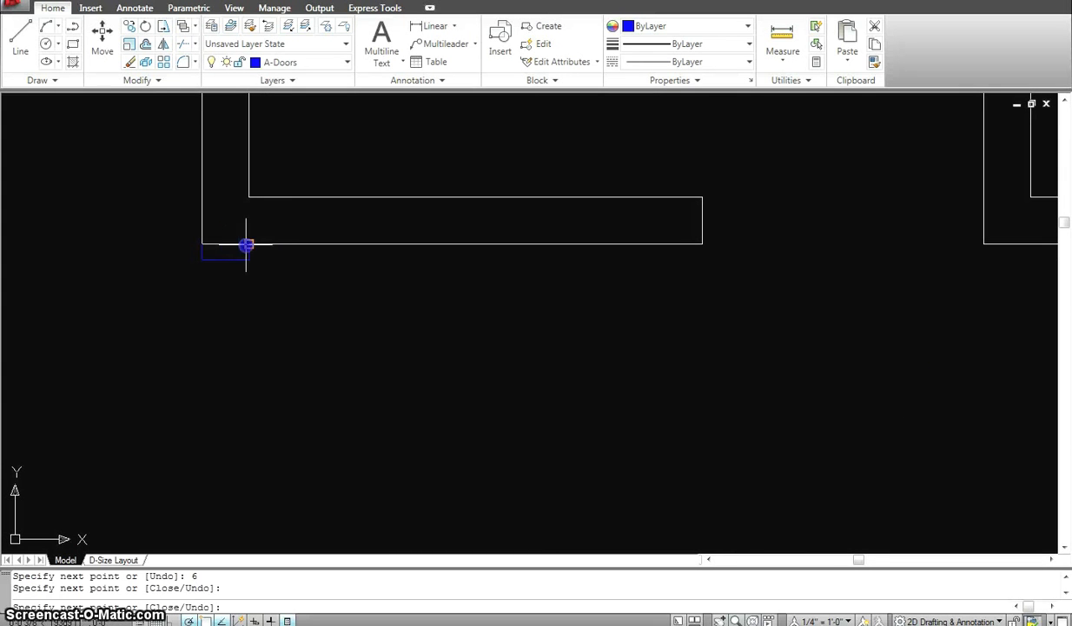
# Step: Trim away the wall line segment that crosses the top of the new jamb return
pyautogui.press('Escape')
pyautogui.write('tr')
pyautogui.press('Return')
pyautogui.click(340, 308)
pyautogui.click(165, 229)
pyautogui.rightClick(165, 228)
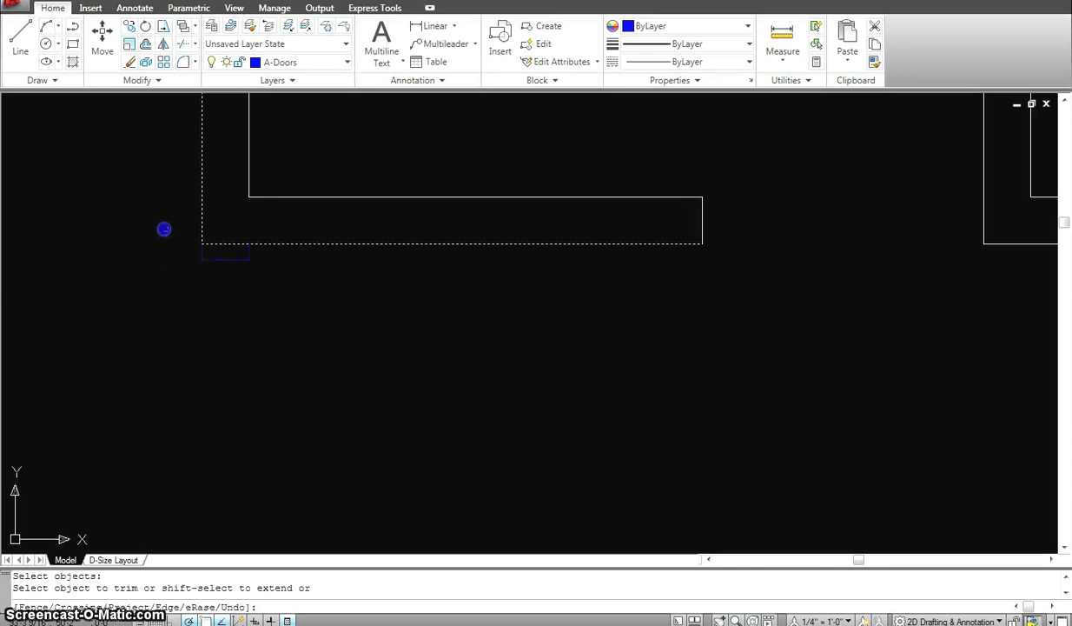
pyautogui.click(220, 249)
pyautogui.press('Escape')
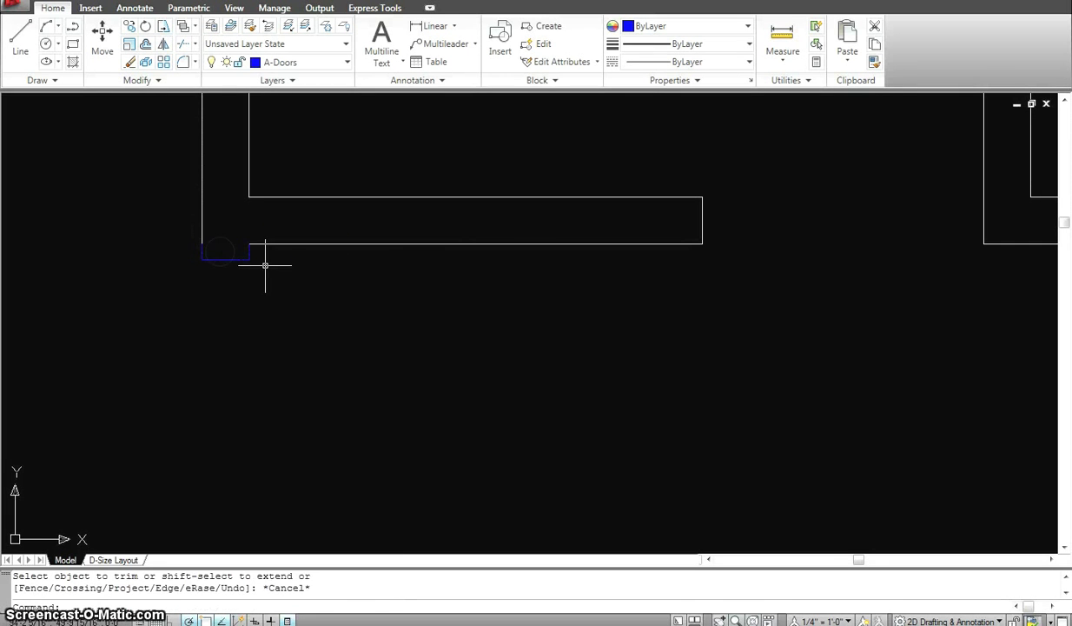
# Step: Match the properties of the jamb return lines to the adjoining wall line
pyautogui.write('ma')
pyautogui.press('Return')
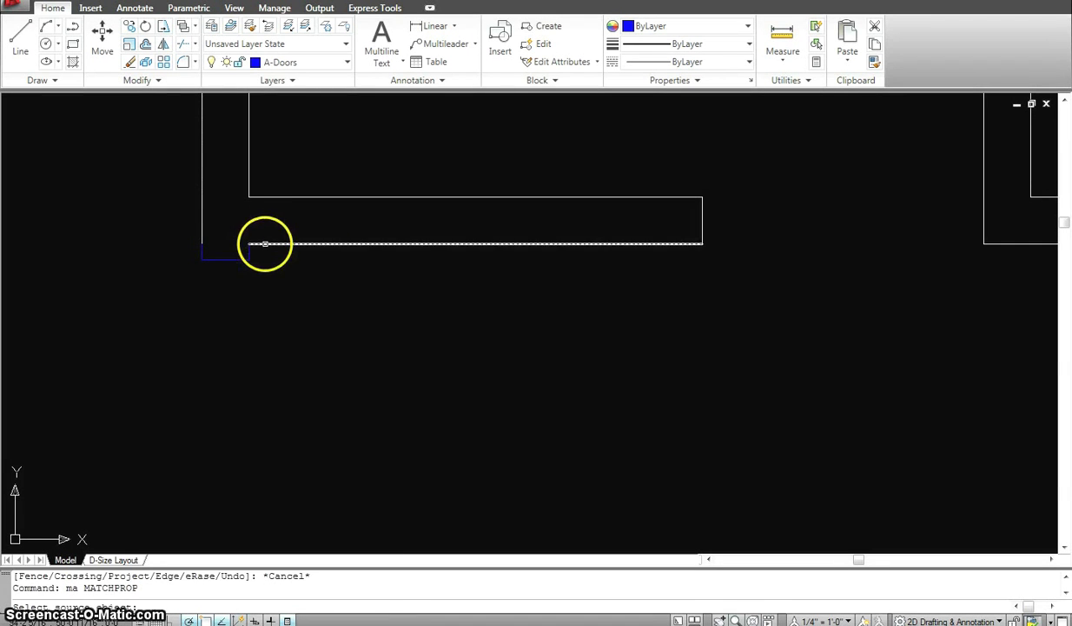
pyautogui.click(265, 243)
pyautogui.click(173, 216)
pyautogui.press('Escape')
# Step: Draw a horizontal door line from the jamb return's outer lower corner into the kitchen, longer than the opening's width
pyautogui.scroll(-4, 323, 287)
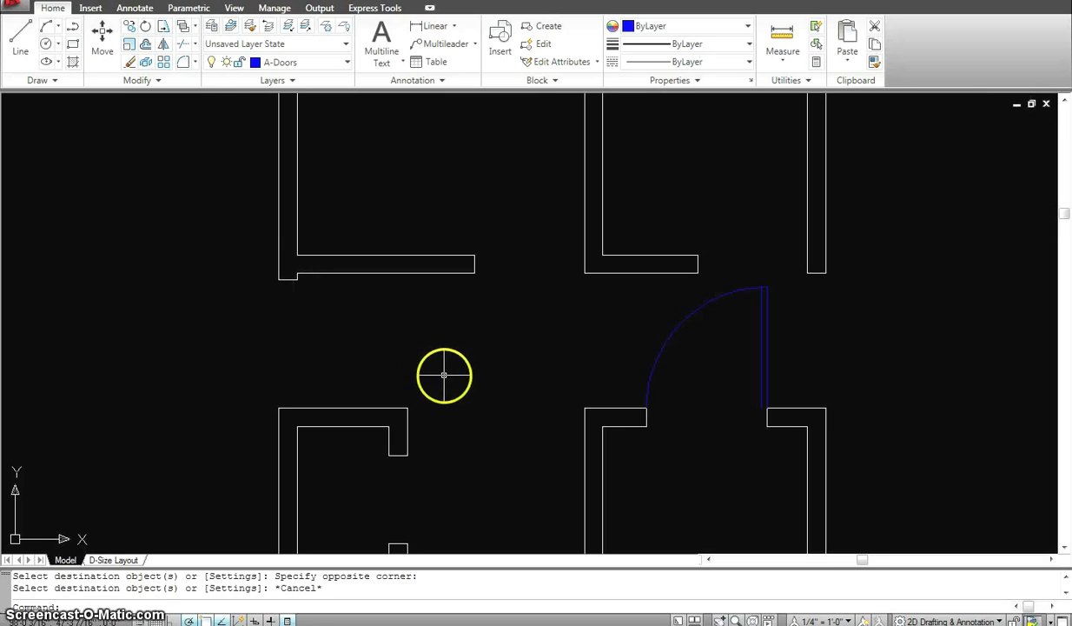
pyautogui.moveTo(376, 324)
pyautogui.mouseDown(button='middle')
pyautogui.moveTo(478, 362)
pyautogui.moveTo(332, 328)
pyautogui.moveTo(371, 334)
pyautogui.moveTo(291, 295)
pyautogui.mouseUp(button='middle')
pyautogui.scroll(-5, 478, 362)
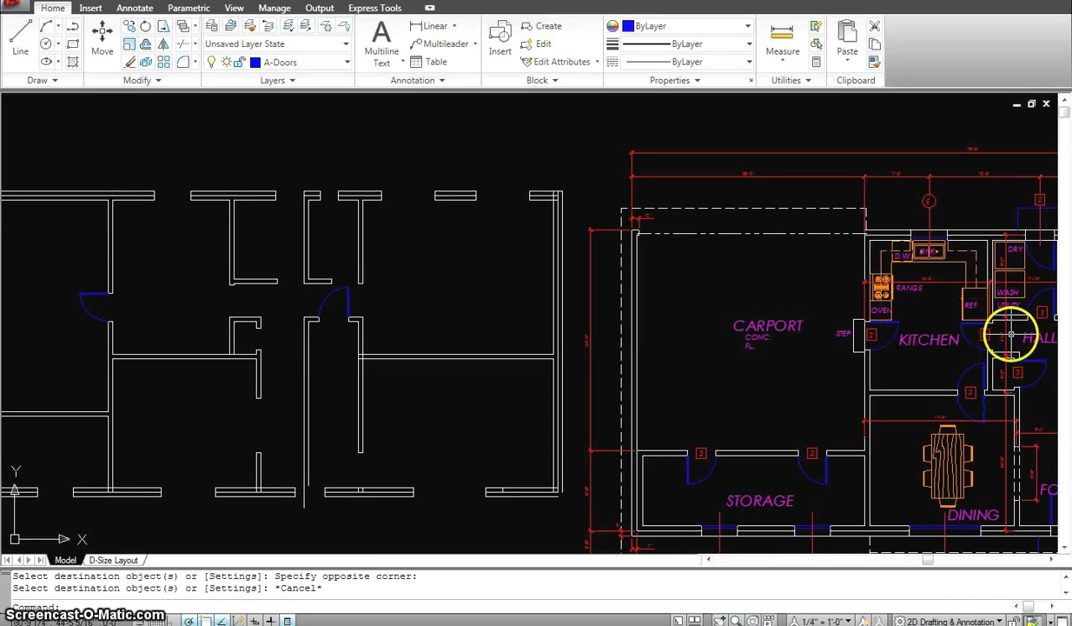
pyautogui.scroll(5, 209, 296)
pyautogui.write('l')
pyautogui.press('Return')
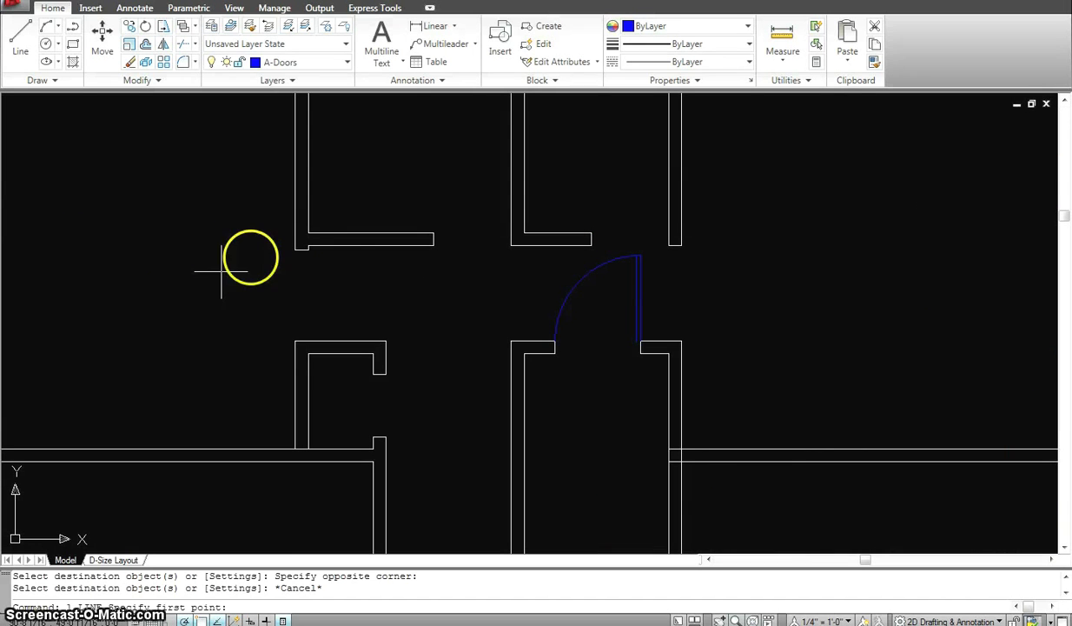
pyautogui.click(296, 249)
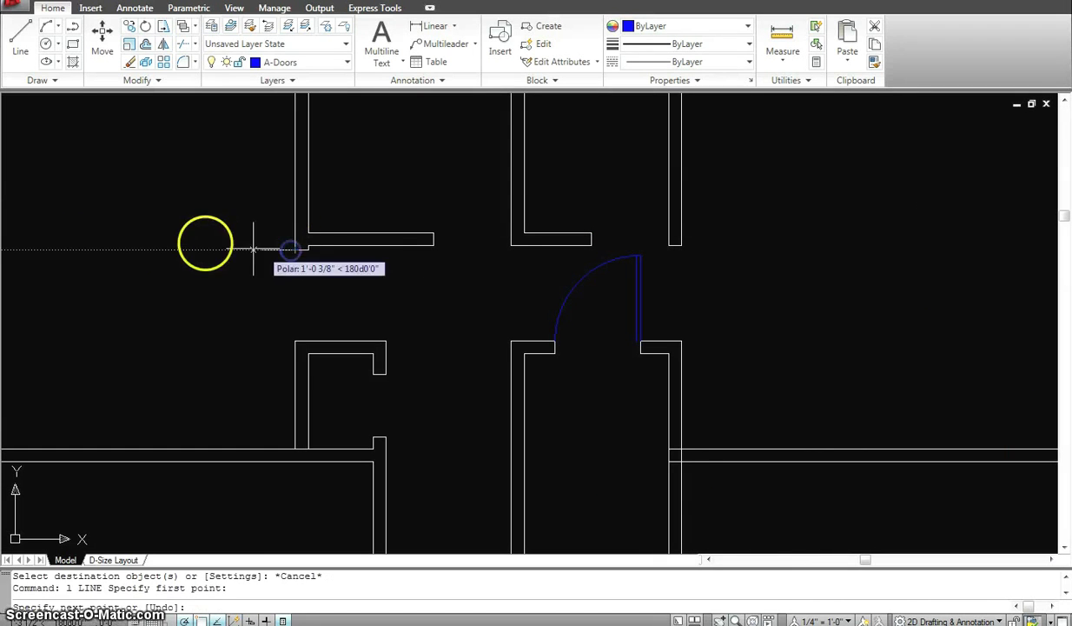
pyautogui.click(178, 250)
pyautogui.press('Escape')
# Step: Offset the horizontal door line 2 inches downward toward its opening to form the other side of the leaf
pyautogui.write('o')
pyautogui.press('Return')
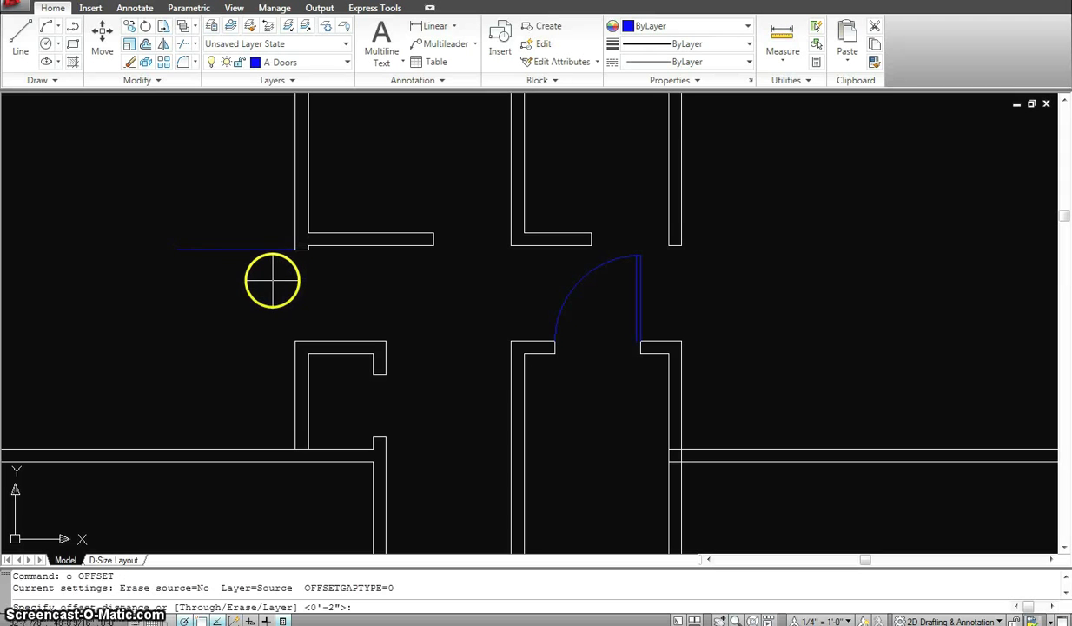
pyautogui.write('2')
pyautogui.press('Return')
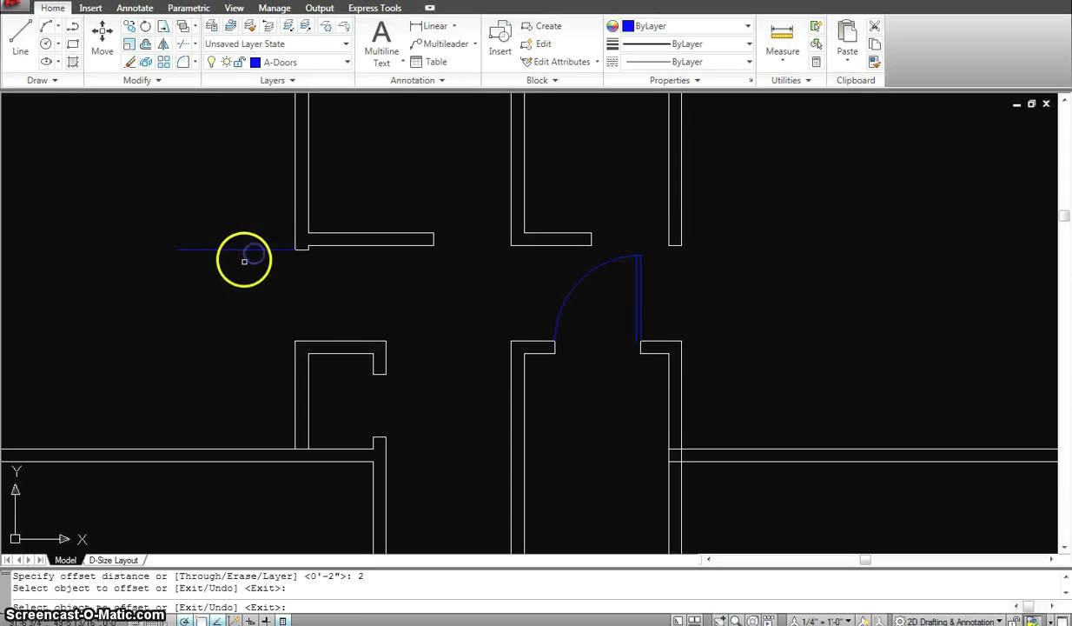
pyautogui.click(242, 250)
pyautogui.click(230, 307)
pyautogui.press('Escape')
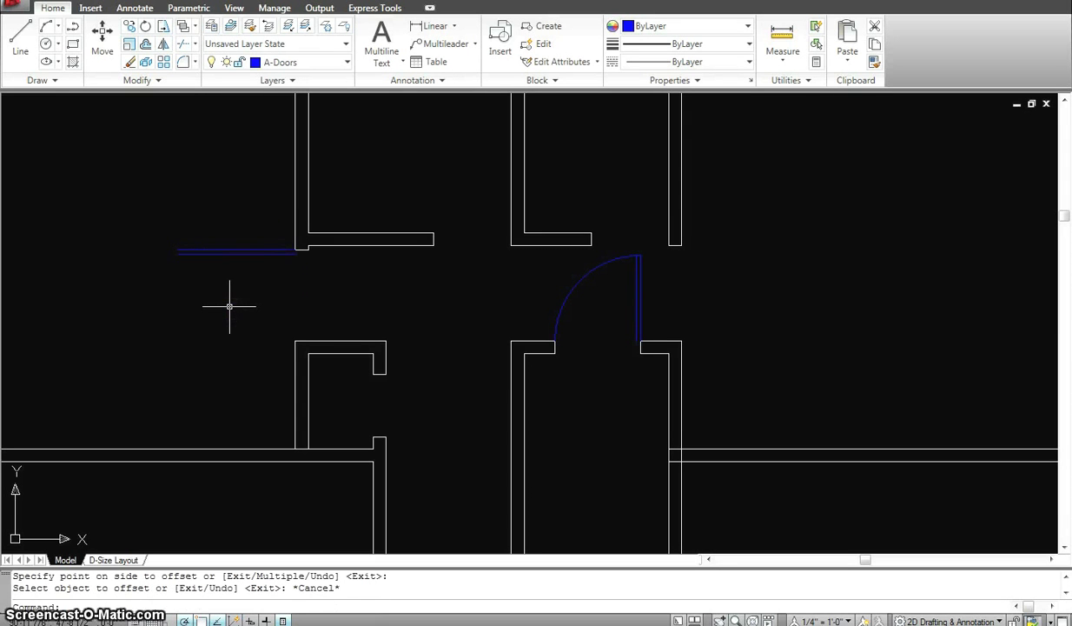
# Step: Draw a circle centred on the jamb return's hinge corner, with its radius reaching the wall corner across the kitchen-to-hall opening
pyautogui.press('Return')
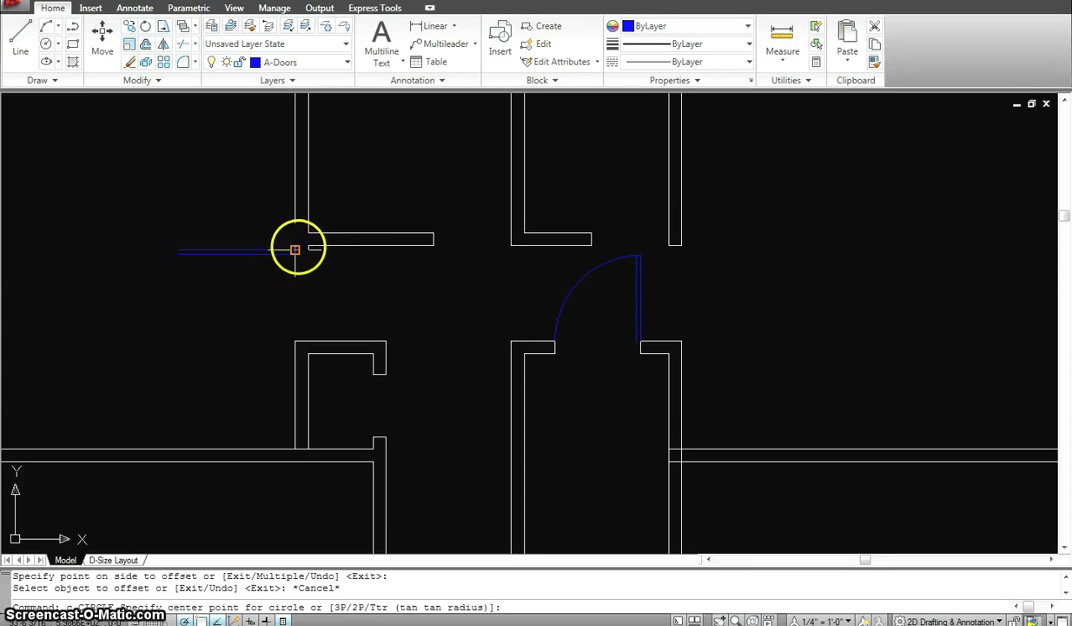
pyautogui.click(296, 249)
pyautogui.click(294, 341)
pyautogui.press('Escape')
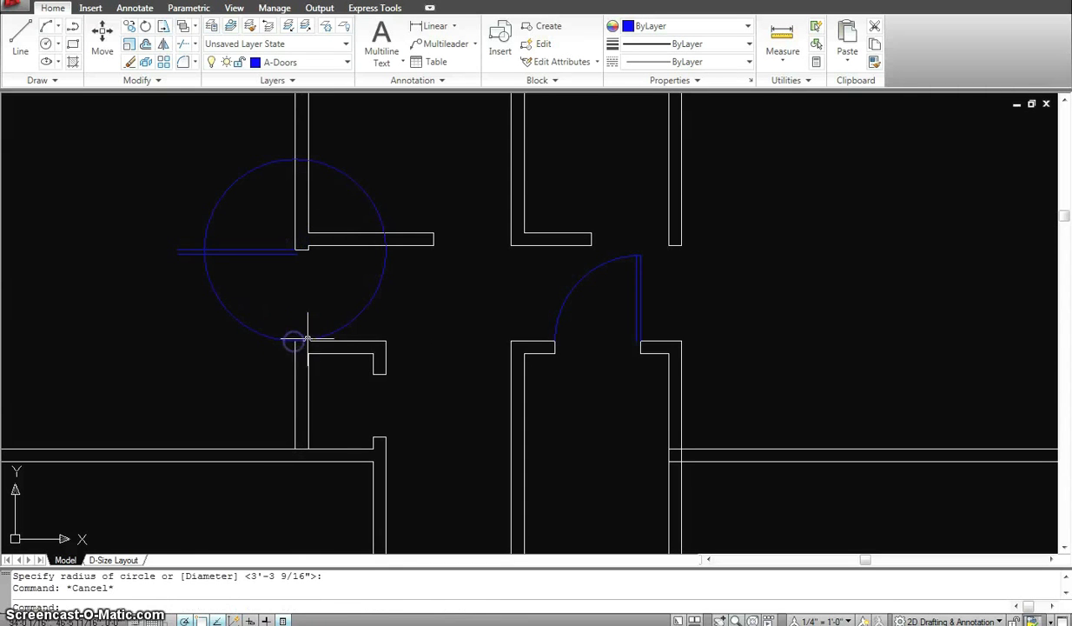
# Step: Trim the kitchen door's circle to a quarter-circle swing below the leaf and cut both leaf lines back to the arc
pyautogui.write('tr')
pyautogui.press('Return')
pyautogui.click(449, 411)
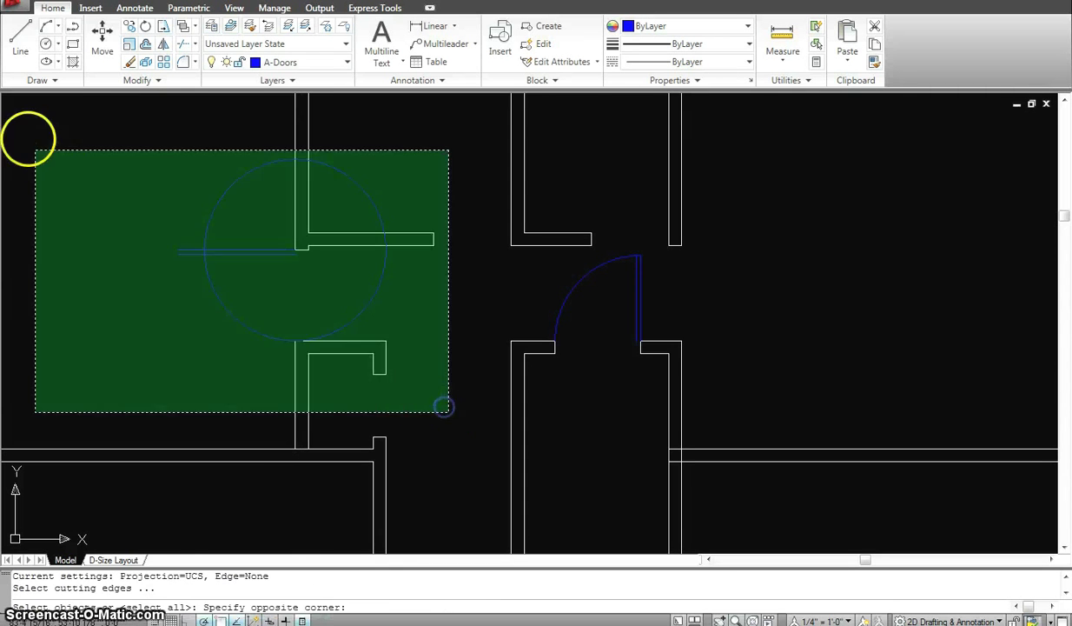
pyautogui.click(28, 137)
pyautogui.press('Return')
pyautogui.click(180, 269)
pyautogui.click(162, 233)
pyautogui.click(221, 272)
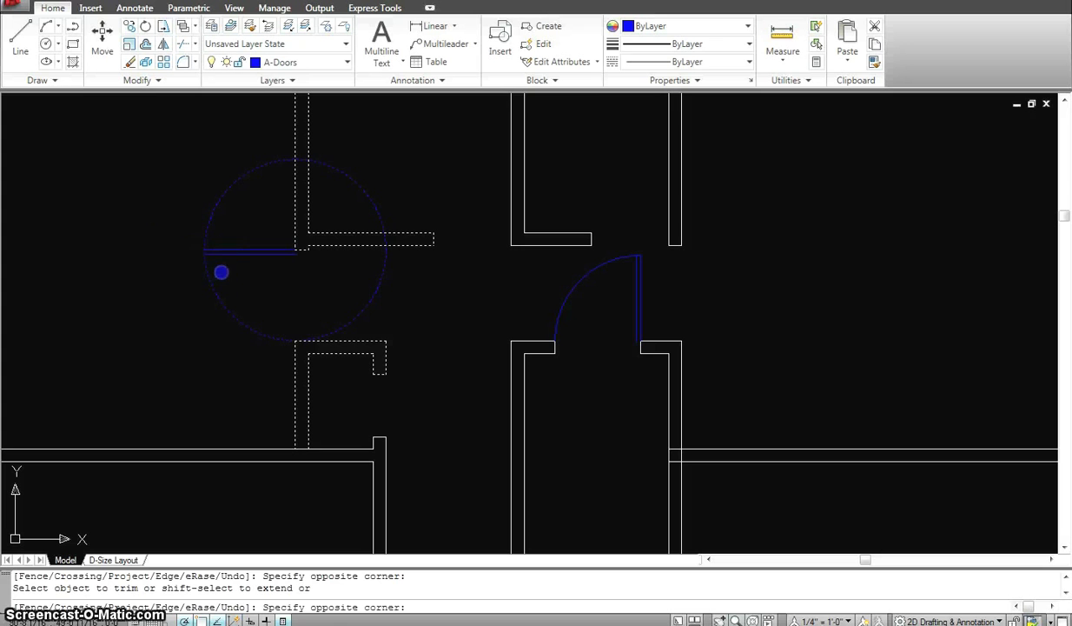
pyautogui.click(223, 225)
pyautogui.click(209, 211)
pyautogui.click(301, 202)
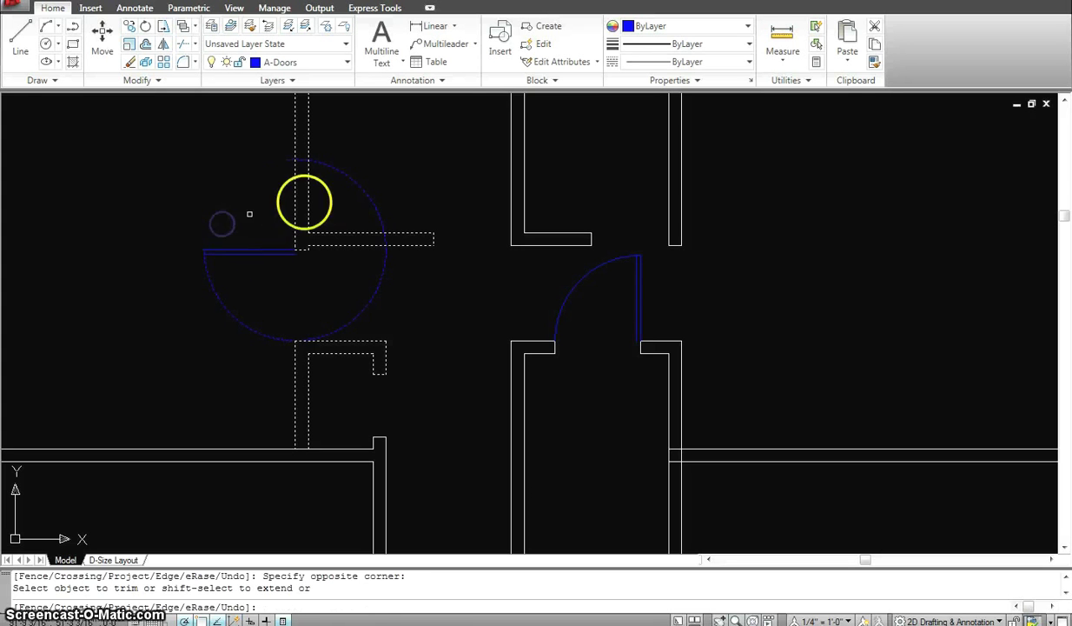
pyautogui.click(351, 254)
pyautogui.click(405, 302)
pyautogui.click(311, 299)
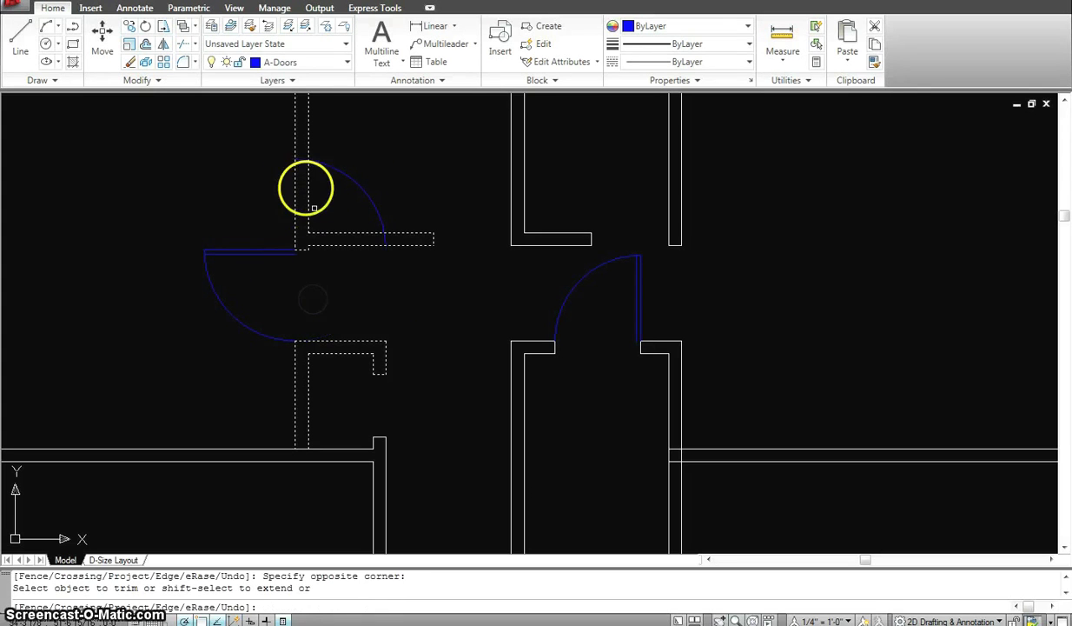
# Step: Erase the leftover arc piece in the room beyond the kitchen wall, above the horizontal wall
pyautogui.press('Escape')
pyautogui.click(364, 162)
pyautogui.click(342, 183)
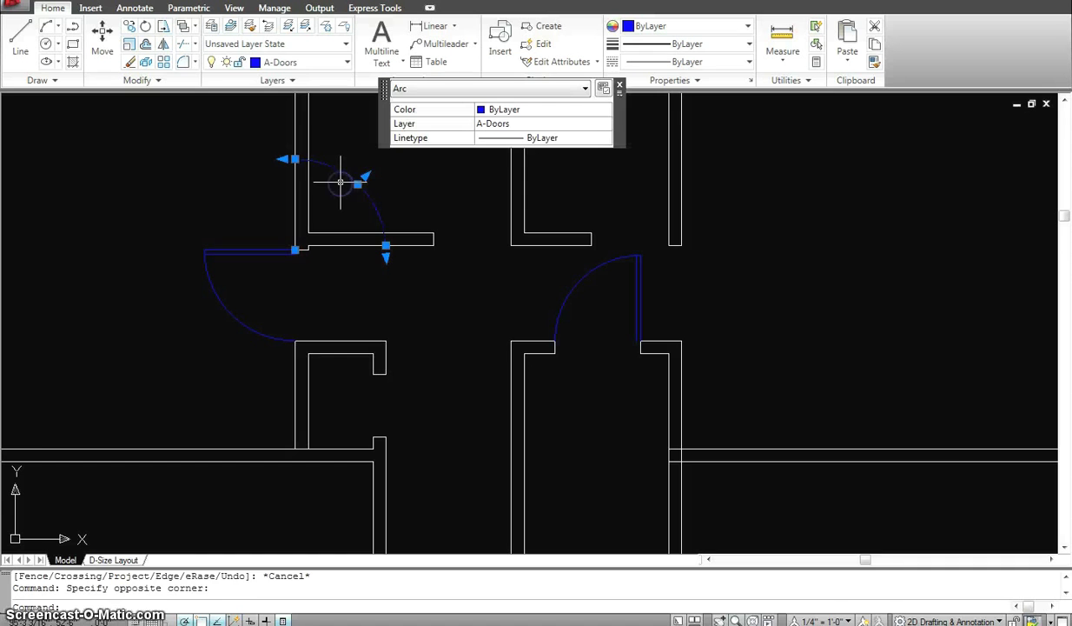
pyautogui.press('Delete')
# Step: Make A-Windows the current layer
pyautogui.scroll(-5, 521, 295)
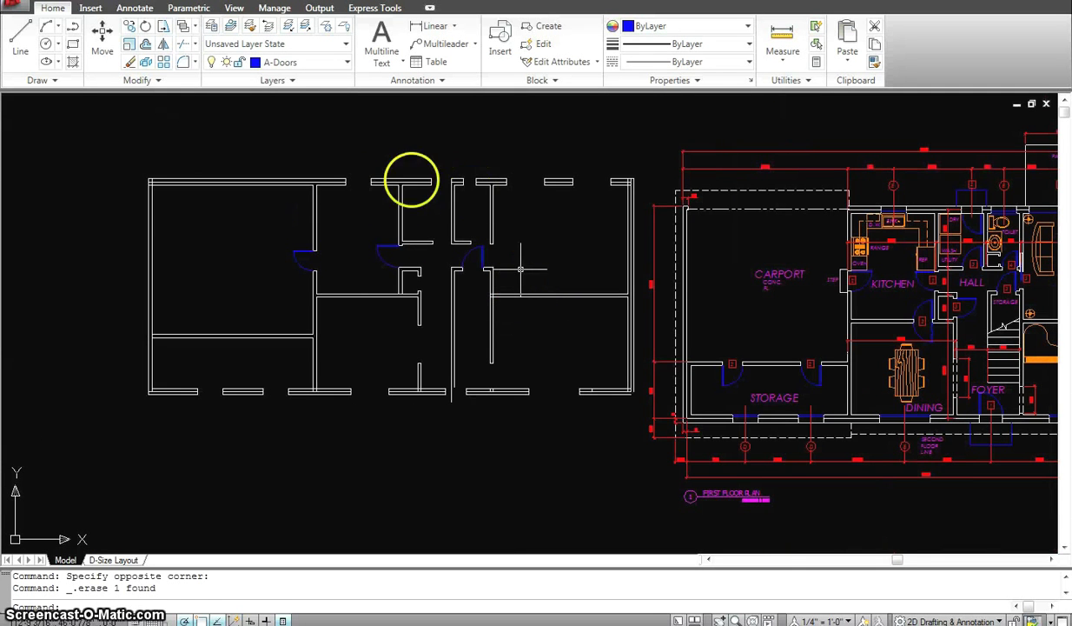
pyautogui.scroll(3, 386, 173)
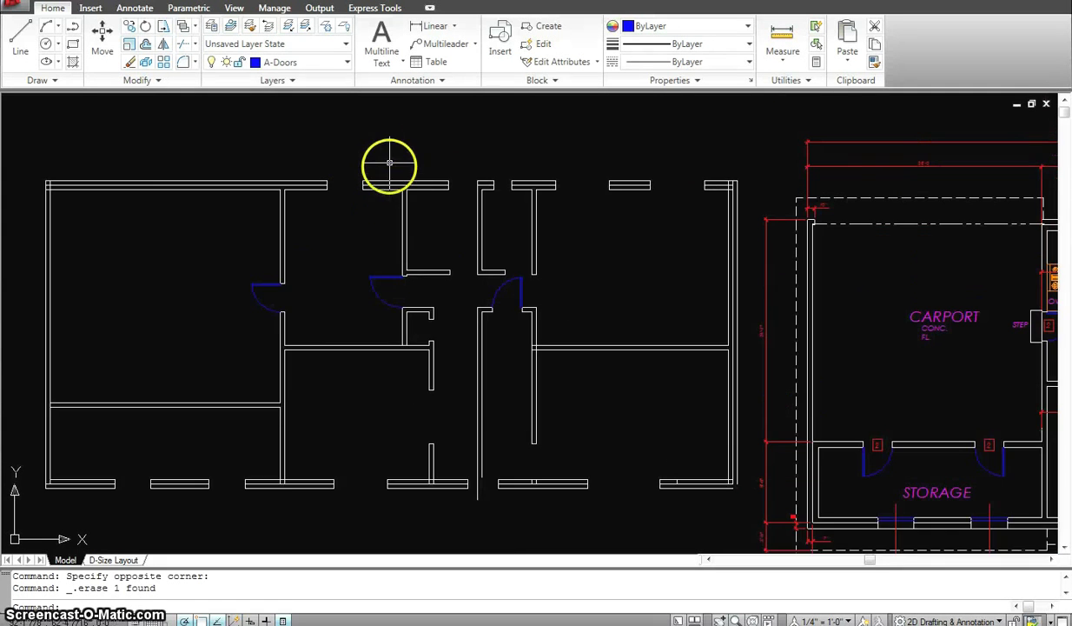
pyautogui.click(346, 64)
pyautogui.click(300, 152)
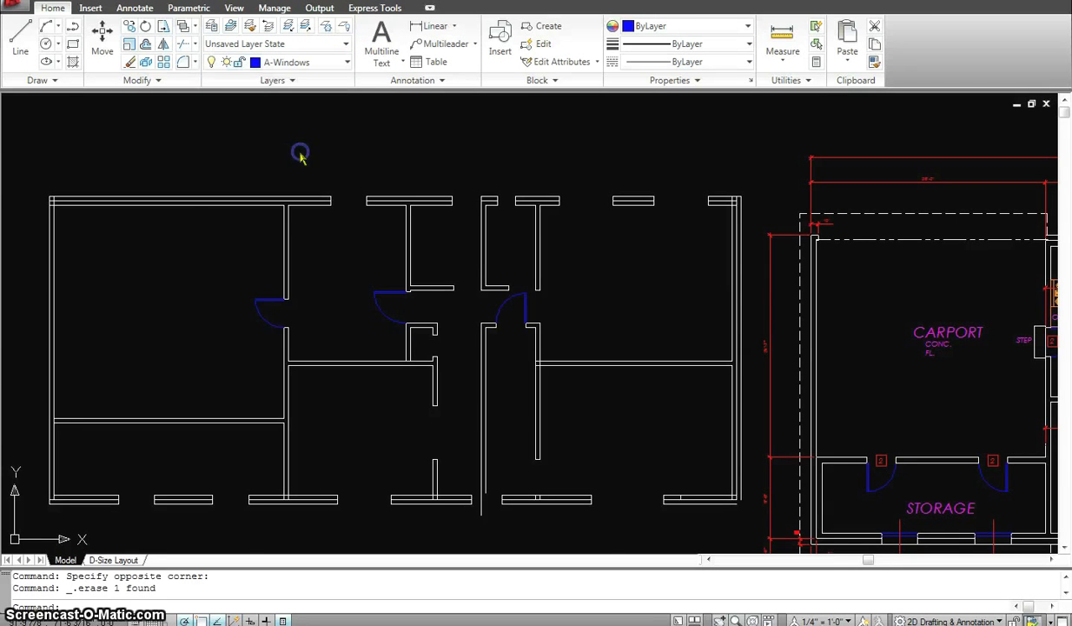
# Step: Draw two lines across the kitchen window opening in the upper exterior wall, one along each wall face
pyautogui.scroll(2, 363, 221)
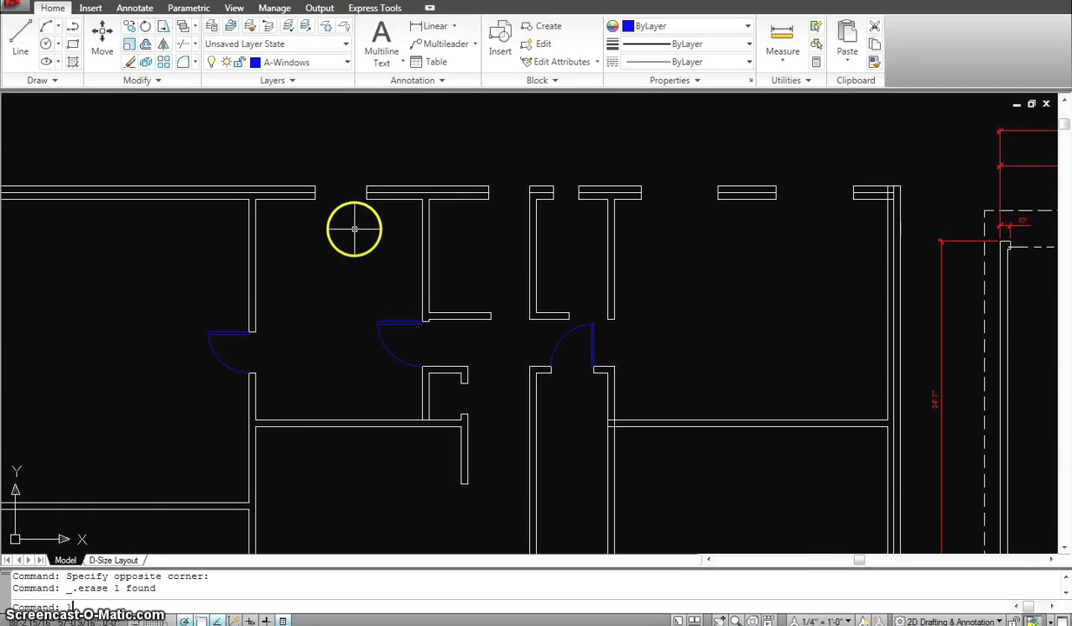
pyautogui.click(312, 206)
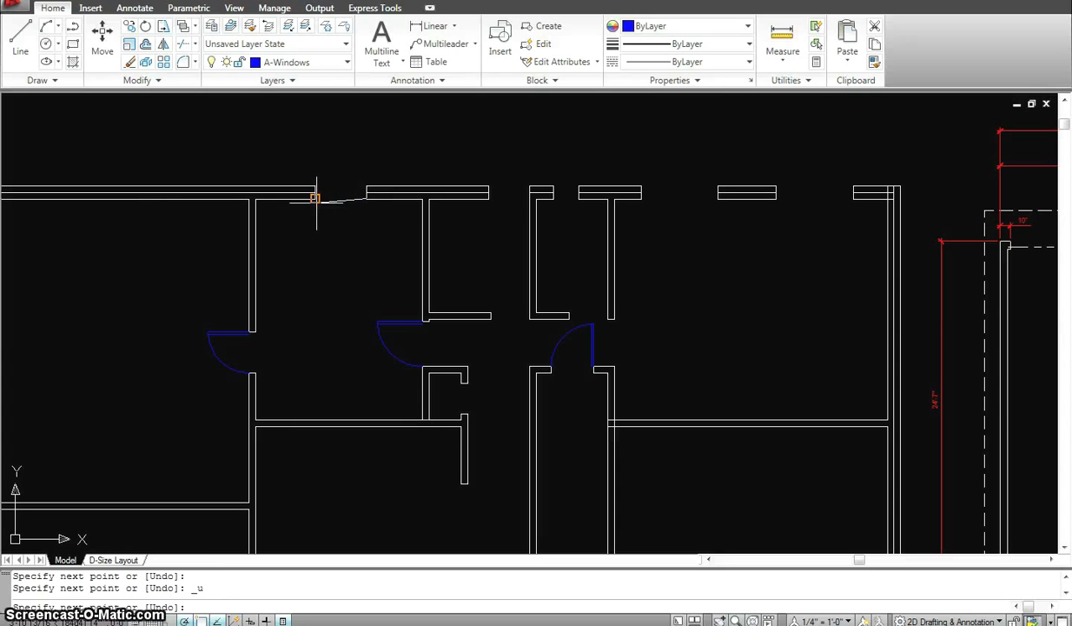
pyautogui.click(317, 199)
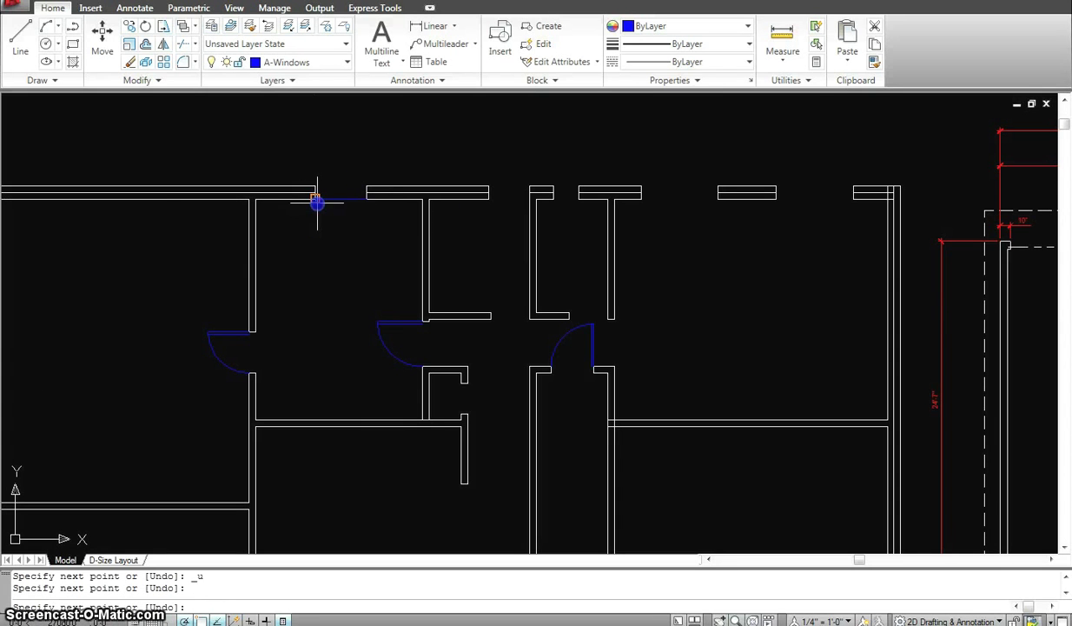
pyautogui.press('Escape')
pyautogui.press('space')
pyautogui.click(360, 187)
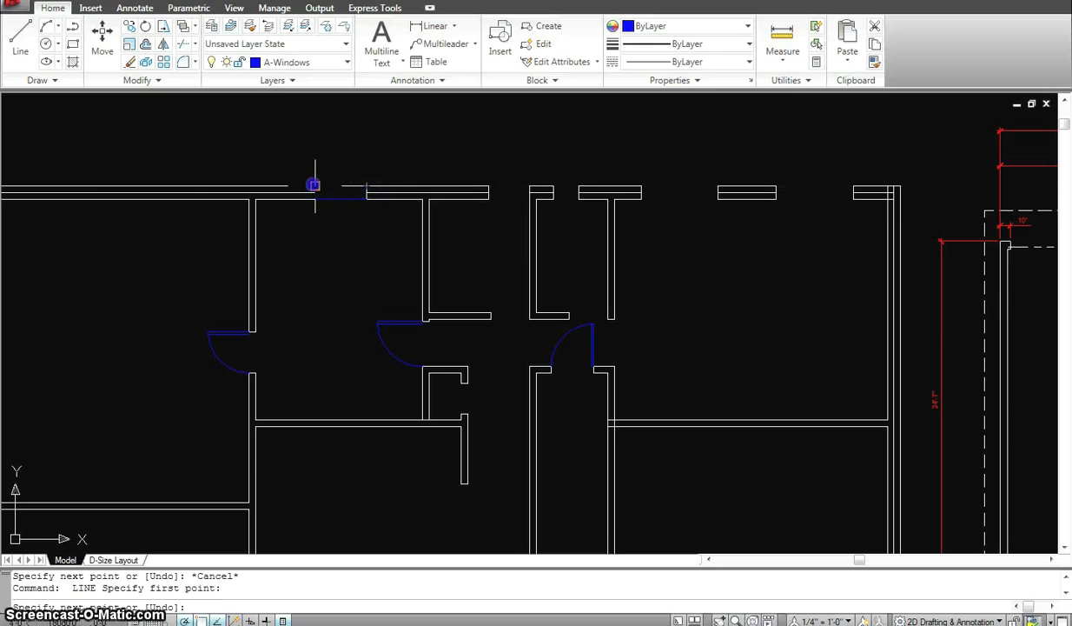
pyautogui.scroll(5, 352, 189)
pyautogui.press('space')
pyautogui.press('Escape')
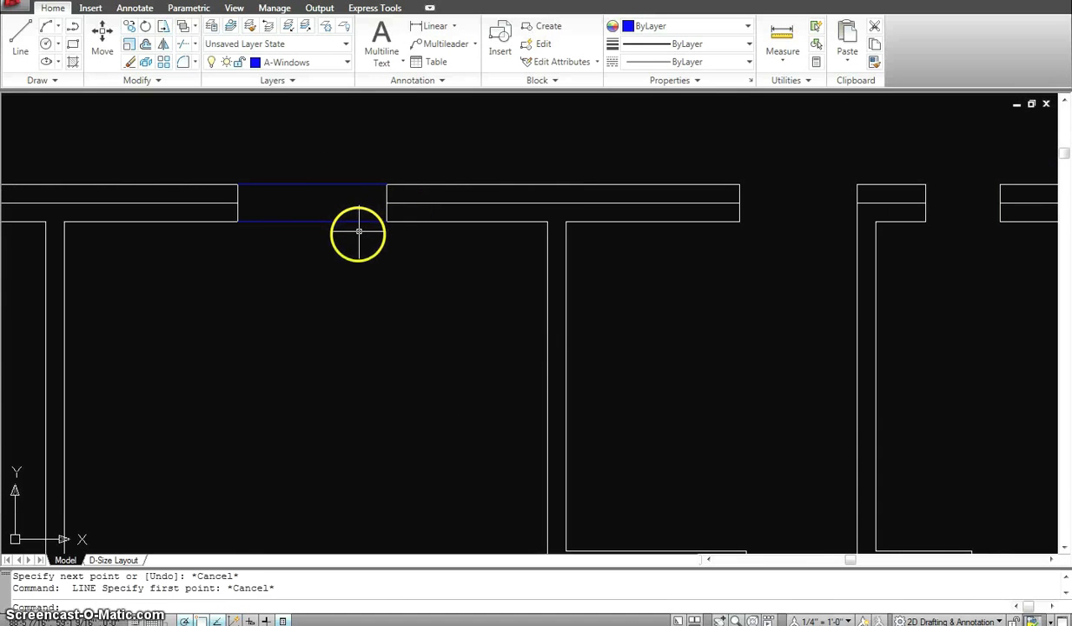
# Step: Offset the kitchen window's inner-face line into the wall at 1" spacing, repeating the offset to reach 2" from the face
pyautogui.write('o')
pyautogui.press('space')
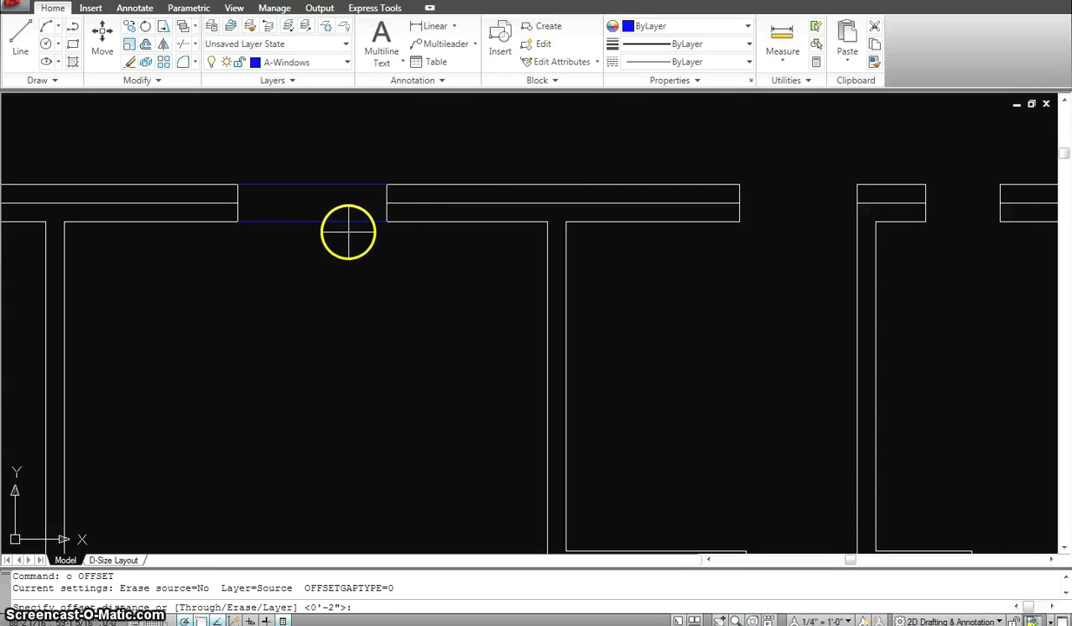
pyautogui.press('Return')
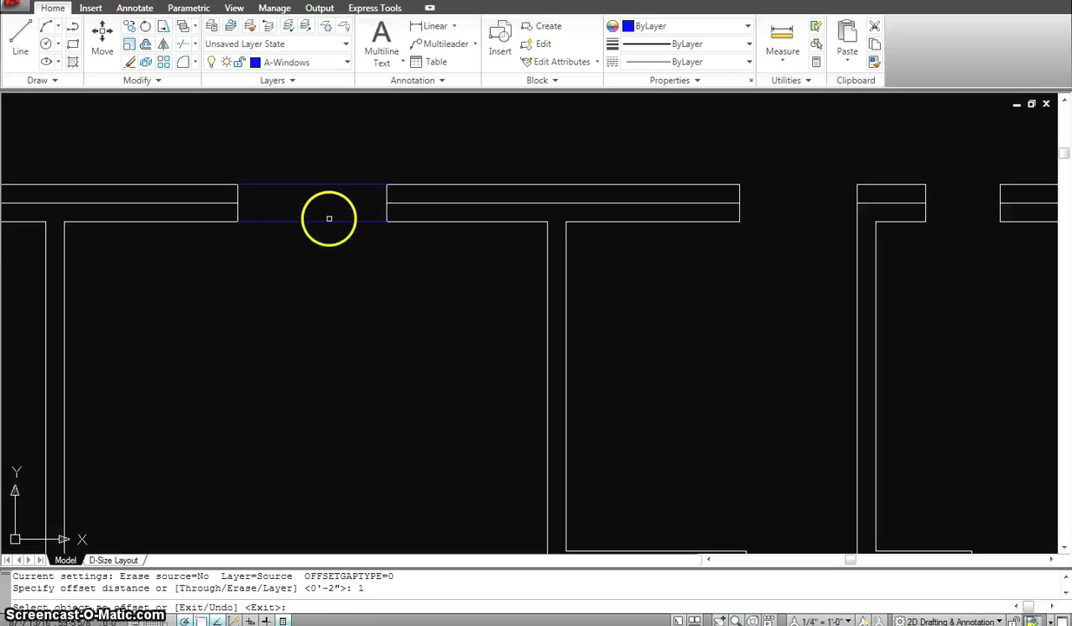
pyautogui.click(328, 223)
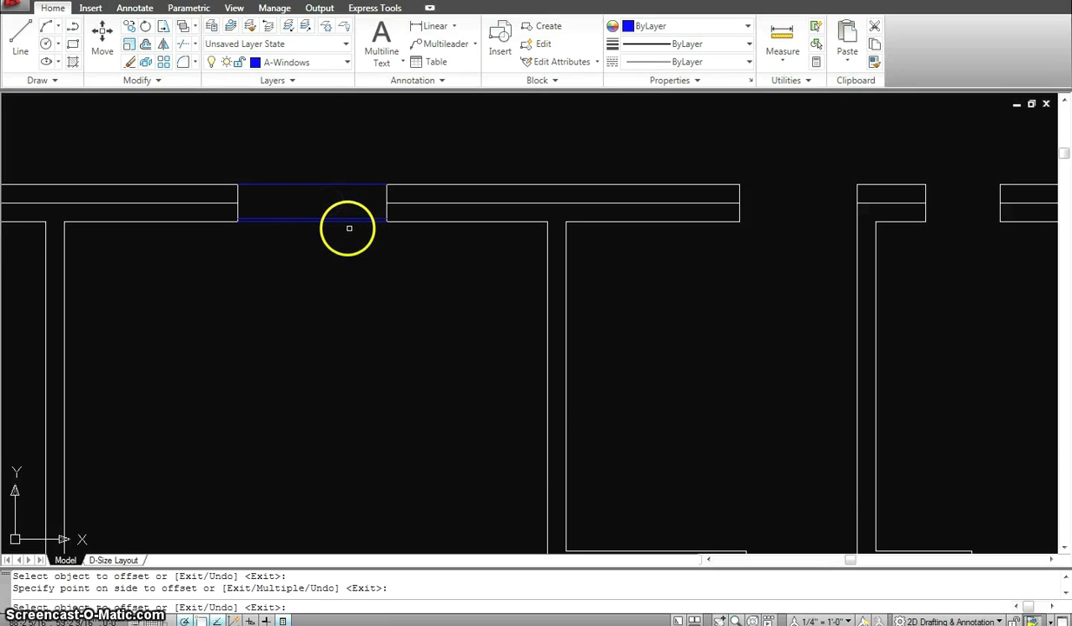
pyautogui.press('Return')
pyautogui.press('Return')
pyautogui.press('Return')
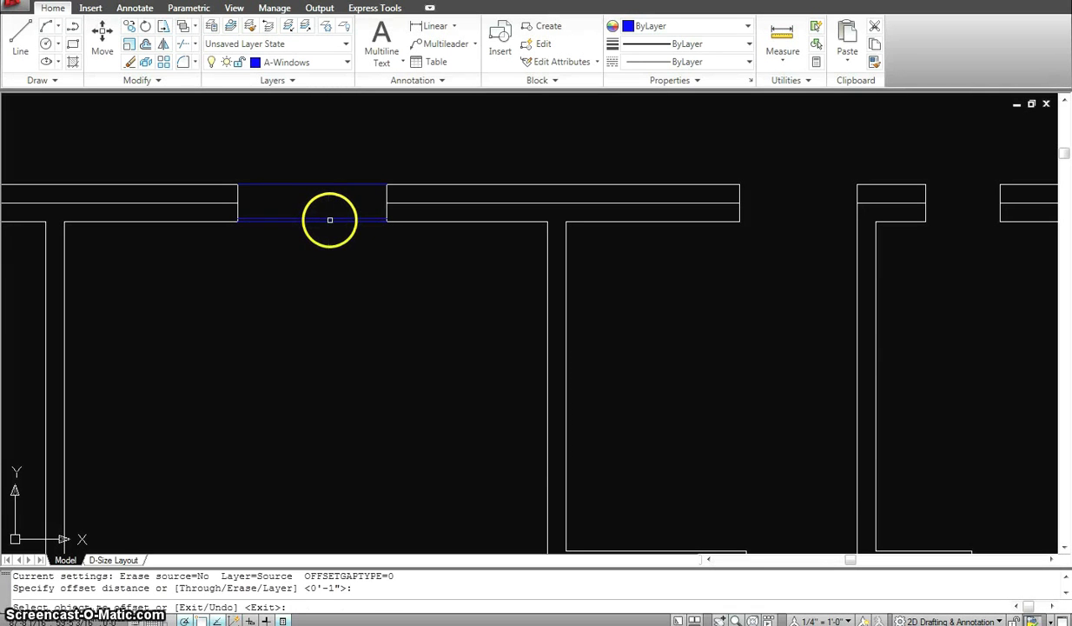
pyautogui.click(329, 224)
pyautogui.click(332, 207)
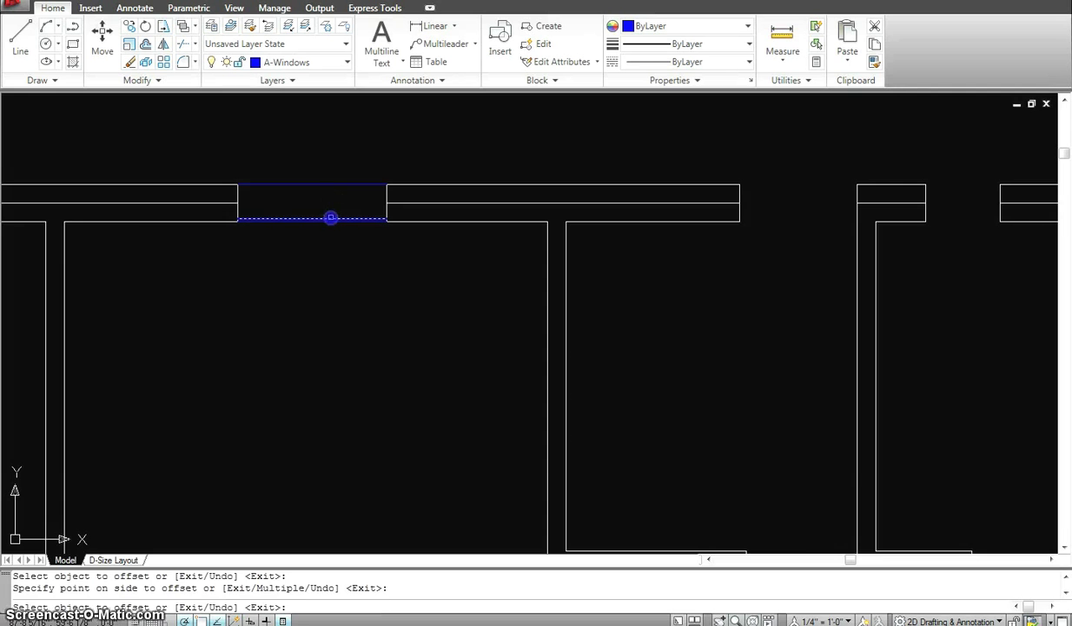
# Step: Erase the two overlapping intermediate lines 1" in from the inner face of the kitchen window
pyautogui.press('Escape')
pyautogui.scroll(3, 331, 217)
pyautogui.click(331, 215)
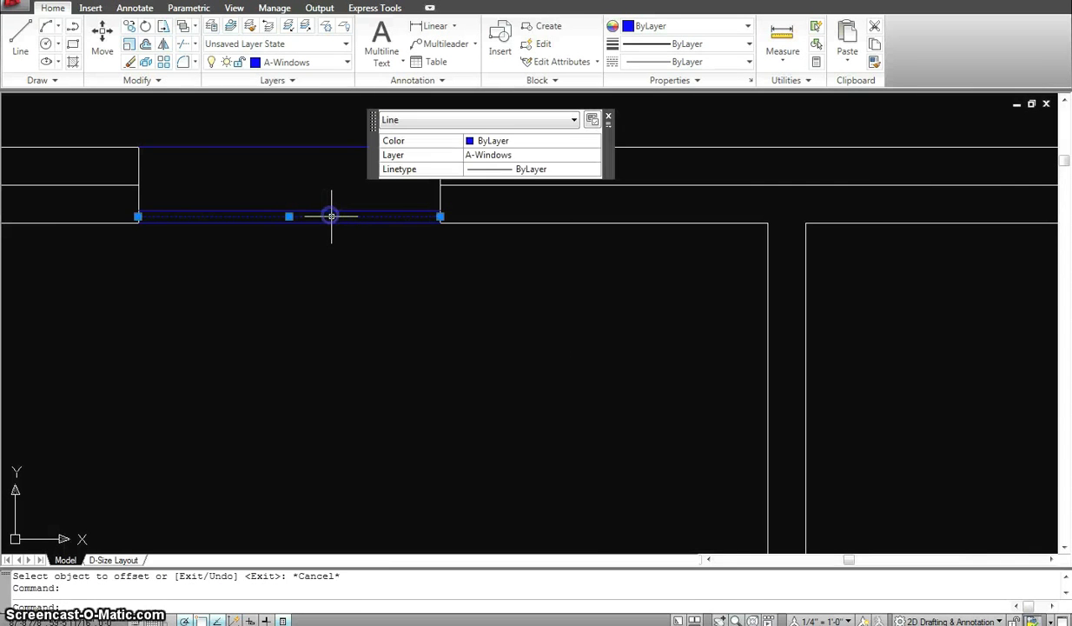
pyautogui.press('Delete')
pyautogui.click(329, 215)
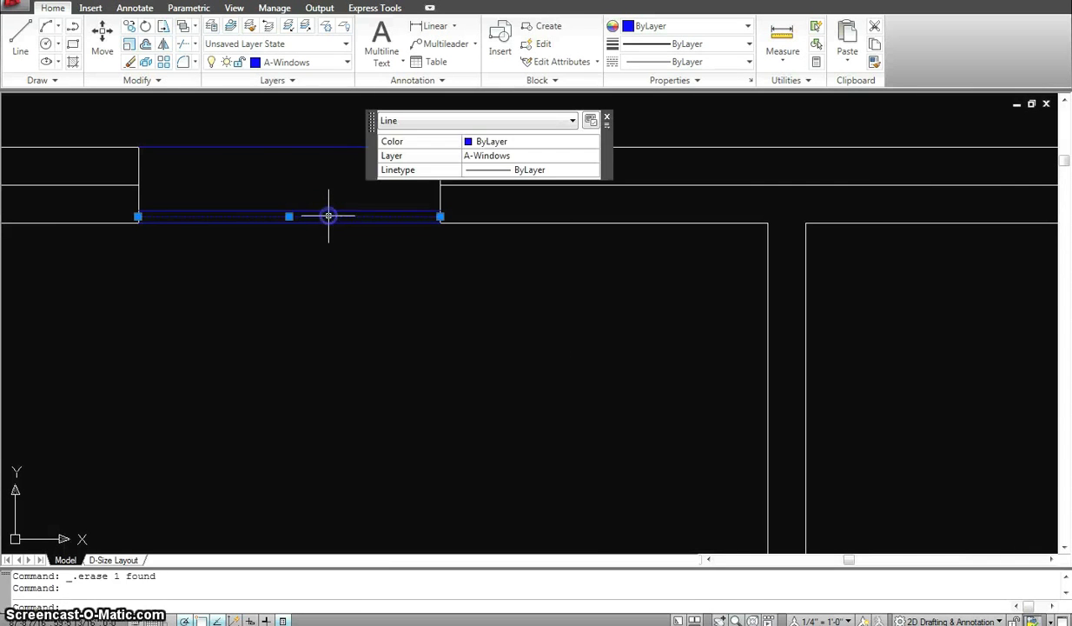
pyautogui.press('Delete')
pyautogui.scroll(-5, 527, 314)
pyautogui.scroll(4, 495, 313)
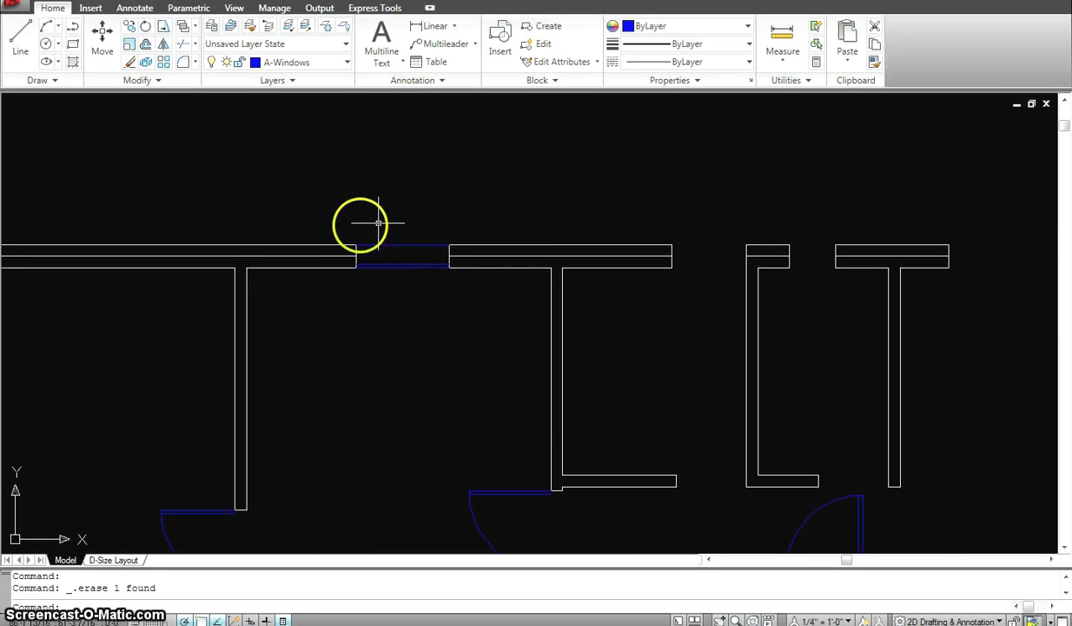
pyautogui.scroll(-4, 558, 304)
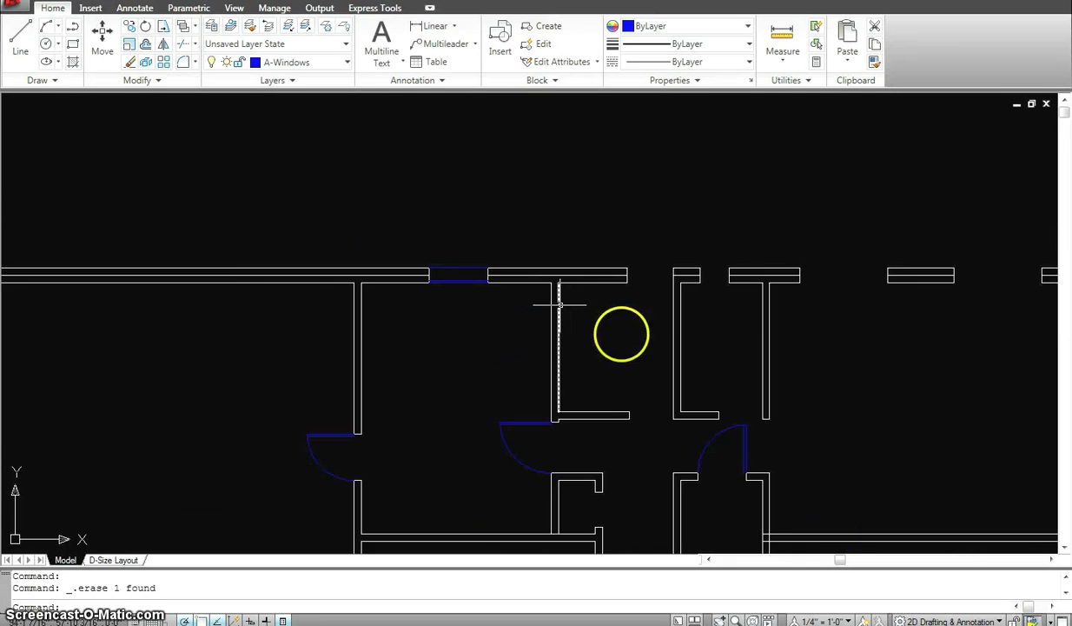
pyautogui.scroll(3, 573, 287)
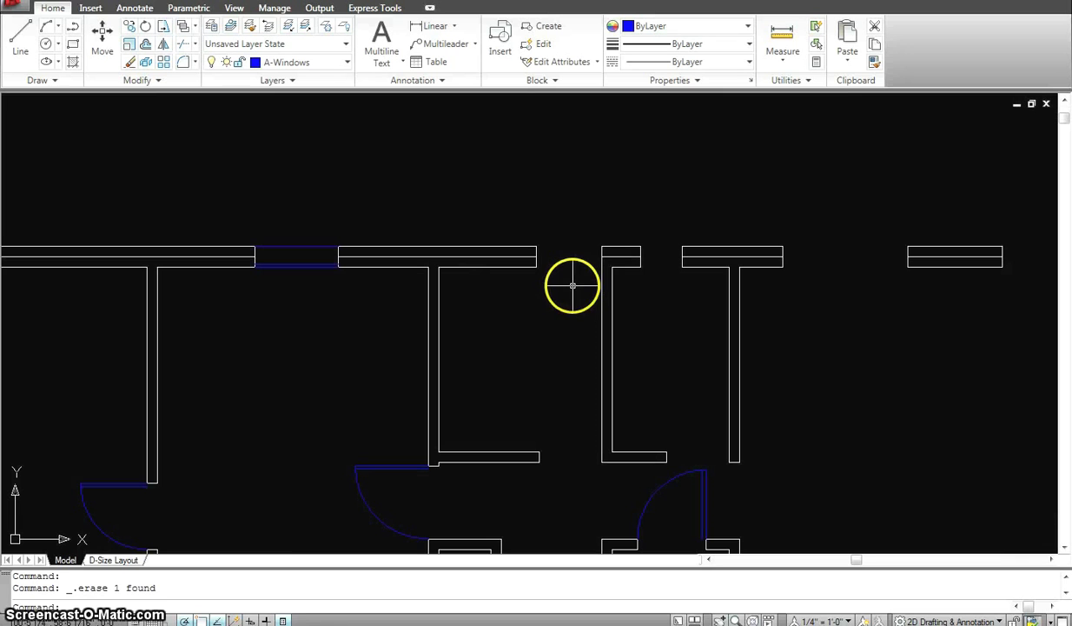
pyautogui.press('Return')
pyautogui.click(537, 268)
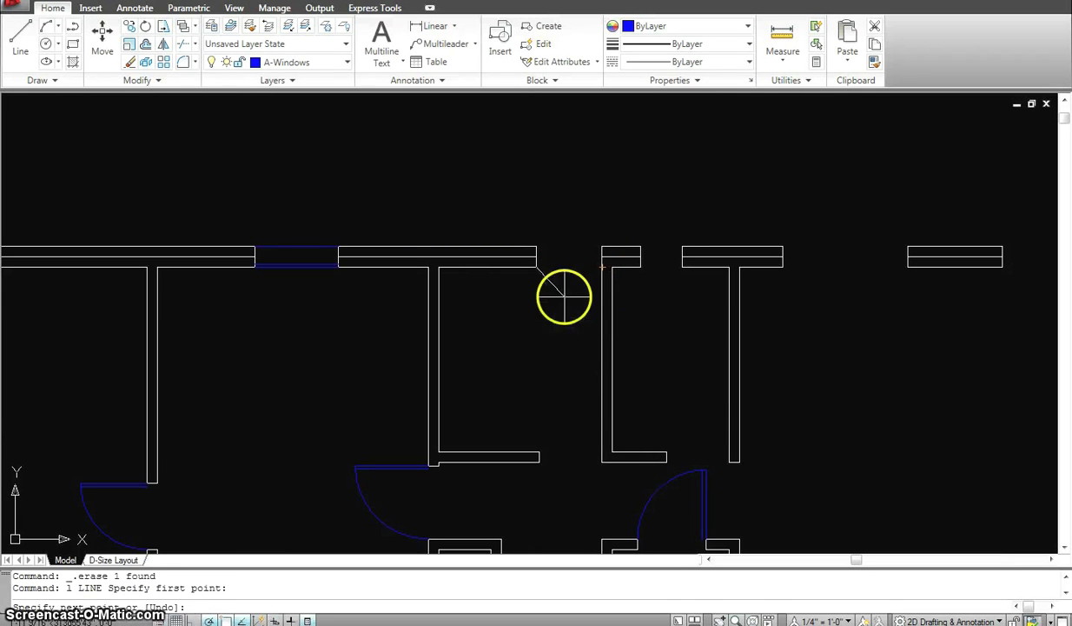
pyautogui.press('Escape')
# Step: Draw two lines across the narrow toilet window opening in the upper exterior wall, one along each wall face
pyautogui.press('Return')
pyautogui.click(641, 267)
pyautogui.press('Escape')
pyautogui.press('Return')
pyautogui.click(642, 244)
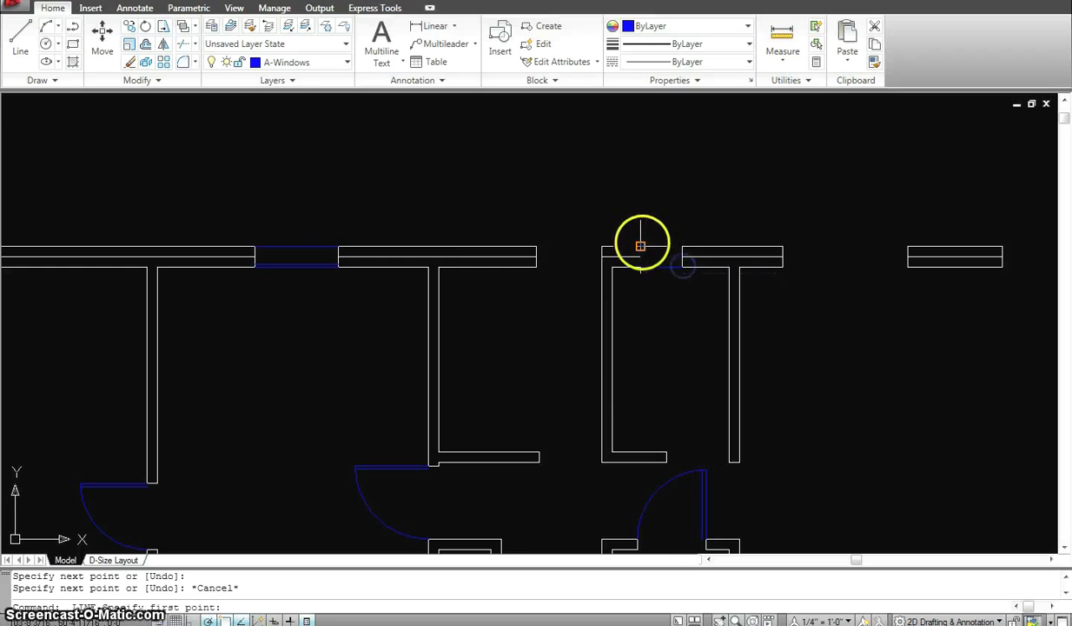
pyautogui.press('Escape')
# Step: Offset the toilet window's inner-face line 2" into the wall
pyautogui.scroll(3, 682, 245)
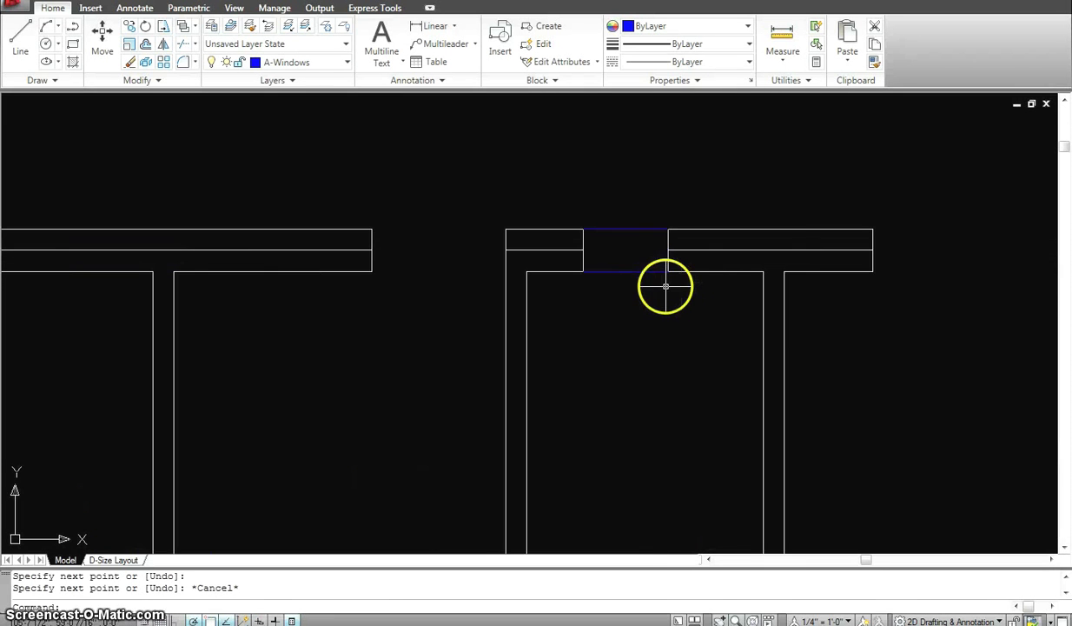
pyautogui.write('o')
pyautogui.press('Return')
pyautogui.write('2')
pyautogui.press('Return')
pyautogui.click(623, 270)
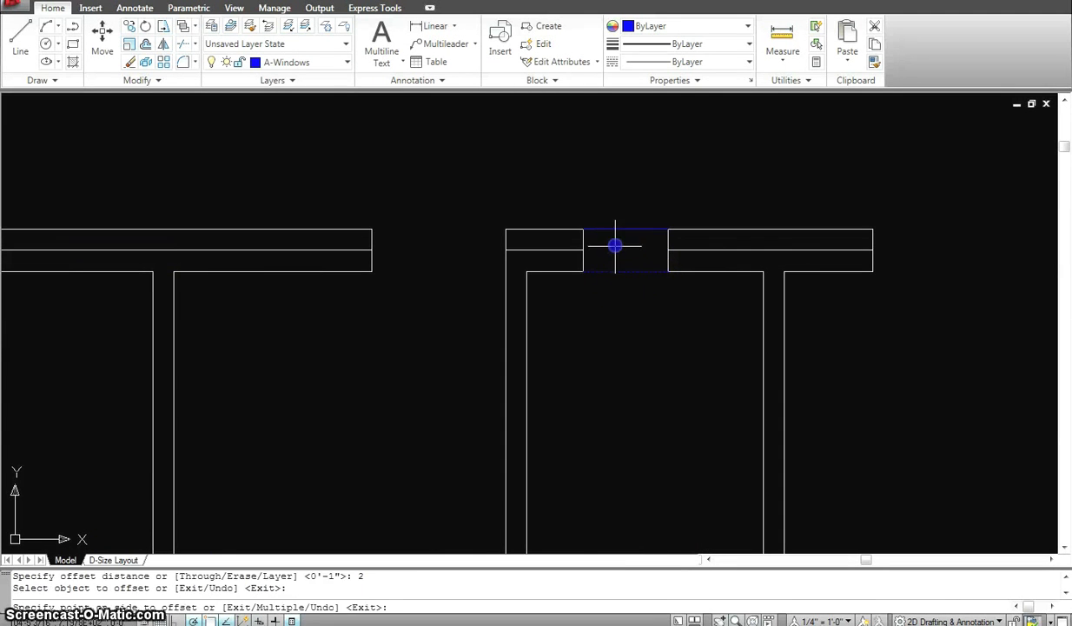
pyautogui.press('Escape')
# Step: Draw two lines across the storage room's first window opening from the building's left corner in the lower exterior wall, one along each wall face
pyautogui.scroll(-3, 615, 241)
pyautogui.scroll(2, 519, 258)
pyautogui.scroll(-3, 495, 330)
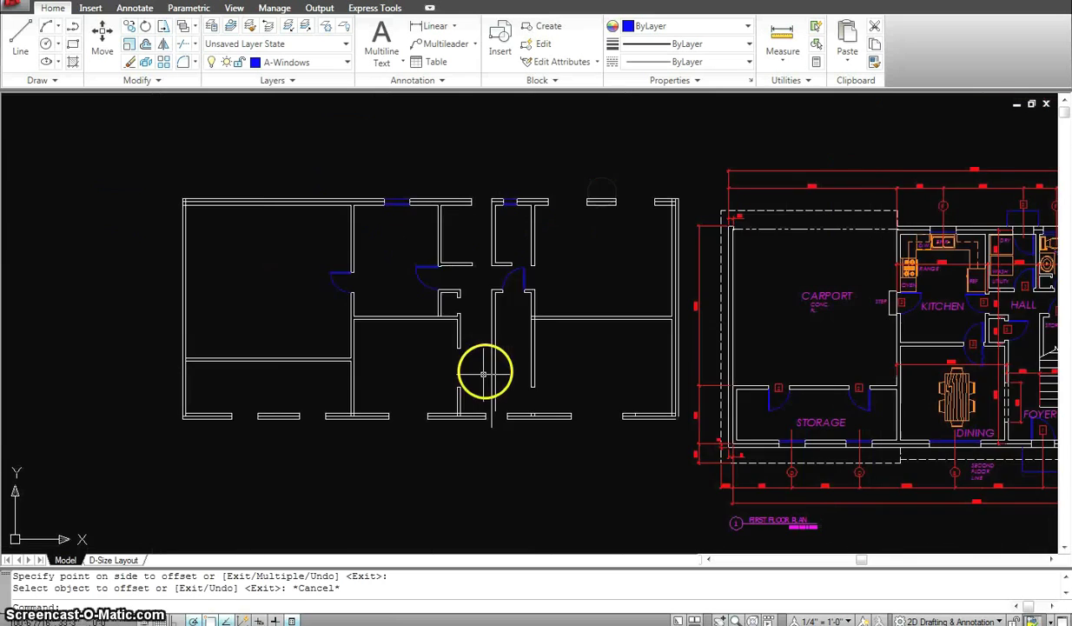
pyautogui.scroll(2, 361, 402)
pyautogui.write('l')
pyautogui.press('Return')
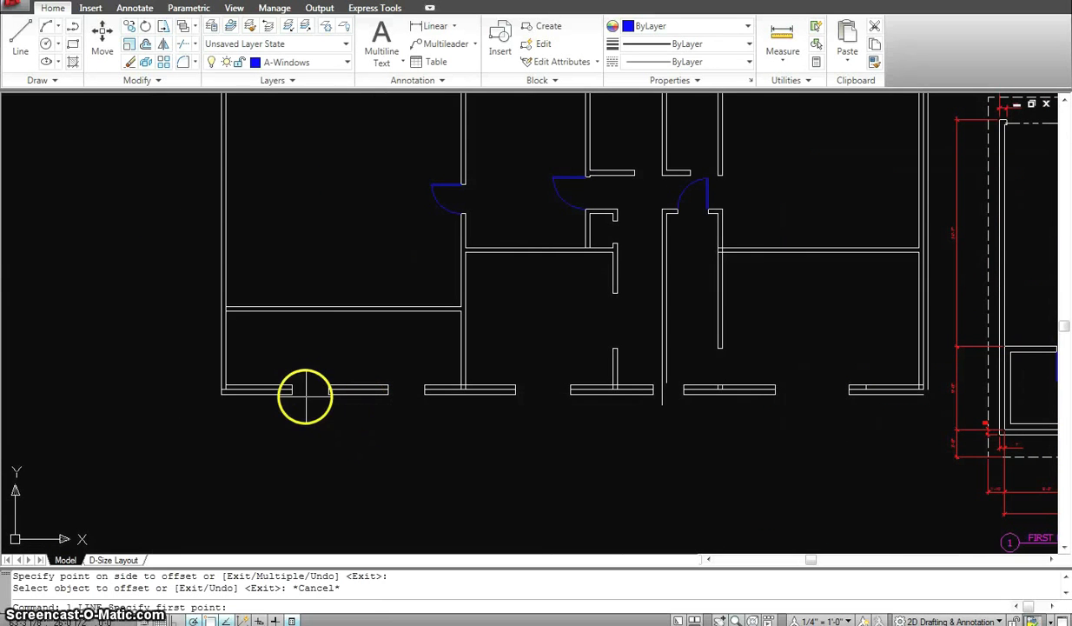
pyautogui.click(291, 393)
pyautogui.click(330, 394)
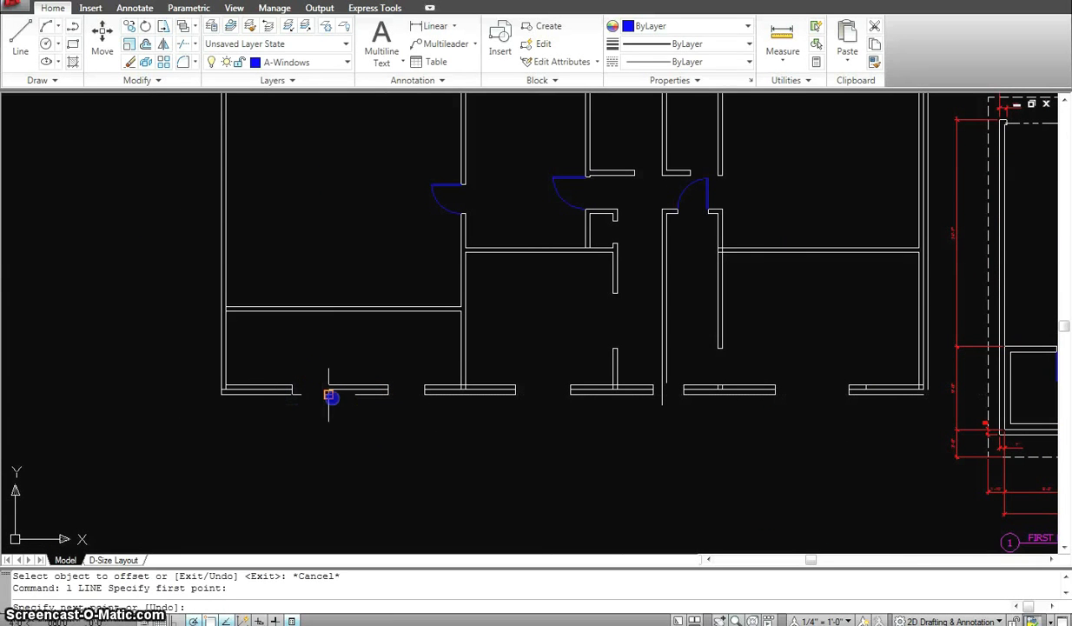
pyautogui.press('Escape')
pyautogui.press('Return')
pyautogui.click(291, 382)
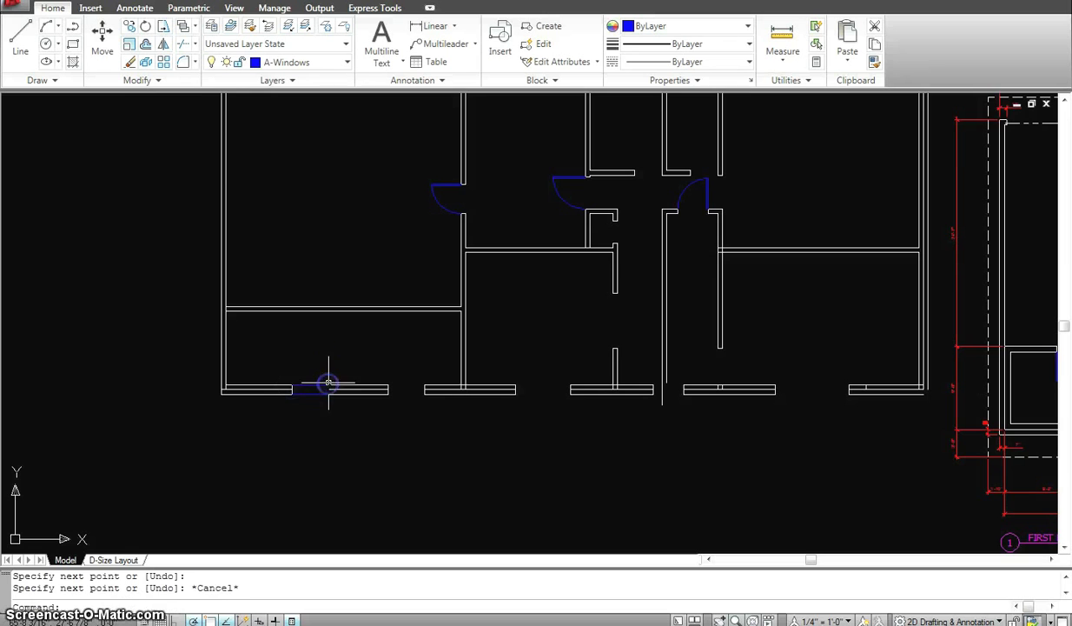
# Step: Offset the storage window's outer-face line 2" into the wall
pyautogui.scroll(3, 328, 383)
pyautogui.press('Escape')
pyautogui.press('Escape')
pyautogui.write('o')
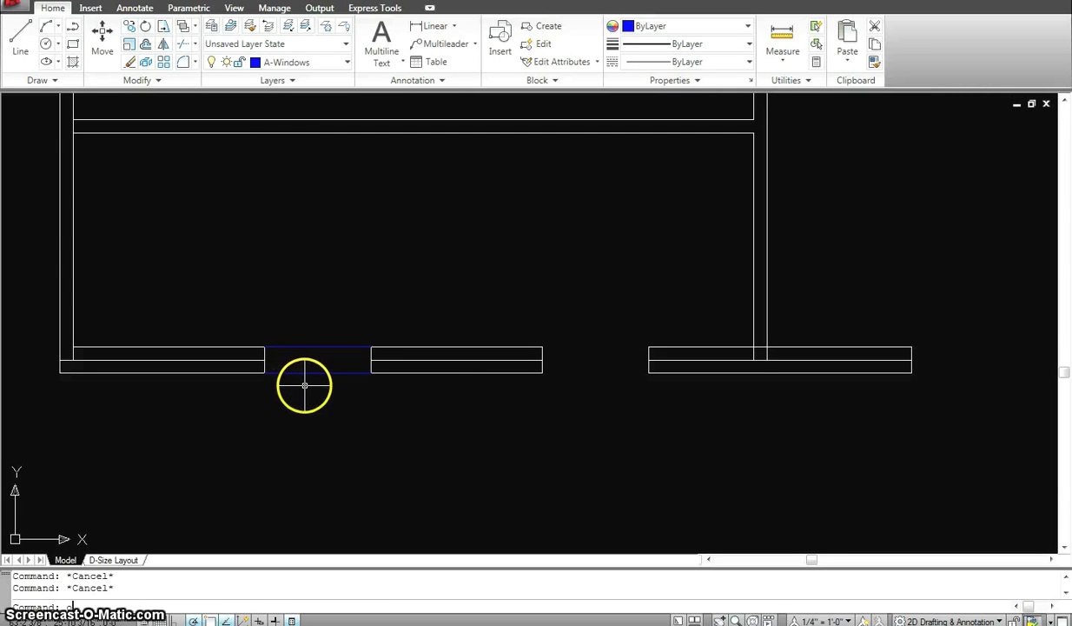
pyautogui.press('Return')
pyautogui.write('2')
pyautogui.press('Return')
pyautogui.click(299, 372)
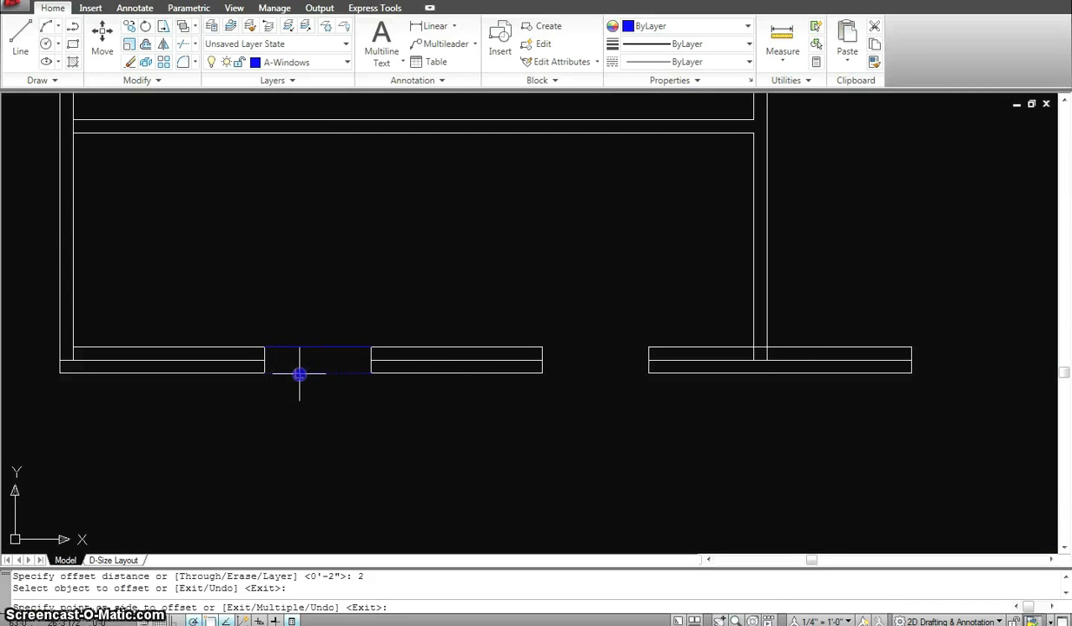
pyautogui.click(311, 358)
pyautogui.press('Escape')
# Step: Open DesignCenter and display the blocks of Home - Space Planner.dwg
pyautogui.scroll(-6, 404, 351)
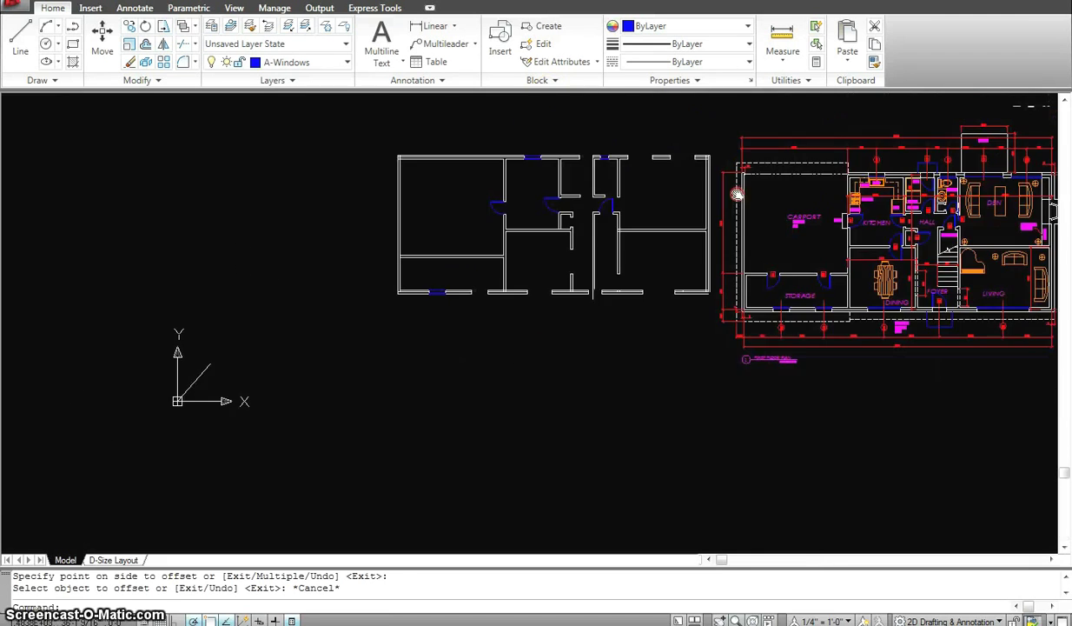
pyautogui.scroll(5, 726, 271)
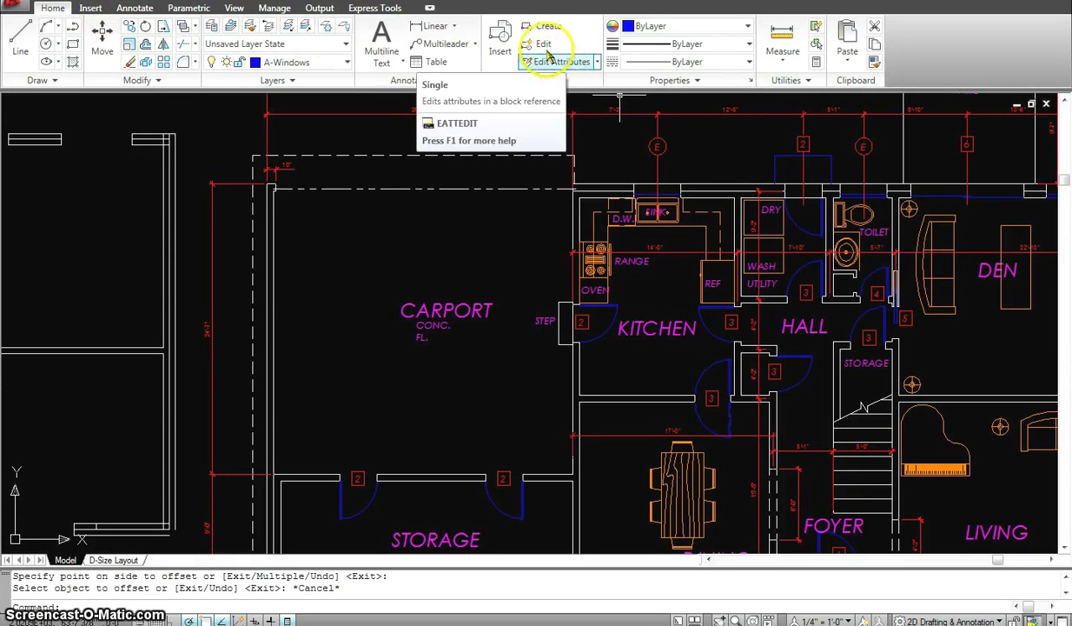
pyautogui.click(277, 9)
pyautogui.click(192, 9)
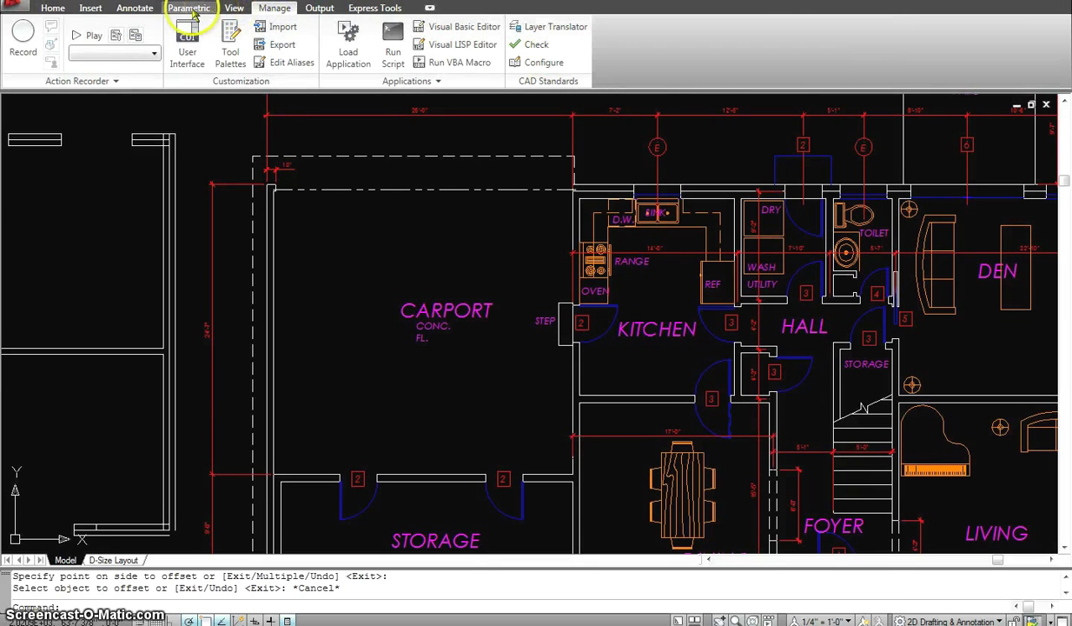
pyautogui.click(94, 9)
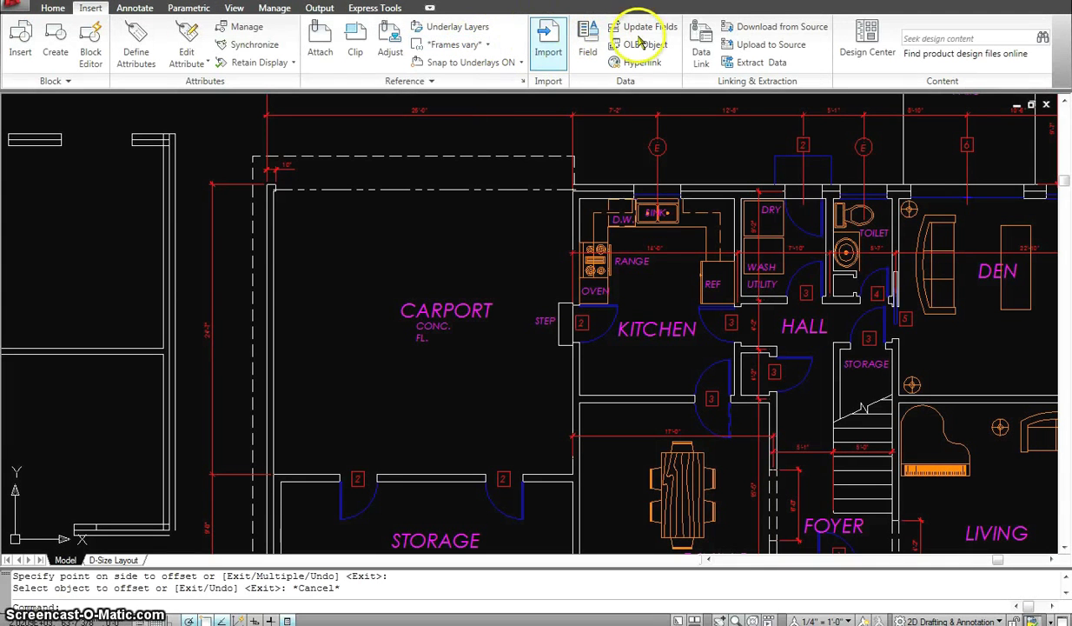
pyautogui.click(872, 38)
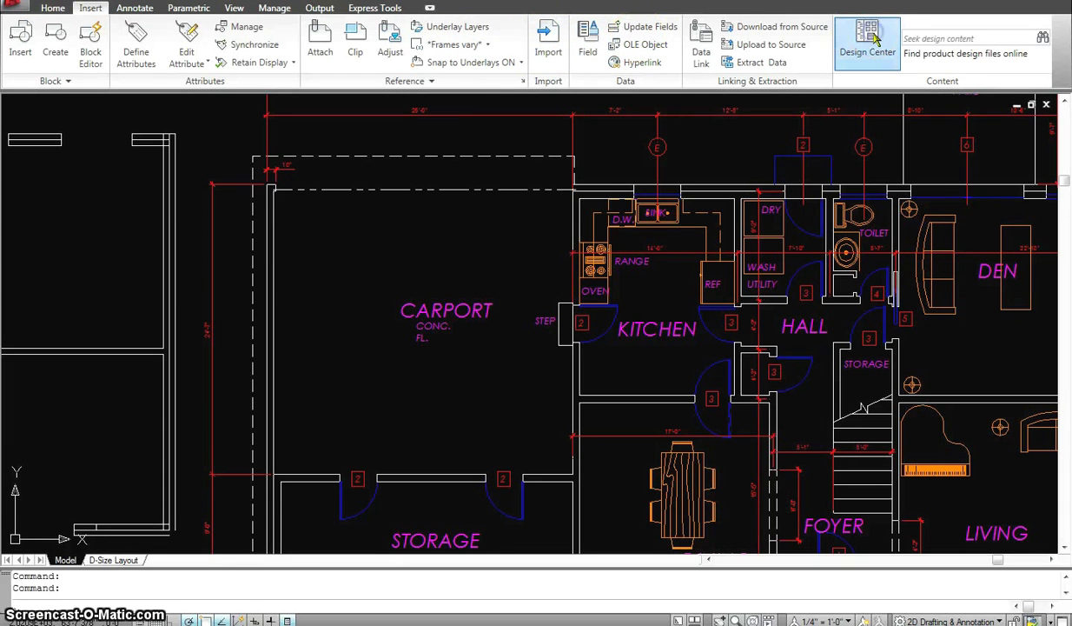
pyautogui.click(873, 38)
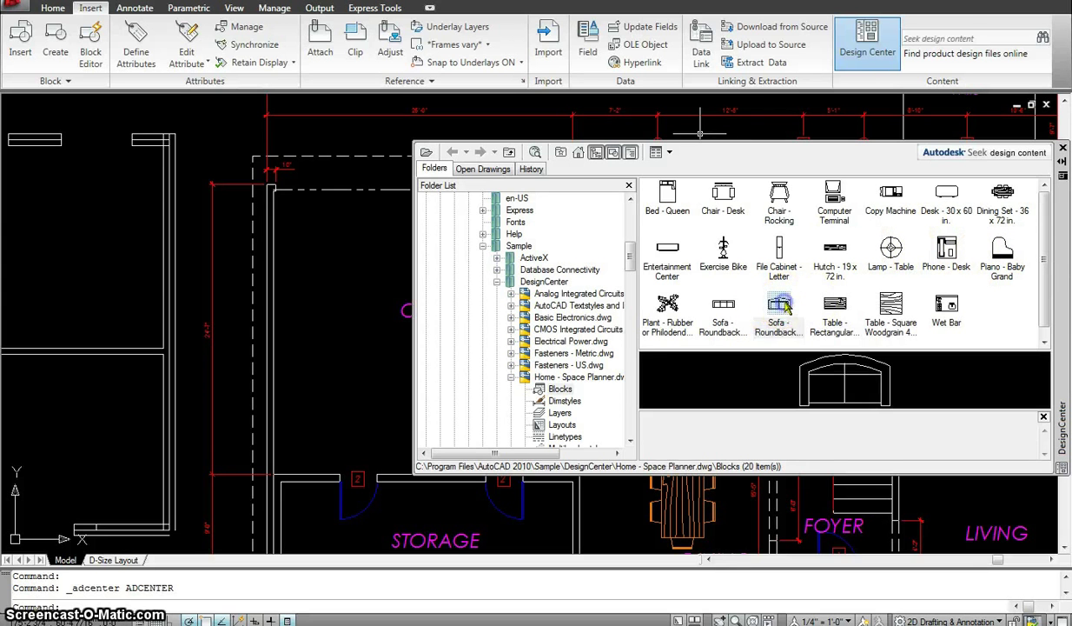
# Step: Insert the Sofa - Roundback Loveseat 5 ft. block at scale 1 and 0 rotation in the den, just below the upper wall between the window openings
pyautogui.doubleClick(779, 306)
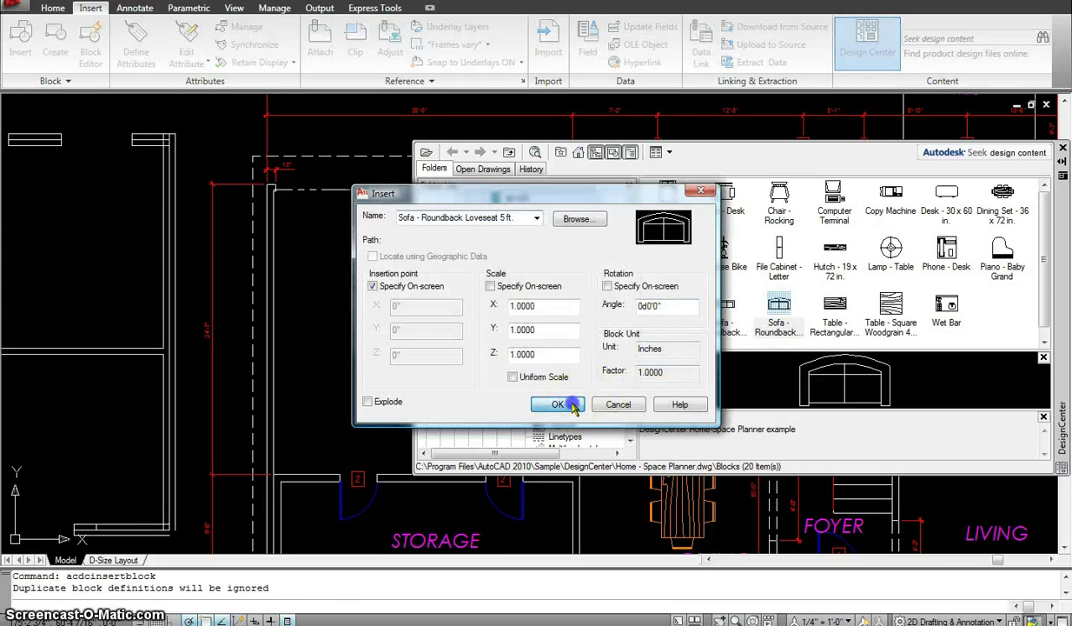
pyautogui.click(561, 403)
pyautogui.scroll(-3, 330, 303)
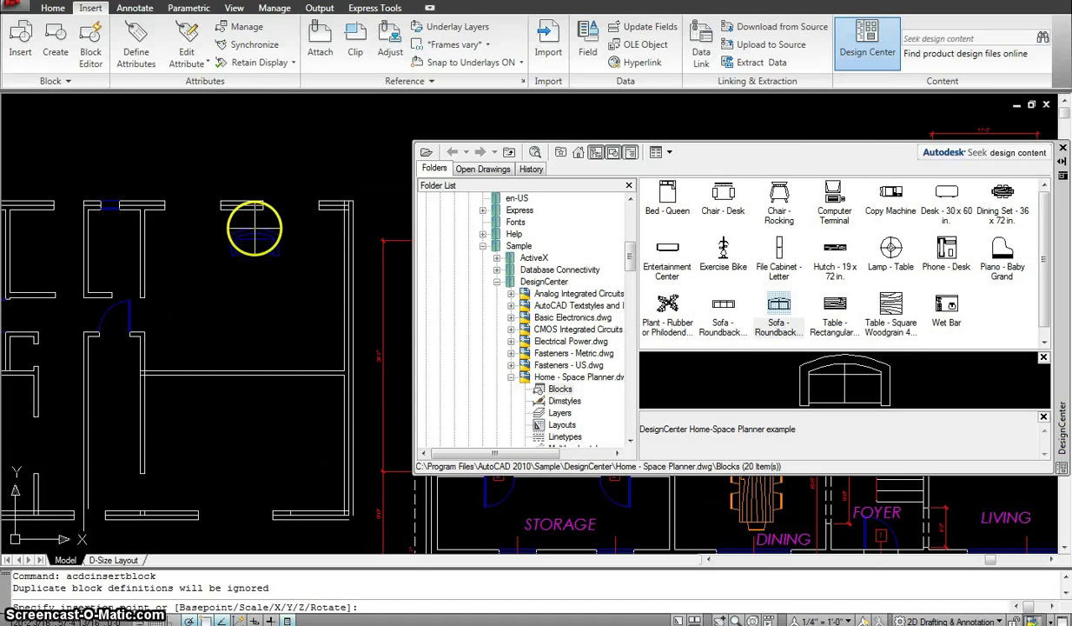
pyautogui.click(254, 225)
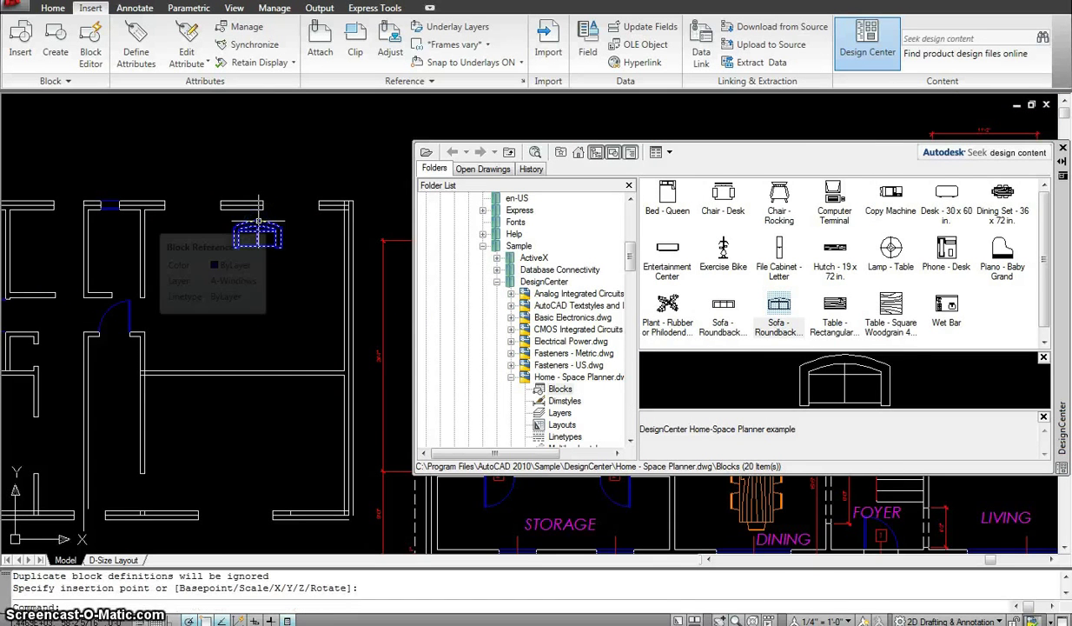
pyautogui.click(260, 269)
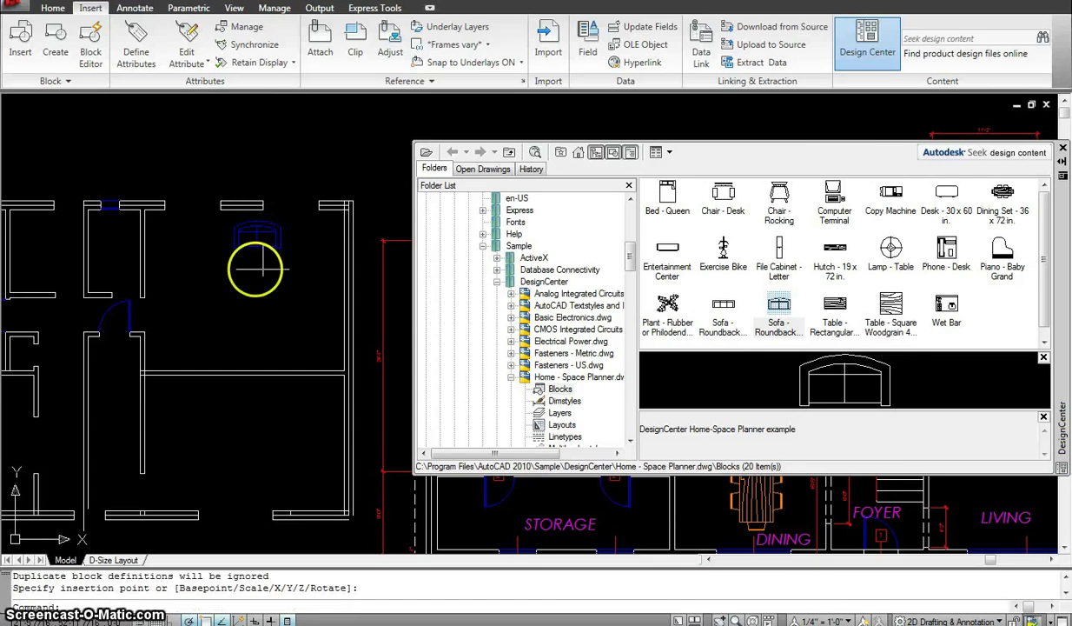
# Step: Insert the Table - Rectangular Woodgrain block at scale 1 and 0 rotation in the den, just below the loveseat
pyautogui.doubleClick(837, 306)
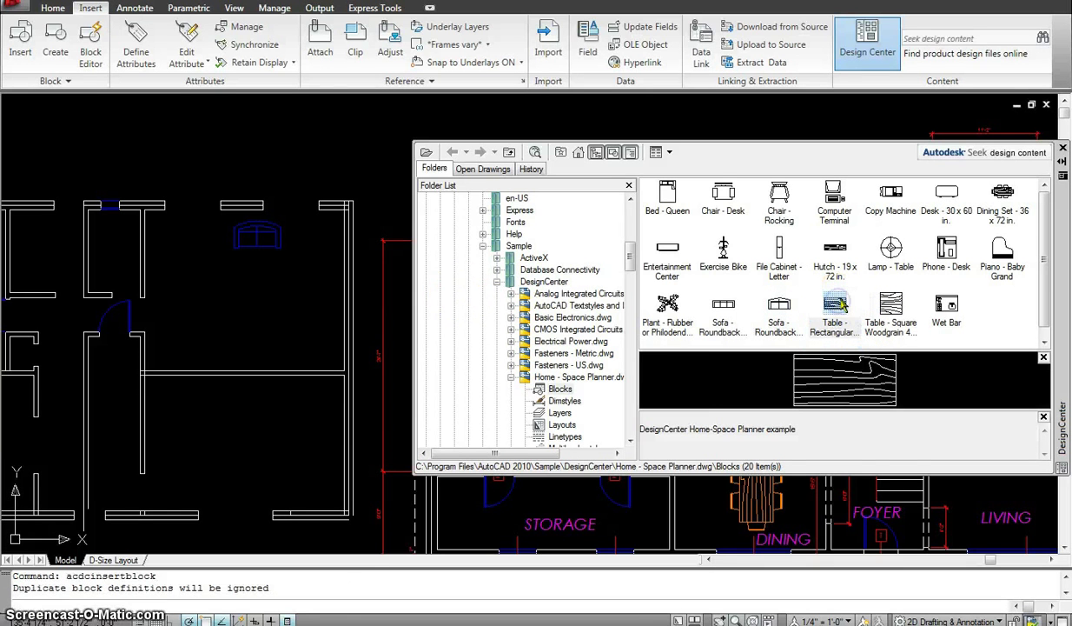
pyautogui.click(557, 404)
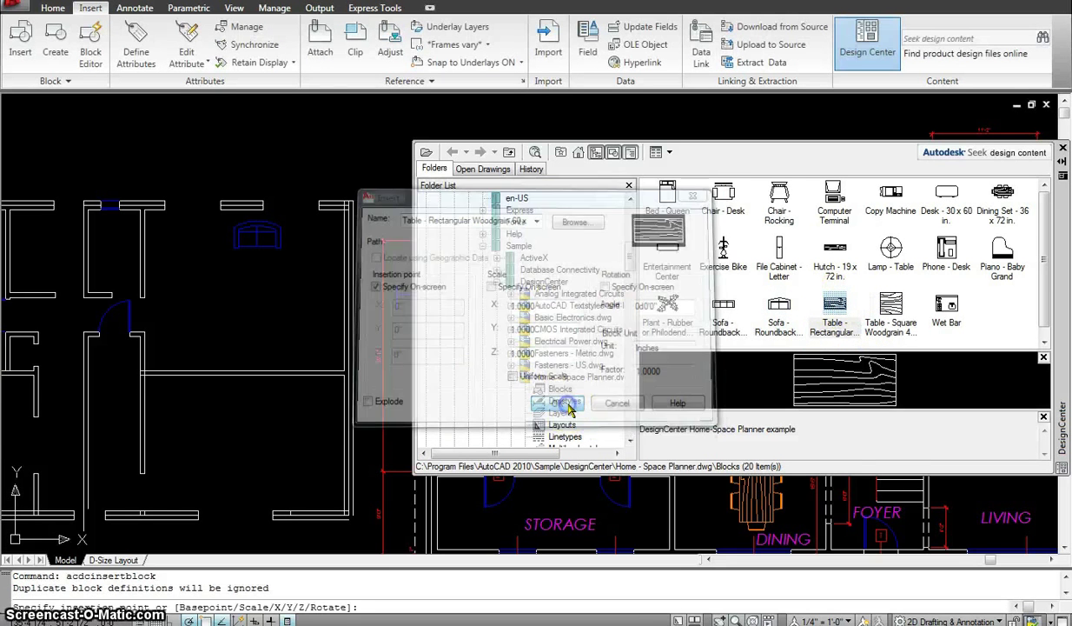
pyautogui.click(250, 287)
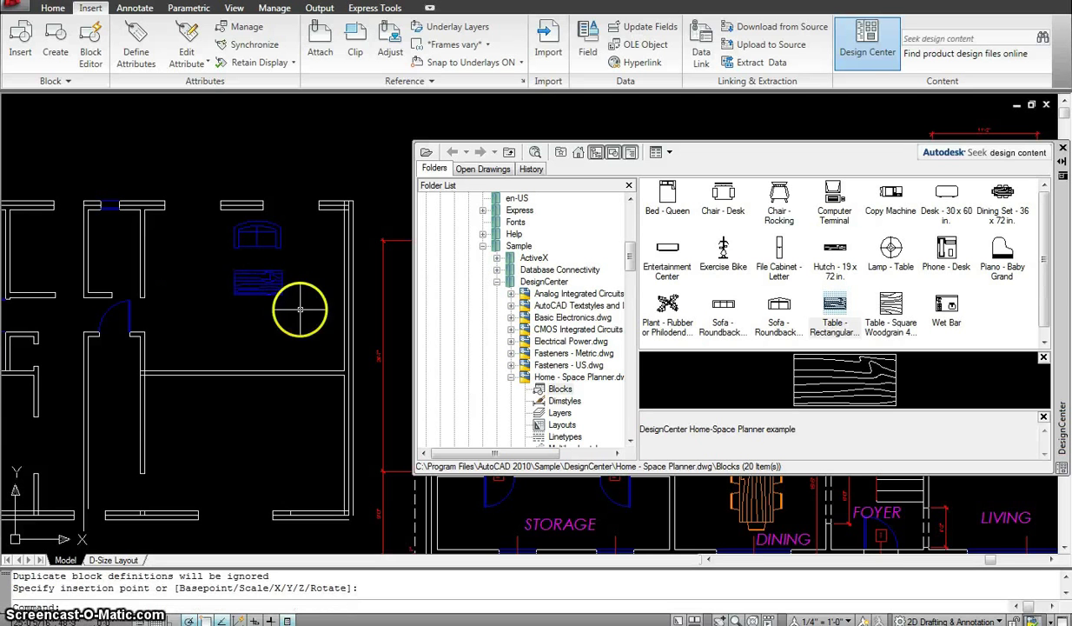
# Step: Reassign the den's loveseat and rectangular table blocks to the FURNITURE layer
pyautogui.click(306, 300)
pyautogui.click(211, 225)
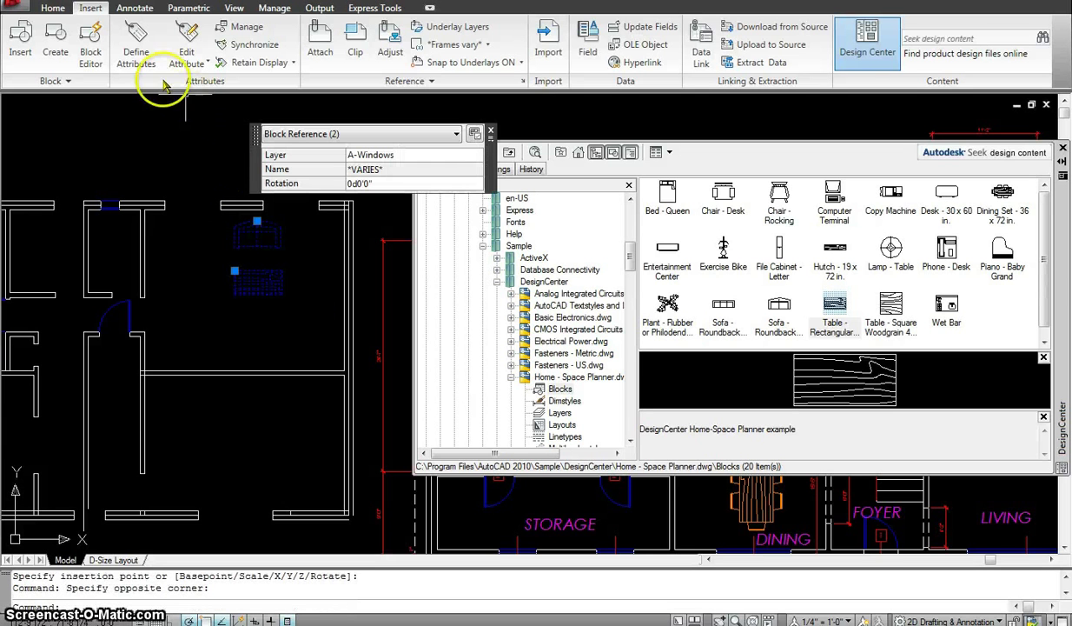
pyautogui.click(53, 8)
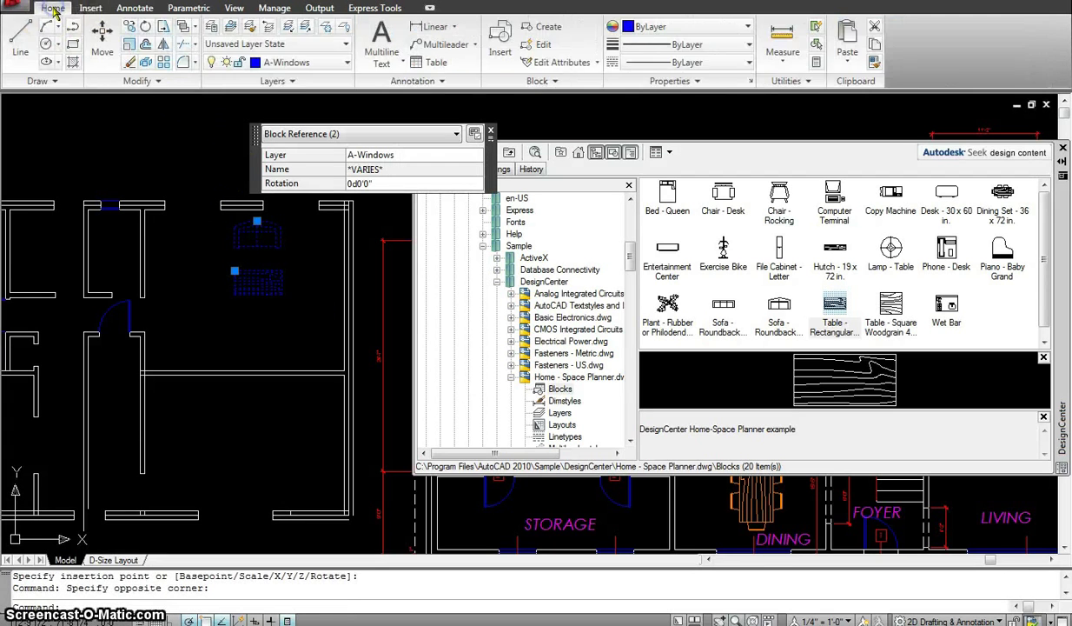
pyautogui.click(326, 63)
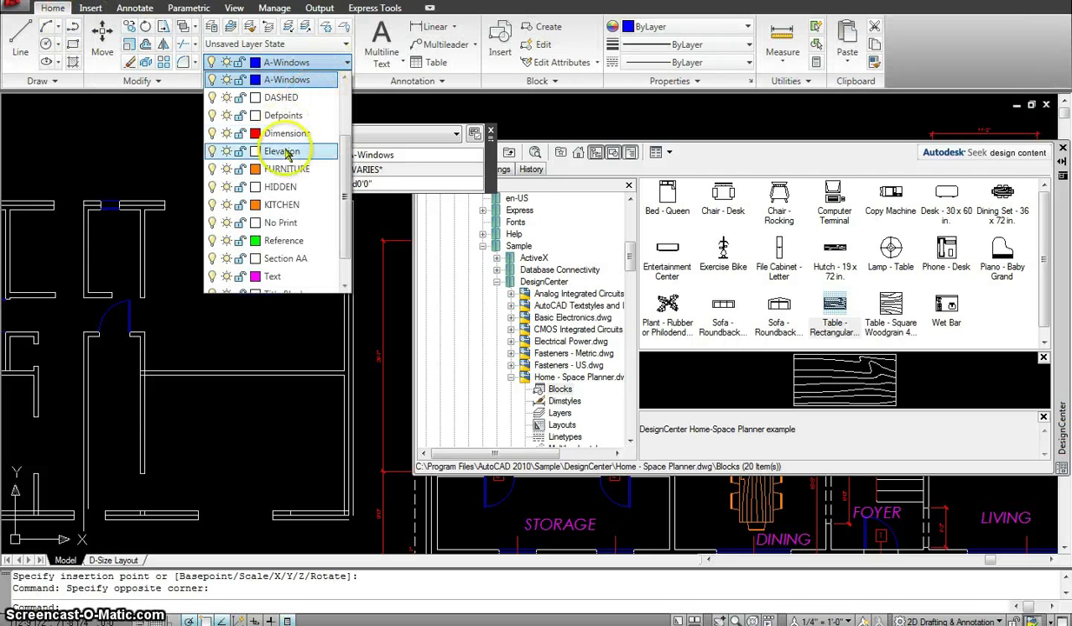
pyautogui.click(286, 169)
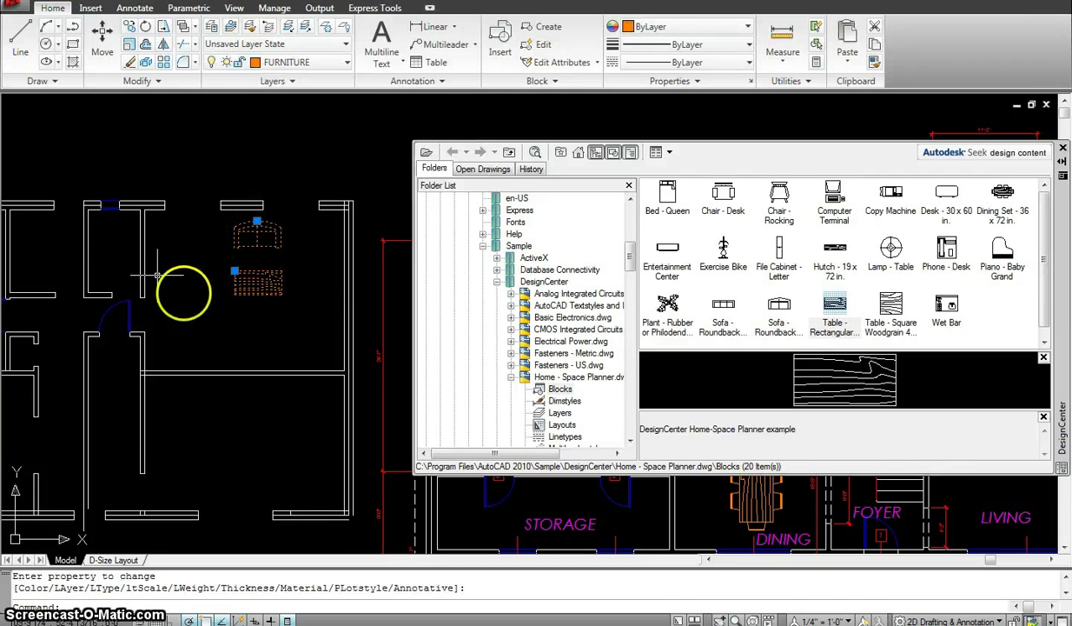
pyautogui.press('Escape')
pyautogui.click(353, 313)
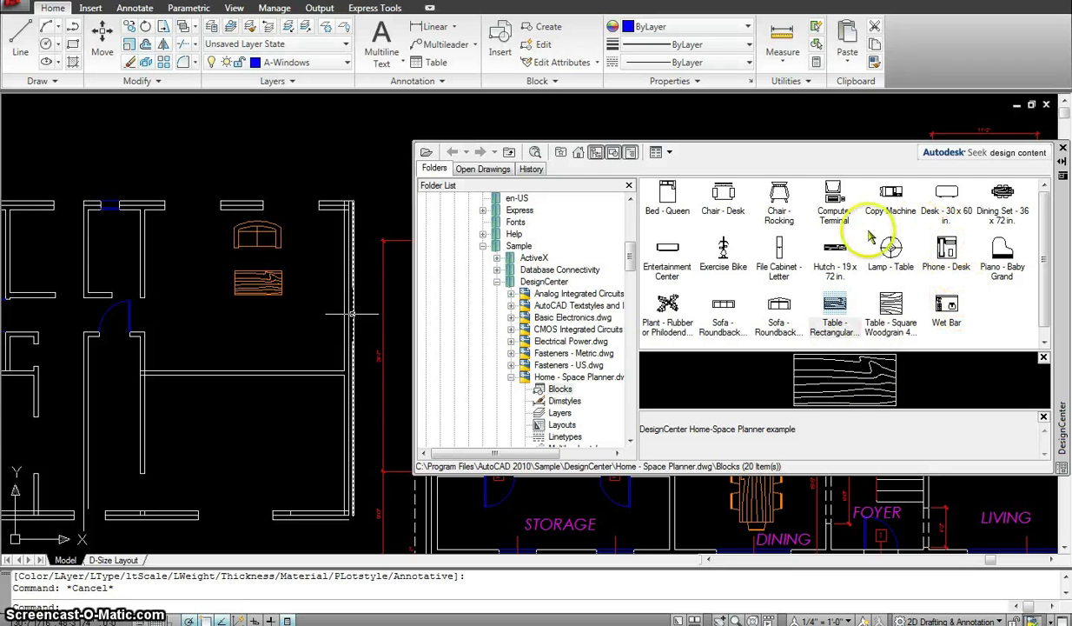
# Step: Make FURNITURE the current layer and insert the Dining Set - 36 x 72 in. block at scale 1 and 0 rotation in the dining room
pyautogui.click(285, 63)
pyautogui.click(280, 168)
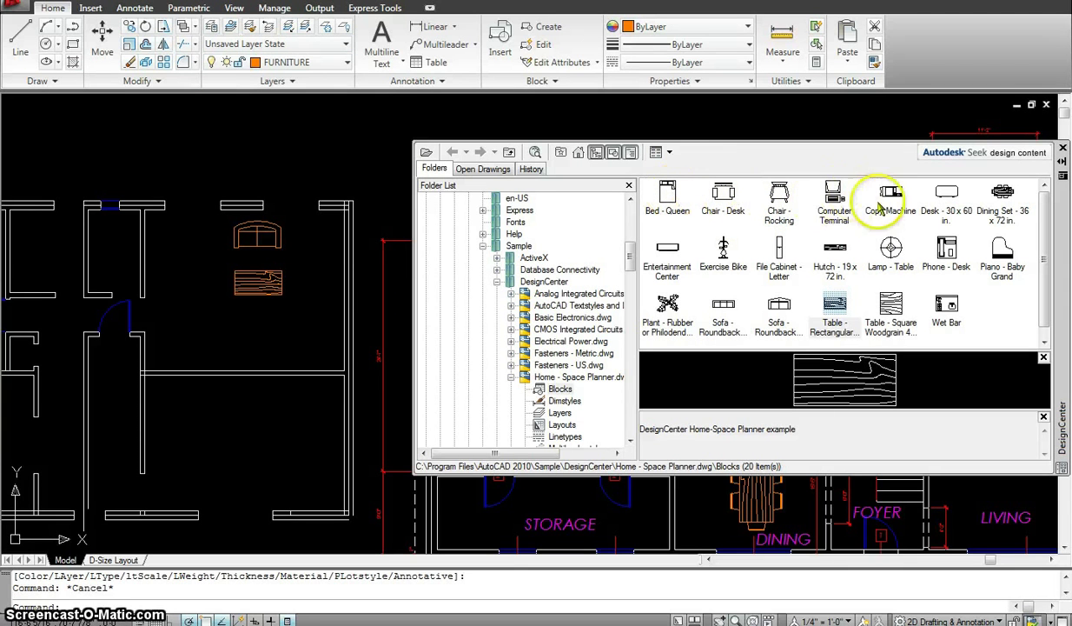
pyautogui.doubleClick(1003, 197)
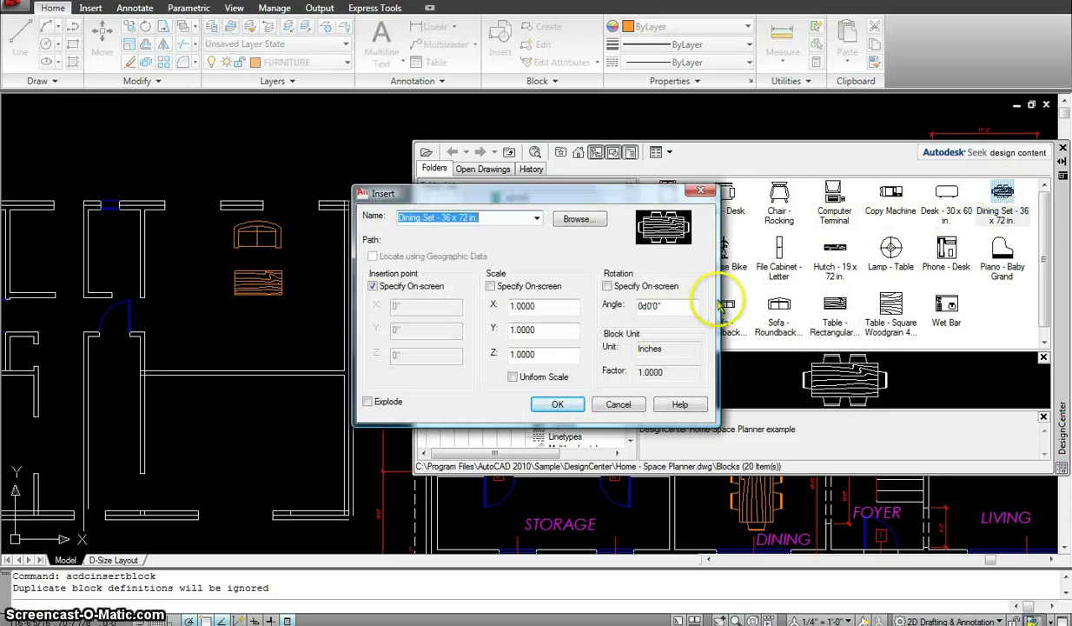
pyautogui.click(556, 404)
pyautogui.scroll(-5, 251, 467)
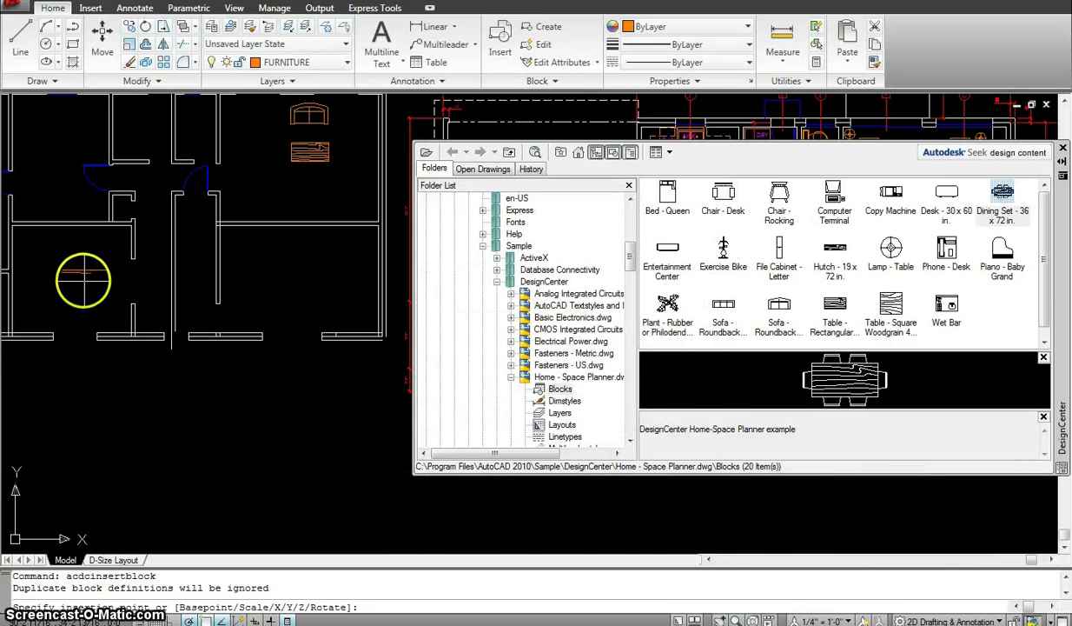
pyautogui.click(82, 277)
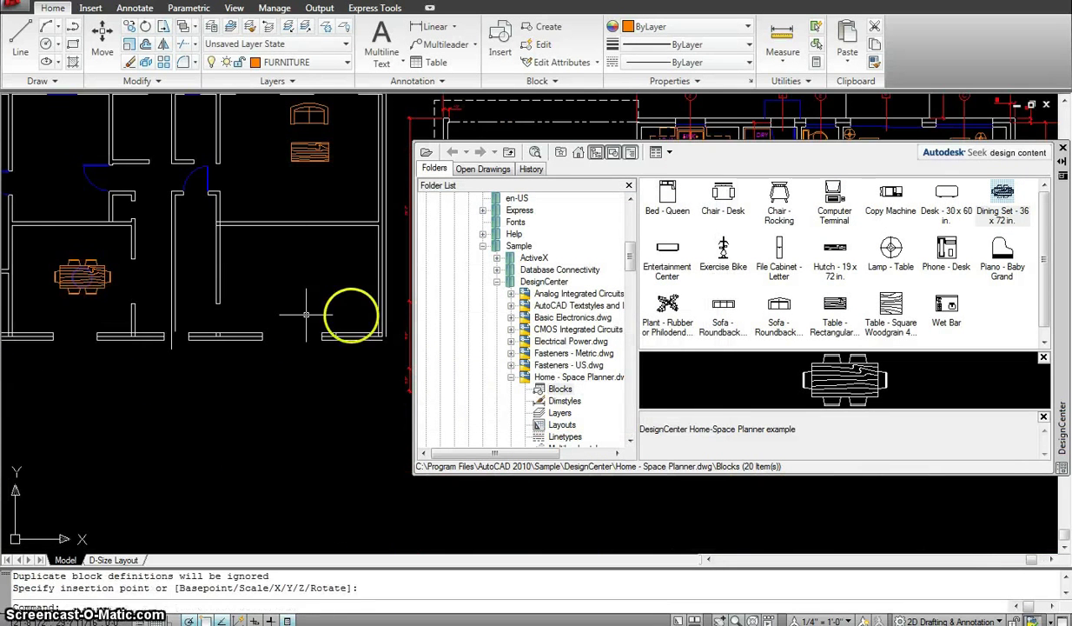
# Step: Insert the Table - Square Woodgrain 42 x 42 in. block at scale 1 and 0 rotation in the living room's upper-left inner corner
pyautogui.doubleClick(891, 308)
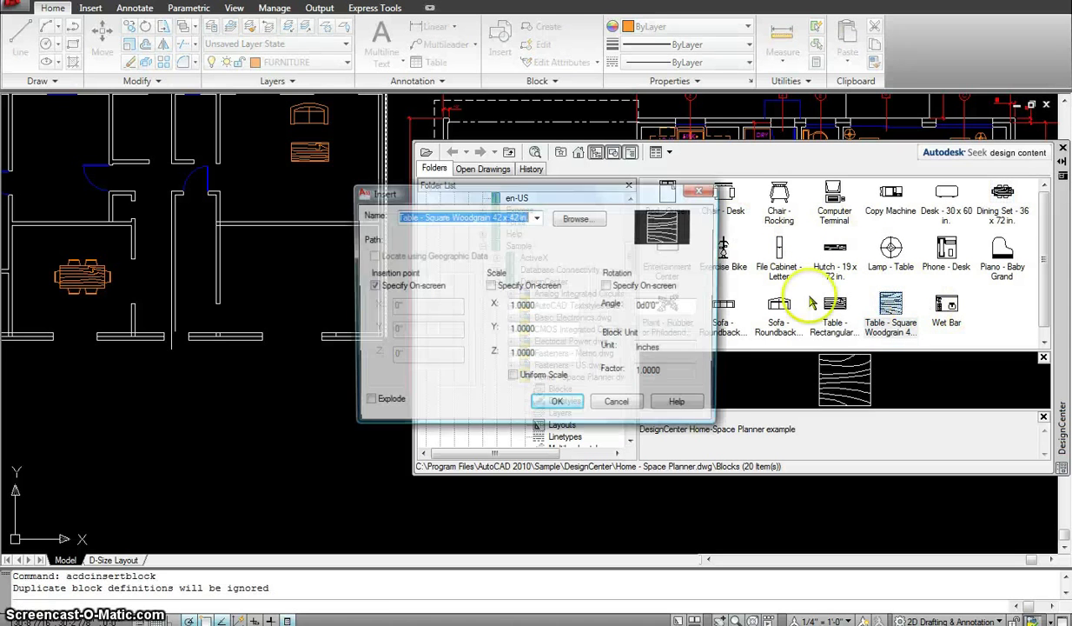
pyautogui.click(562, 405)
pyautogui.scroll(-4, 348, 296)
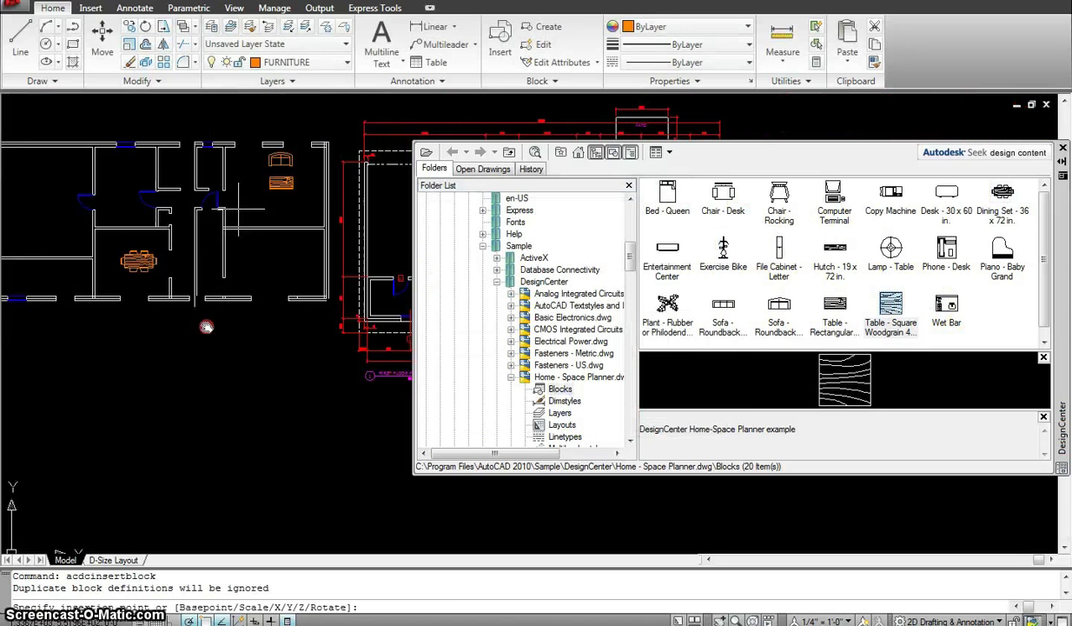
pyautogui.moveTo(256, 330); pyautogui.dragTo(265, 234, button='middle')
pyautogui.click(875, 316)
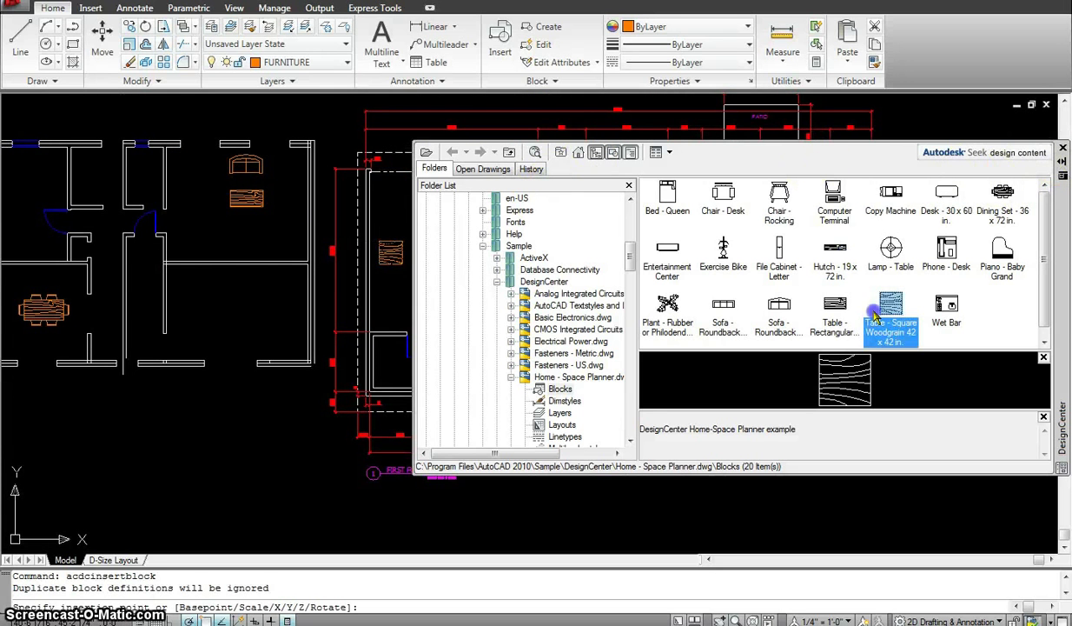
pyautogui.scroll(-3, 385, 439)
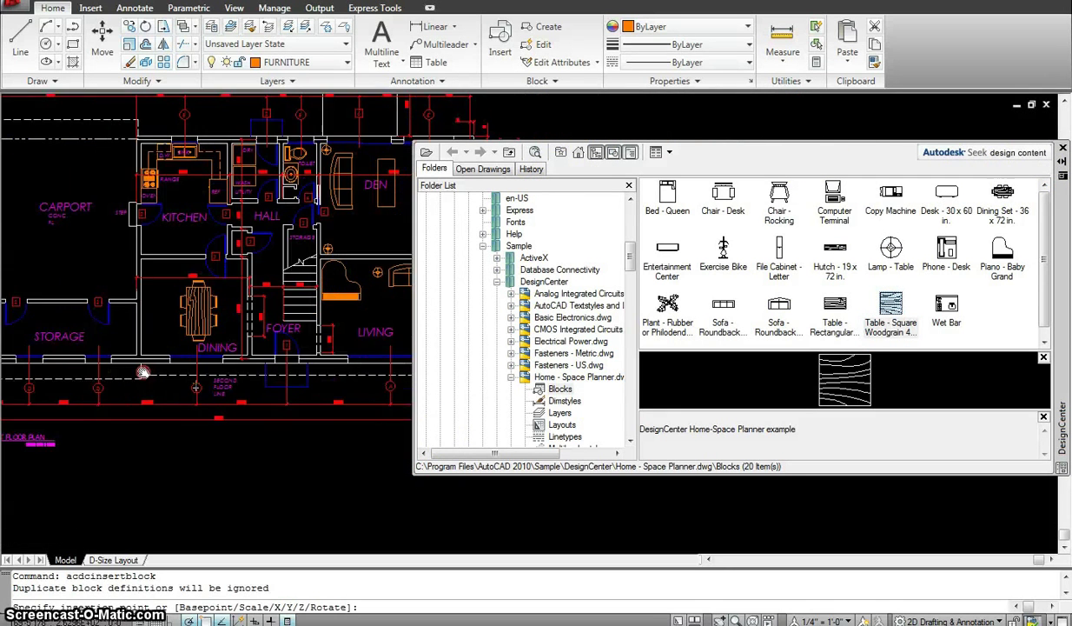
pyautogui.scroll(-1, 269, 335)
pyautogui.scroll(5, 287, 343)
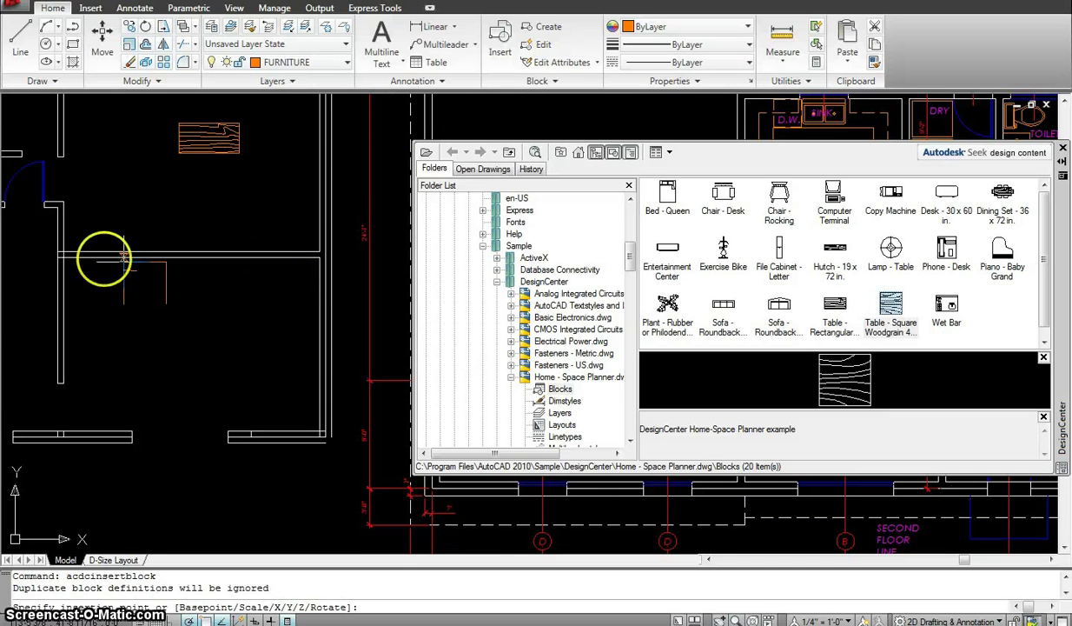
pyautogui.click(65, 260)
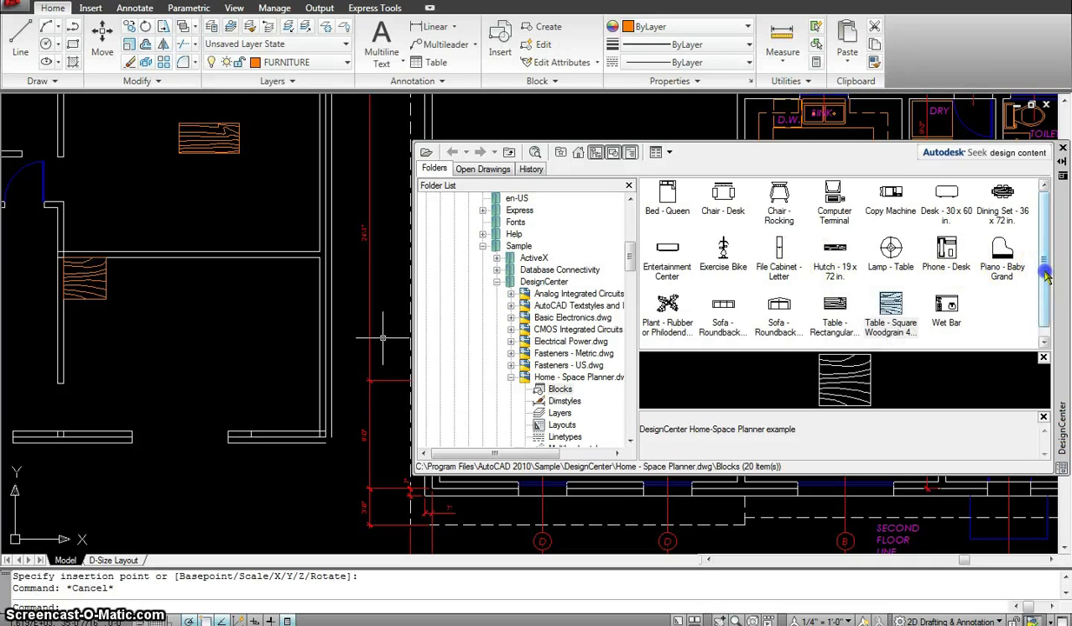
# Step: Insert the Piano - Baby Grand block at scale 1 and 0 rotation in the living room's upper-right area
pyautogui.scroll(-1, 1045, 274)
pyautogui.click(1005, 252)
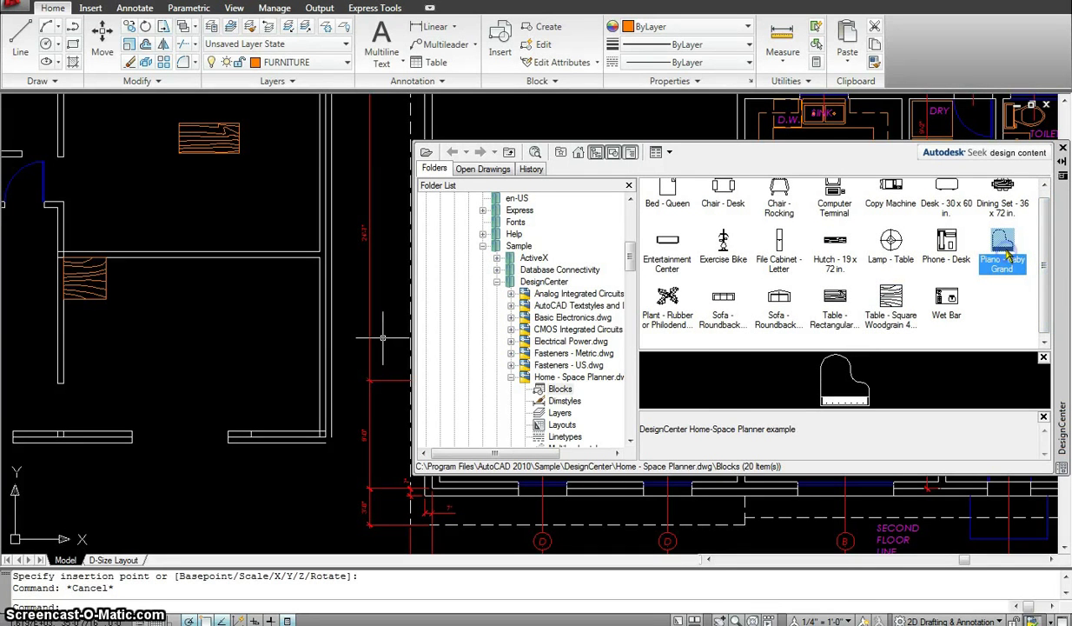
pyautogui.doubleClick(1003, 251)
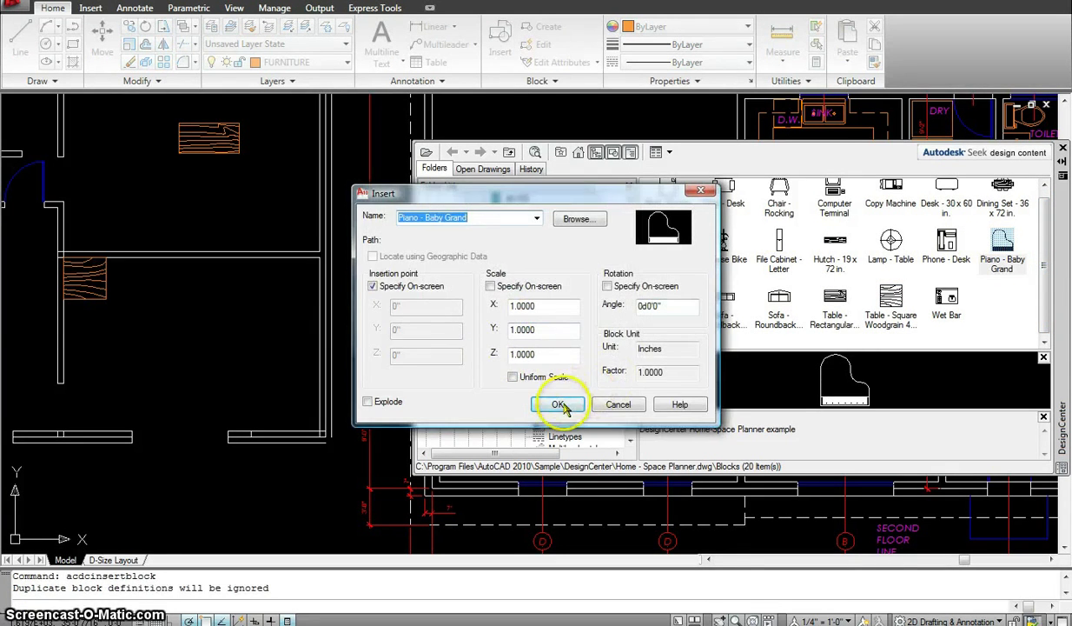
pyautogui.click(559, 404)
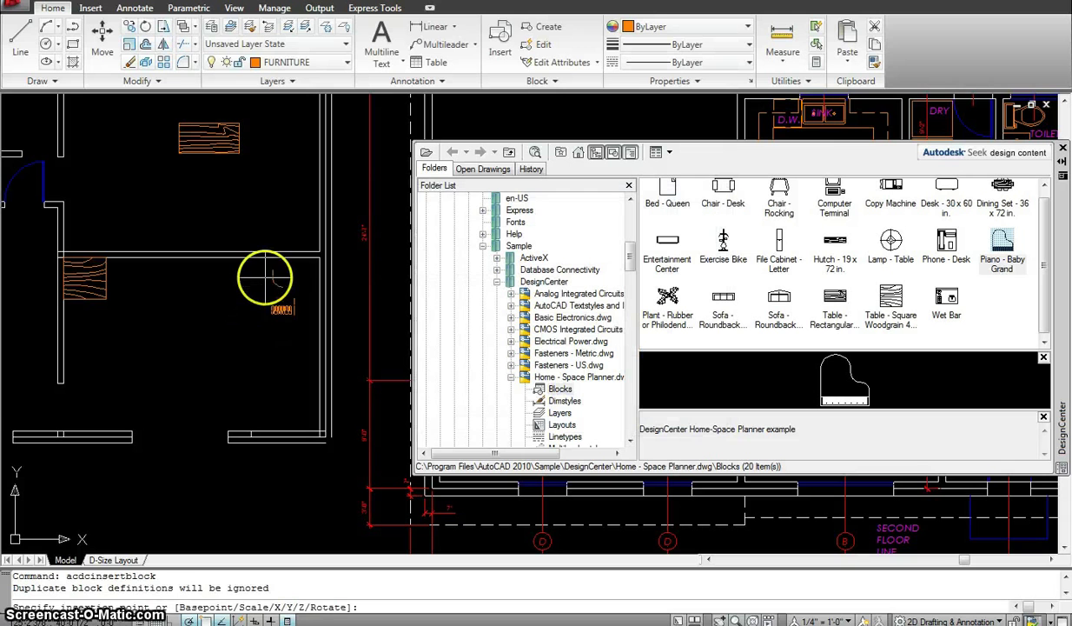
pyautogui.click(270, 278)
pyautogui.press('Escape')
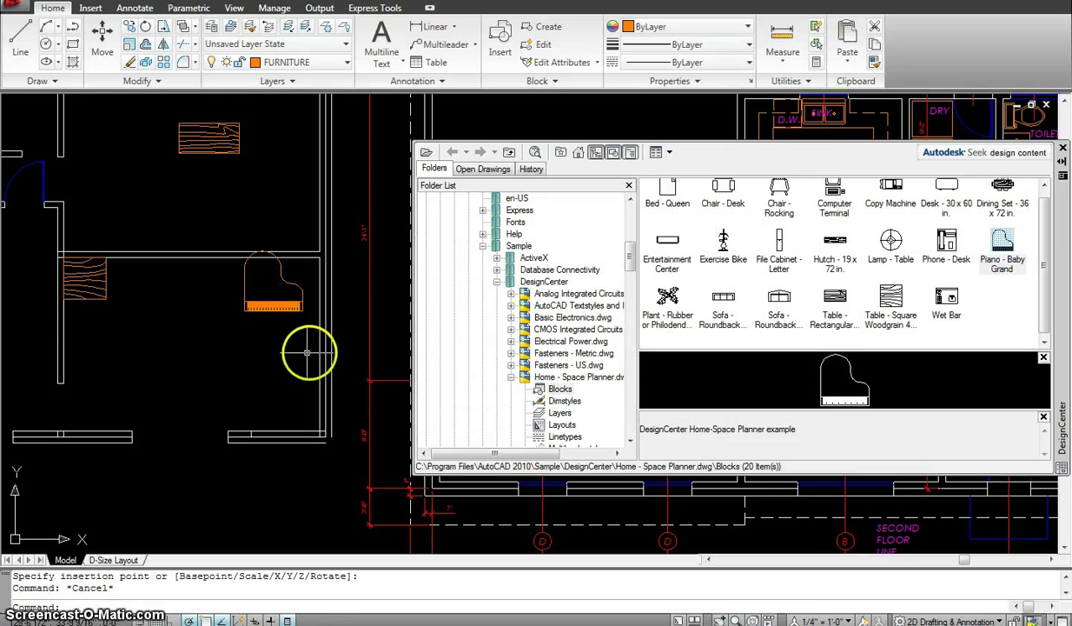
# Step: Move the piano straight down into the living room, clear of the wall shared with the den
pyautogui.write('m')
pyautogui.press('Return')
pyautogui.click(246, 337)
pyautogui.click(291, 287)
pyautogui.press('Return')
pyautogui.click(209, 296)
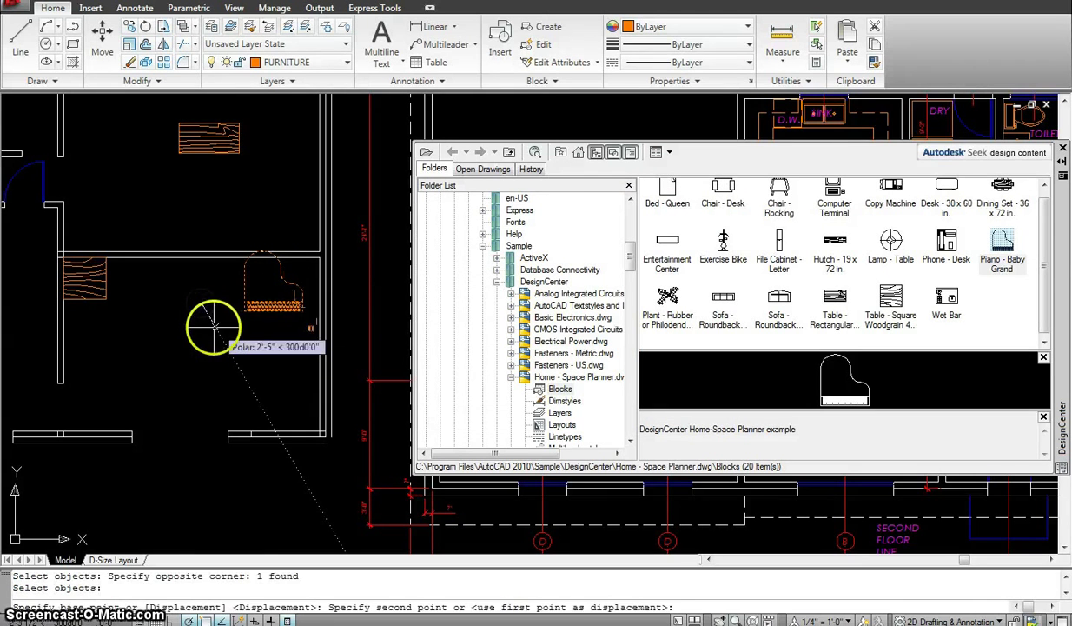
pyautogui.press('Escape')
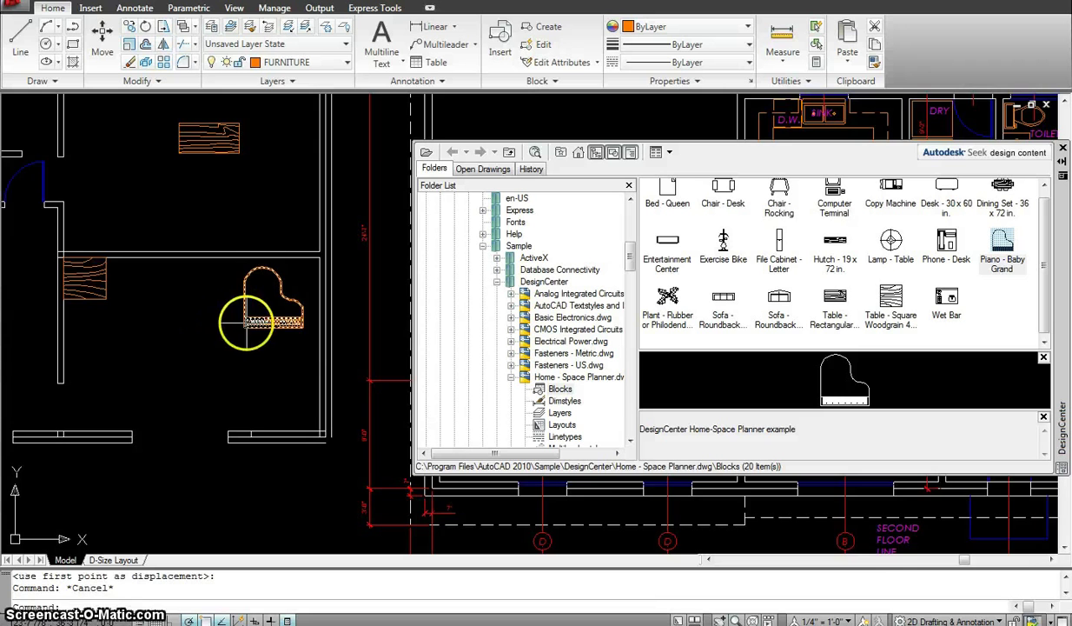
# Step: Display the blocks of House Designer.dwg in DesignCenter
pyautogui.scroll(-3, 275, 296)
pyautogui.moveTo(203, 214); pyautogui.dragTo(334, 226, button='middle')
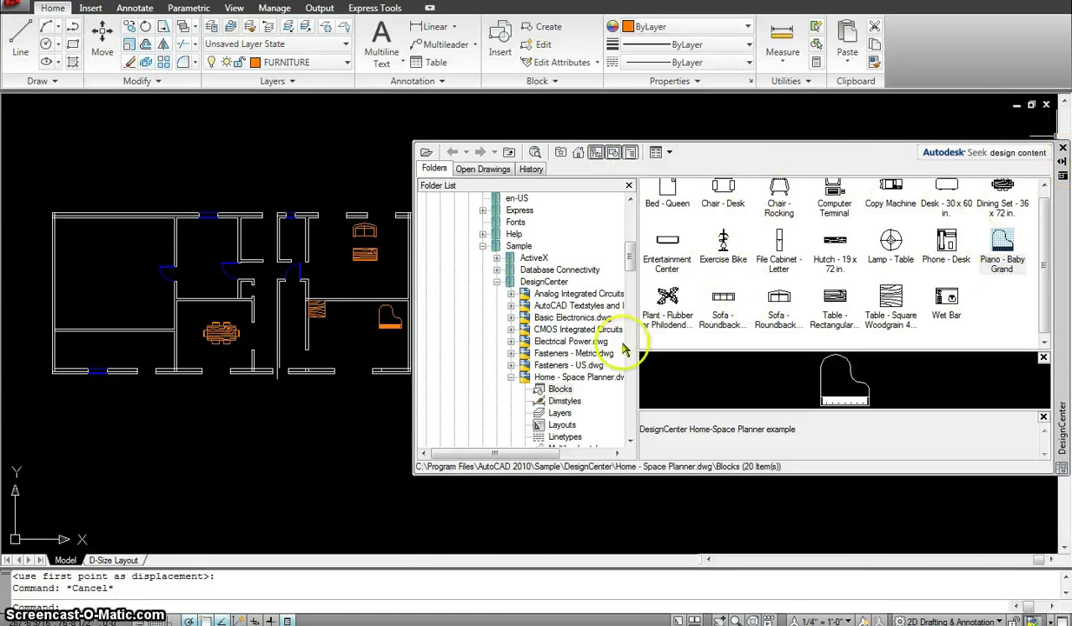
pyautogui.click(644, 271)
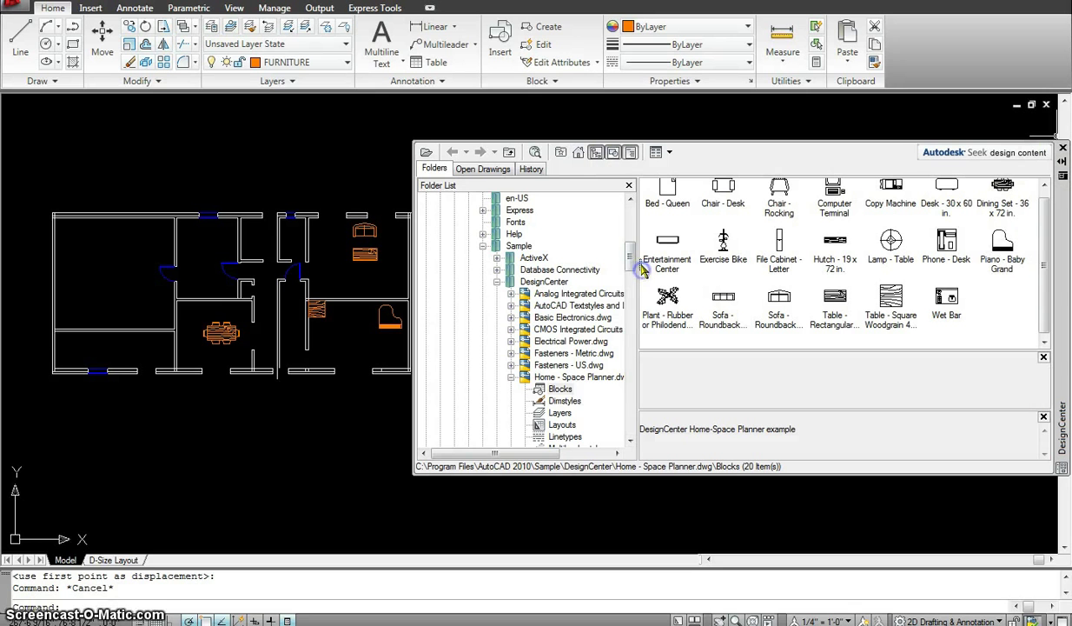
pyautogui.moveTo(632, 262); pyautogui.dragTo(632, 278)
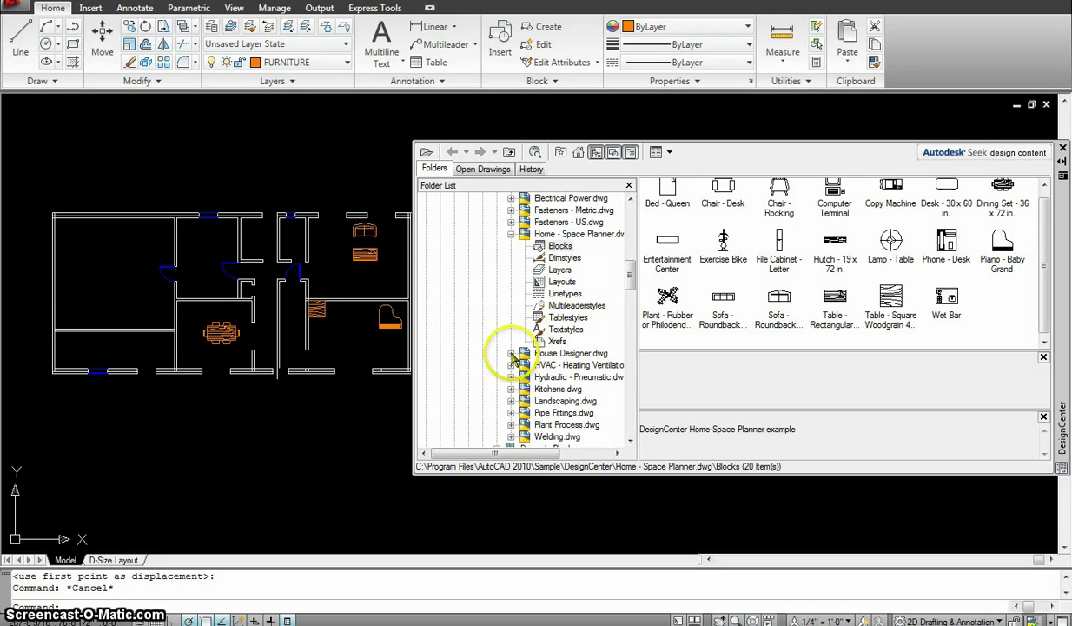
pyautogui.click(510, 353)
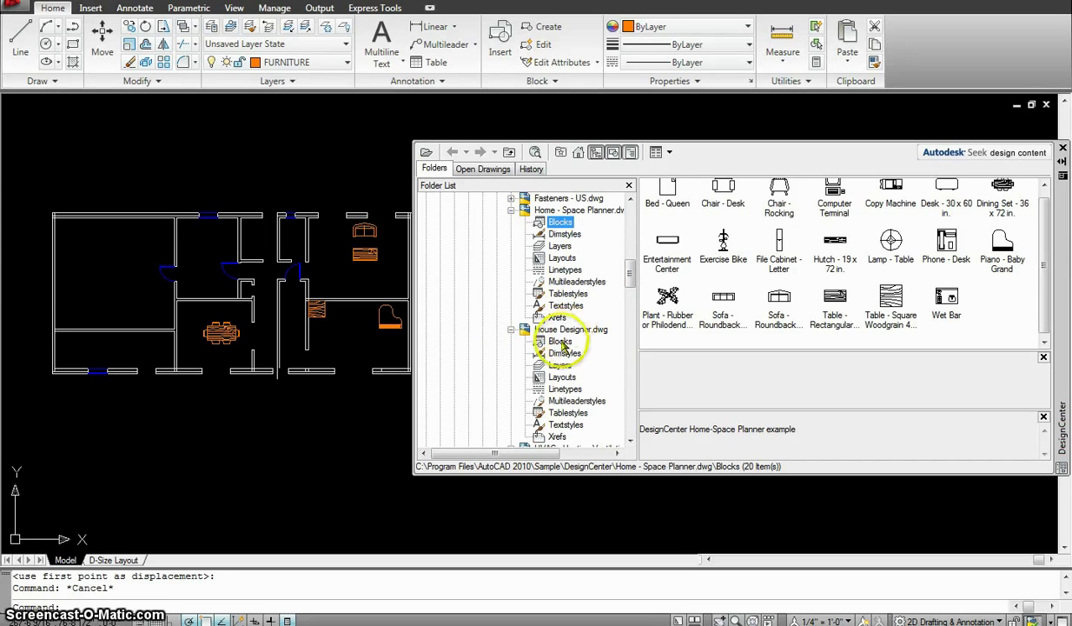
pyautogui.click(560, 342)
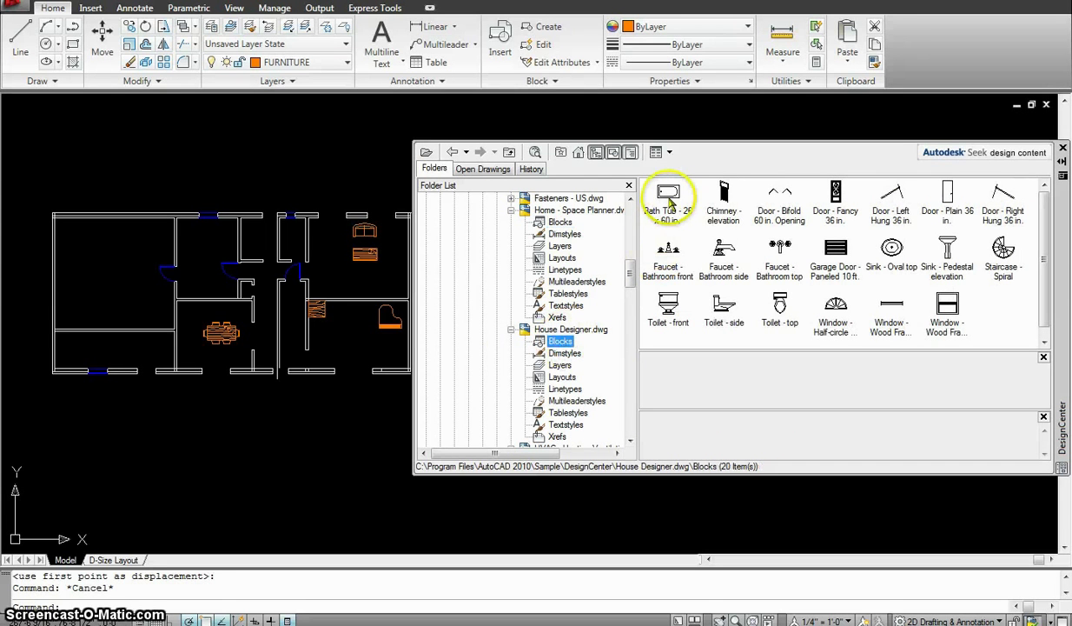
# Step: Insert the Toilet - top block at scale 1 and 0 rotation in the toilet room, against the upper wall beside the window
pyautogui.doubleClick(778, 304)
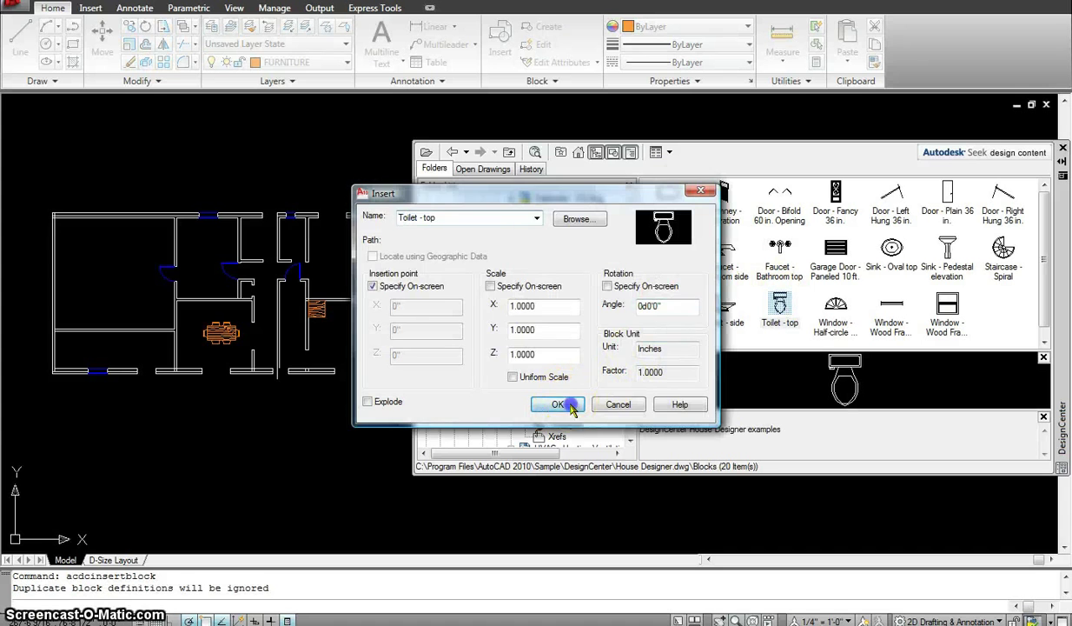
pyautogui.click(559, 404)
pyautogui.scroll(4, 287, 196)
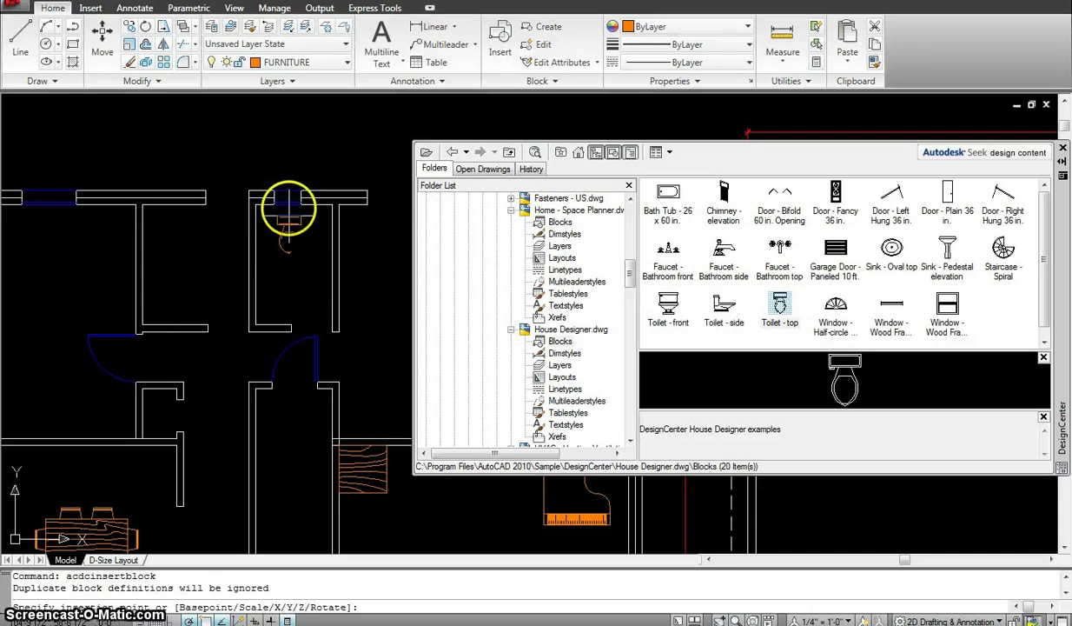
pyautogui.click(297, 205)
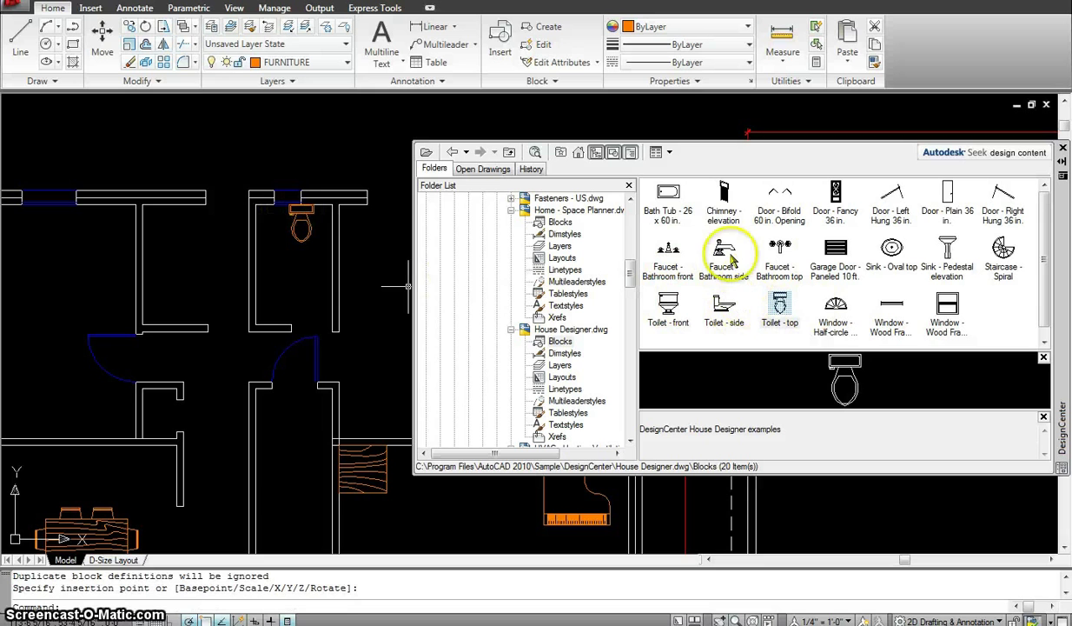
# Step: Insert the Bath Tub - 26 x 60 in. block at scale 1 and 0 rotation along the toilet room's upper wall
pyautogui.click(667, 196)
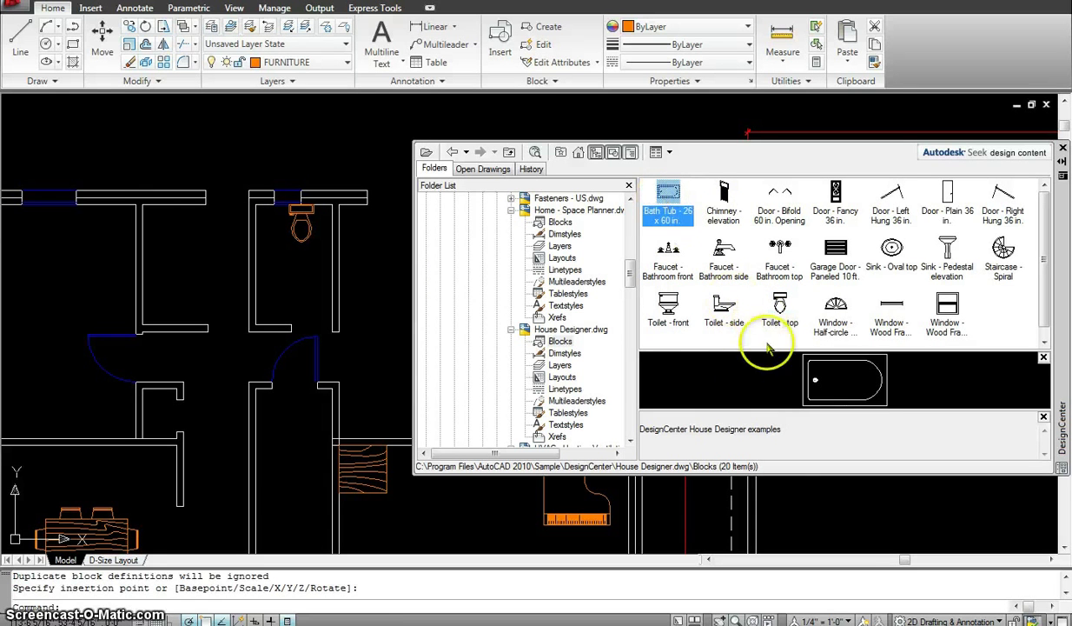
pyautogui.doubleClick(668, 197)
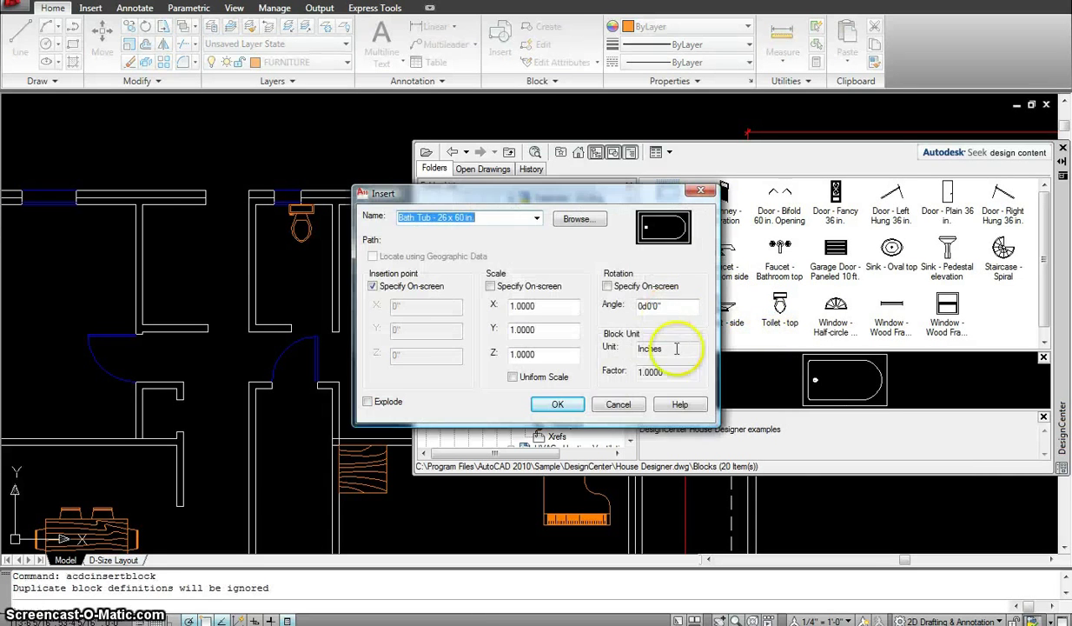
pyautogui.click(559, 405)
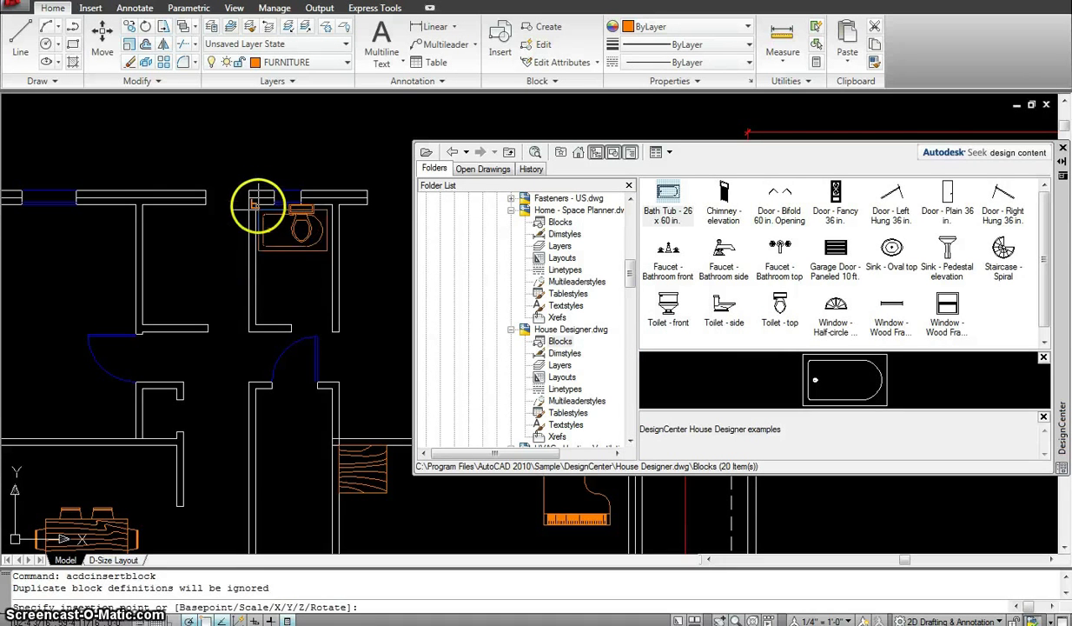
pyautogui.click(326, 233)
pyautogui.press('Escape')
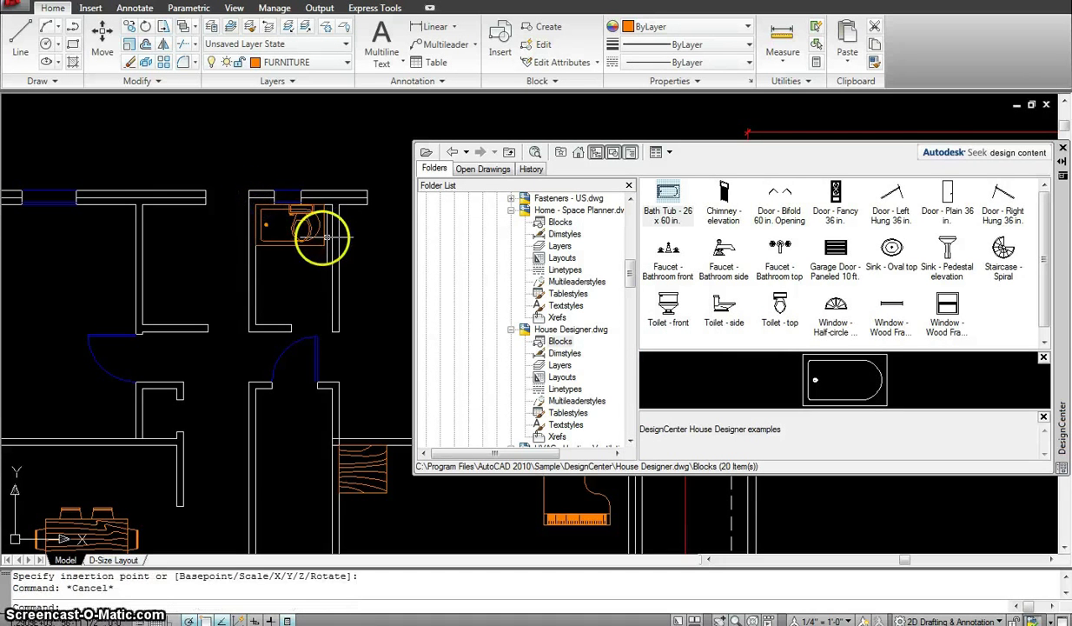